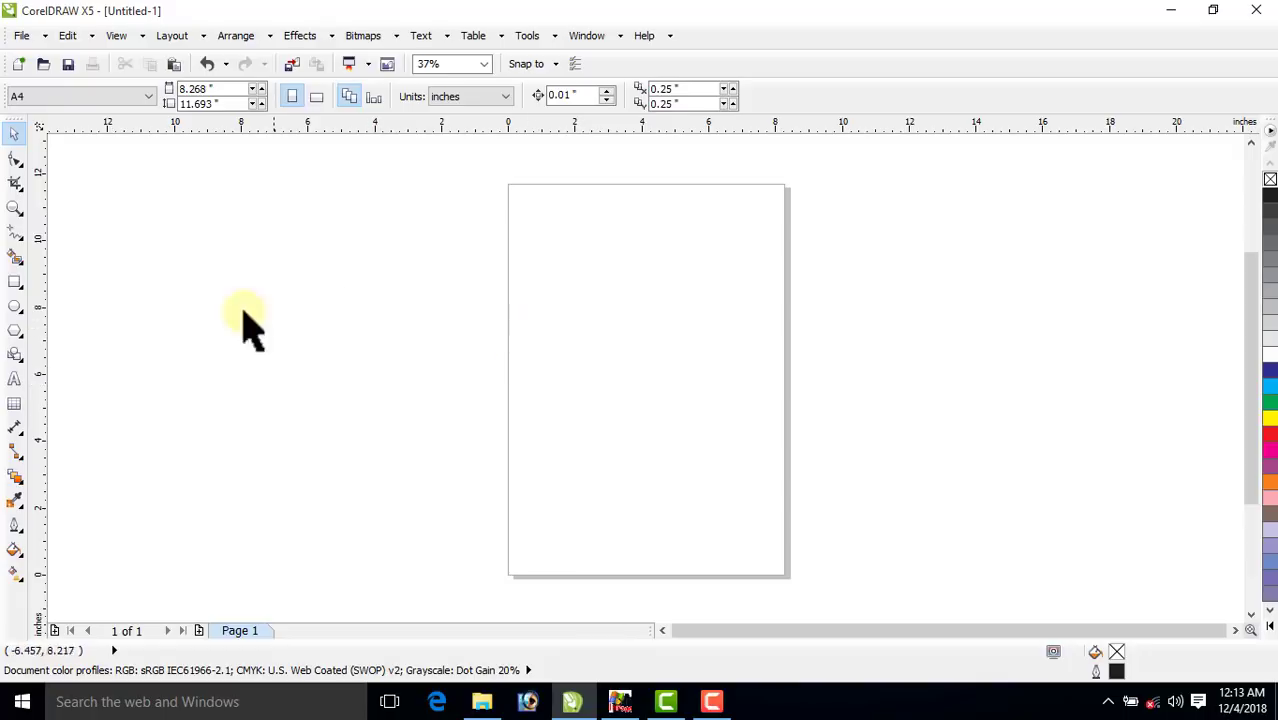
Draw a horizontal rectangle about 6.42 by 3.03 inches in the upper half of the page.
click(12, 284)
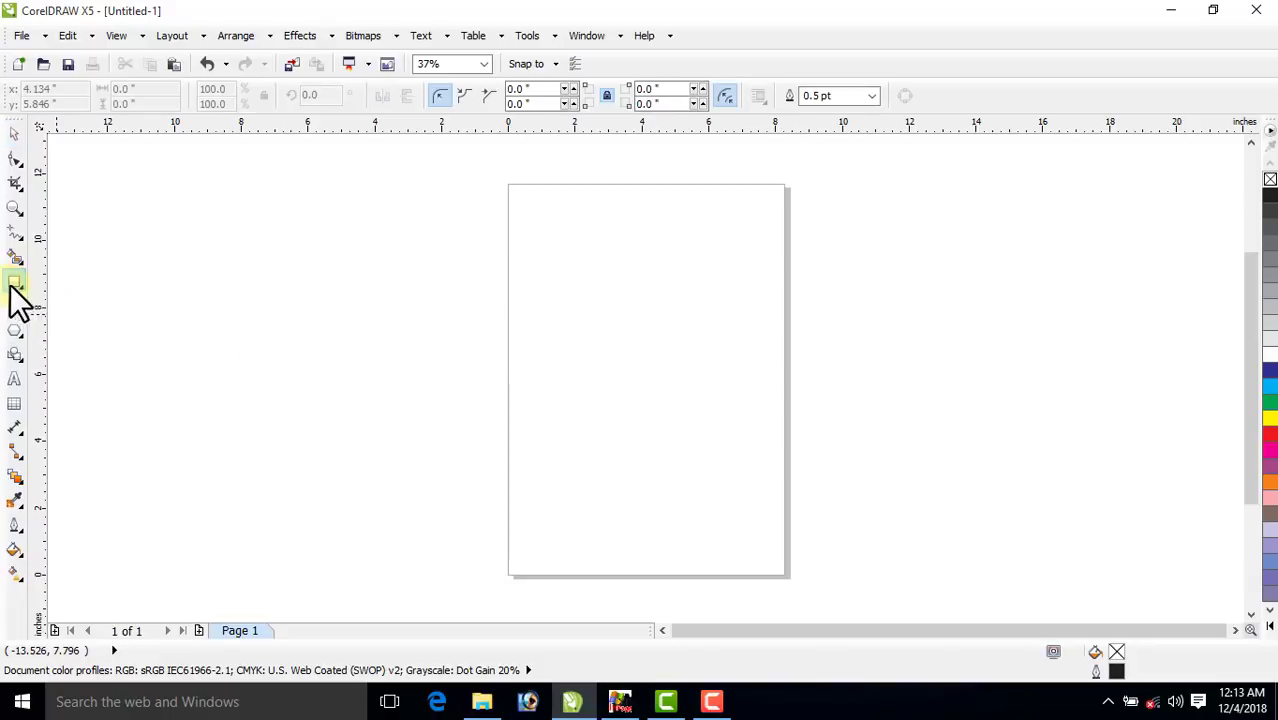
drag(535, 275, 750, 377)
click(12, 140)
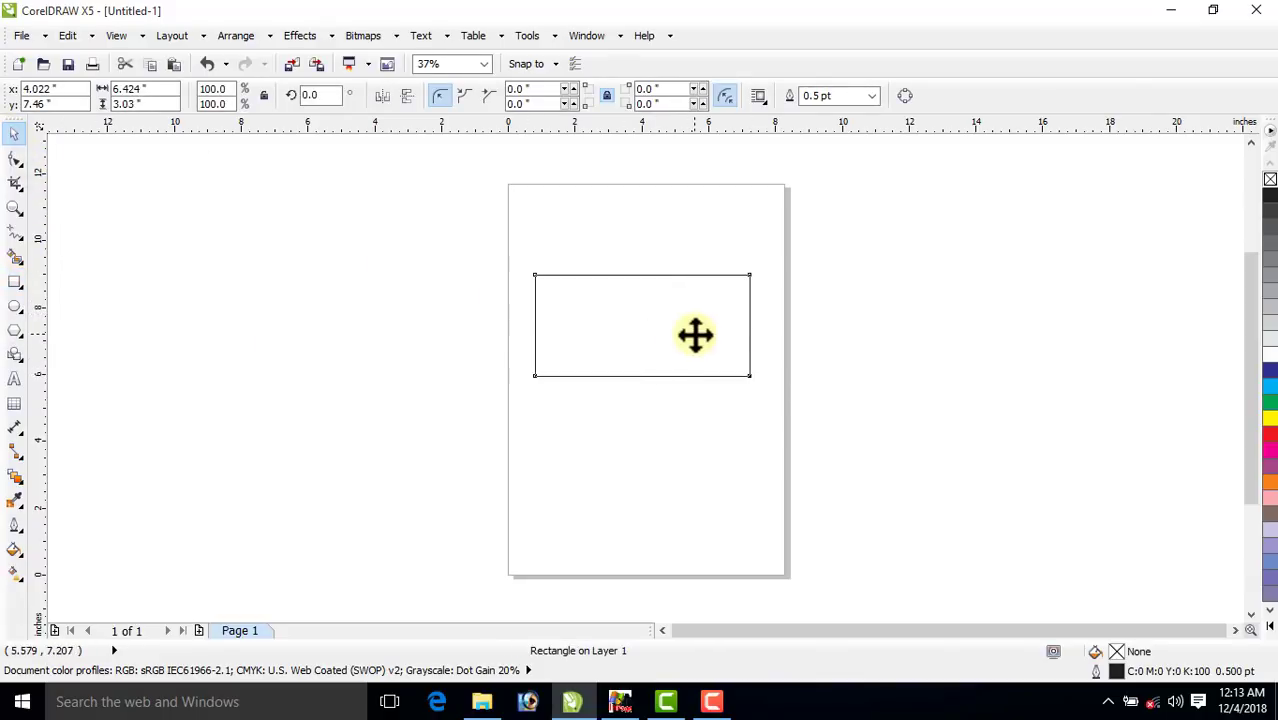
Set the rectangle's width to 6.5 inches and its height to 3 inches.
click(478, 280)
click(625, 328)
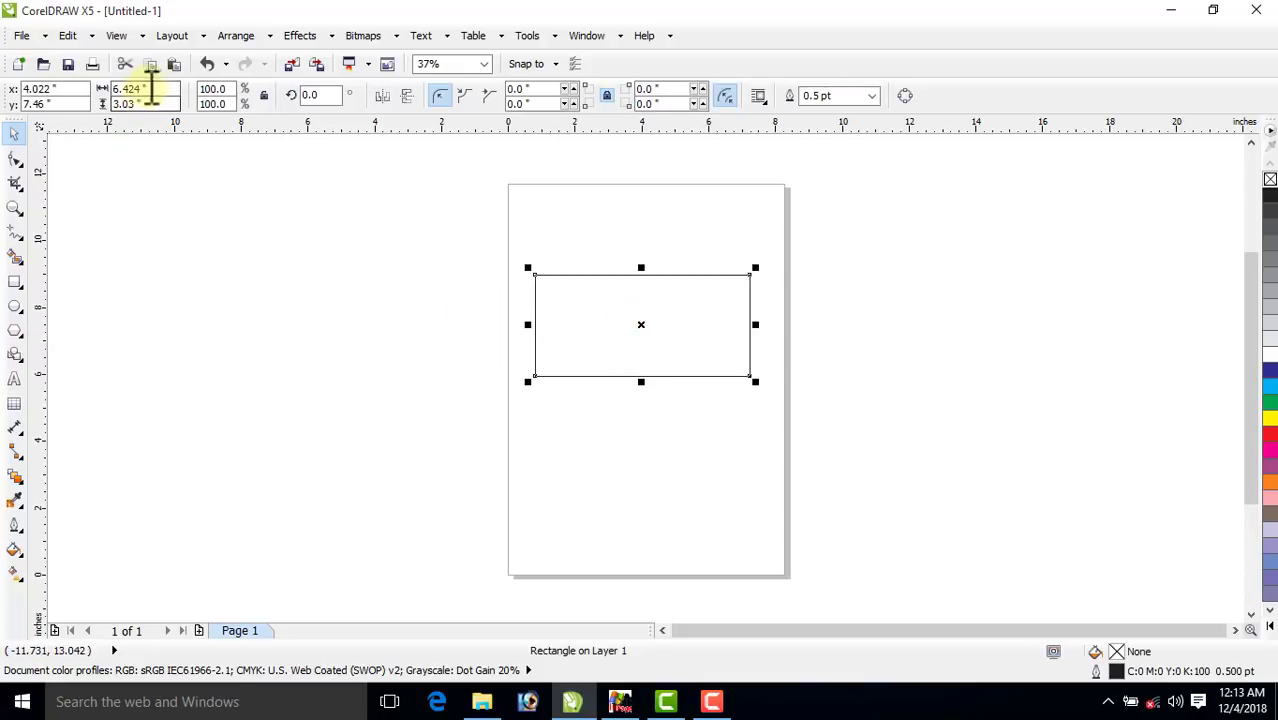
drag(172, 88, 88, 90)
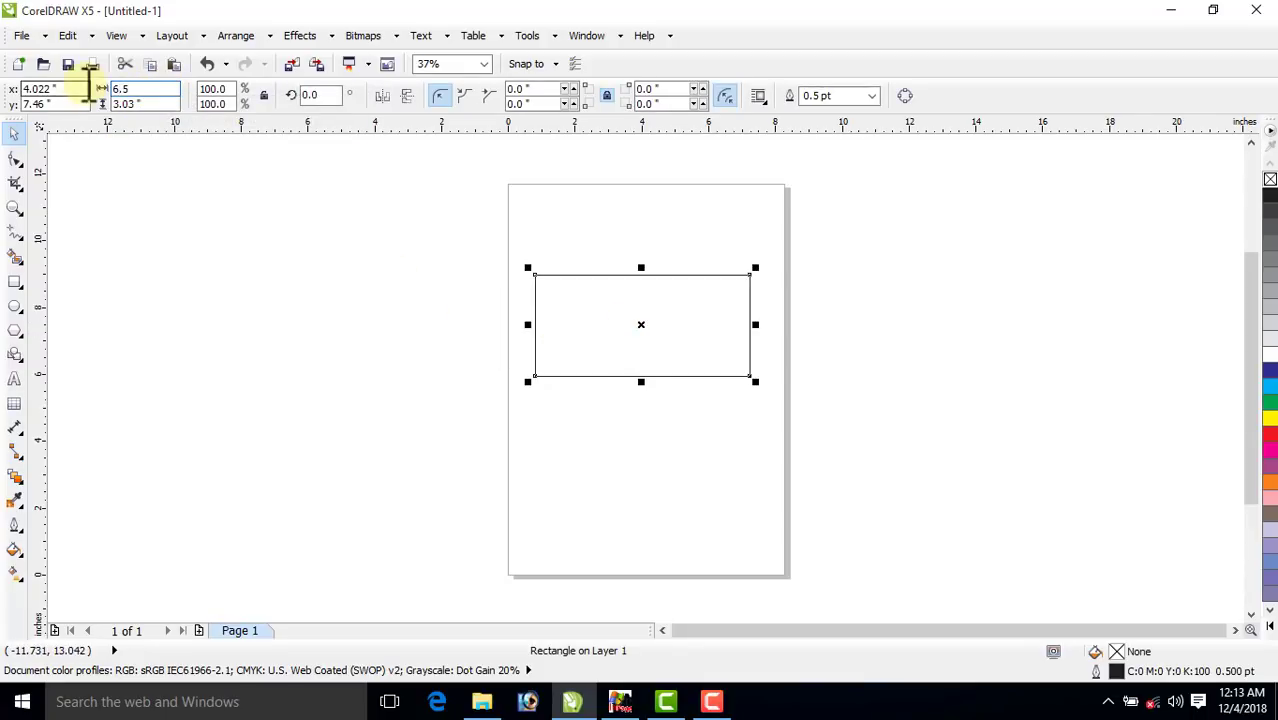
click(147, 103)
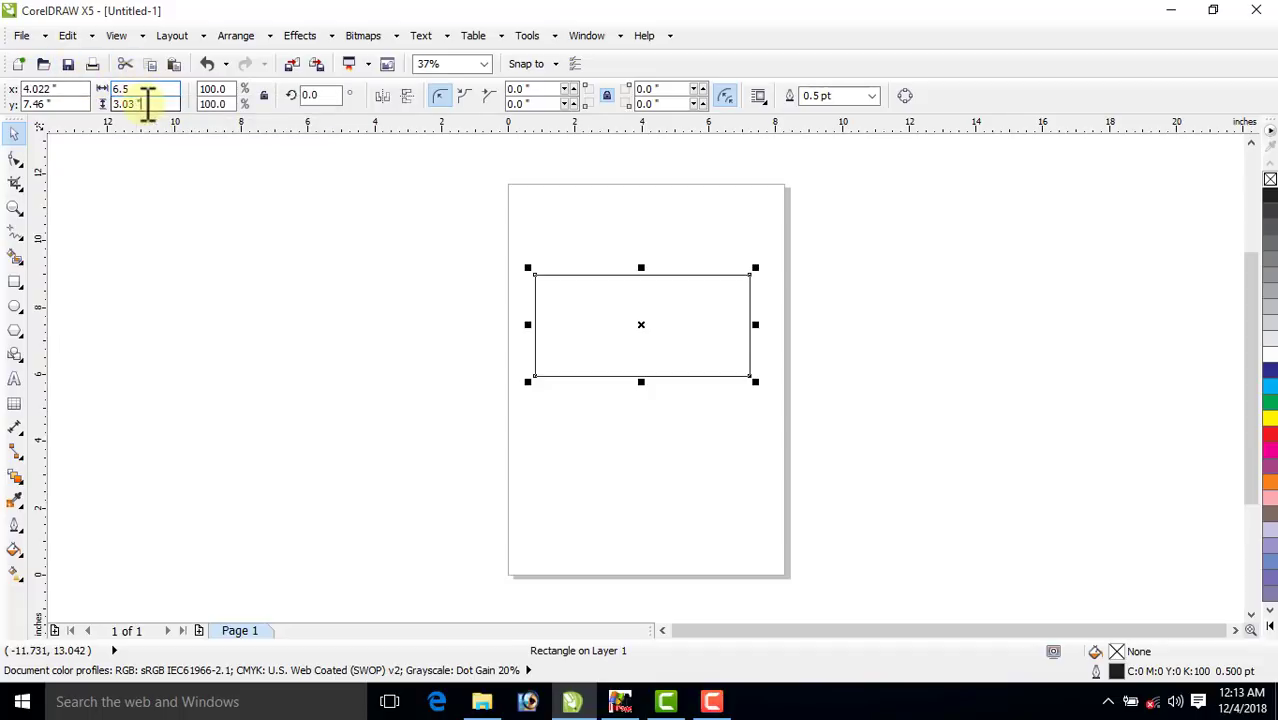
drag(147, 103, 85, 105)
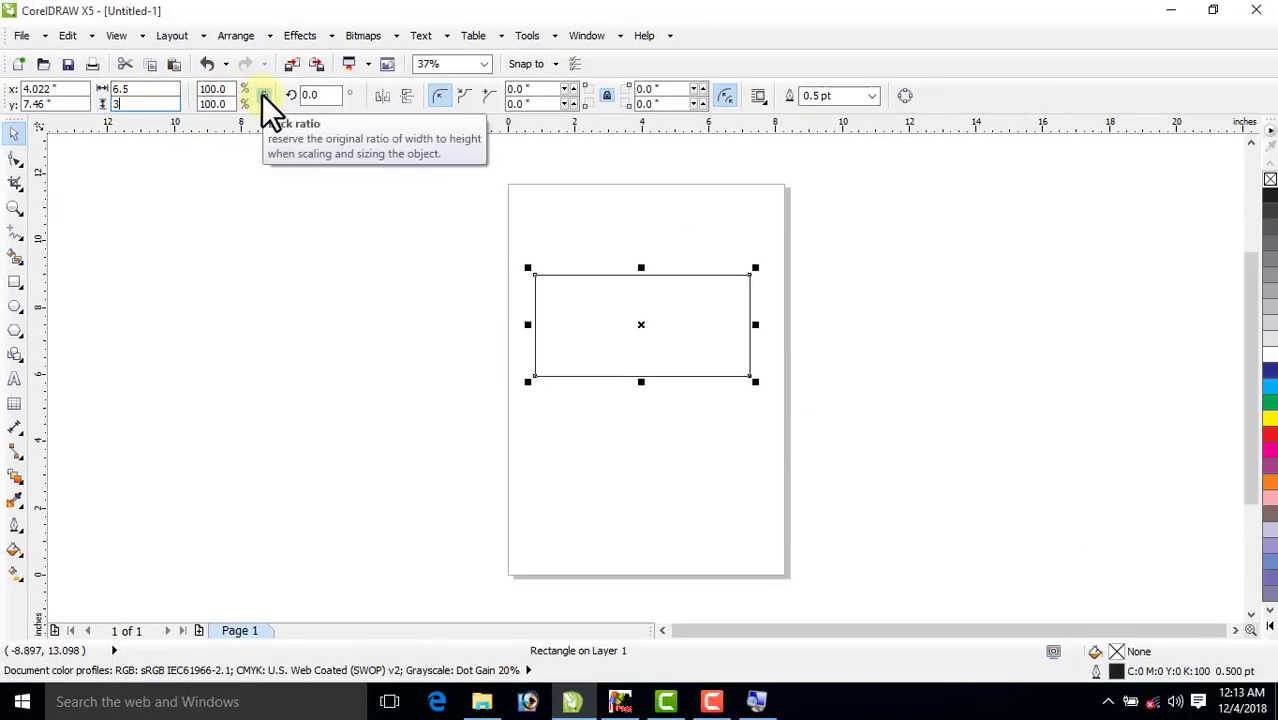
key(Return)
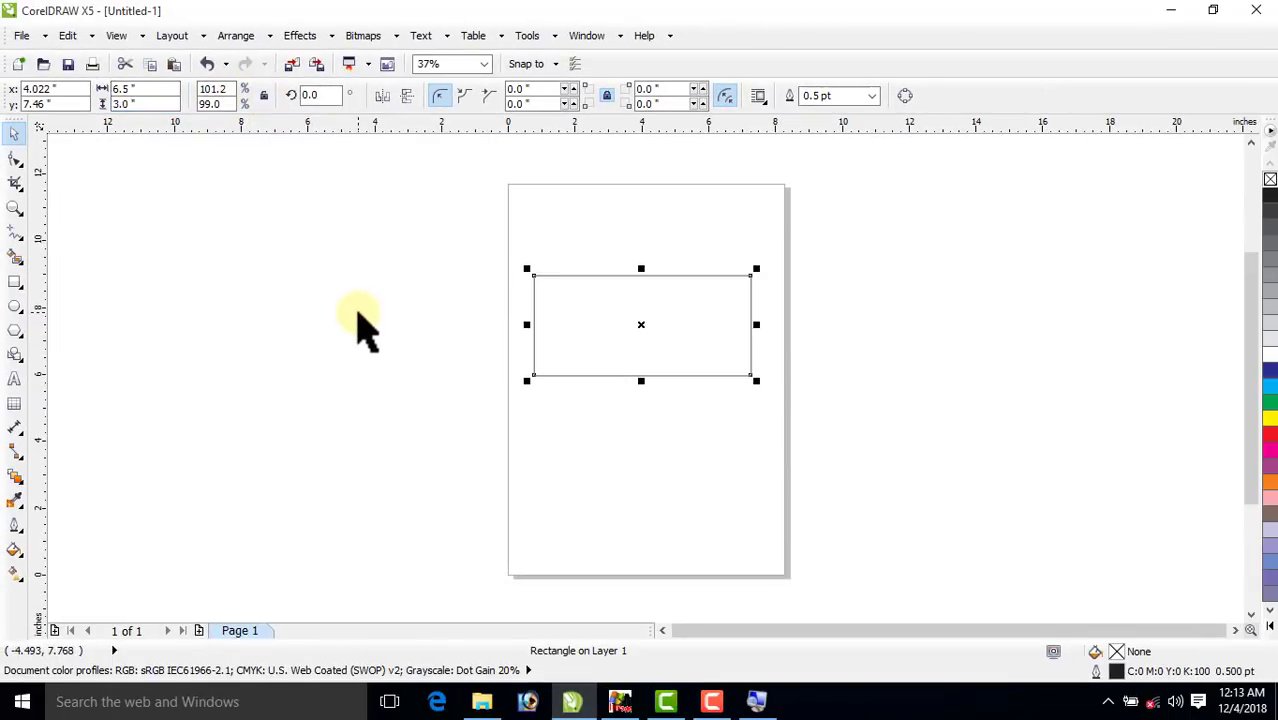
Center the rectangle on the page, and shift it straight up until its center is at about 9.13 inches vertically.
click(516, 262)
drag(608, 317, 610, 271)
key(ctrl+z)
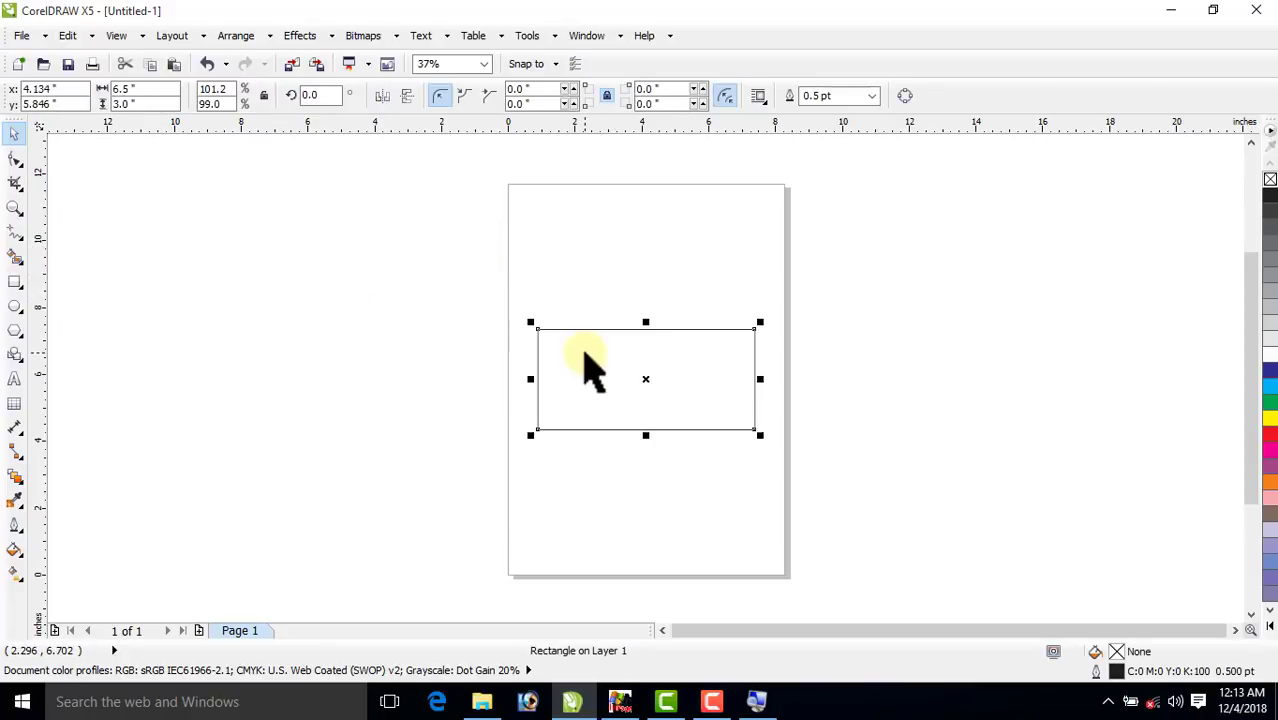
drag(639, 388, 631, 282)
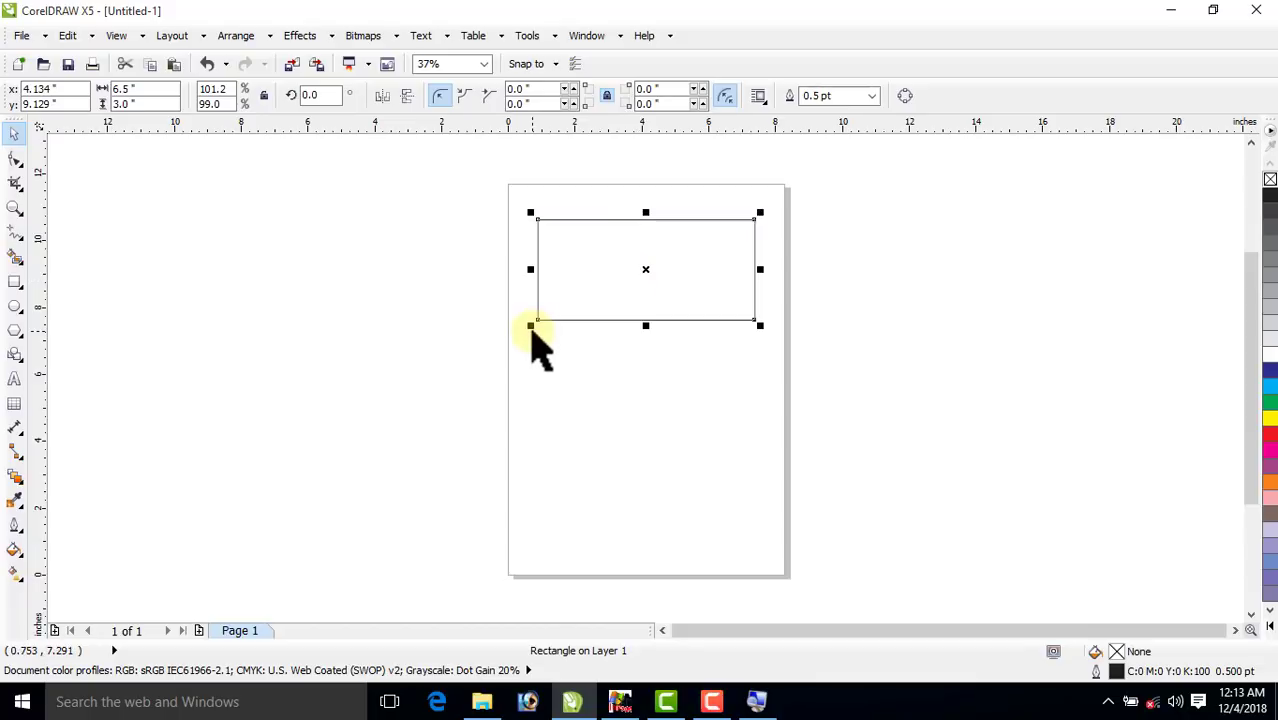
Create a narrower copy of the rectangle, about 1.5 inches wide, sharing the original's left edge and full height.
key(shift+F2)
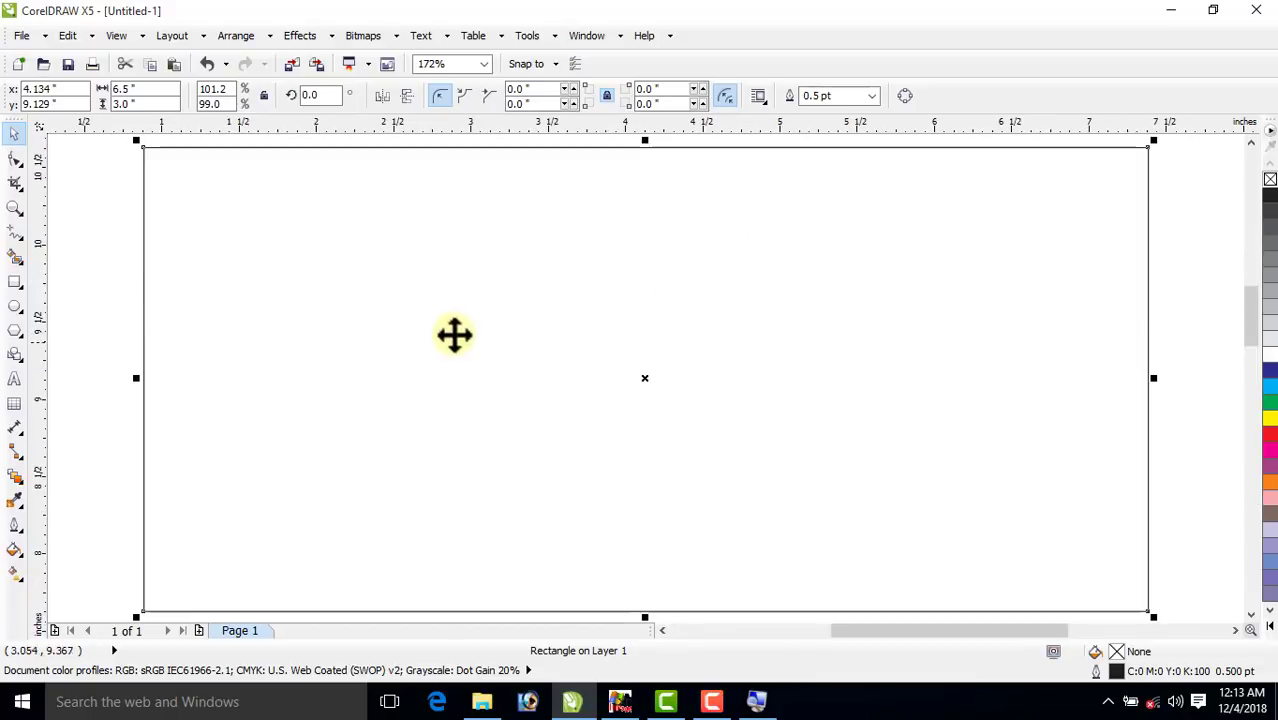
click(665, 340)
click(630, 332)
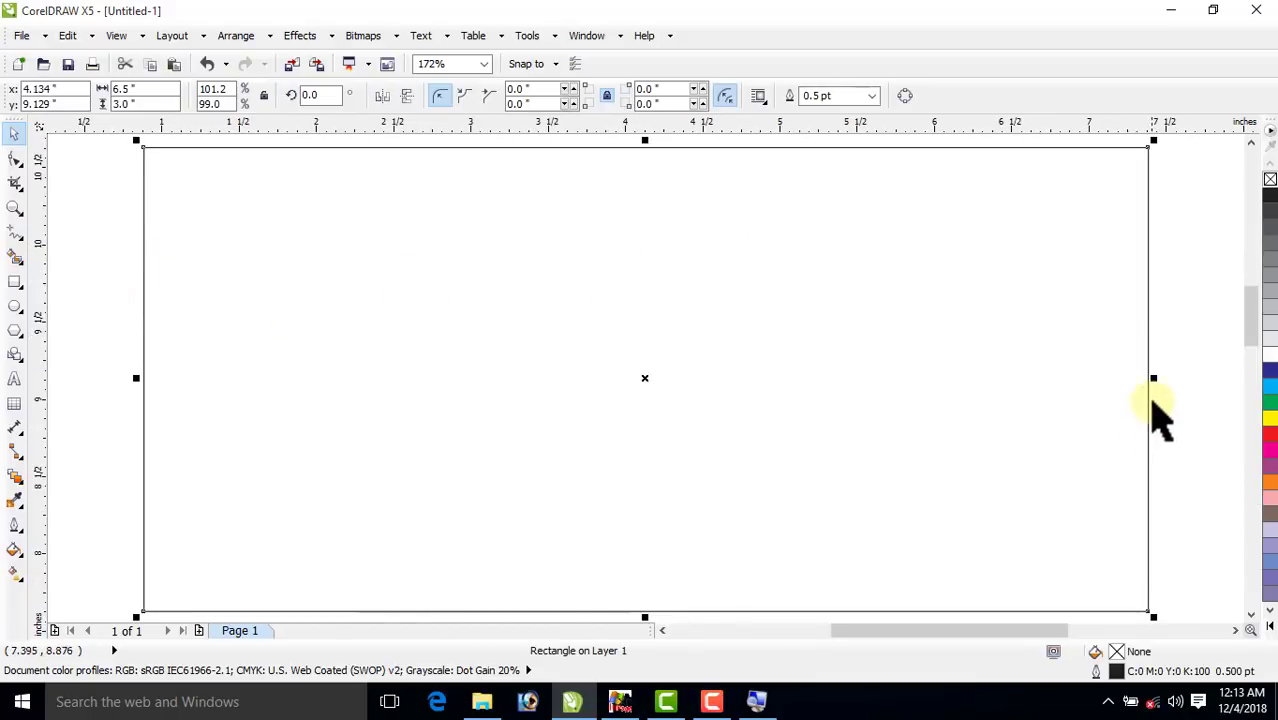
drag(1150, 379, 380, 345)
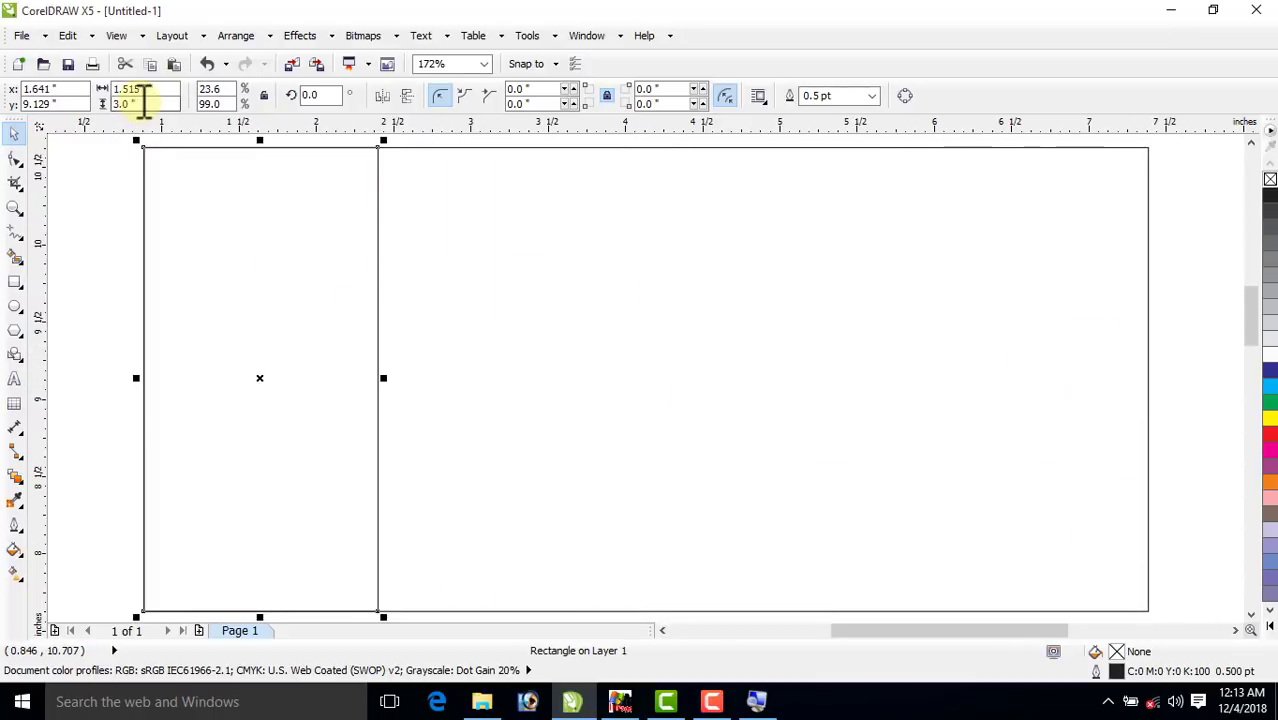
Set the narrow copy's width to 2.25 inches and align its left edge with the large rectangle.
drag(155, 90, 81, 89)
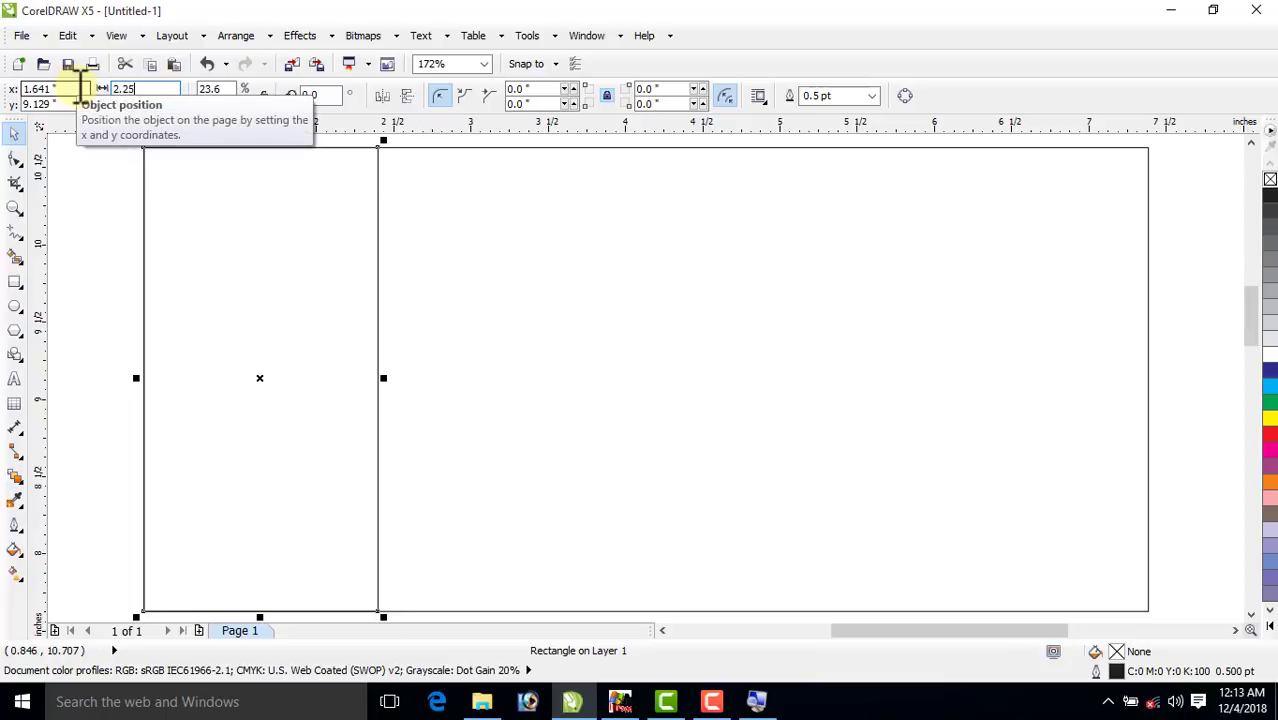
key(Return)
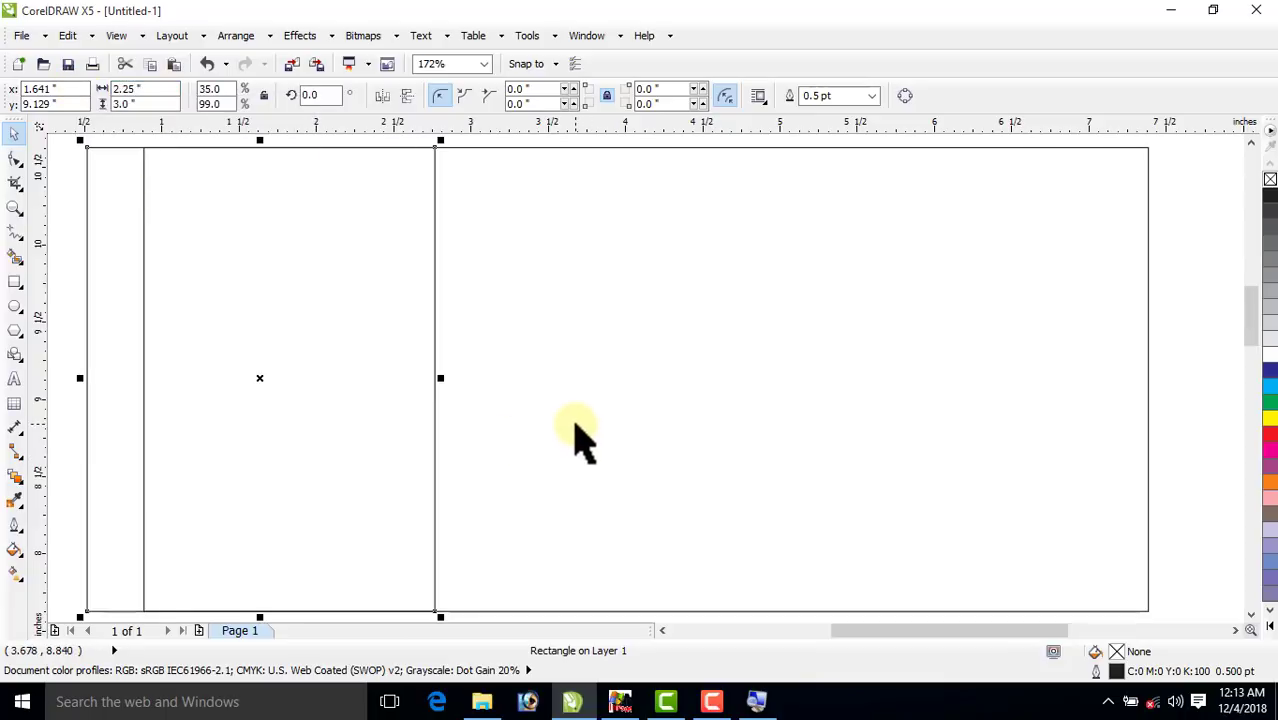
key(ctrl+a)
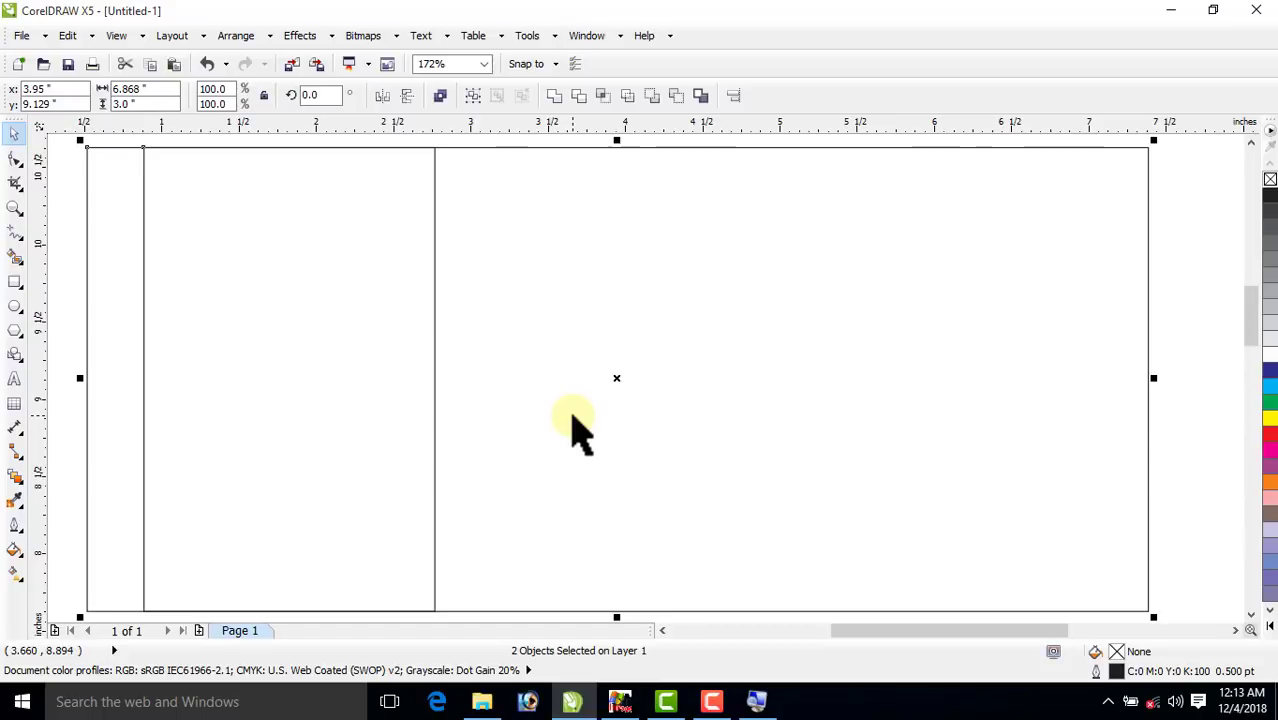
key(l)
click(125, 315)
click(424, 352)
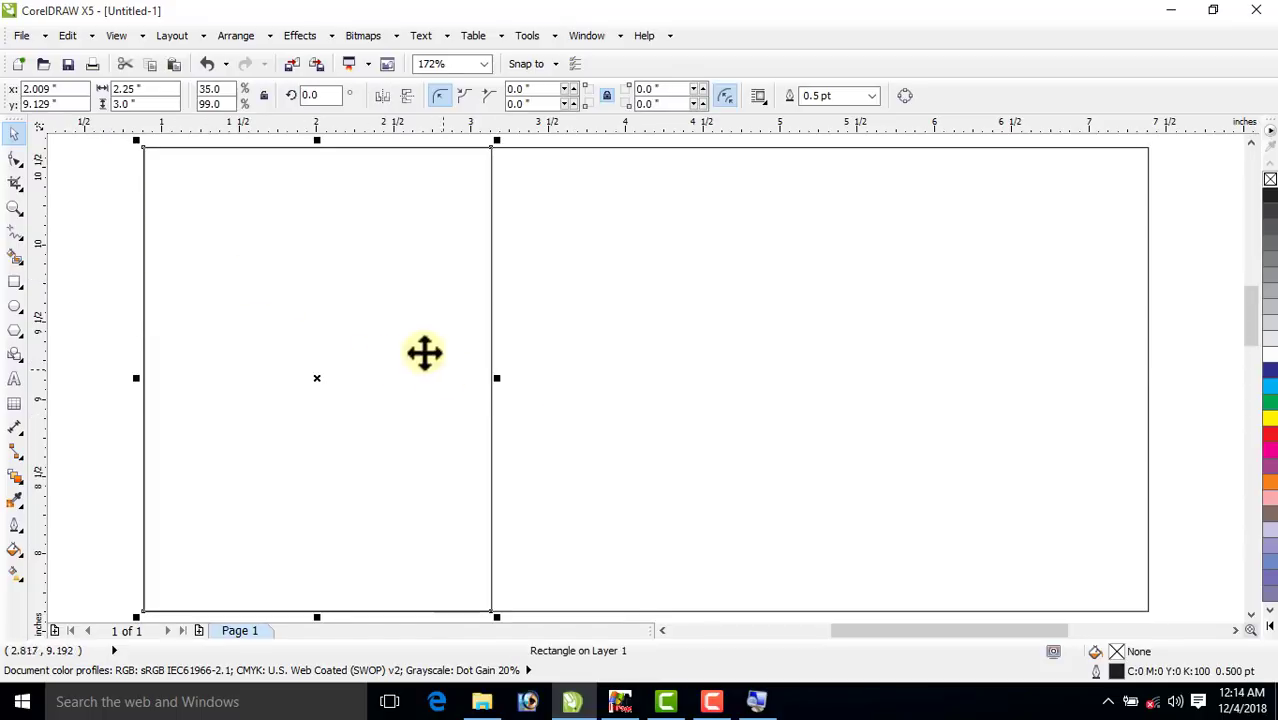
Set the narrow rectangle's width to 2 inches and align it to the large rectangle's left edge.
drag(134, 90, 73, 100)
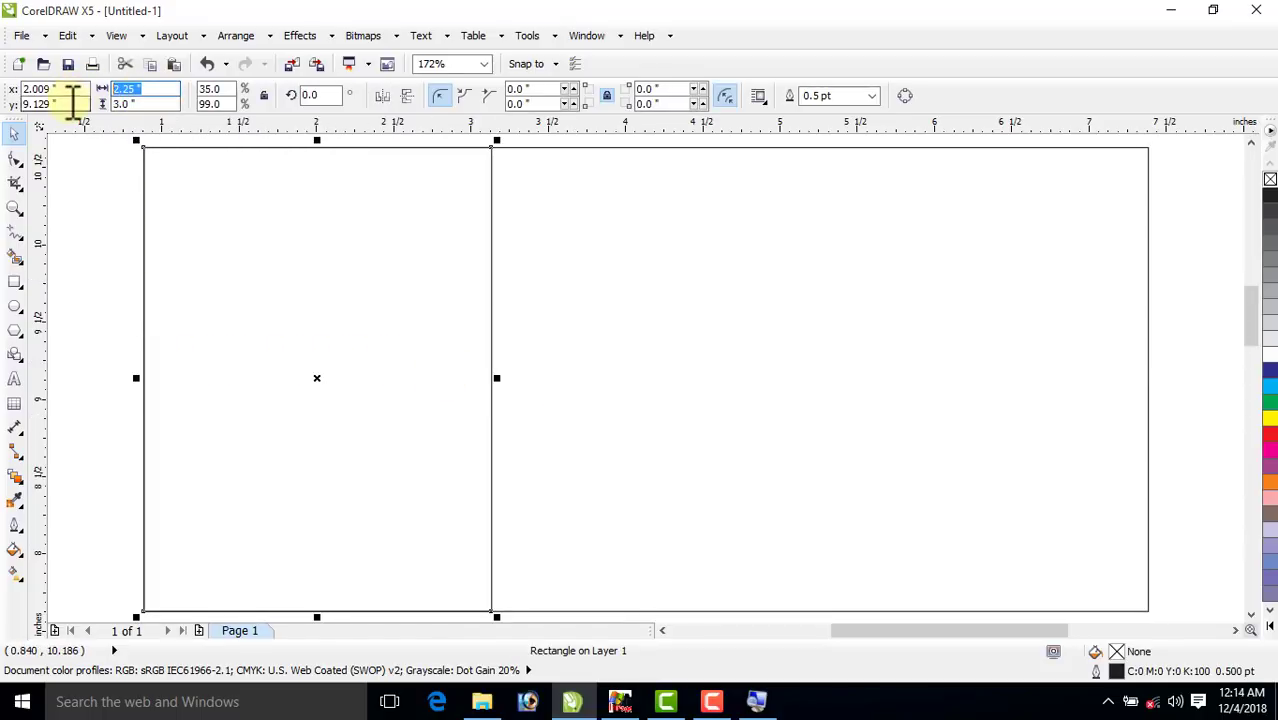
text(2)
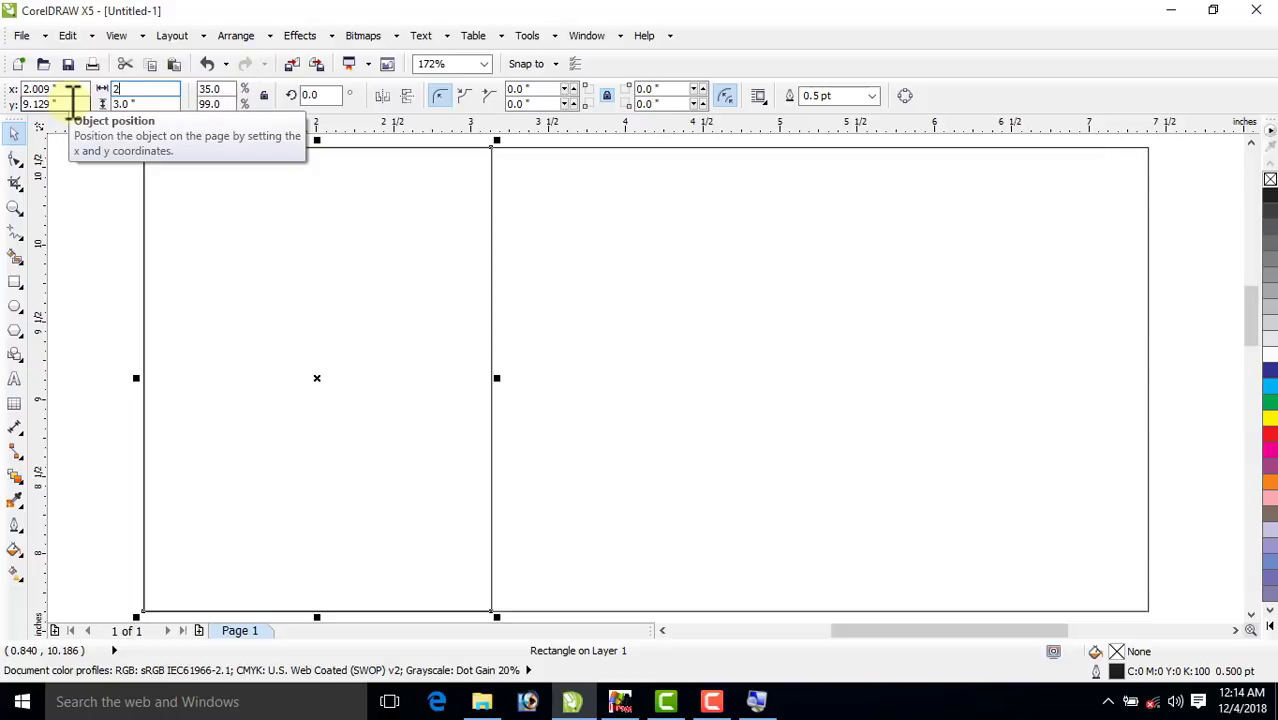
key(Return)
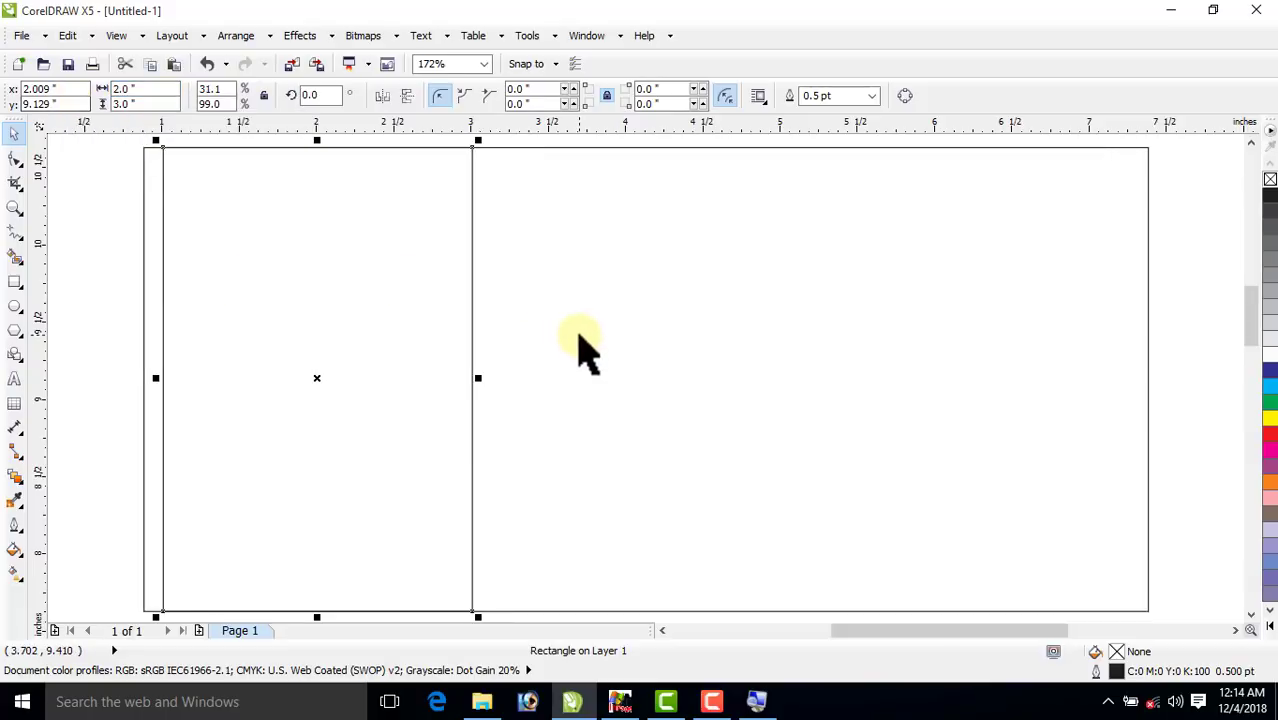
key(ctrl+a)
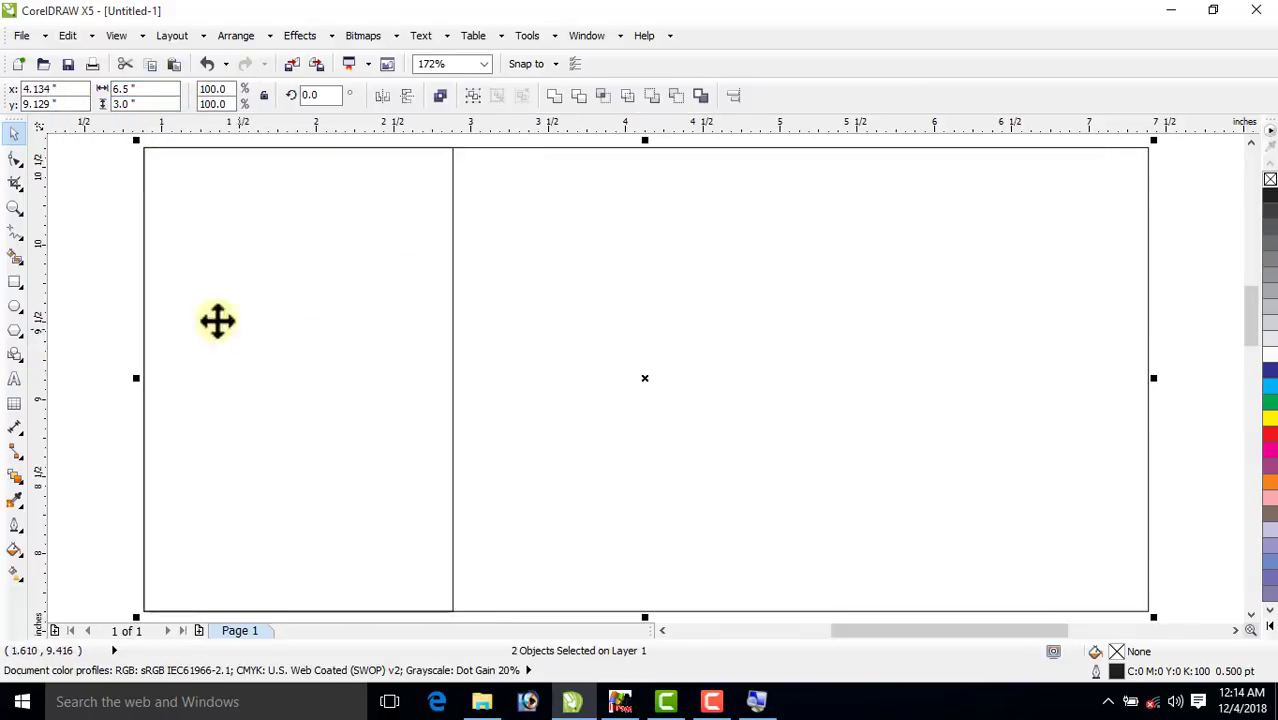
Try moving the narrow rectangle left past the large rectangle's edge, and undo the move.
click(257, 285)
key(Tab)
key(Left)
key(Left)
key(Left)
key(Left)
key(Left)
key(Left)
key(Left)
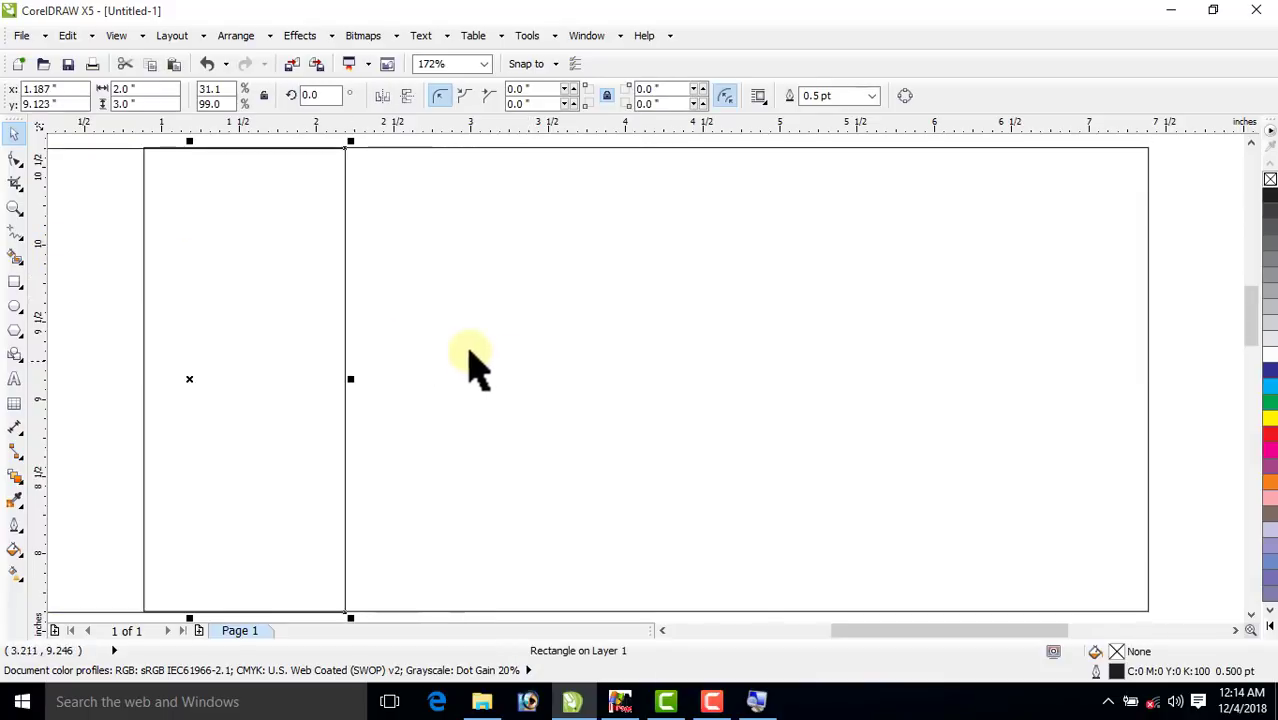
key(ctrl+z)
key(ctrl+z)
key(ctrl+z)
key(ctrl+z)
key(ctrl+z)
key(ctrl+z)
key(ctrl+z)
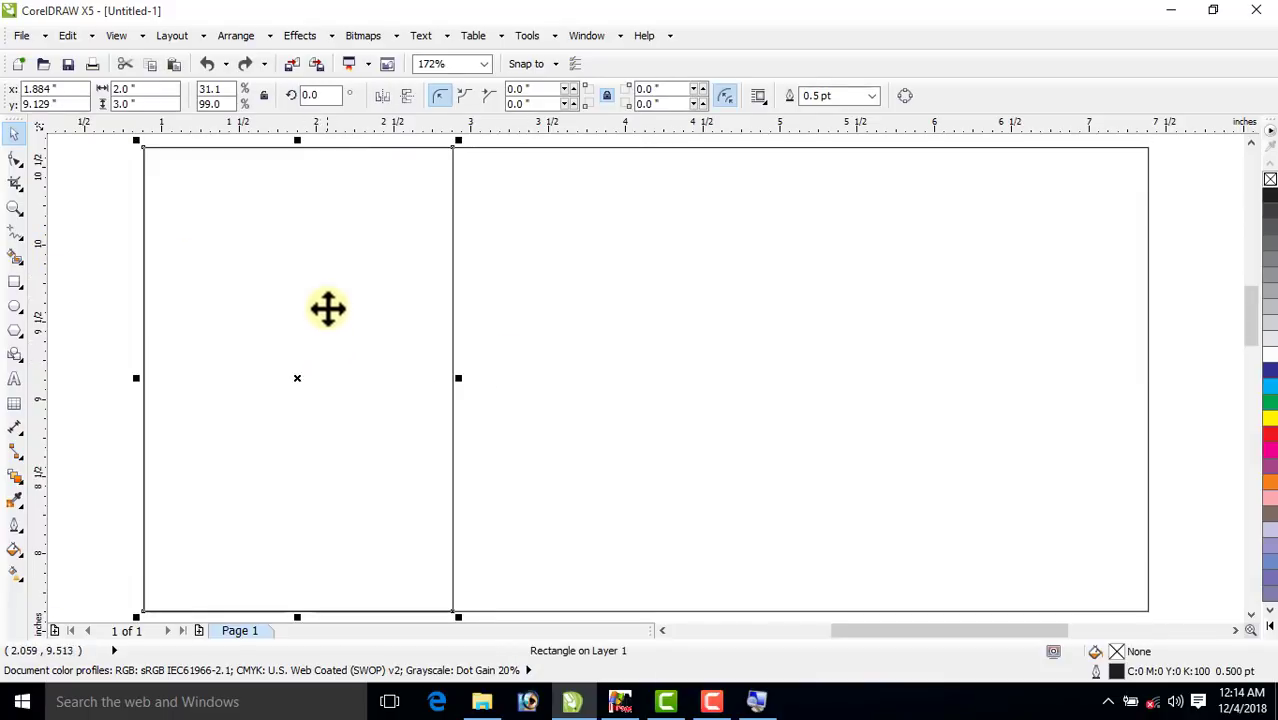
Shrink the large rectangle from its left side to about 4.43 inches wide, leaving a small gap beside the narrow rectangle.
key(Tab)
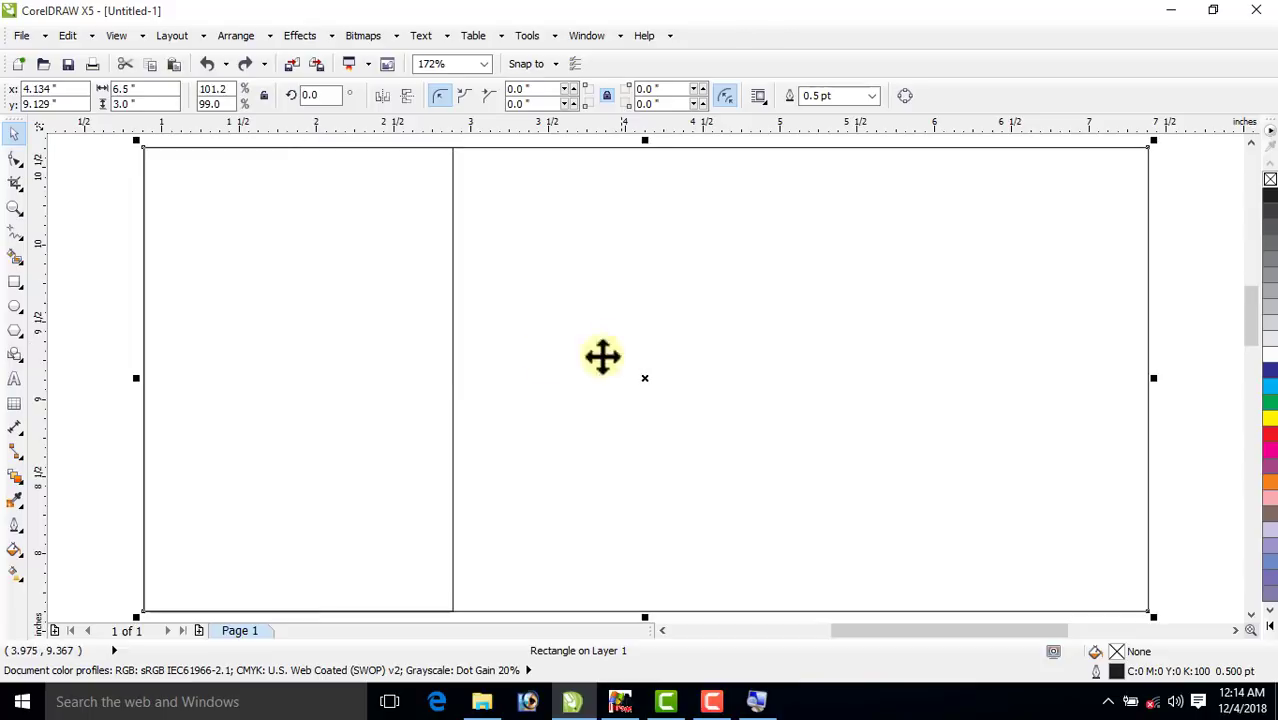
drag(133, 378, 453, 418)
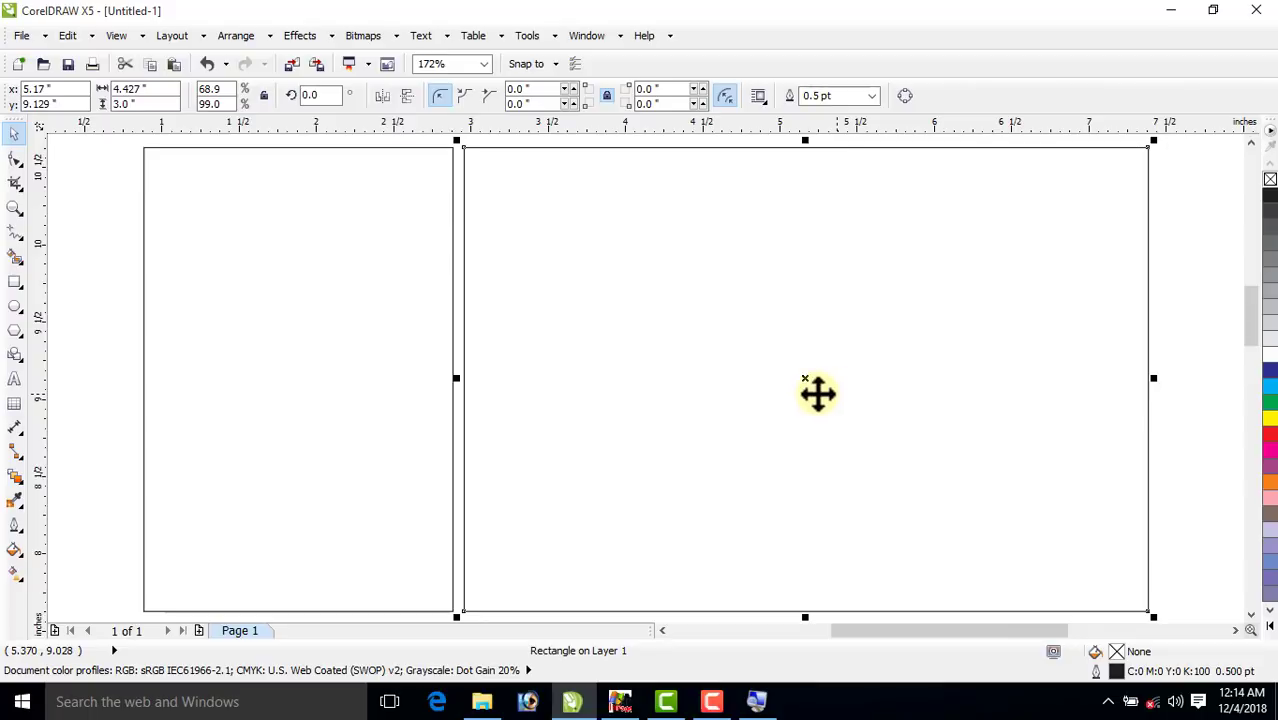
click(296, 250)
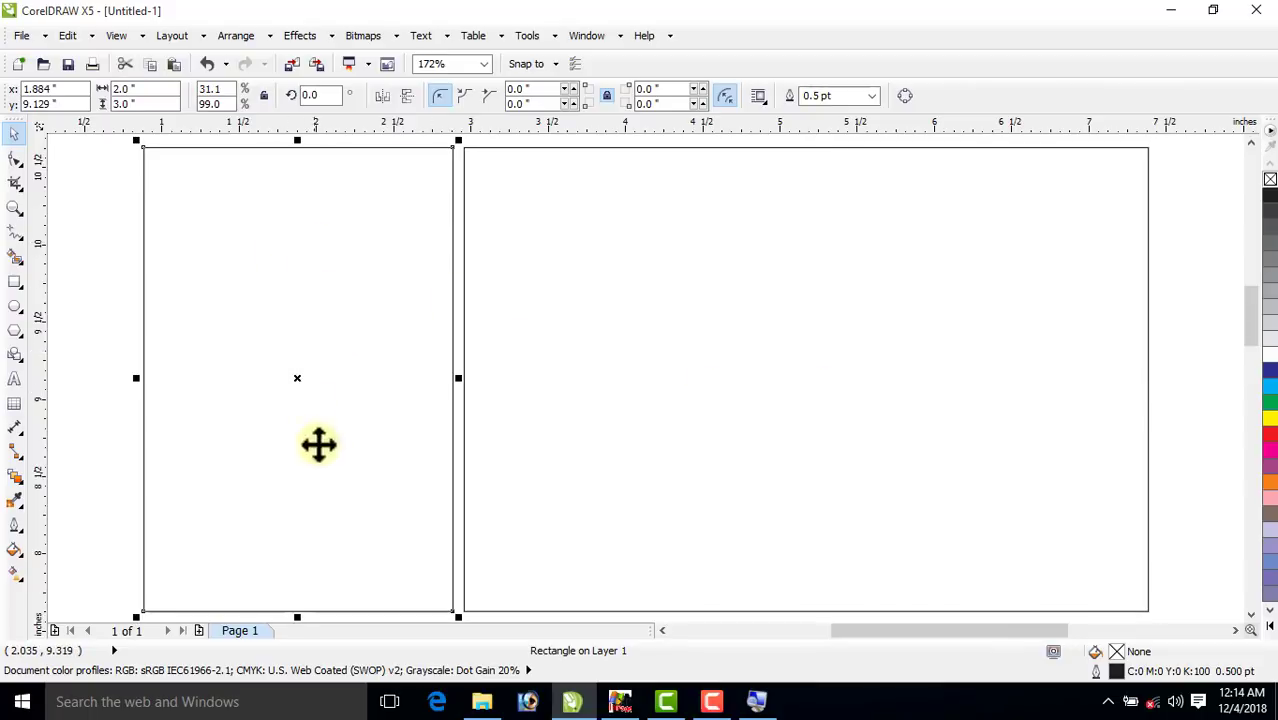
scroll(338, 346, down, 3)
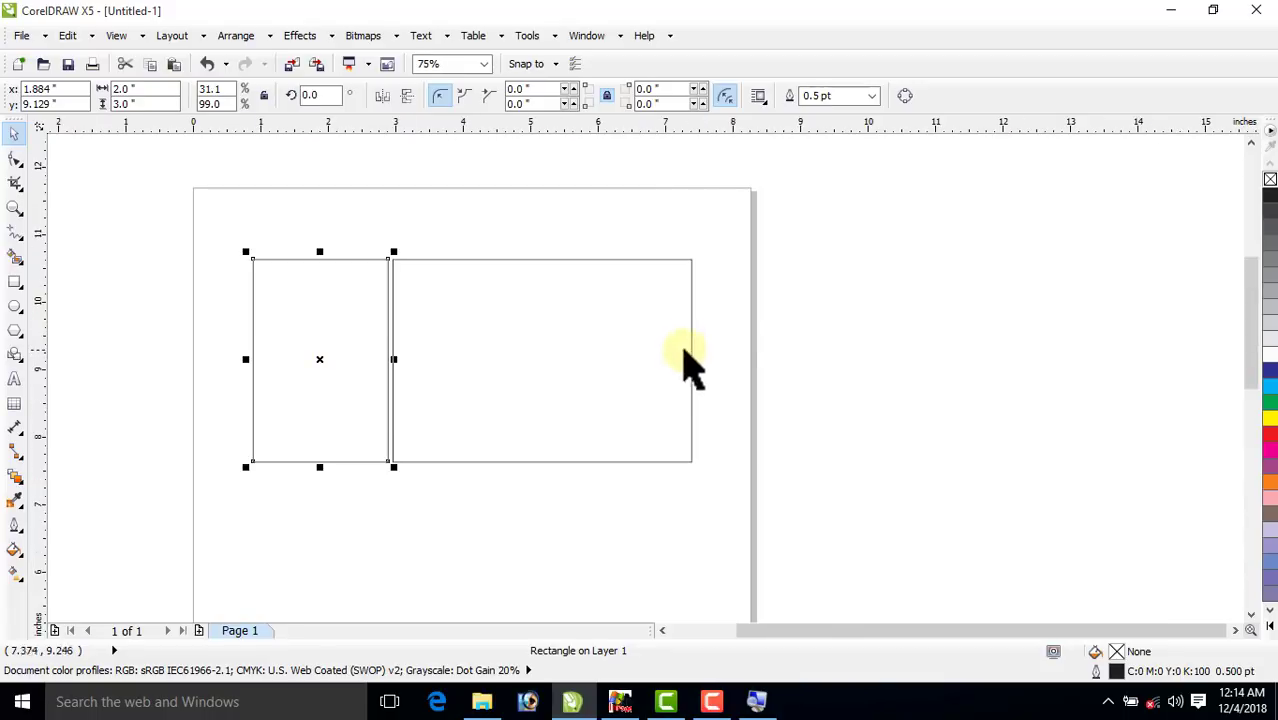
Give the wide right-hand rectangle a red outline with a width of 1.0 pt.
click(700, 340)
click(636, 462)
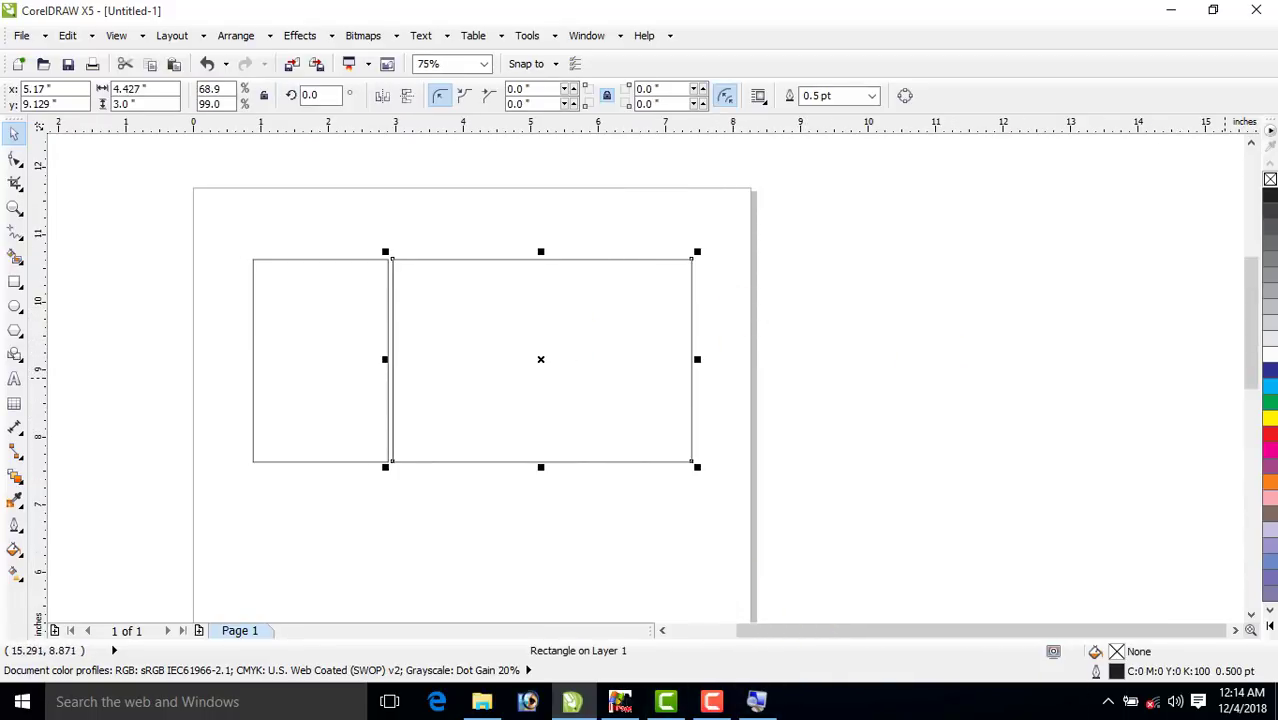
right_click(1268, 434)
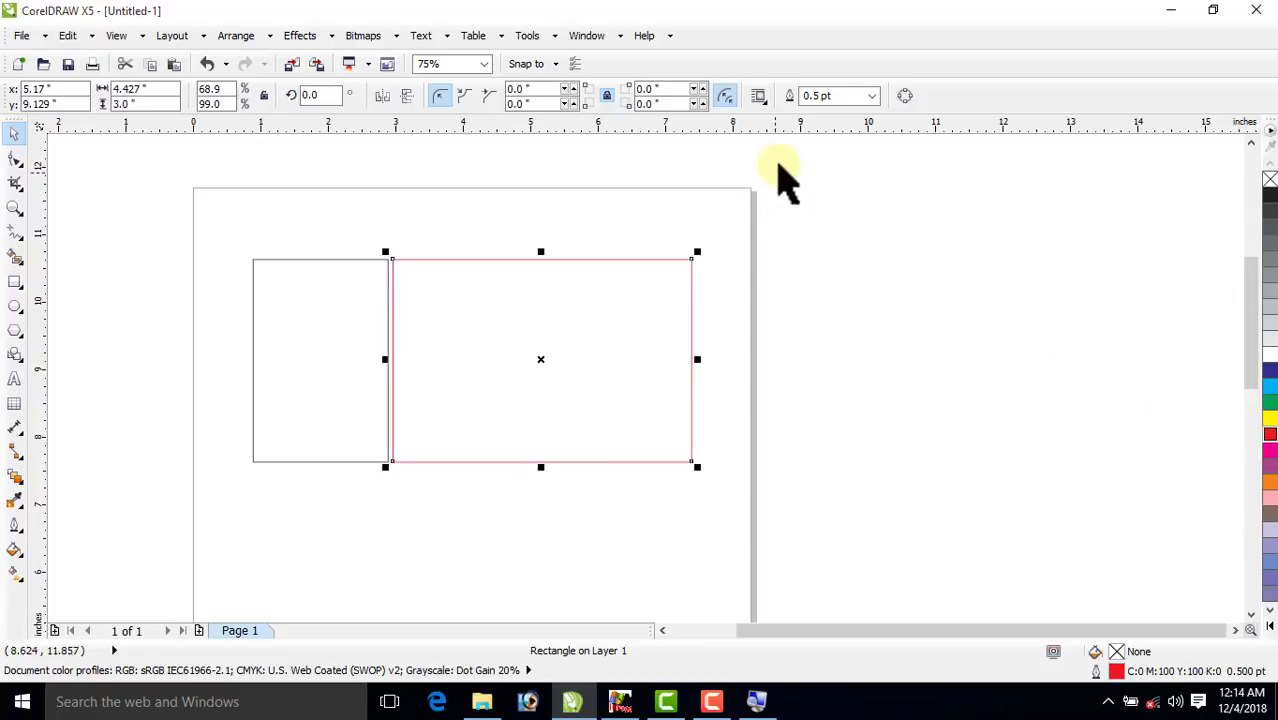
click(869, 95)
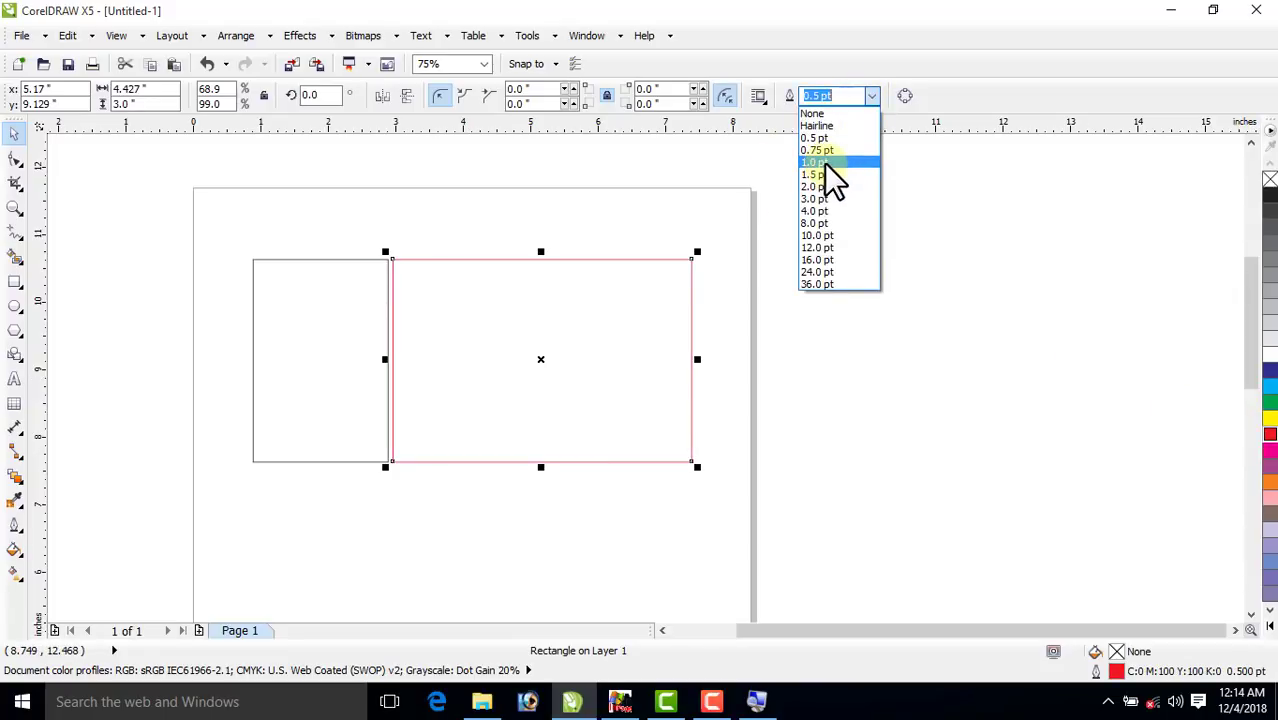
Set the narrow left-hand rectangle's outline width to 1.0 pt and its outline color to red.
click(378, 392)
click(310, 395)
click(871, 95)
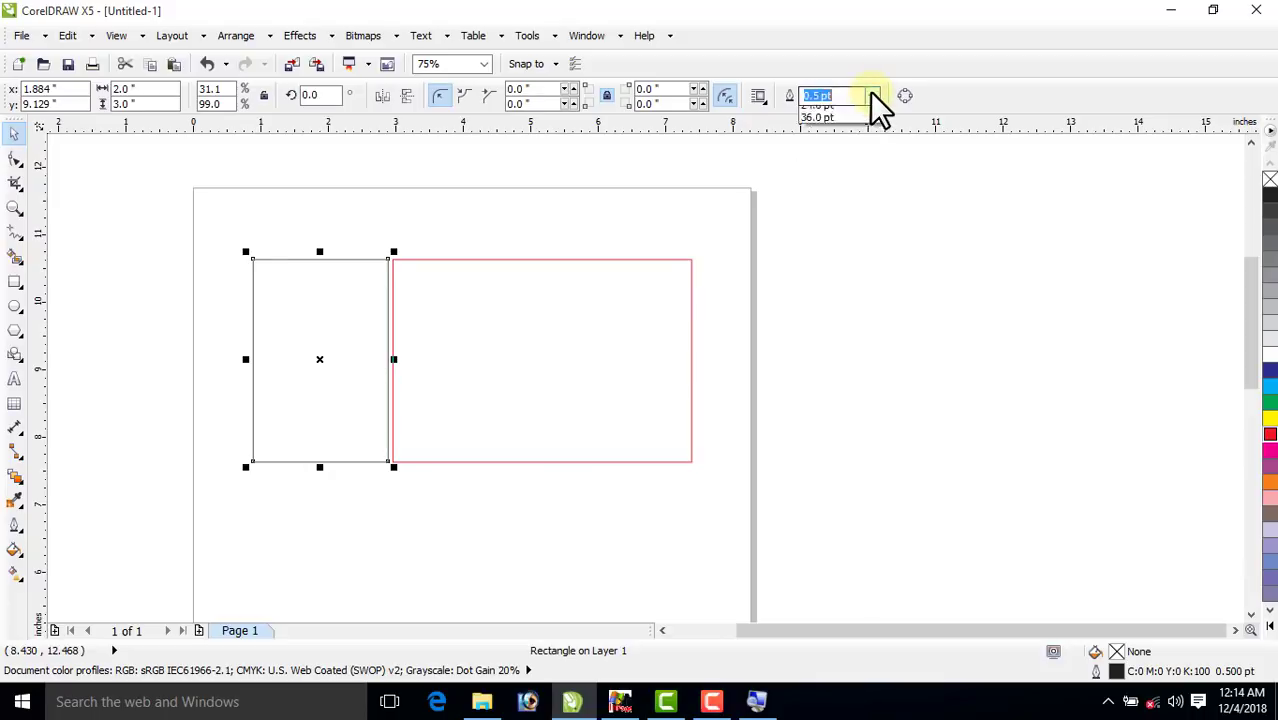
click(818, 162)
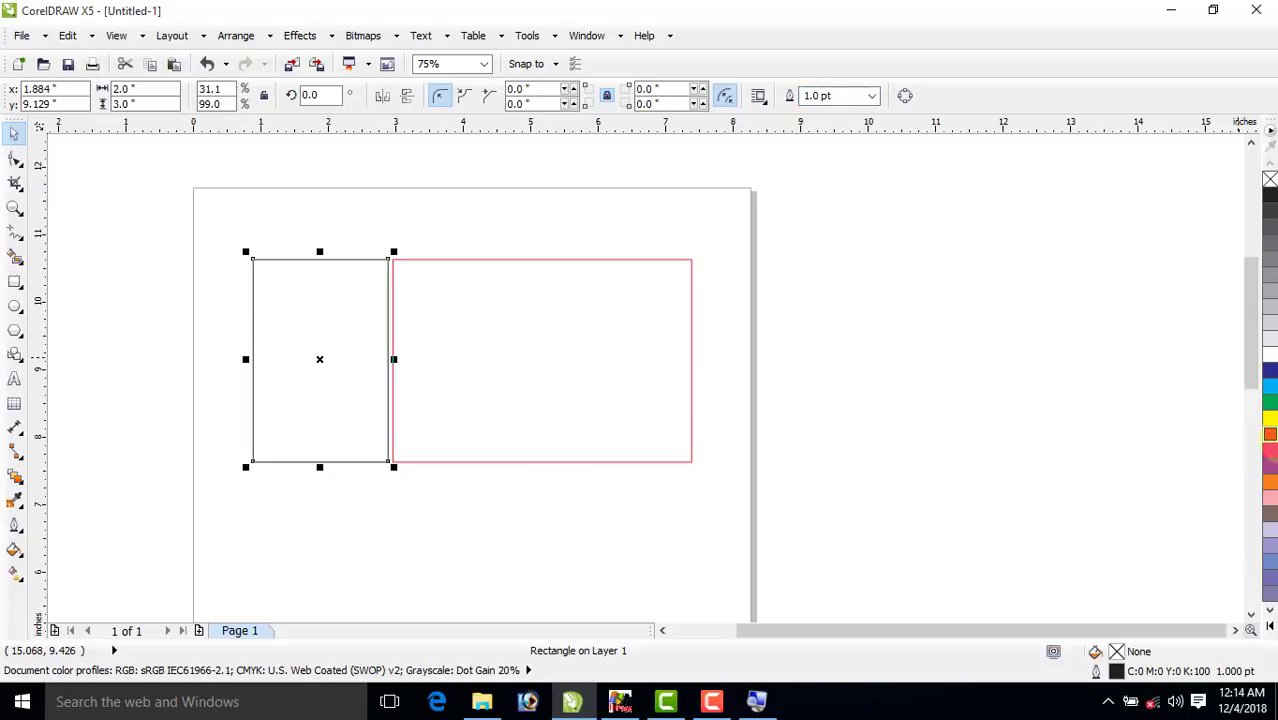
right_click(1268, 435)
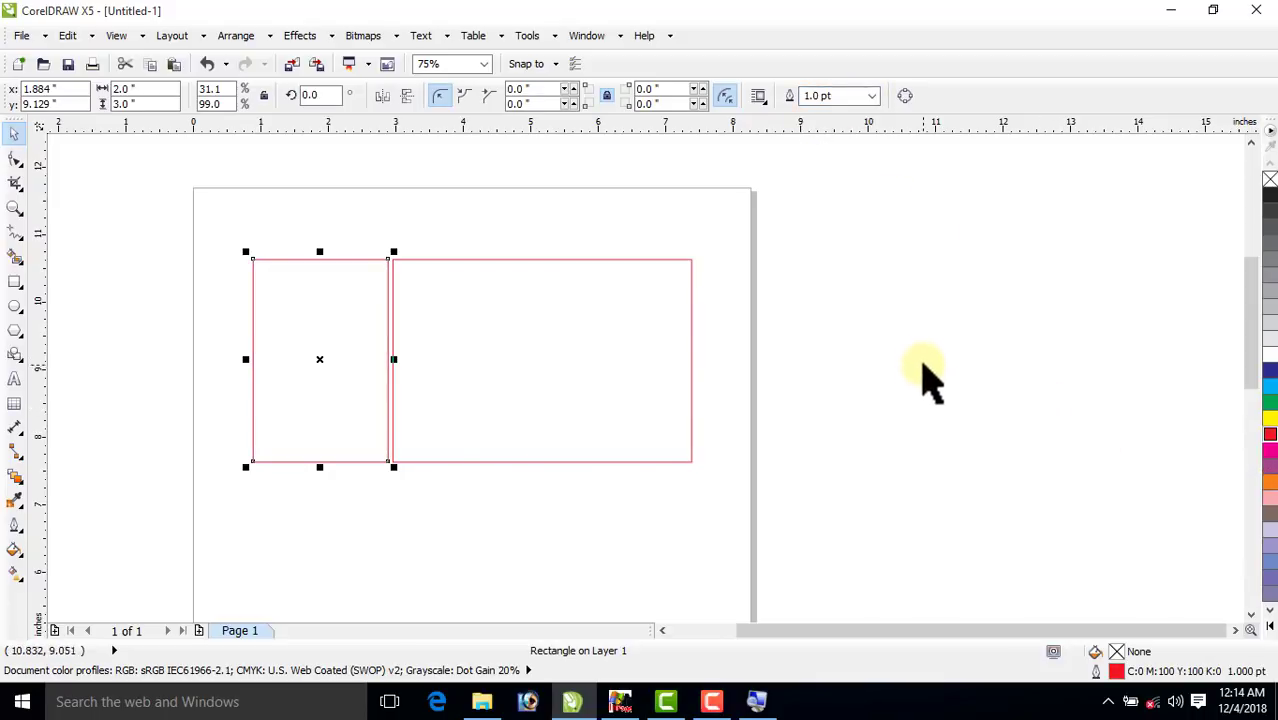
Copy the wide rectangle as a full-width horizontal strip about 0.52 inches high, placed slightly below its top edge.
click(496, 370)
click(585, 462)
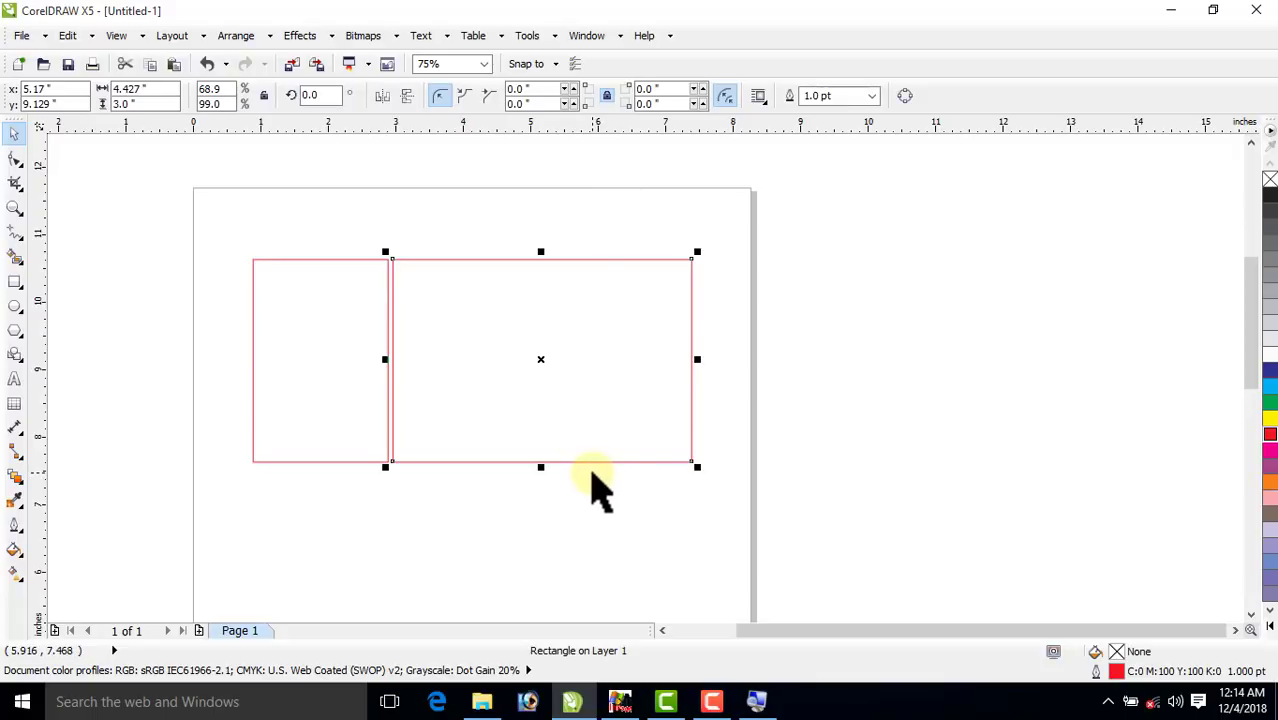
key(shift+F2)
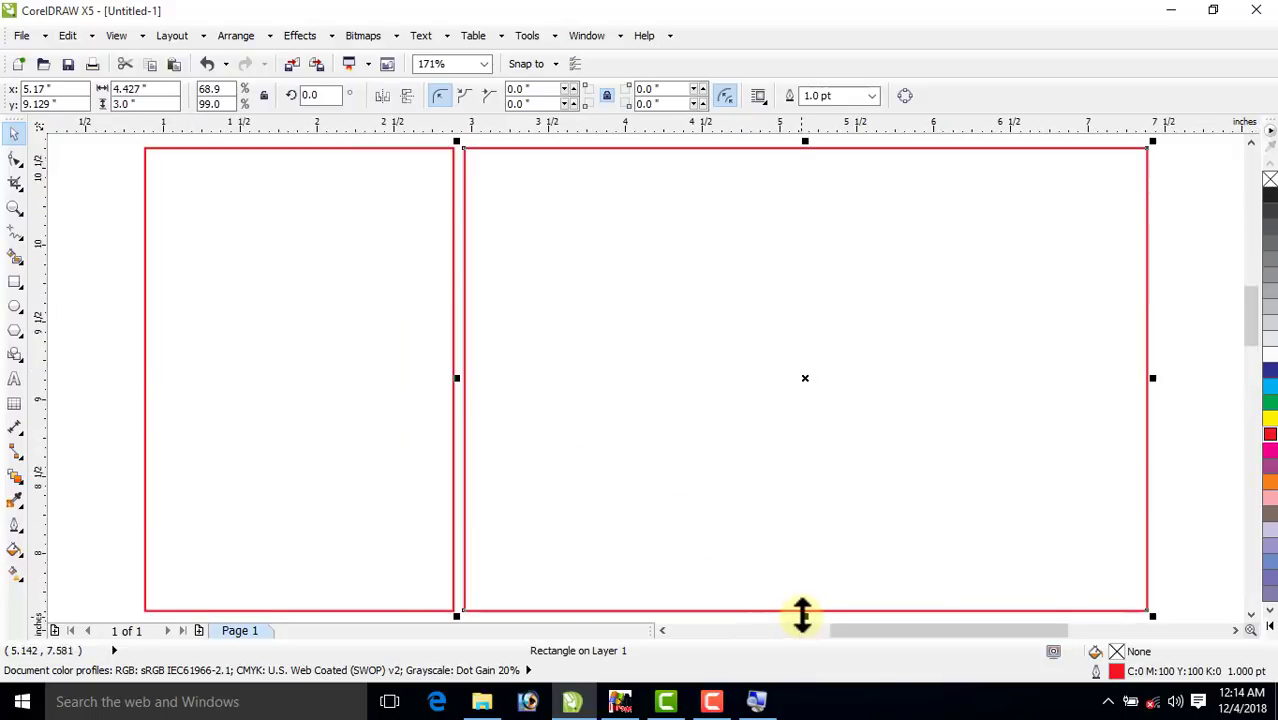
drag(803, 605, 789, 272)
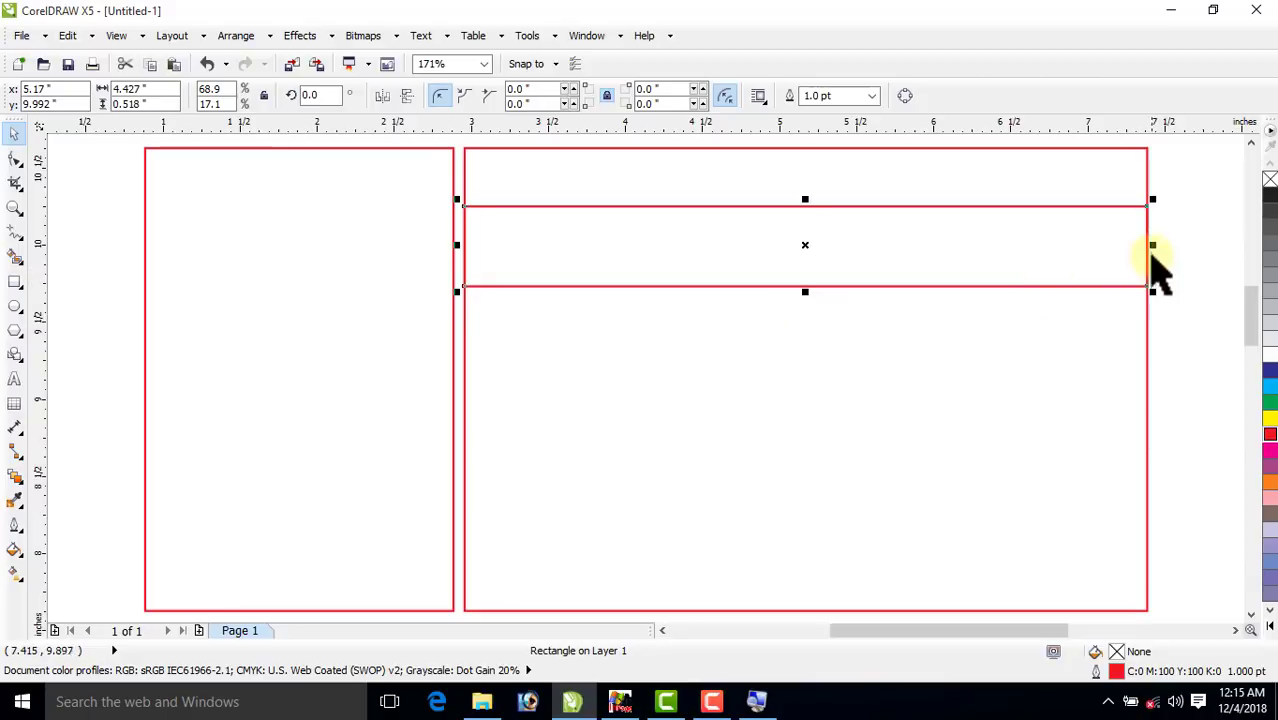
Narrow the horizontal strip symmetrically about its center to about 3.53 inches and raise it slightly within the wide panel.
drag(1153, 245, 1076, 251)
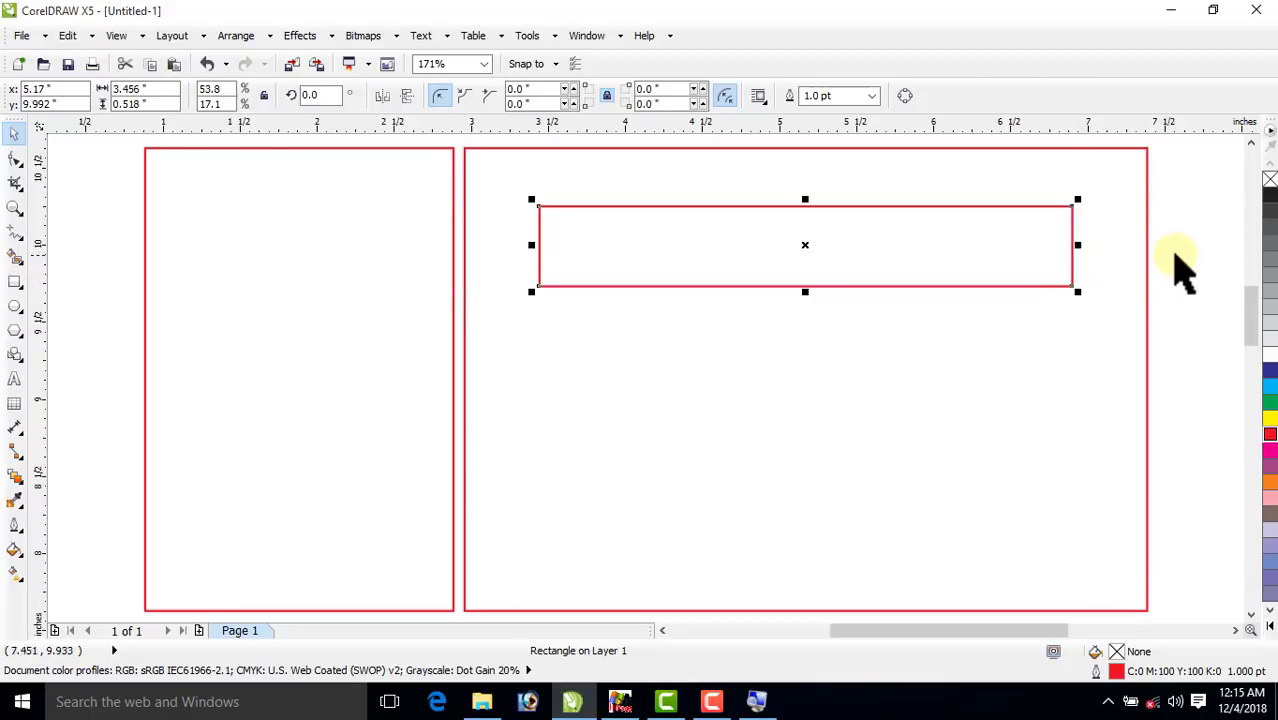
click(1175, 271)
drag(841, 242, 841, 229)
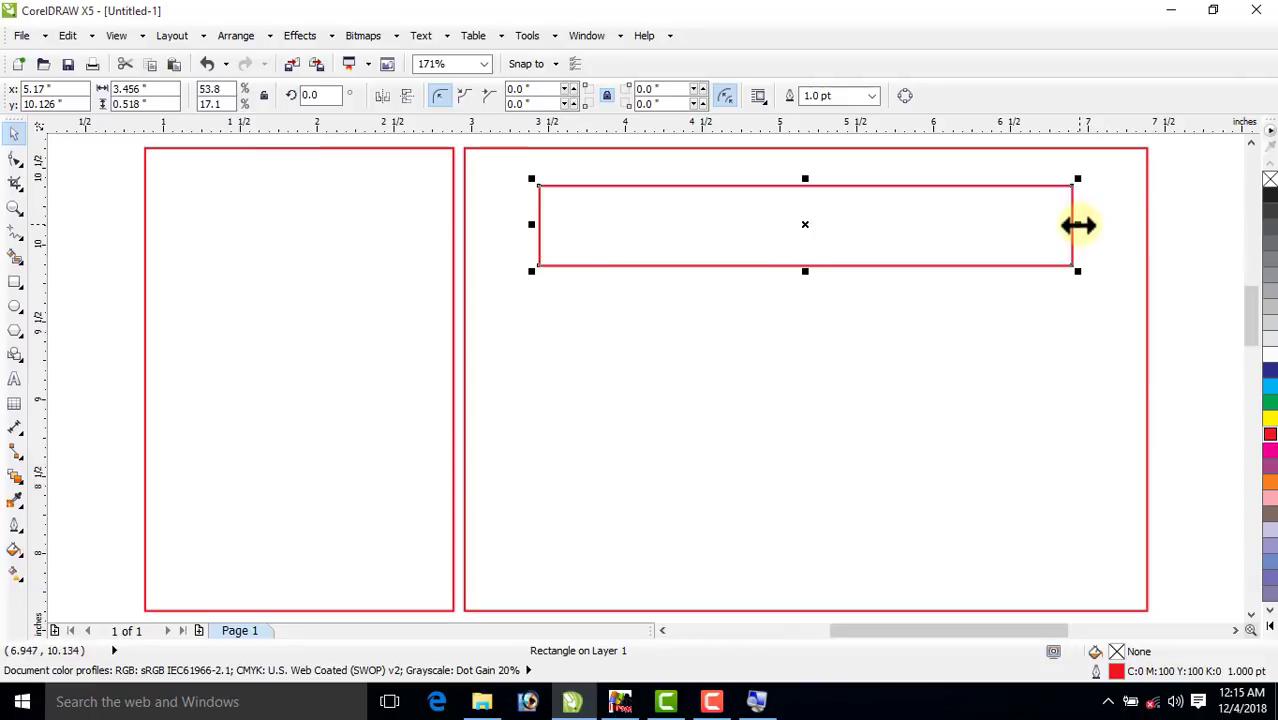
drag(1078, 225, 1084, 224)
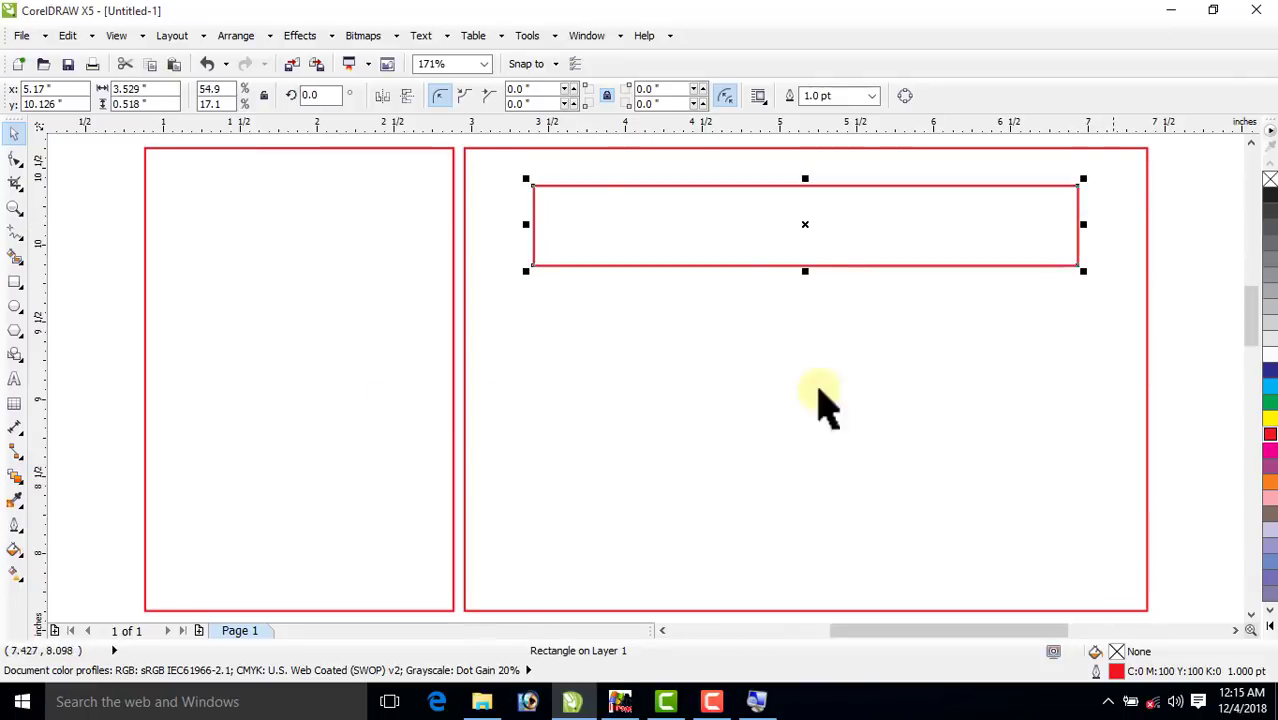
Change the document units to millimeters.
click(14, 480)
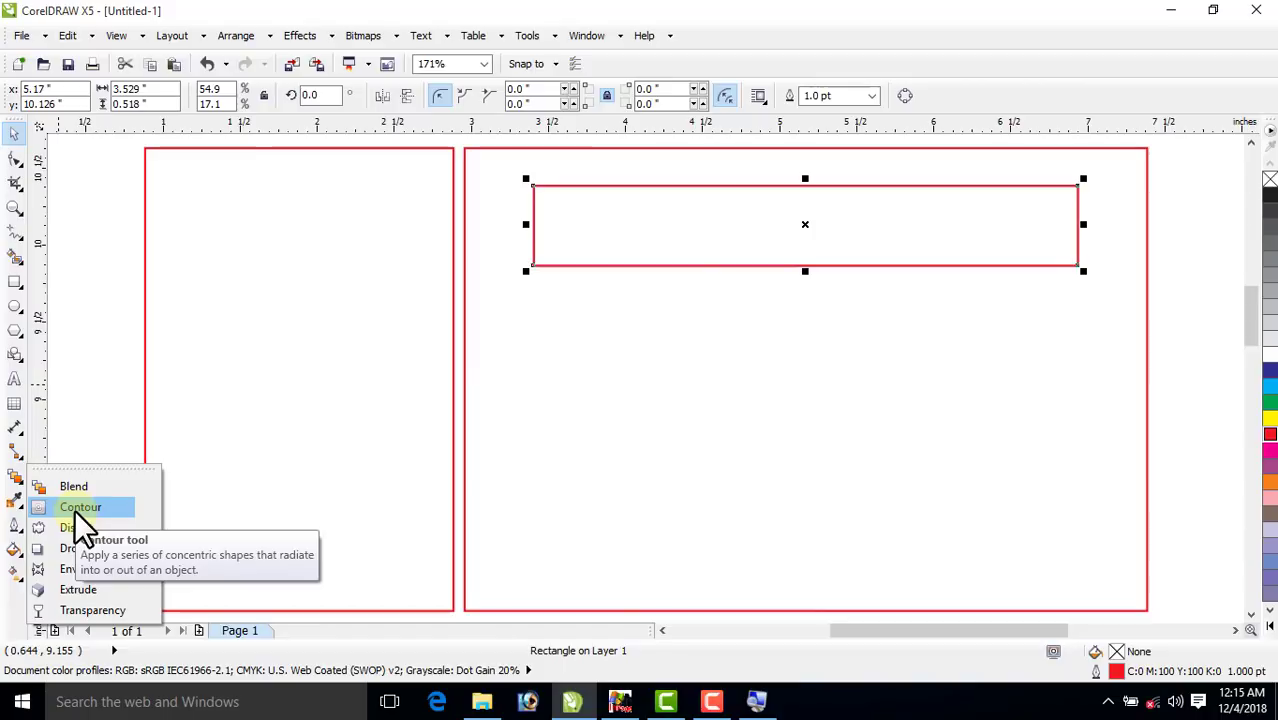
click(96, 205)
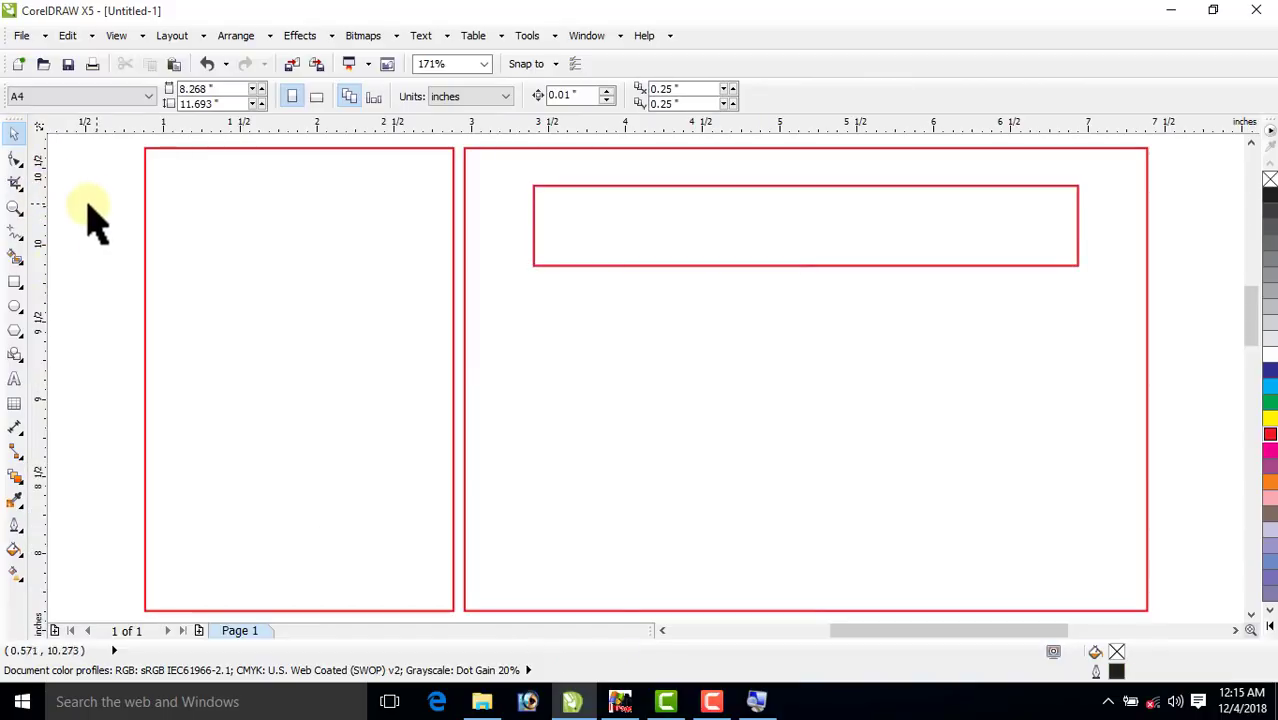
click(490, 101)
click(460, 120)
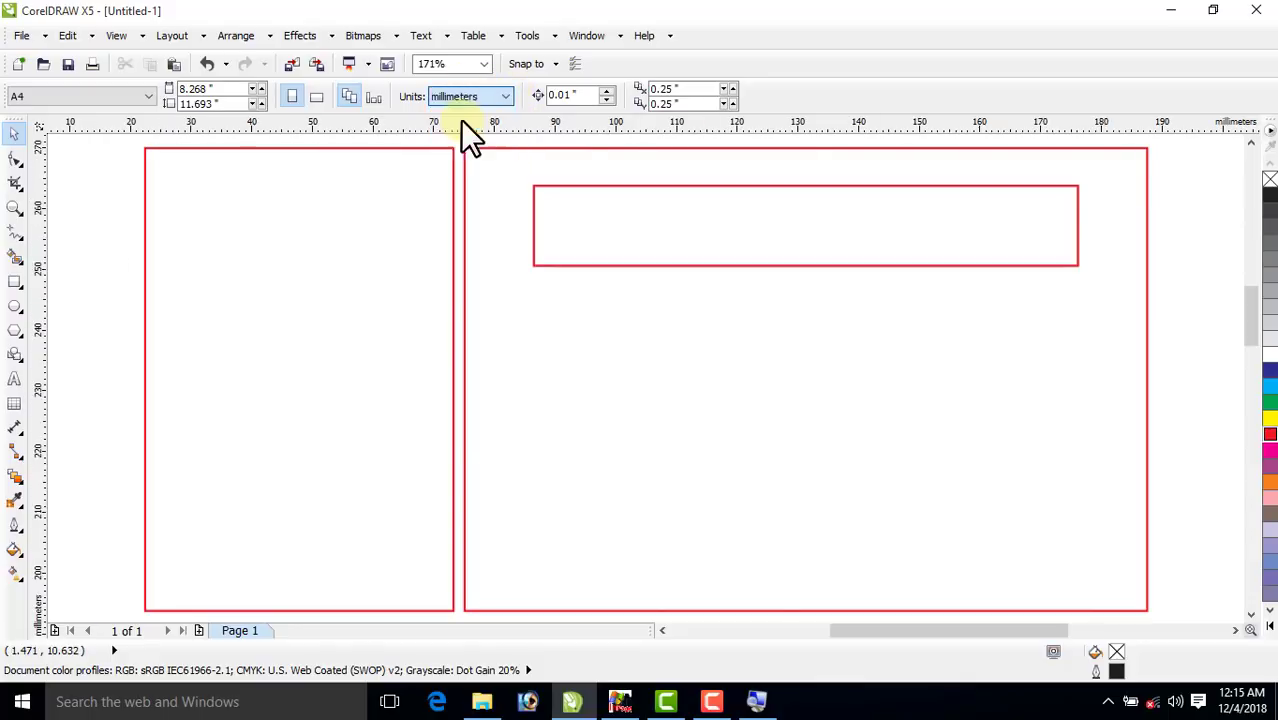
Apply an outside contour with 2 steps and a 1.0 mm offset to the horizontal strip.
click(606, 265)
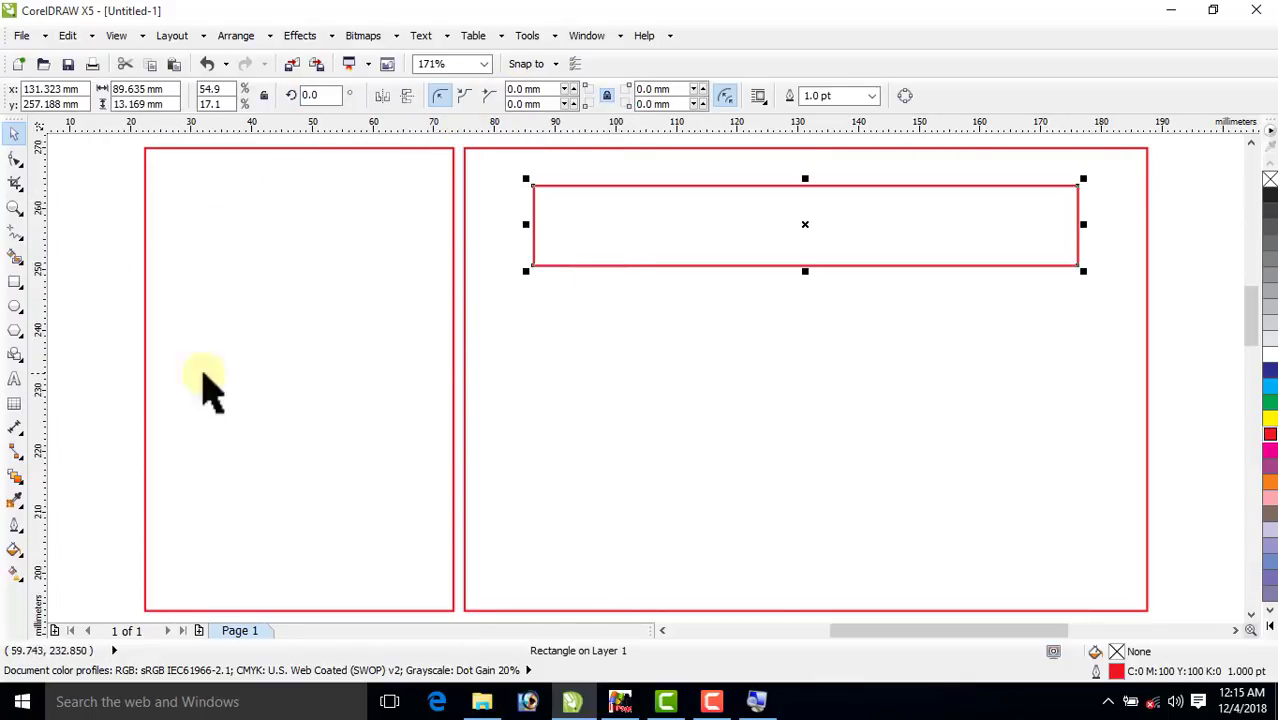
click(20, 480)
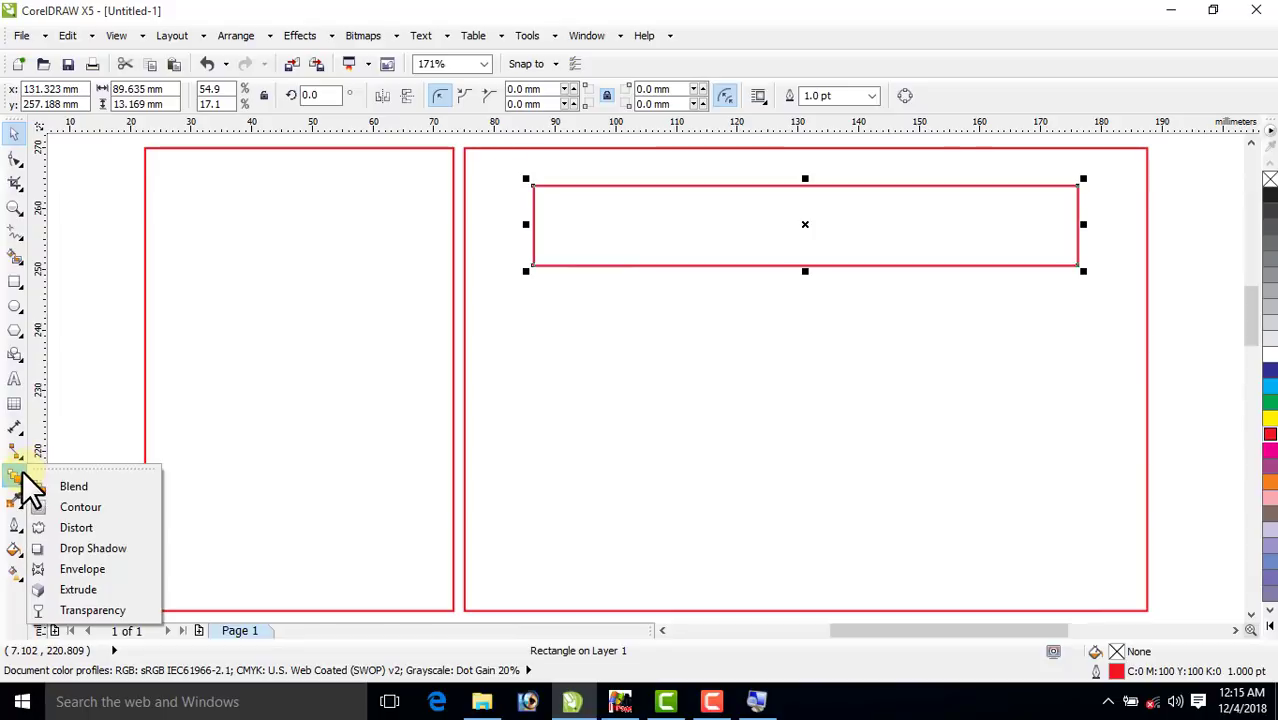
click(62, 504)
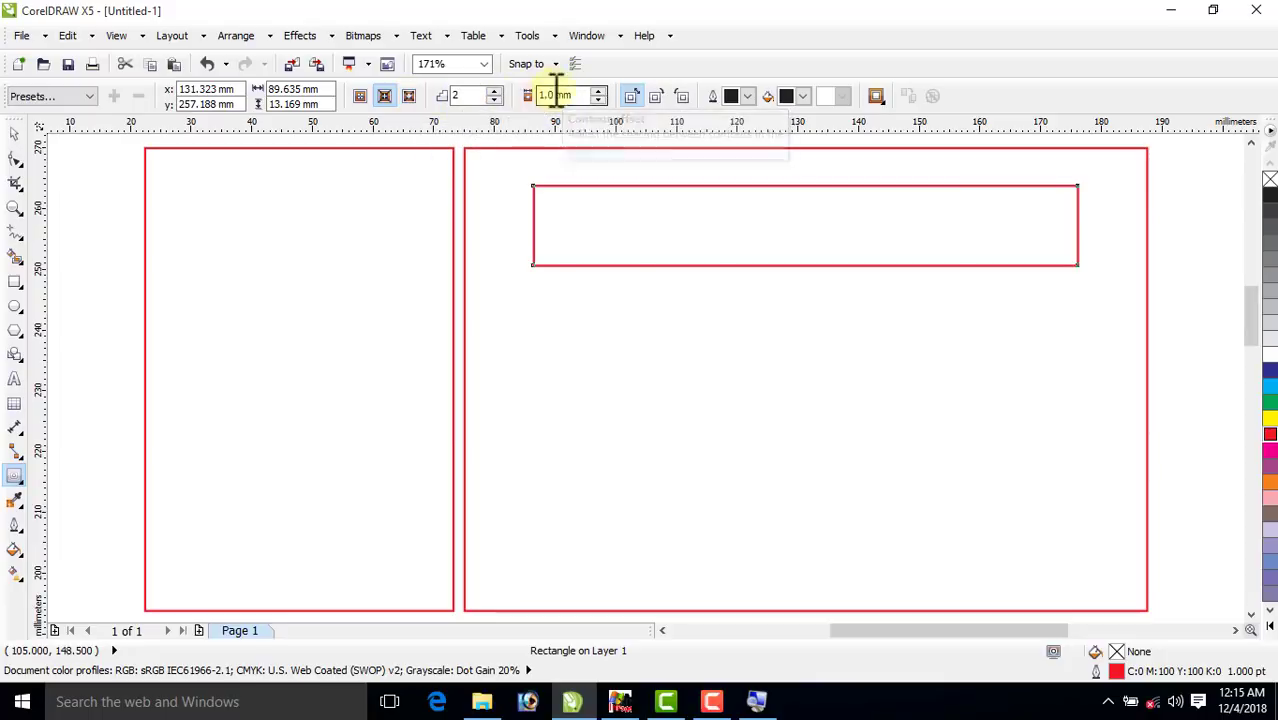
click(408, 97)
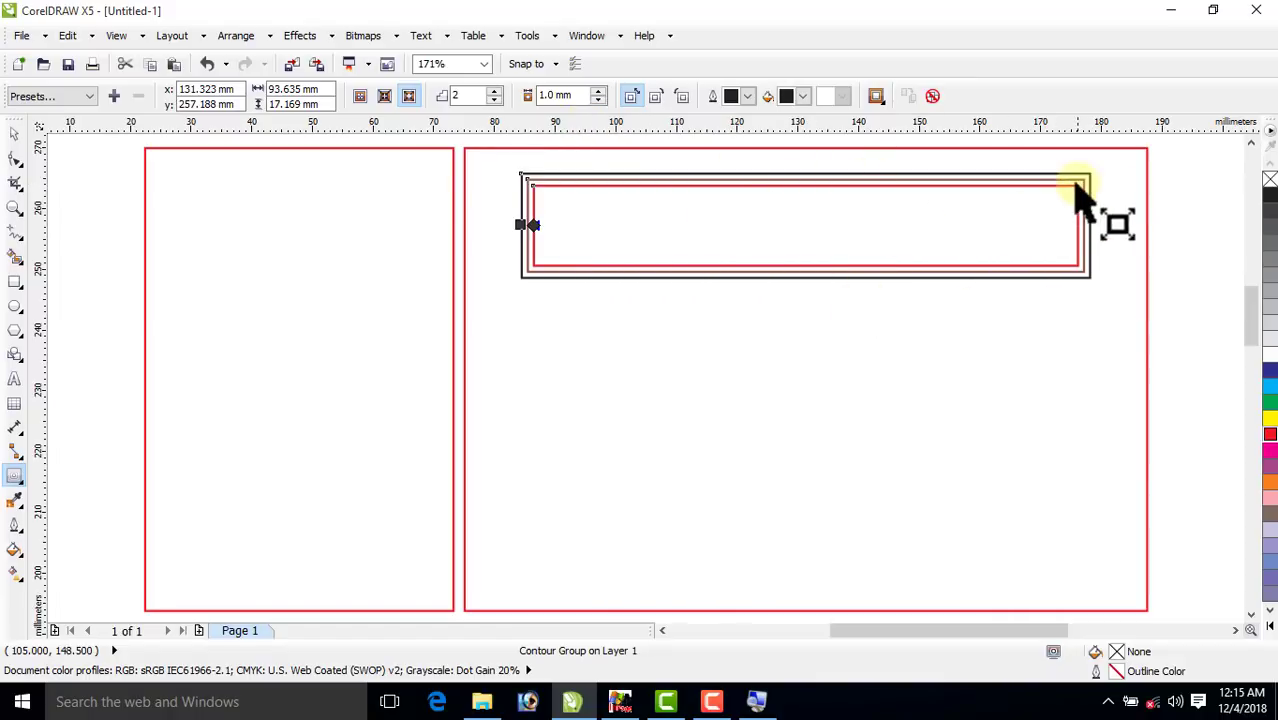
click(13, 133)
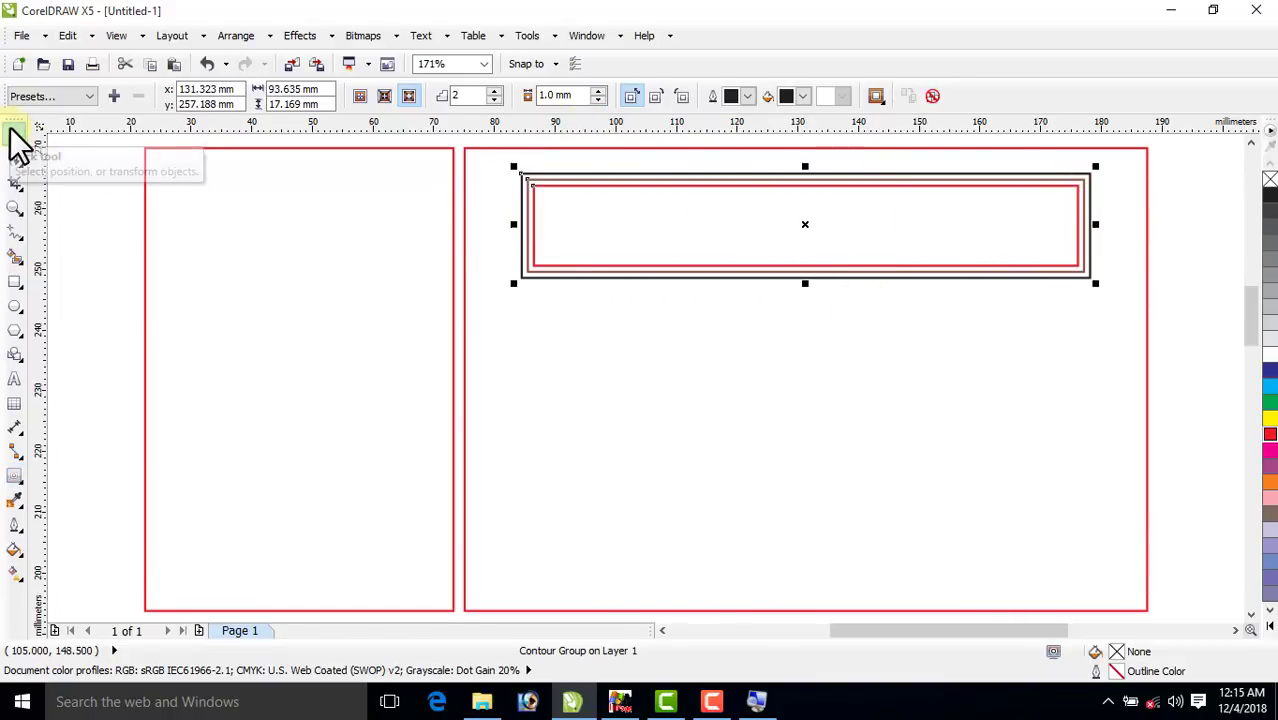
click(100, 195)
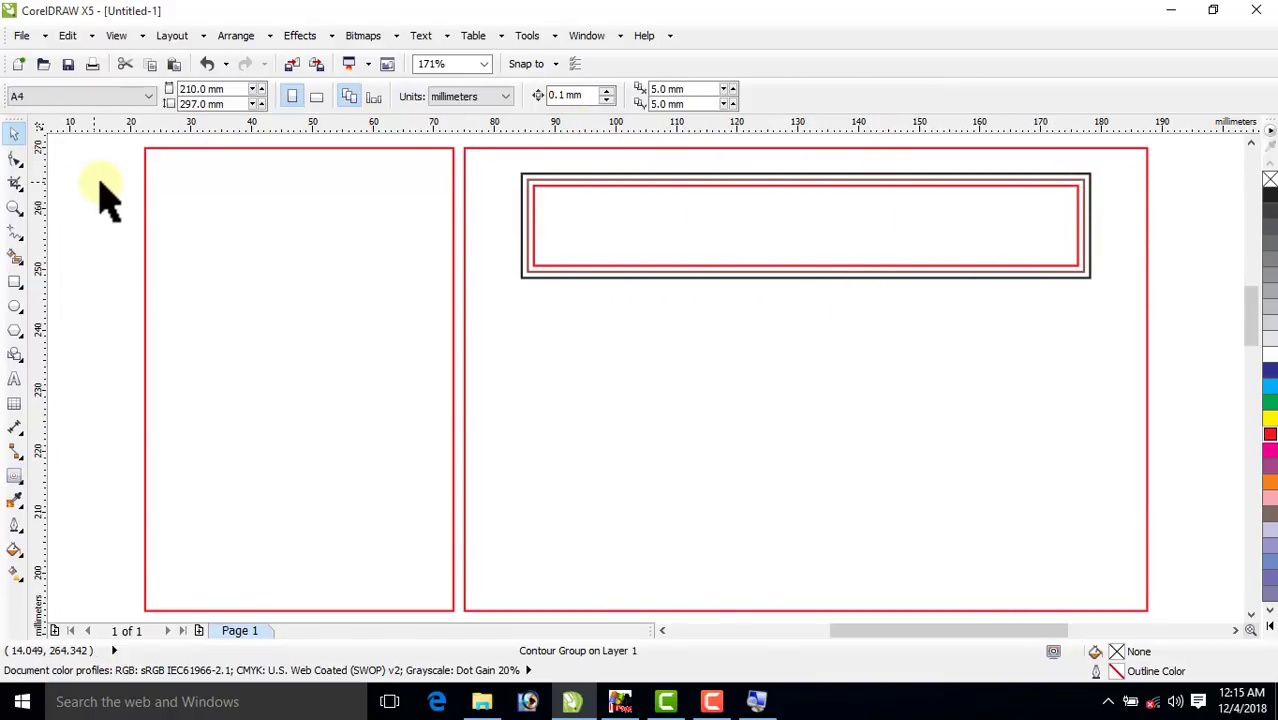
Break the strip's contour group apart and ungroup it into separate rectangles.
drag(933, 236, 916, 289)
key(ctrl+z)
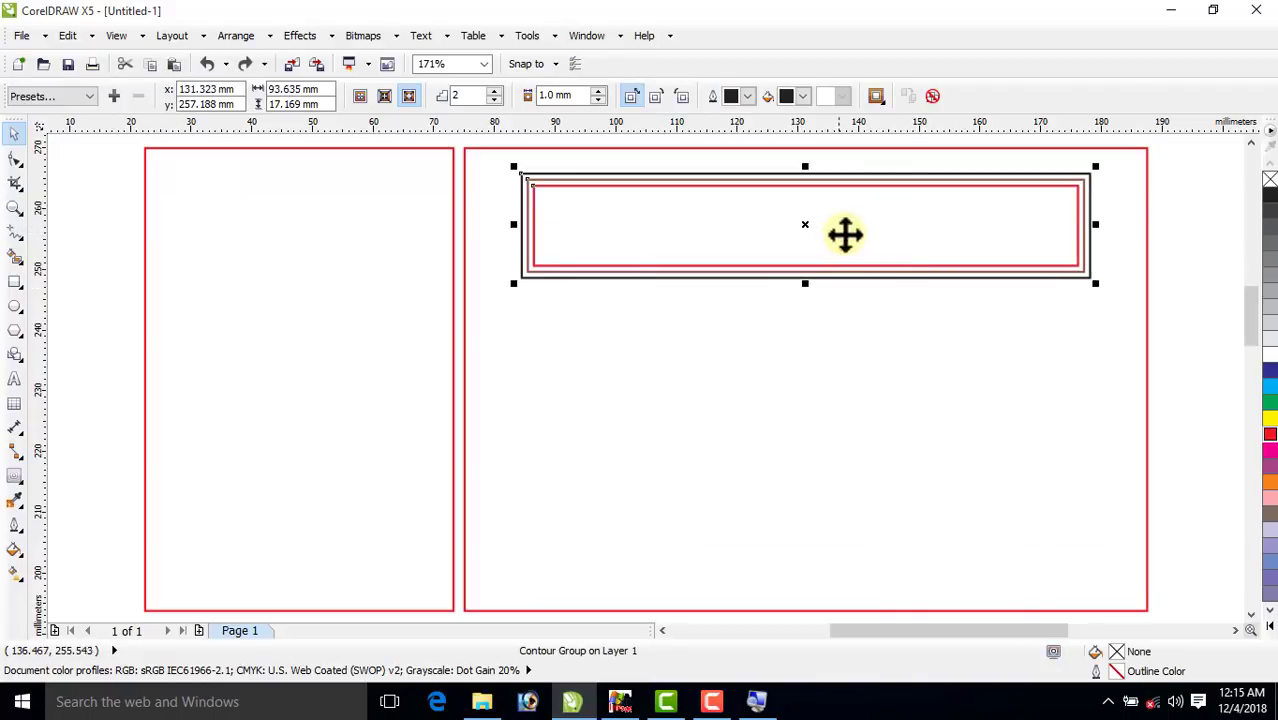
click(236, 35)
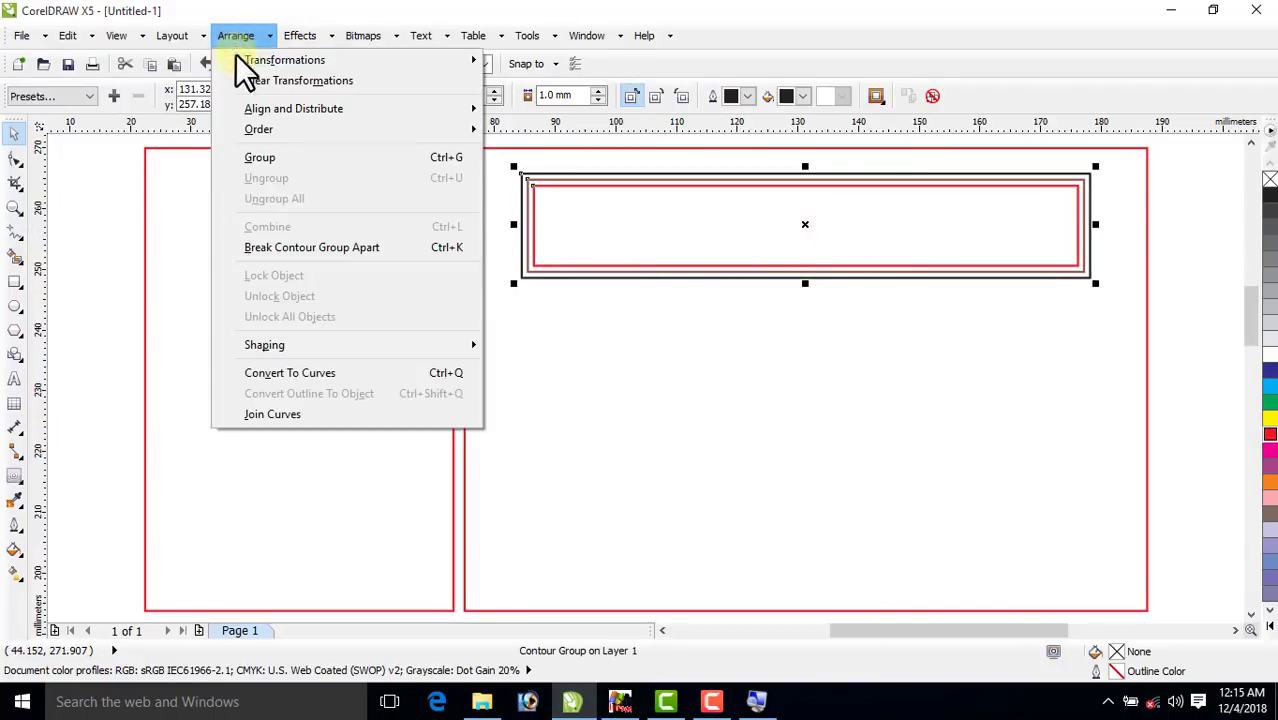
click(297, 247)
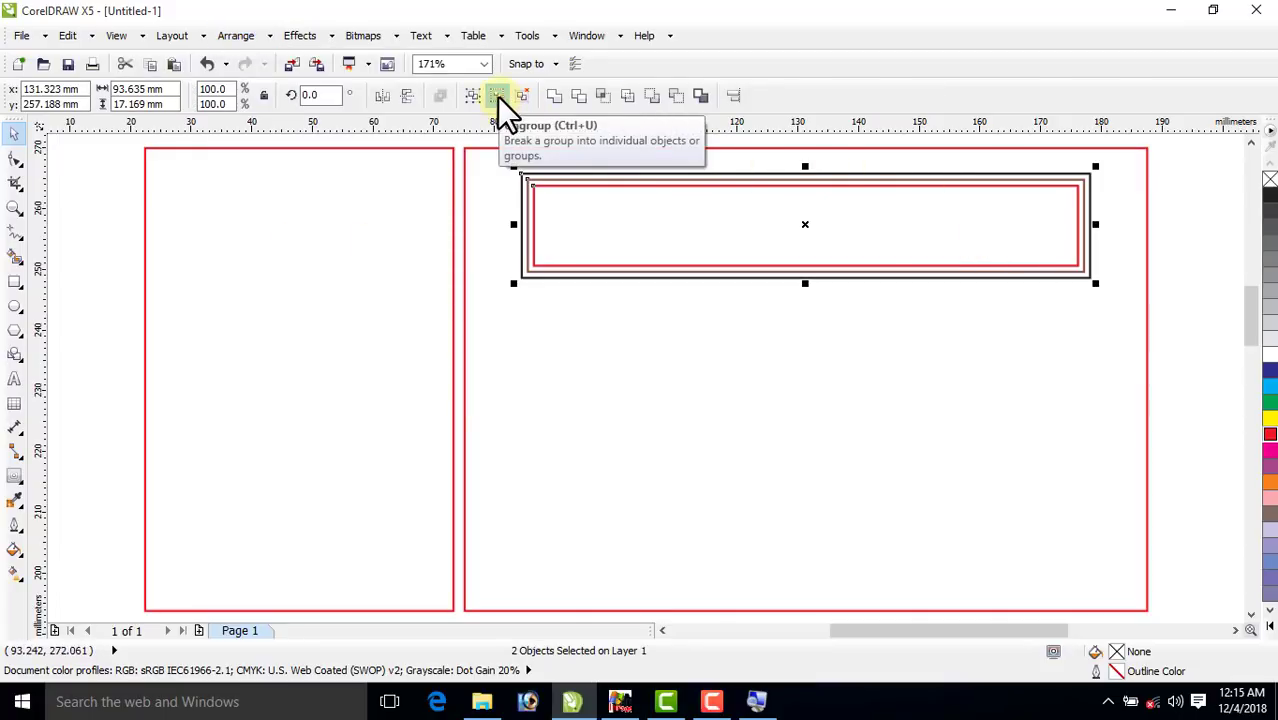
click(1205, 246)
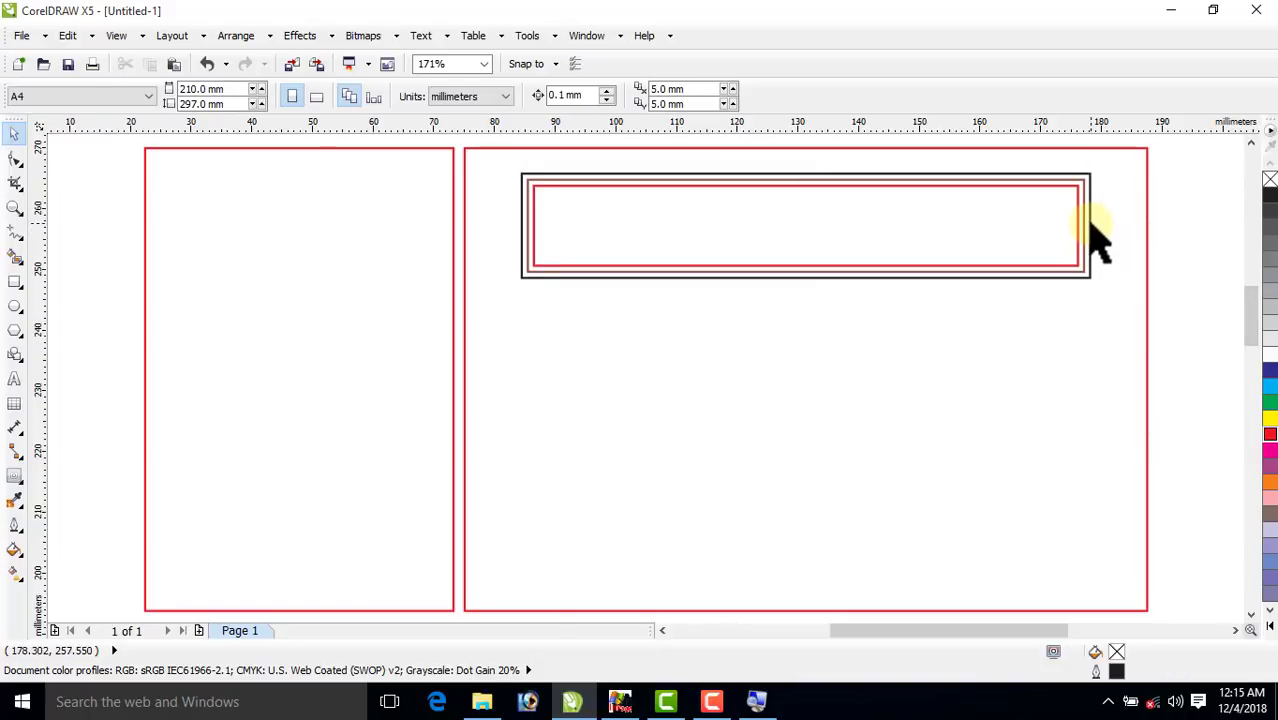
Fill the strip's outermost and innermost rectangles with green (C100 Y100) and the middle rectangle with white.
click(1091, 228)
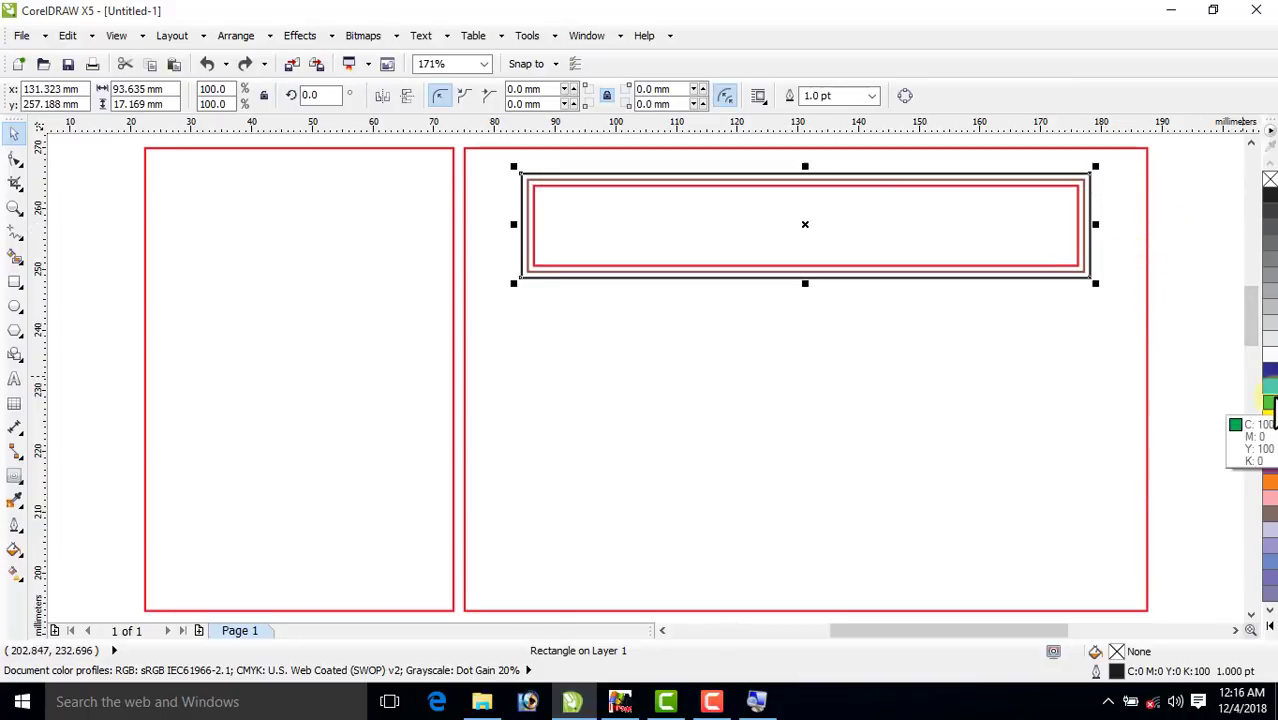
click(1269, 403)
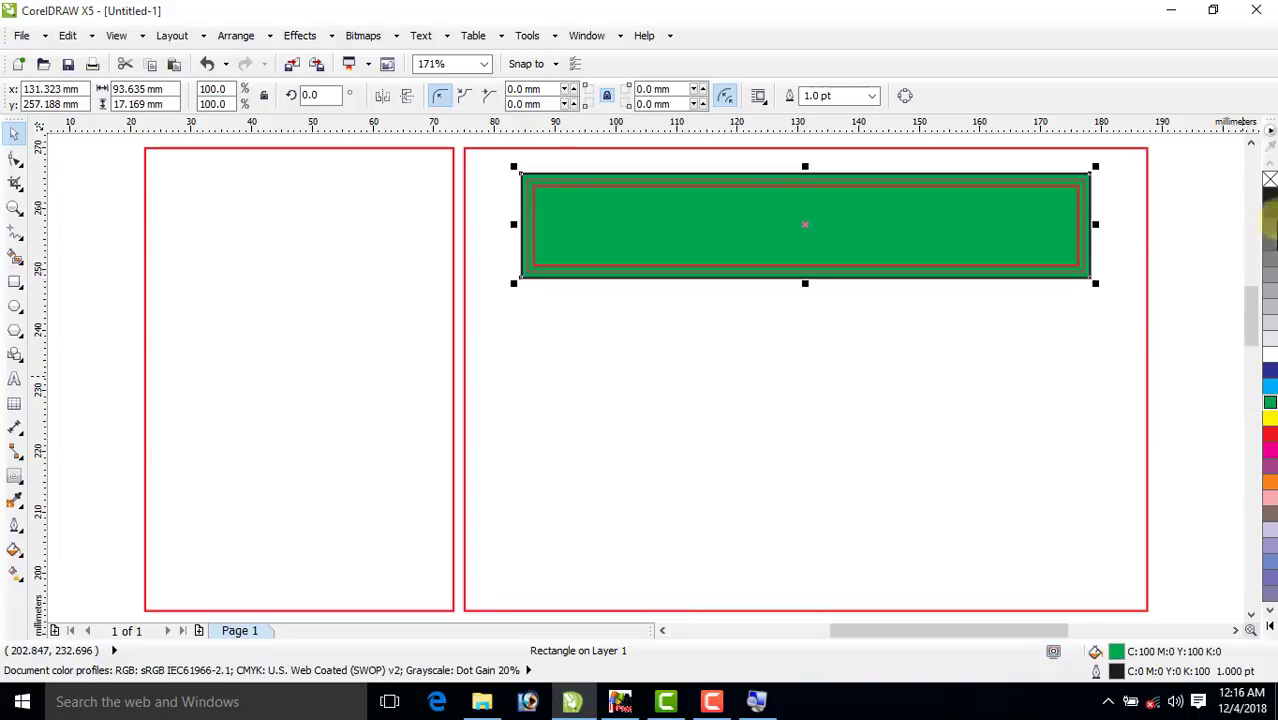
click(1176, 207)
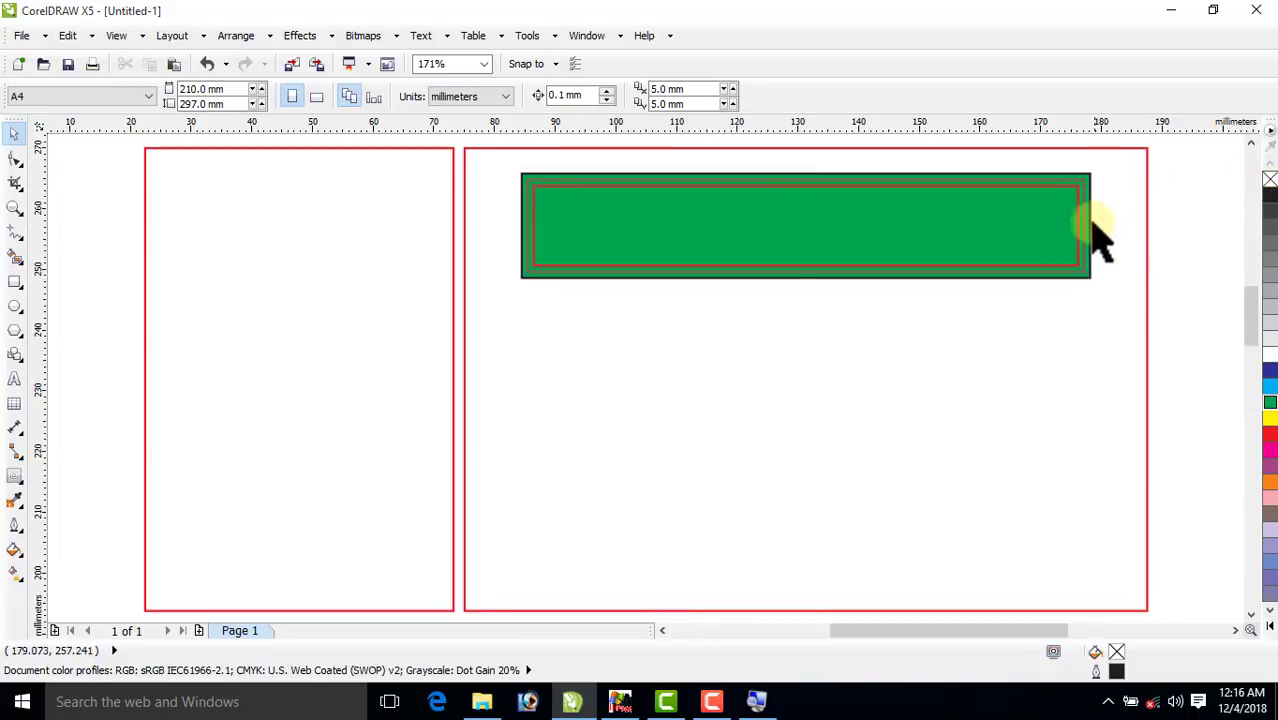
click(1081, 228)
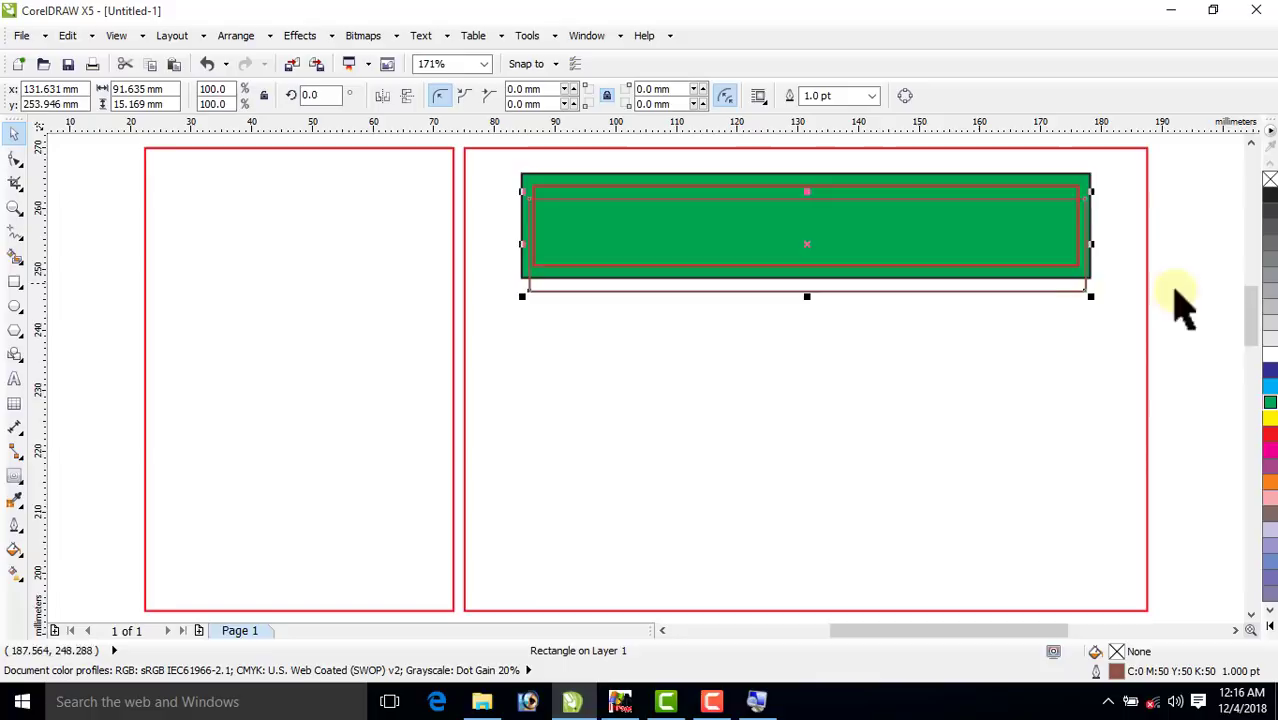
click(1266, 352)
click(1178, 277)
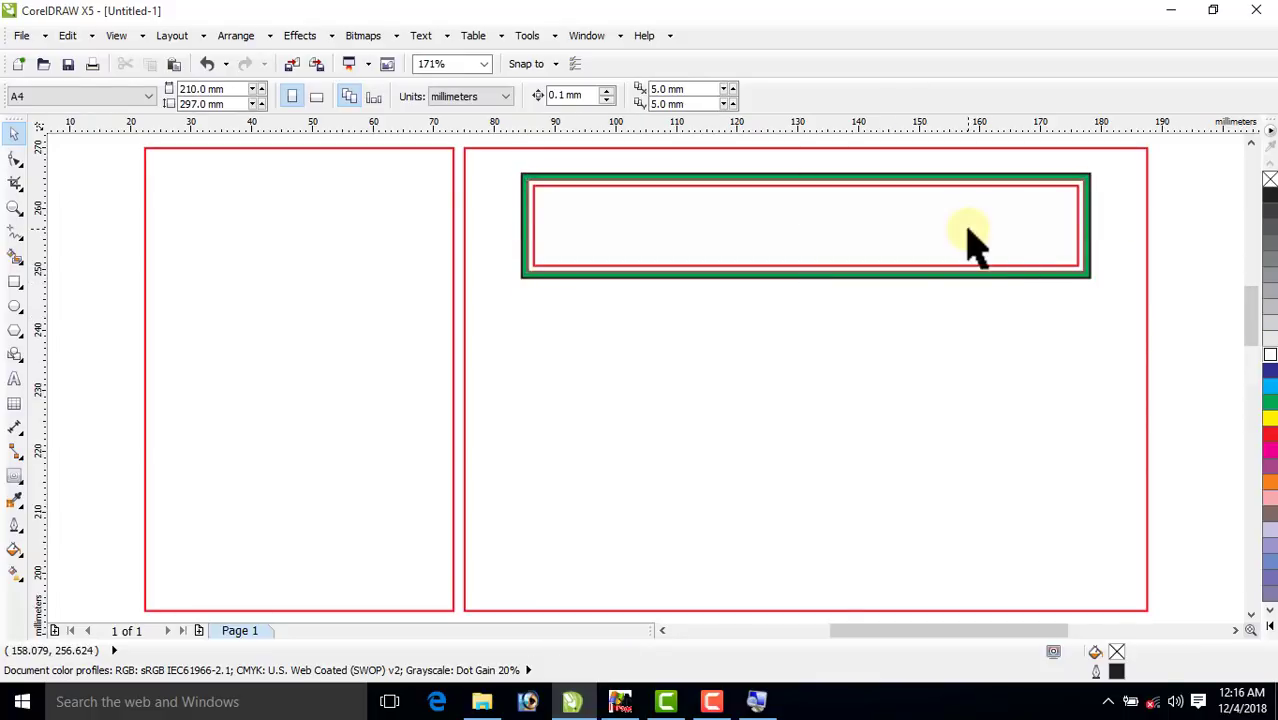
click(973, 246)
click(1270, 402)
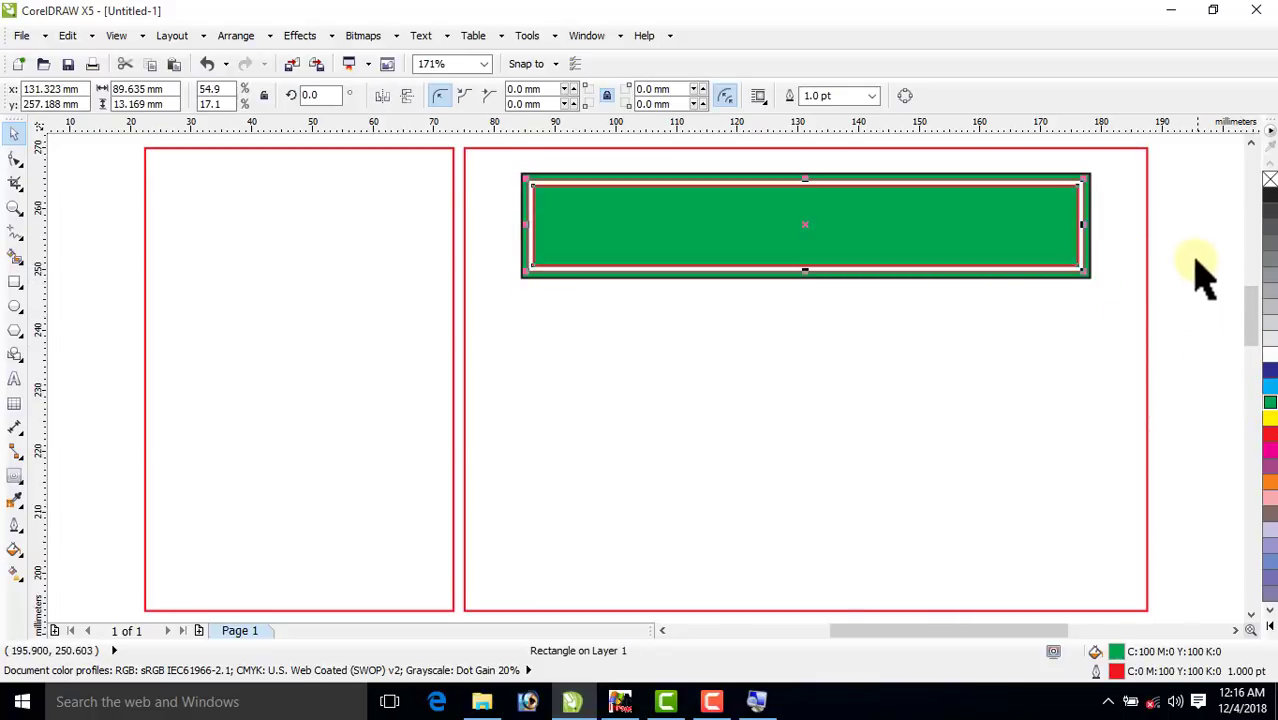
Remove the outlines from all three nested strip rectangles.
drag(1180, 148, 498, 302)
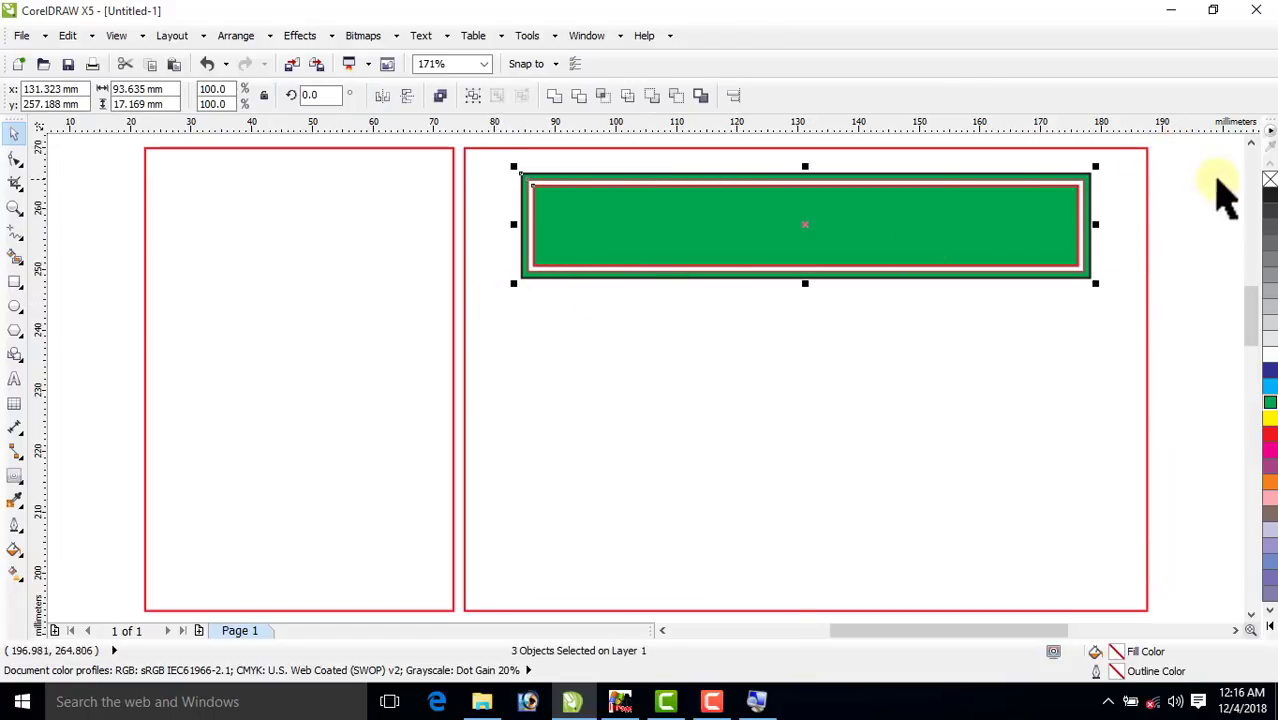
right_click(1270, 179)
click(1176, 222)
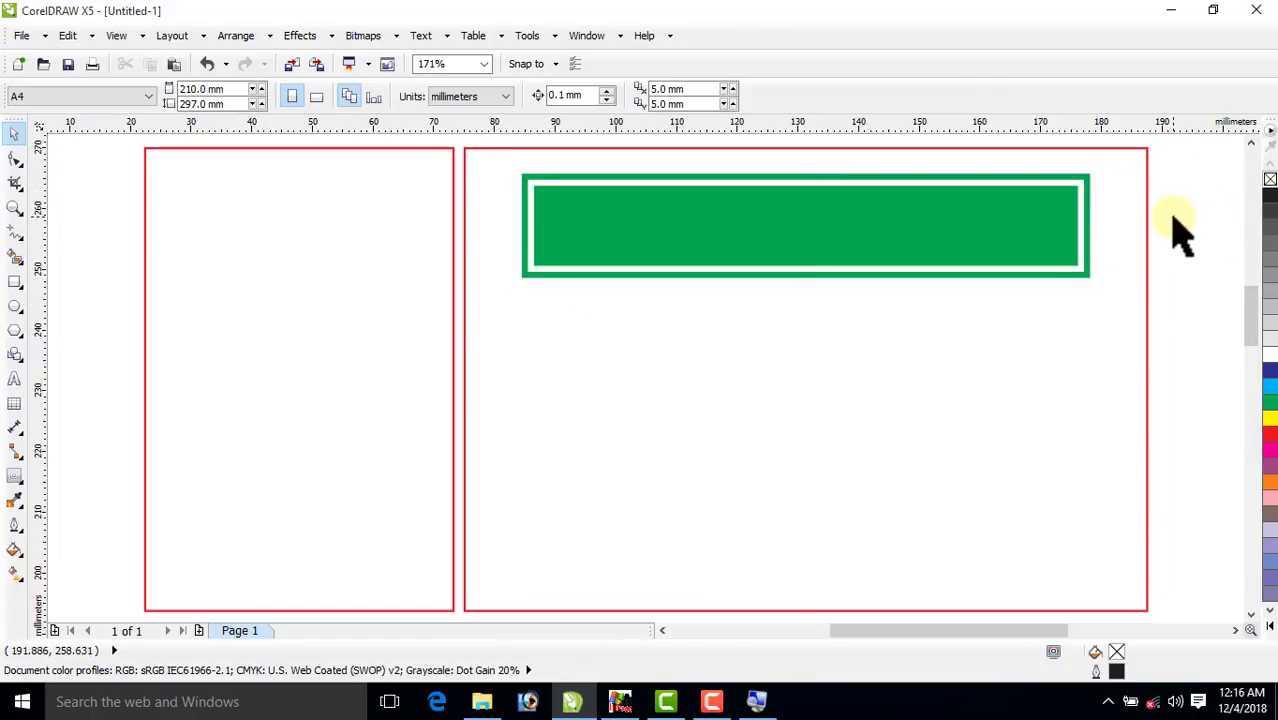
Reduce the height of the three nested green-and-white rectangles together from their lower edge to about 15.9 mm.
drag(1168, 132, 455, 312)
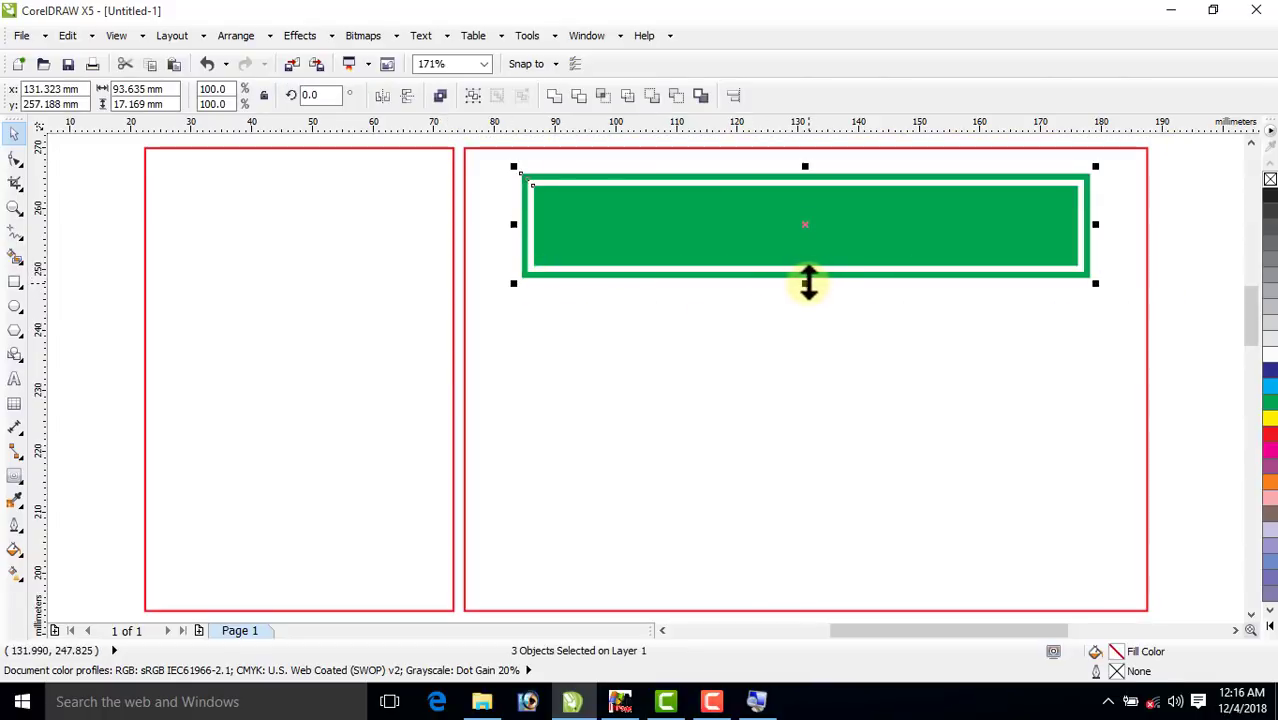
drag(808, 284, 807, 276)
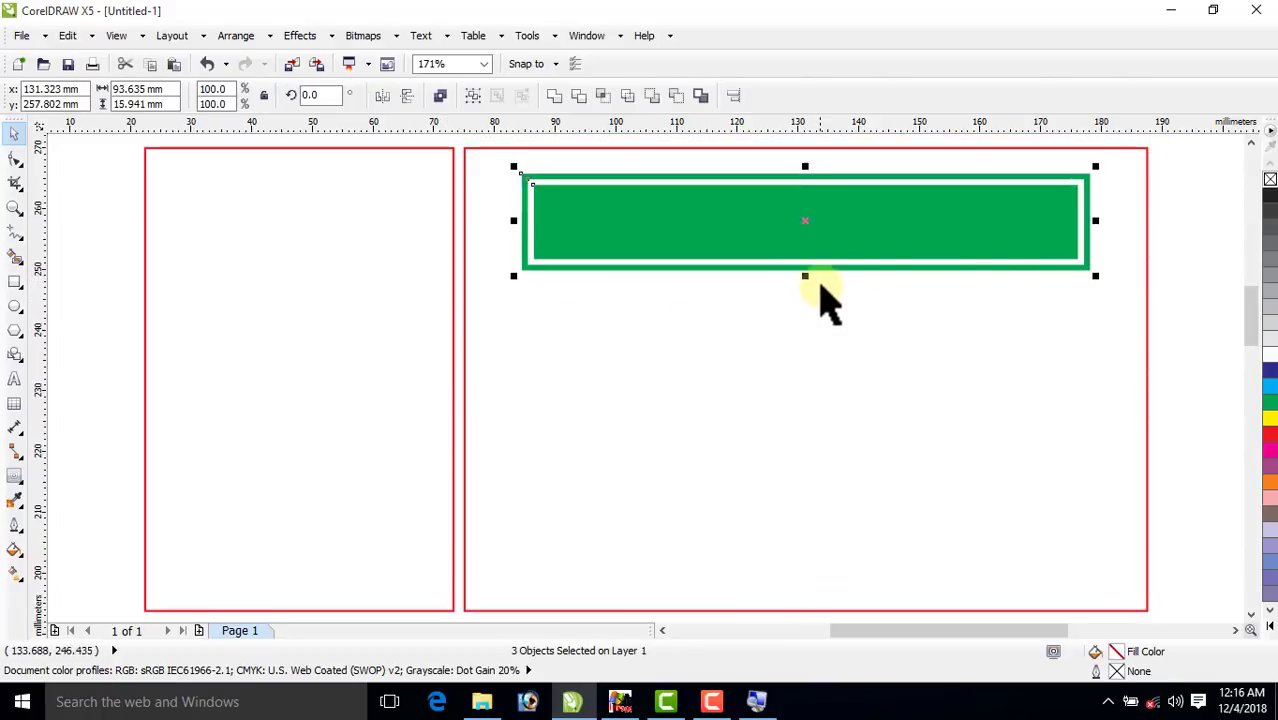
click(1178, 251)
scroll(1178, 251, down, 3)
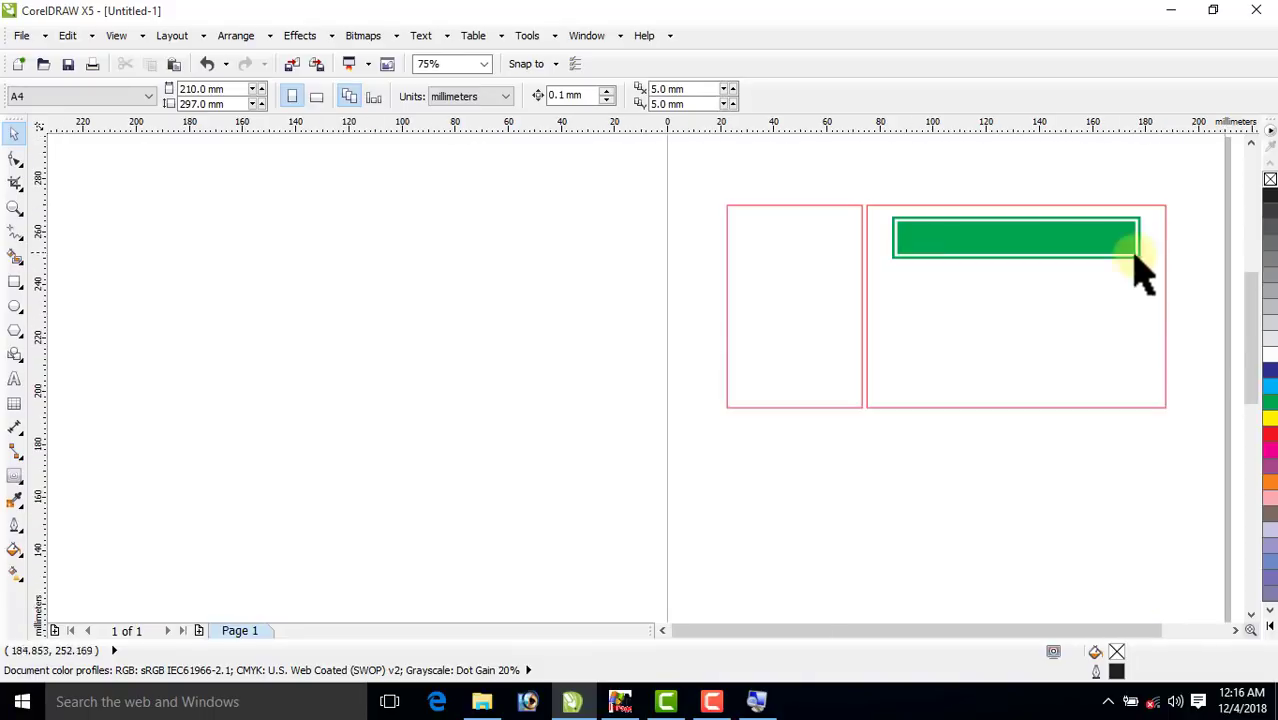
key(F3)
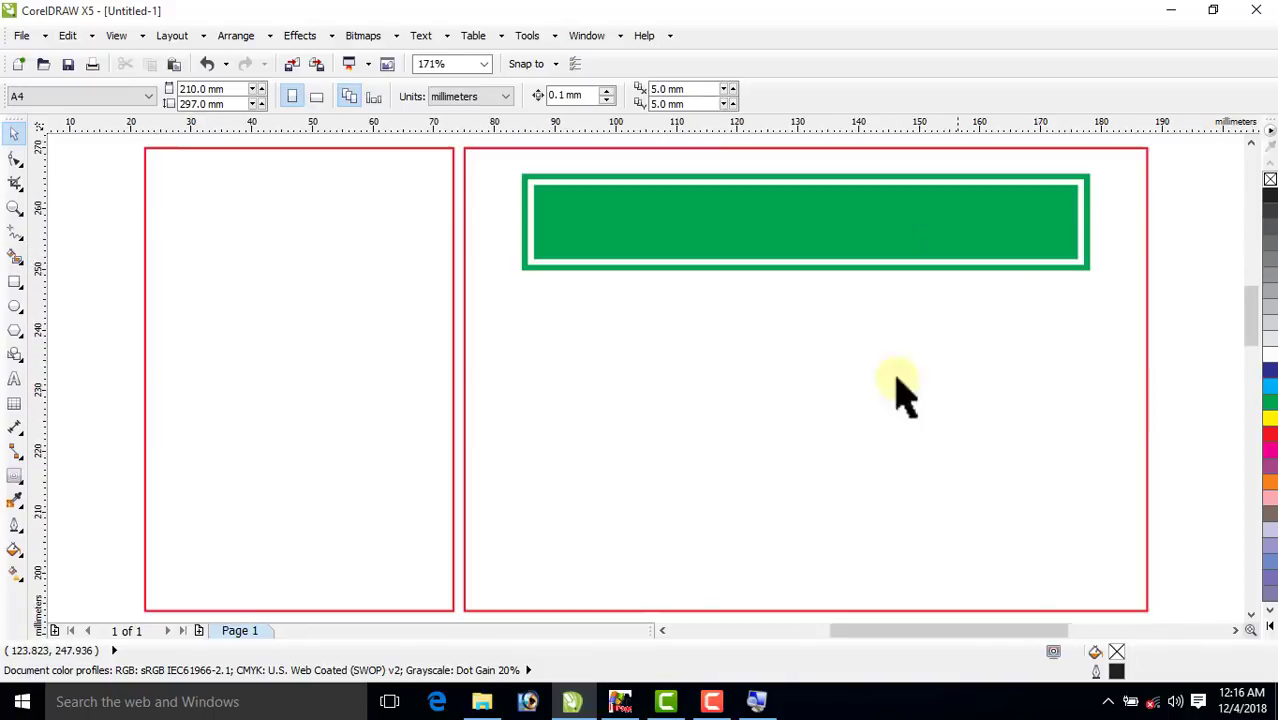
Switch to InPage and check the fonts used for the two Urdu text lines.
click(620, 702)
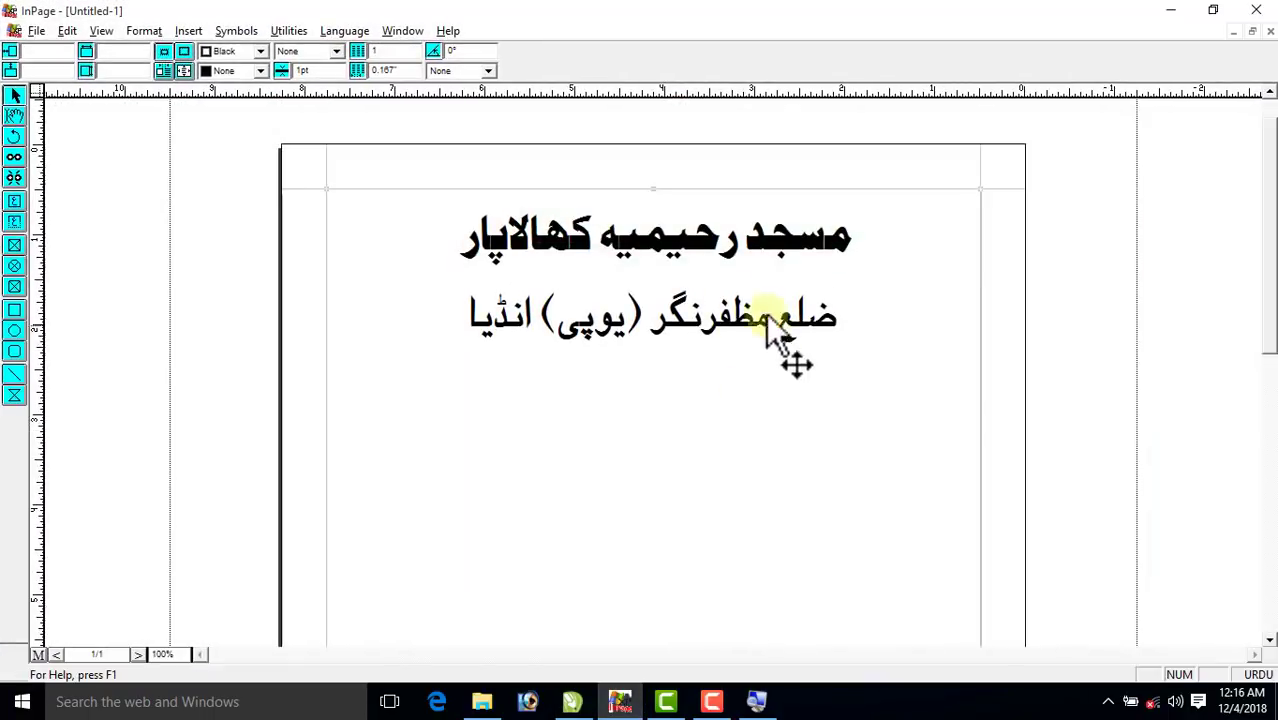
click(14, 95)
click(565, 258)
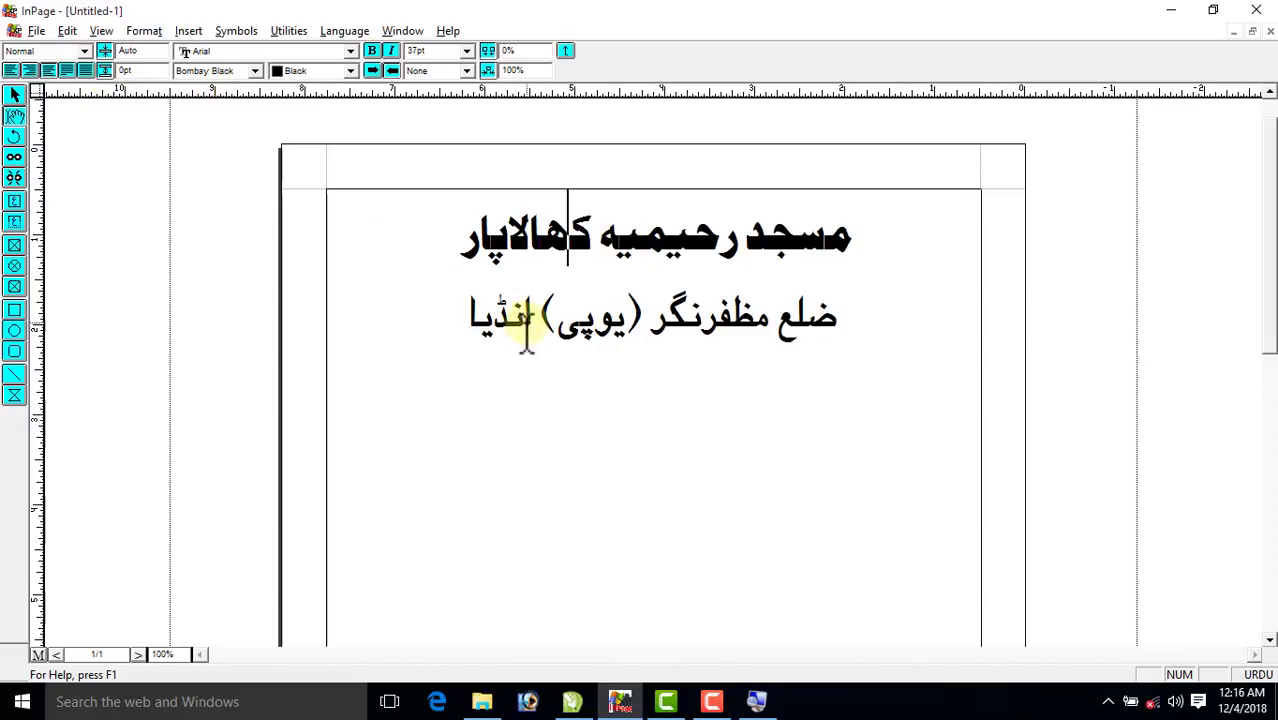
click(565, 335)
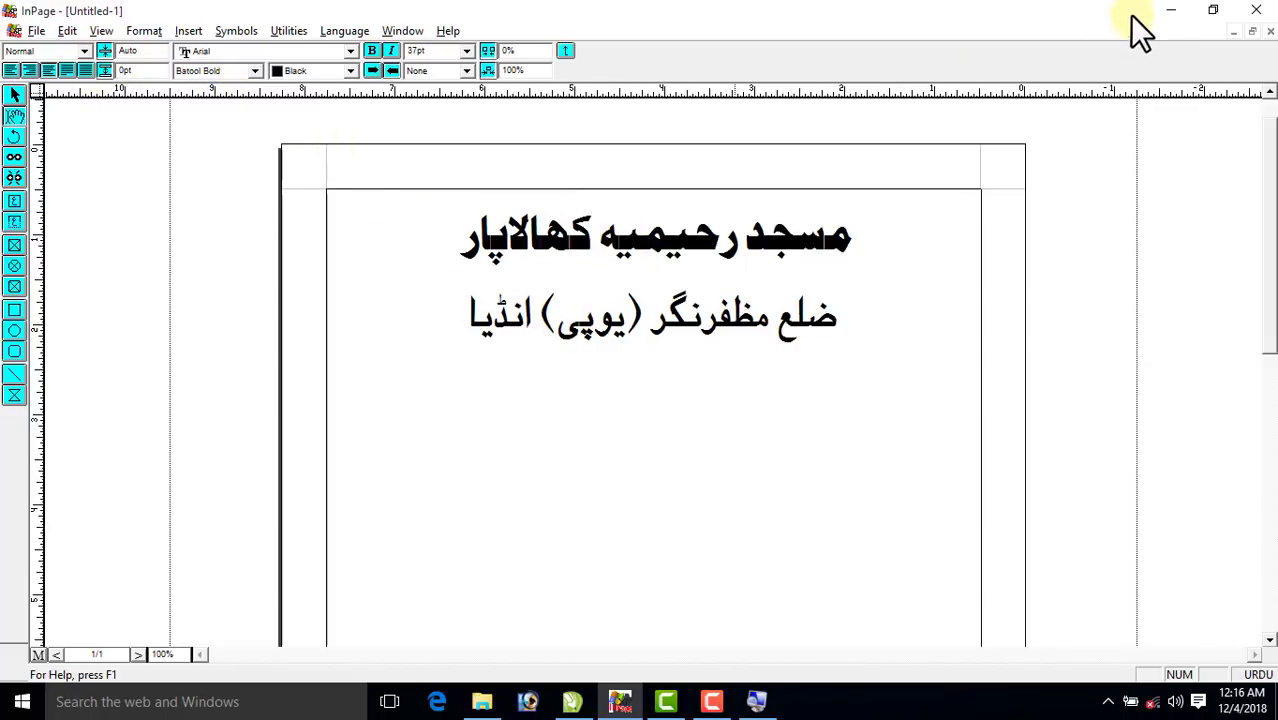
Import the TOKEN artwork file from the desktop into the open CorelDRAW document.
click(1172, 12)
click(1178, 14)
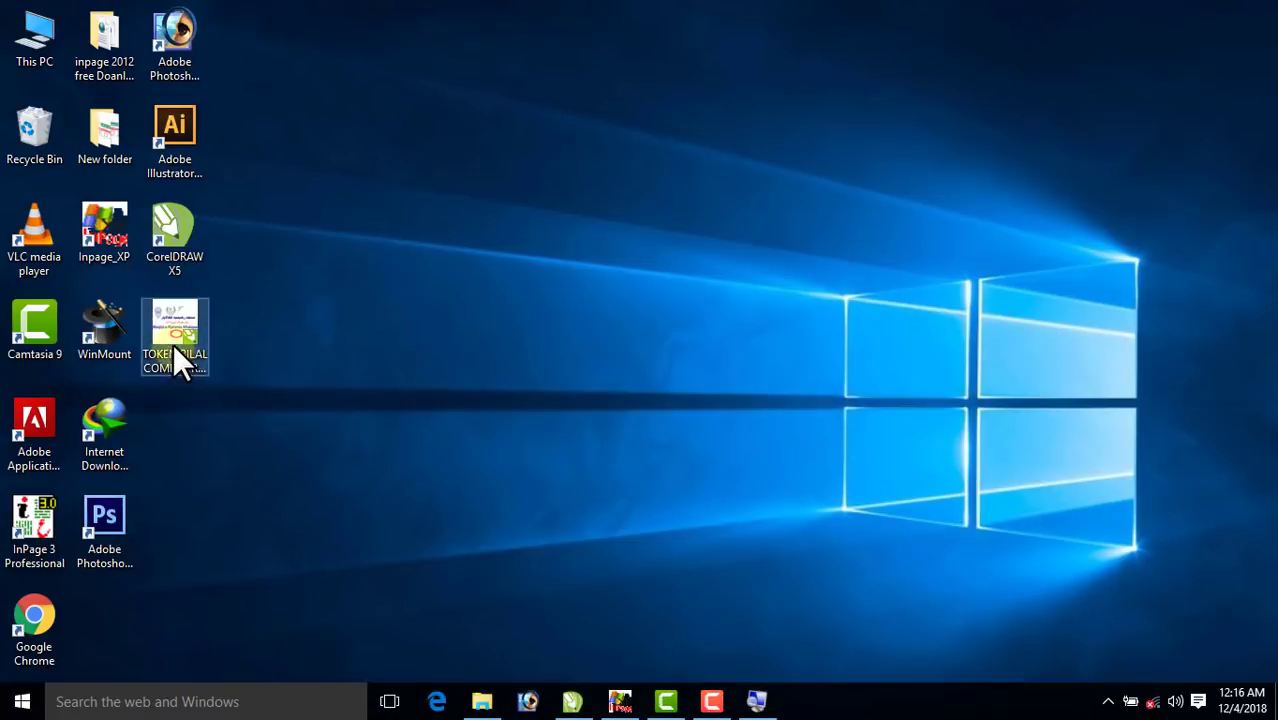
drag(175, 350, 662, 356)
drag(576, 640, 728, 440)
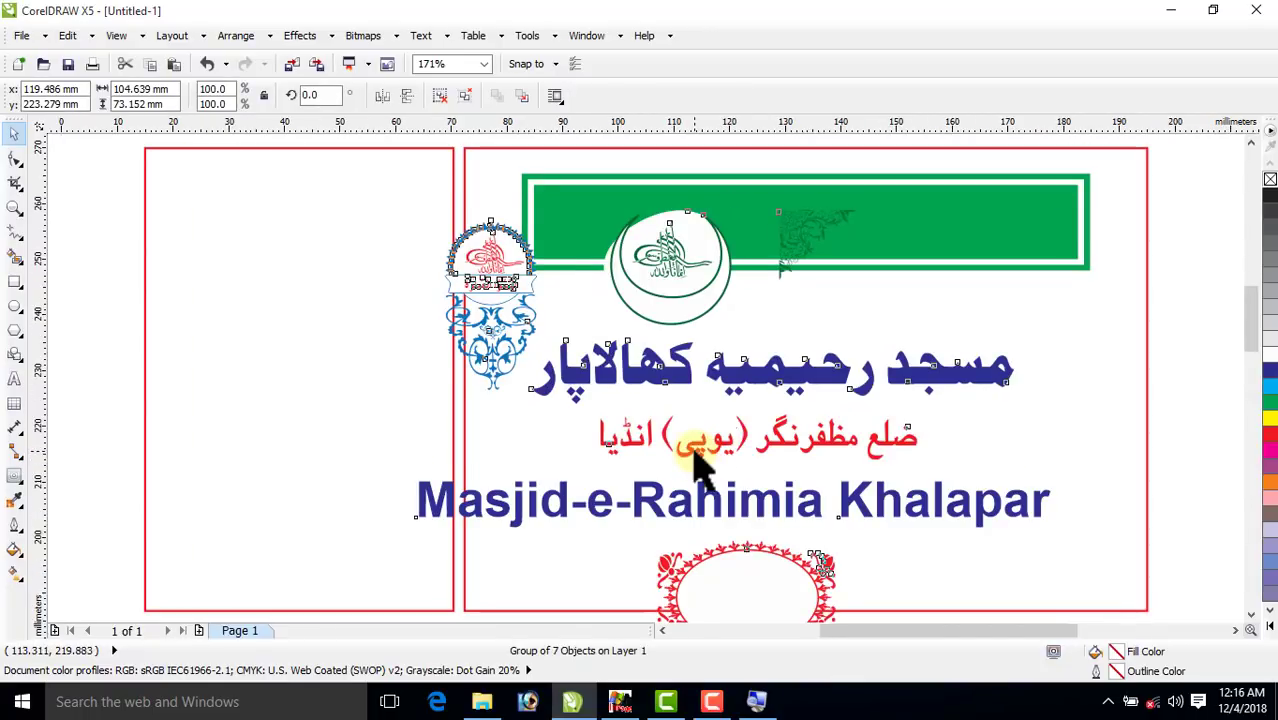
Move the imported group of logos, ornaments and mosque titles to the right, clear of the panel layout.
scroll(710, 425, down, 1)
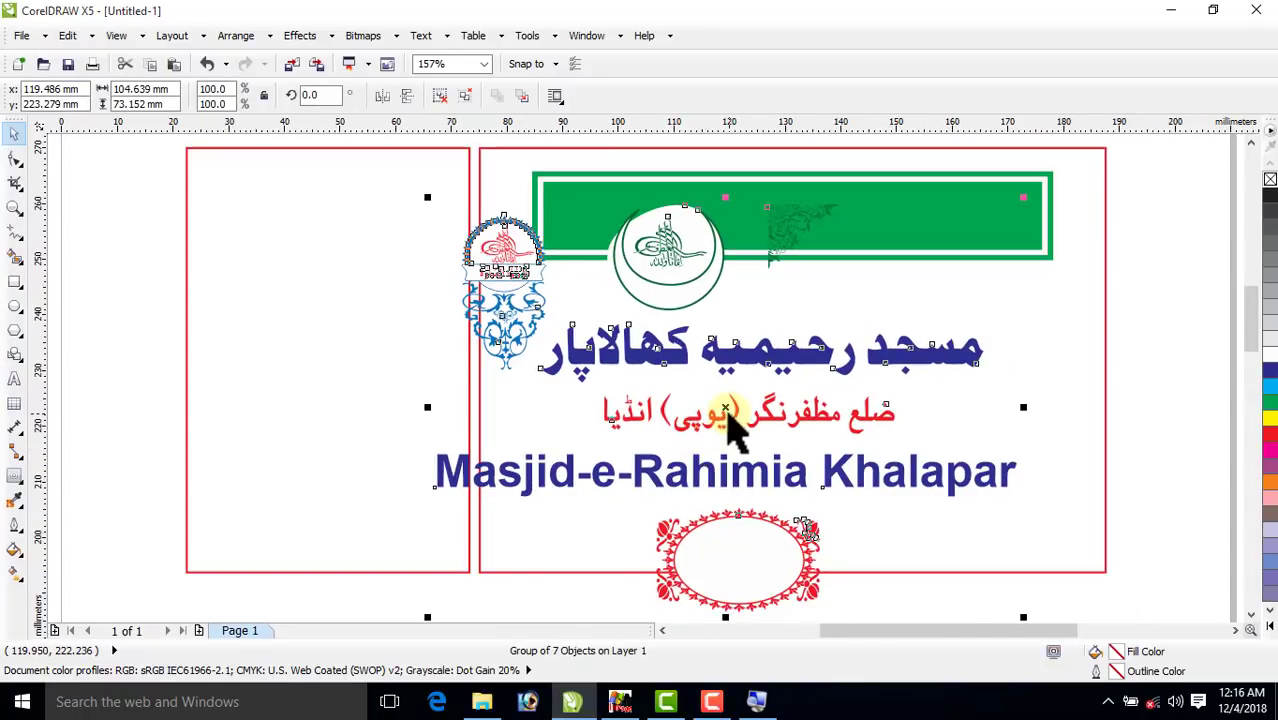
scroll(727, 418, down, 3)
drag(727, 418, 1087, 353)
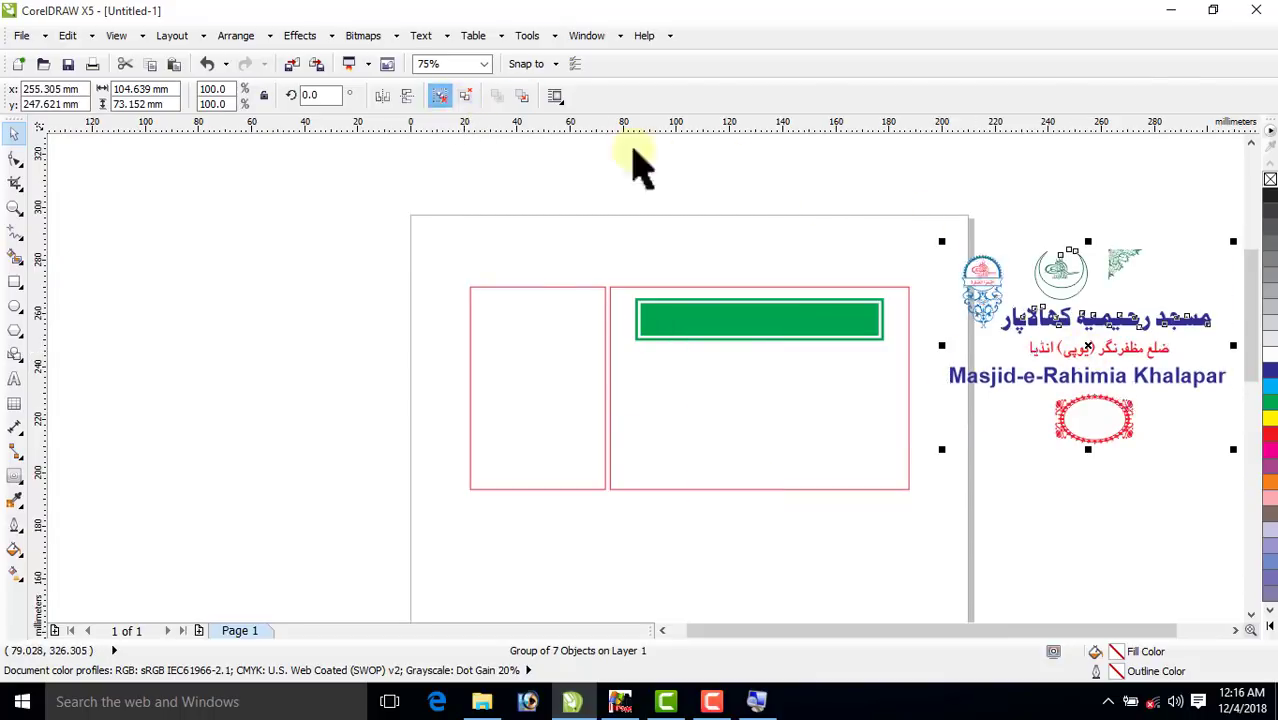
Move the blue Urdu mosque title out of the imported artwork and centre it on the green header bar both horizontally and vertically.
click(710, 150)
drag(1100, 340, 766, 391)
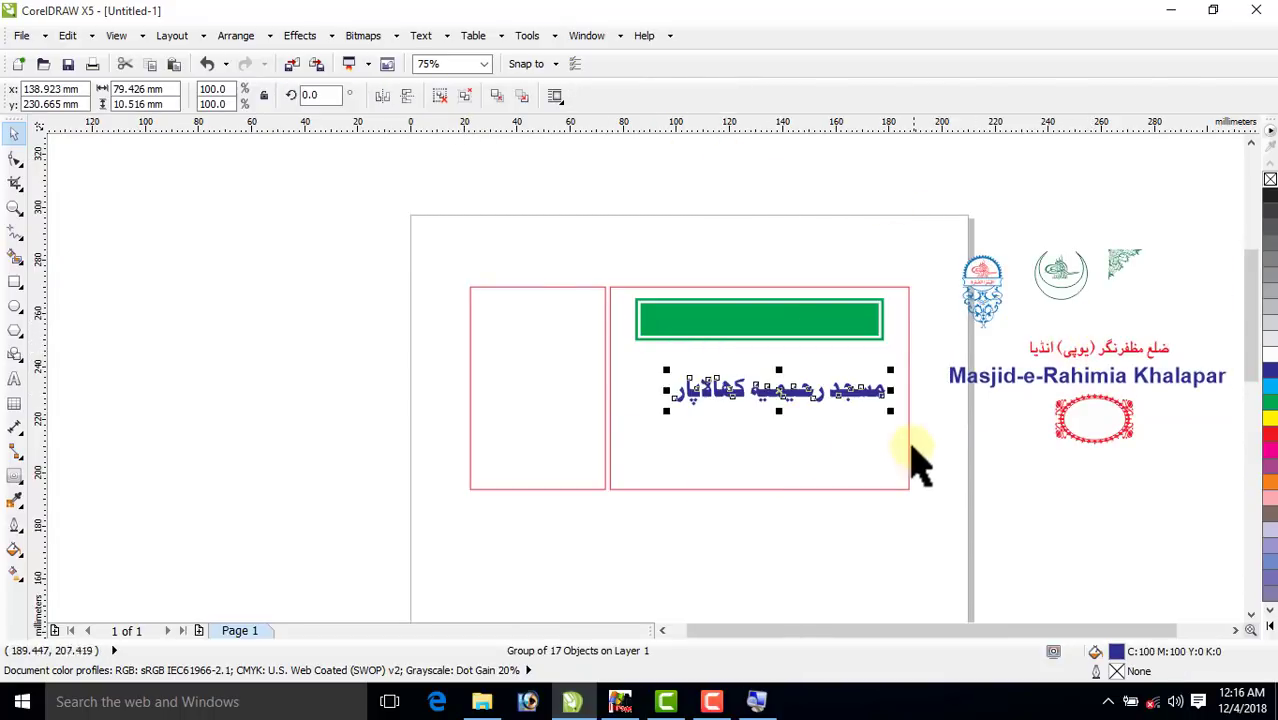
shift+click(757, 320)
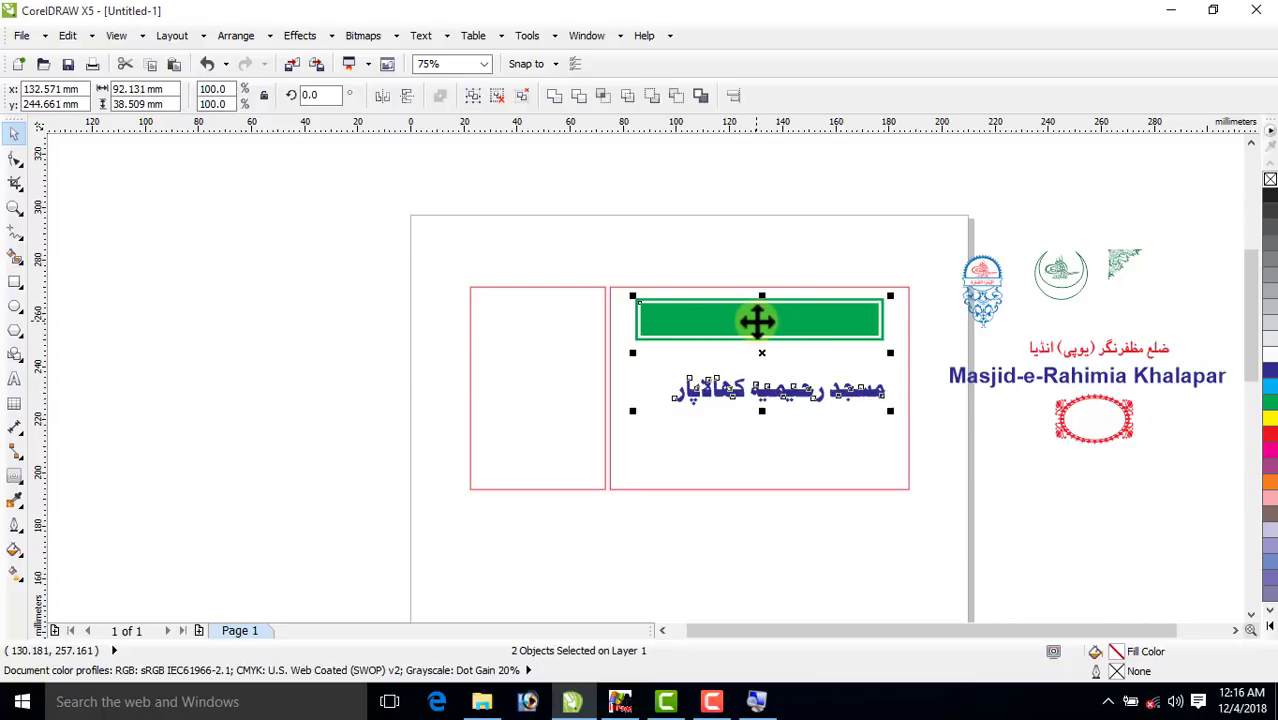
key(c)
key(e)
click(793, 277)
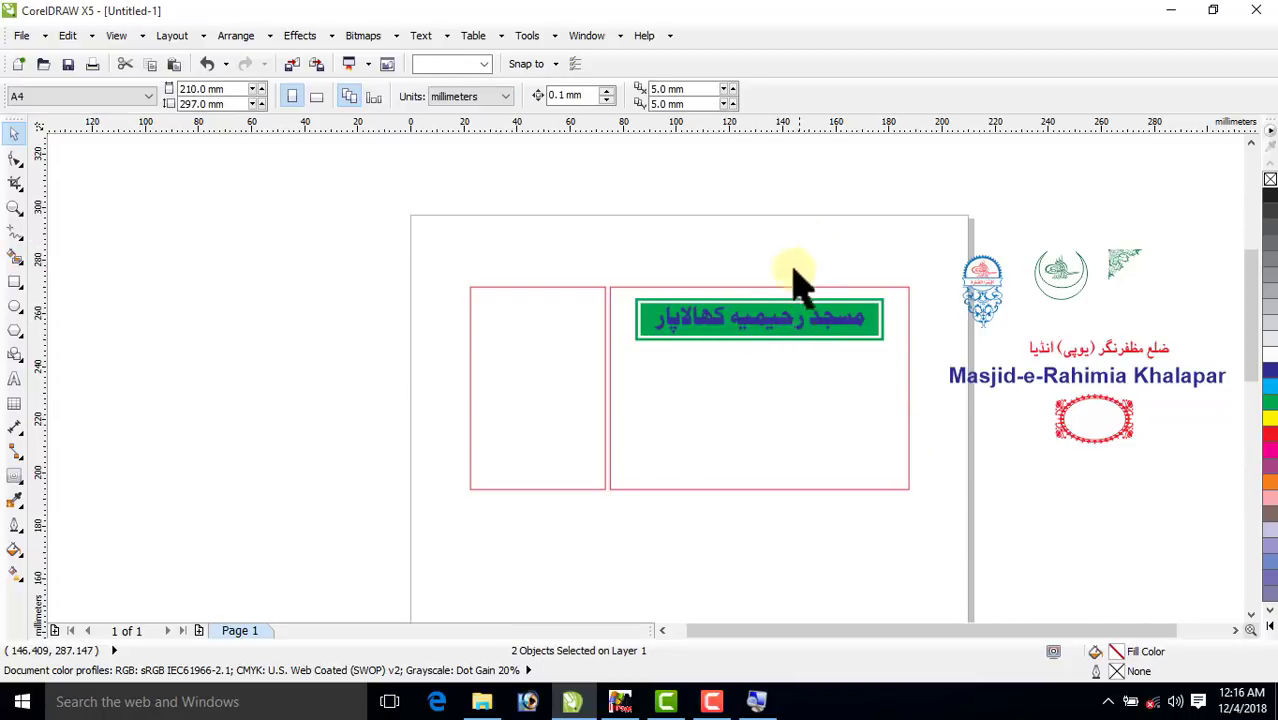
Fill the Urdu mosque title on the green header bar with white.
click(783, 335)
click(1270, 354)
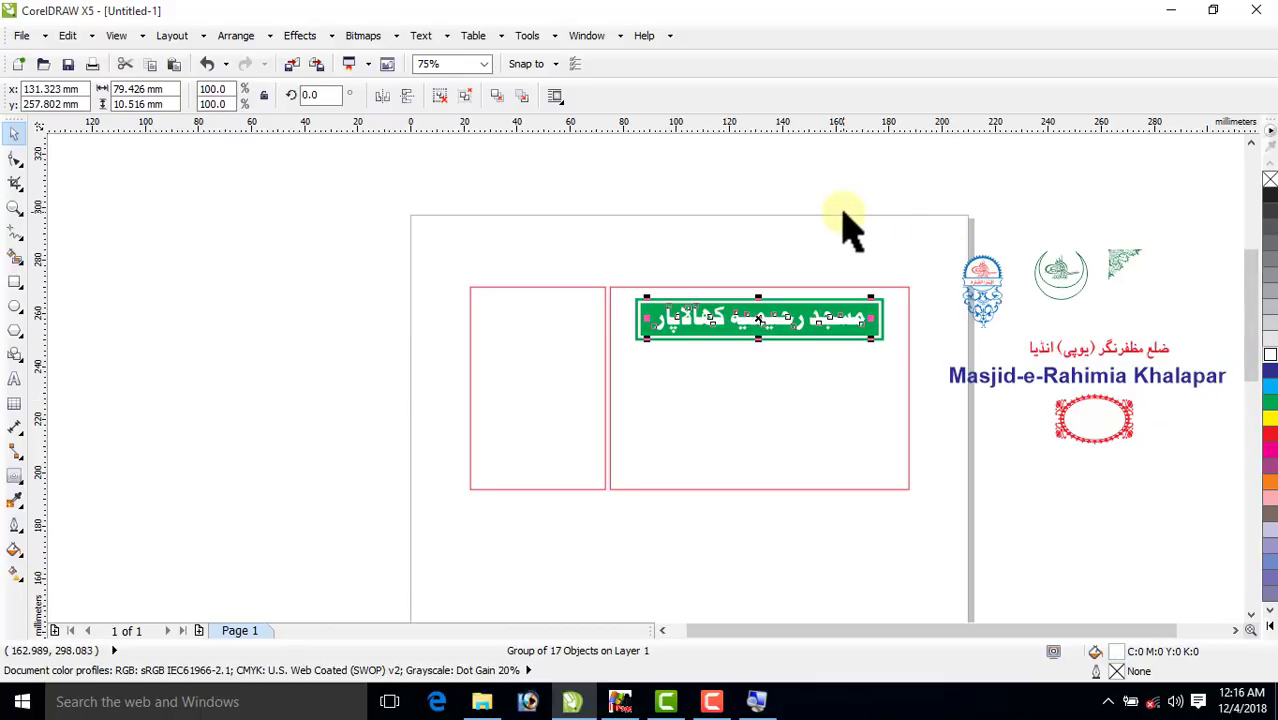
click(842, 222)
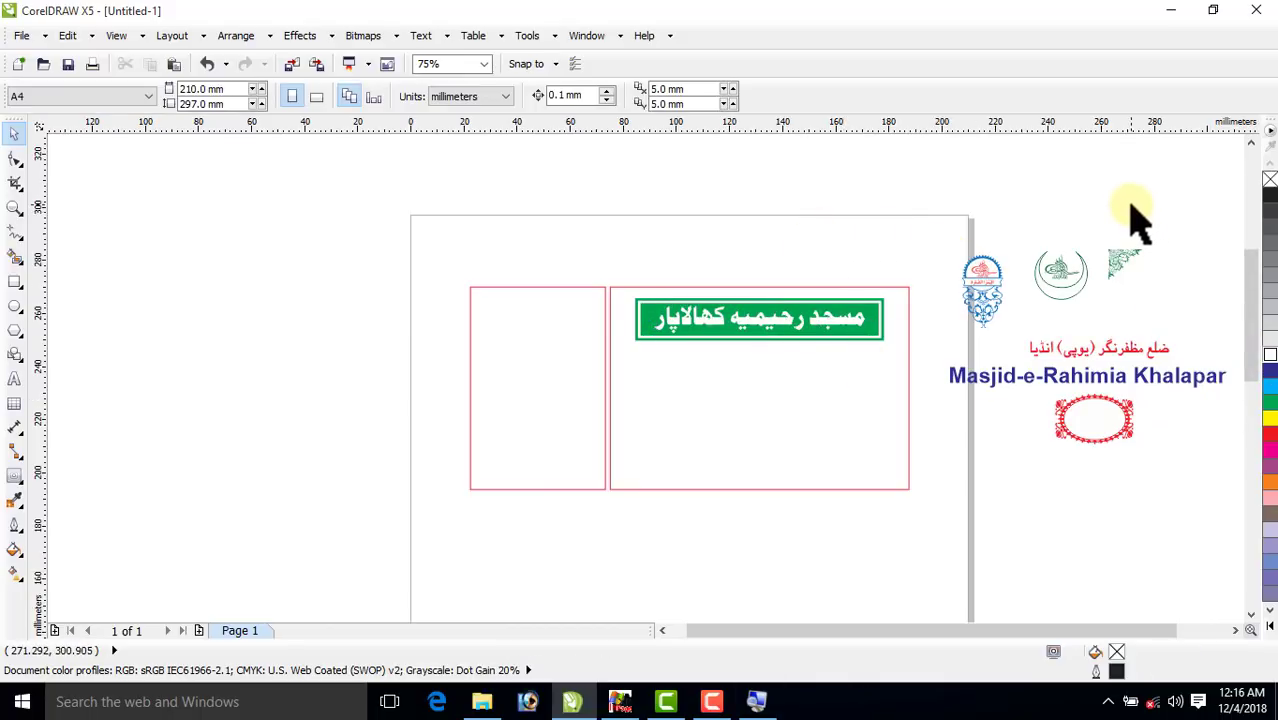
Place the green crescent calligraphy emblem over the left end of the green header bar.
drag(983, 218, 1113, 330)
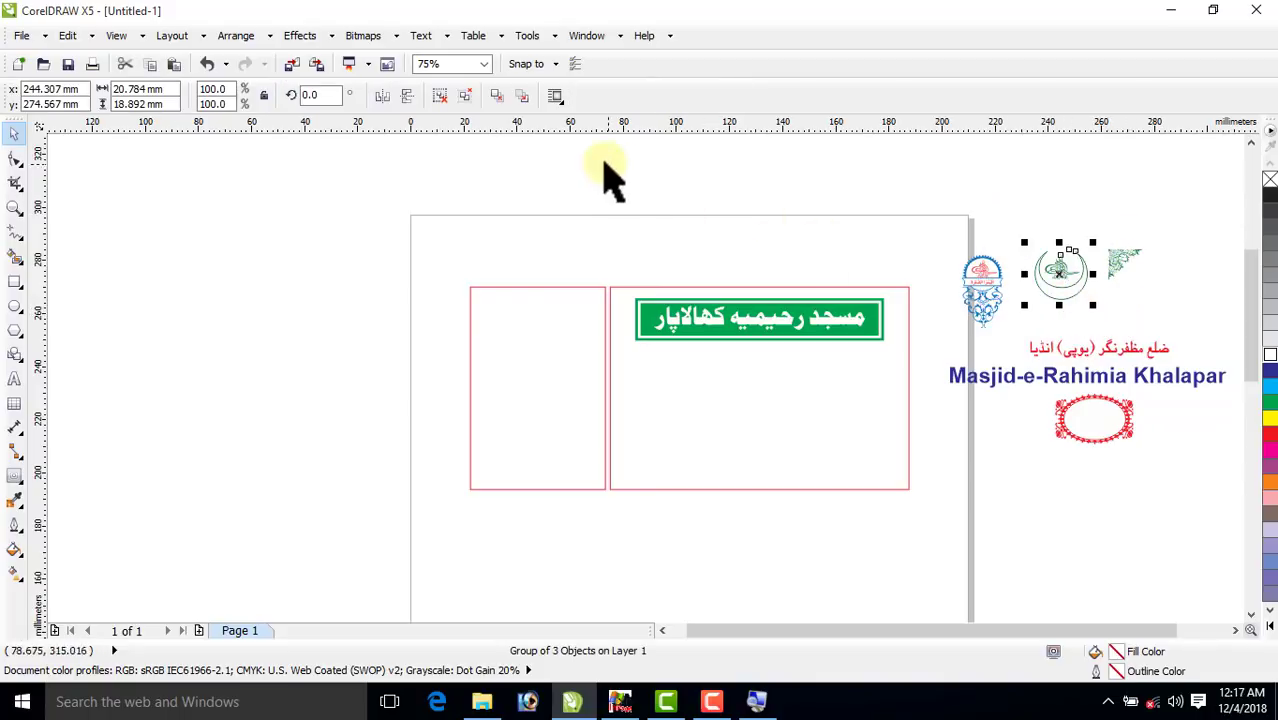
drag(1052, 272, 641, 317)
click(14, 207)
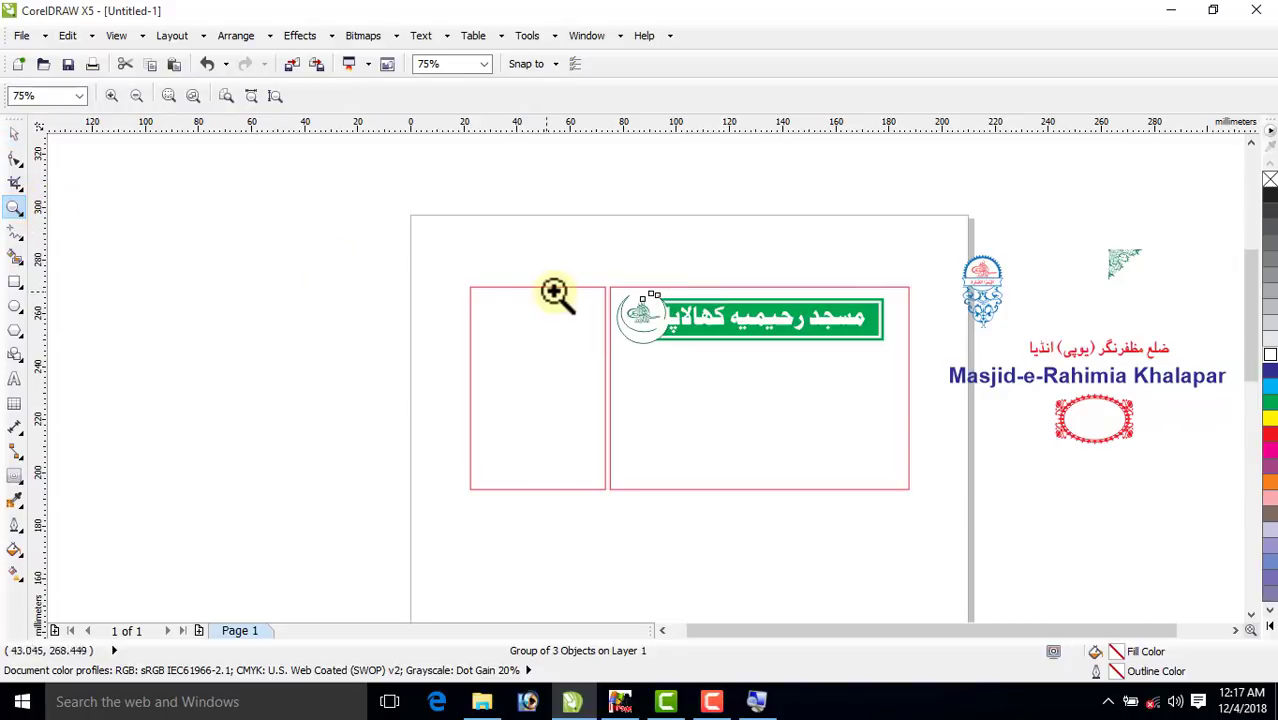
drag(513, 263, 935, 390)
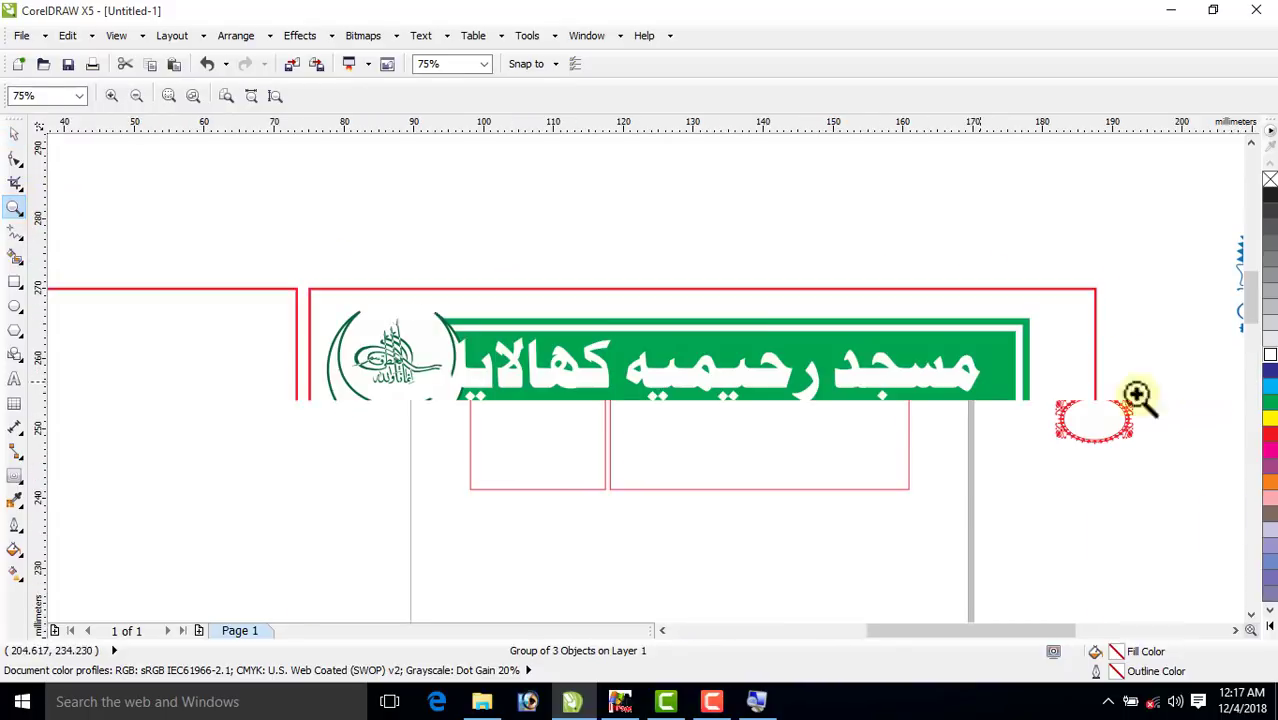
click(14, 133)
click(214, 171)
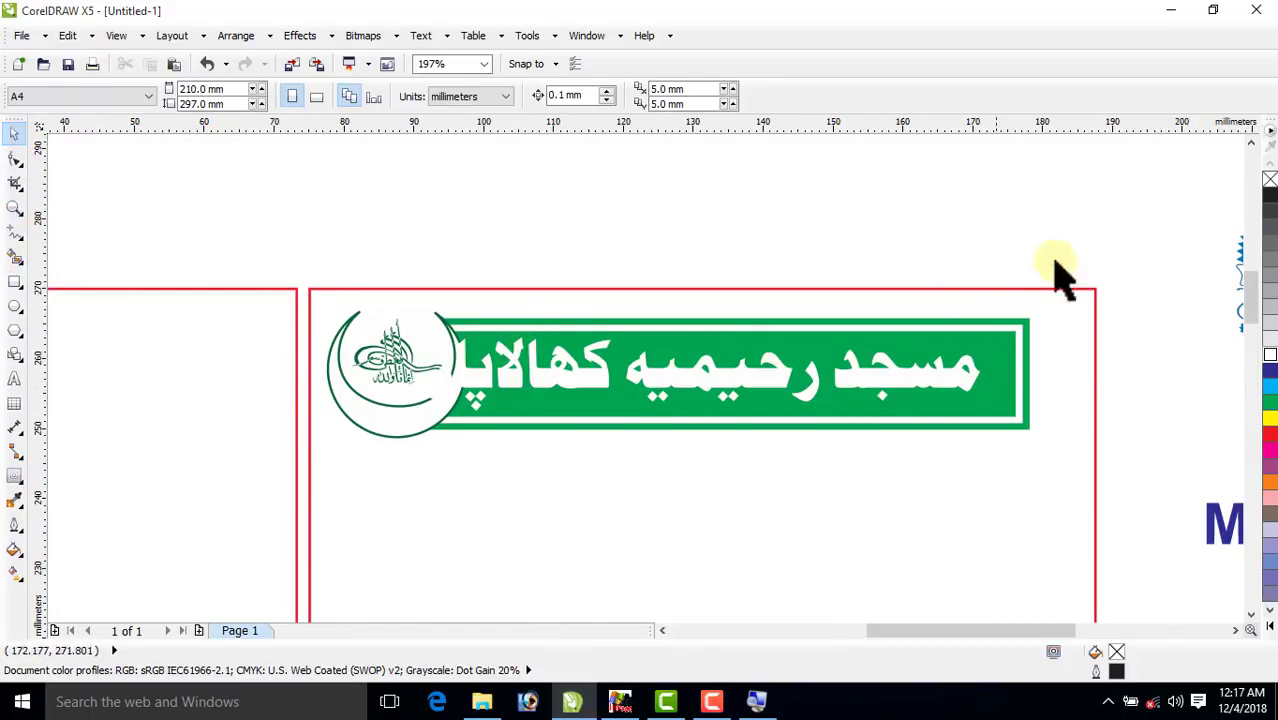
Shift the green header bar and its white title together to the right until the title clears the crescent emblem.
drag(917, 345, 356, 520)
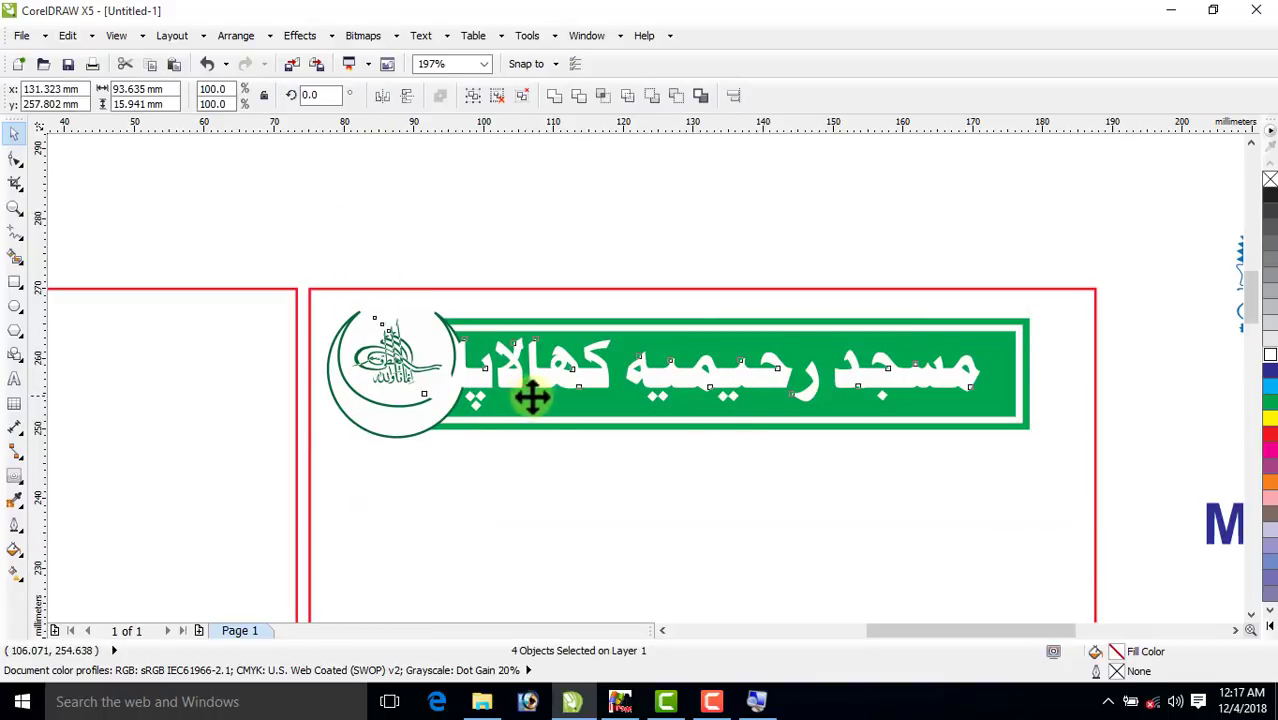
drag(528, 397, 571, 397)
click(288, 217)
drag(220, 252, 487, 466)
click(950, 220)
drag(1060, 181, 383, 527)
drag(610, 391, 639, 383)
click(402, 252)
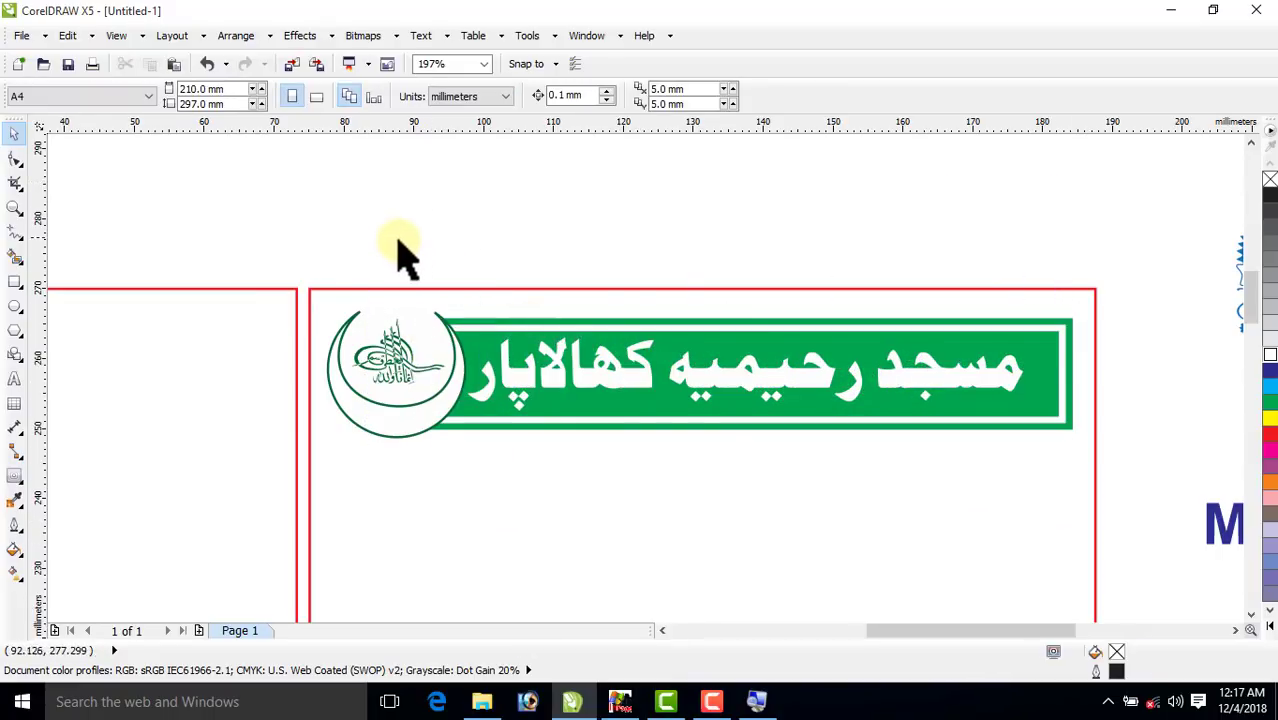
Group the crescent emblem with the header bar and title, centre the group horizontally in the right panel, and nudge it slightly left.
drag(290, 265, 479, 477)
drag(280, 214, 1110, 475)
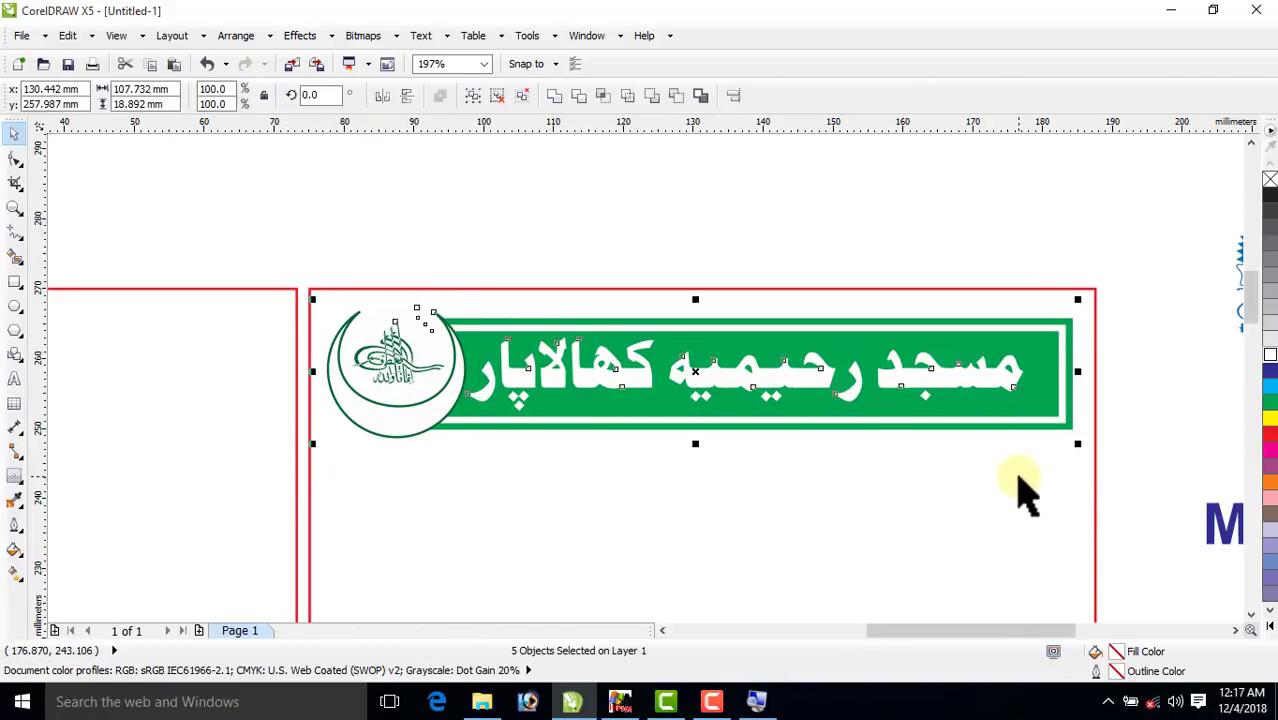
key(ctrl+g)
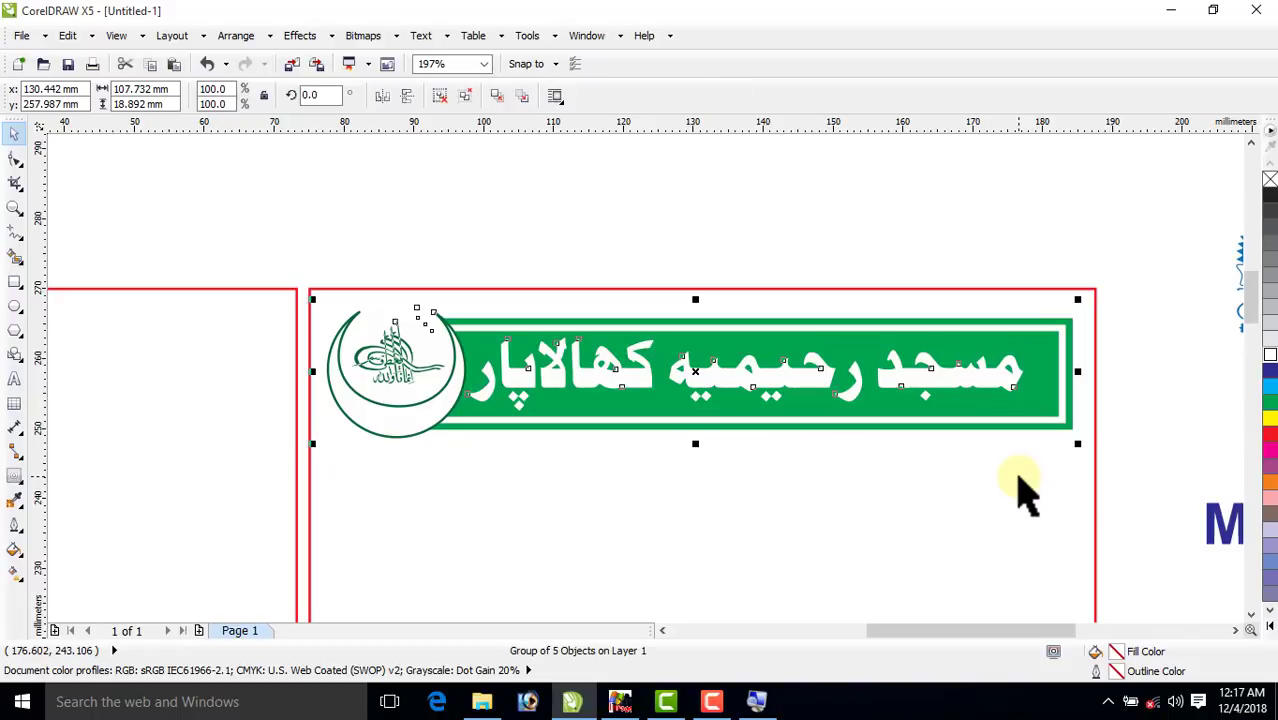
shift+click(794, 507)
key(c)
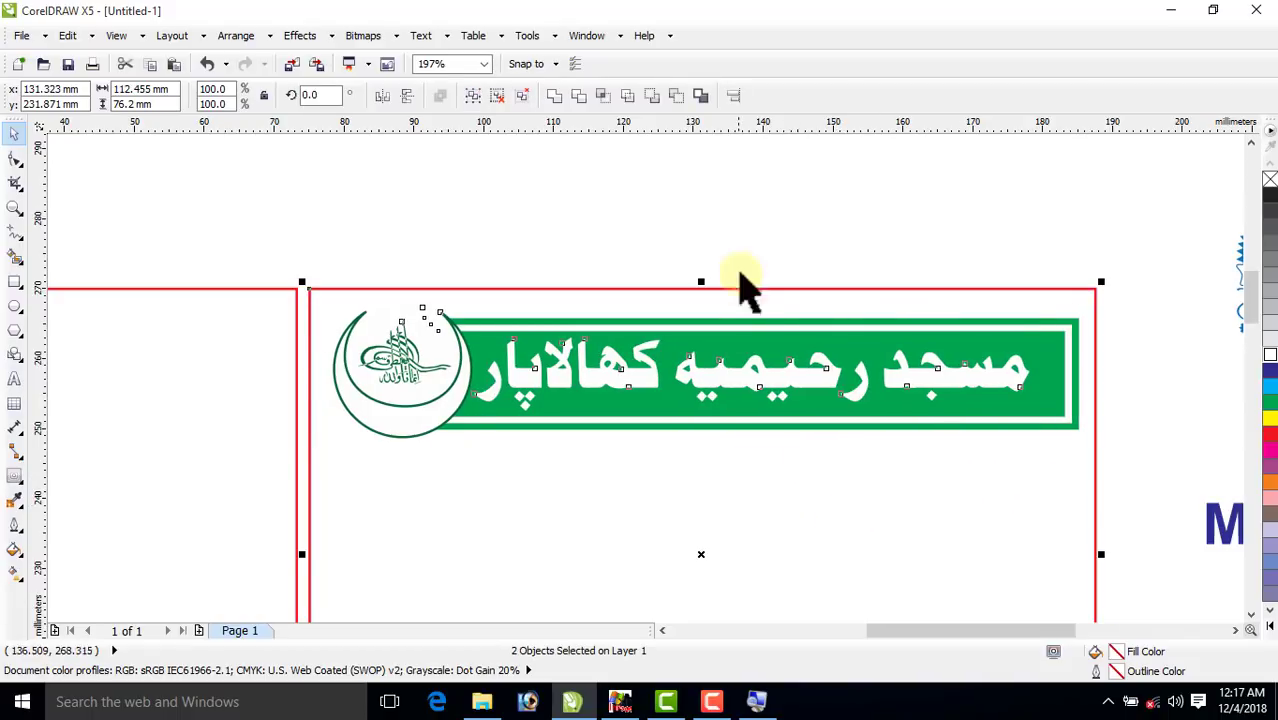
click(736, 210)
drag(650, 380, 647, 380)
click(716, 197)
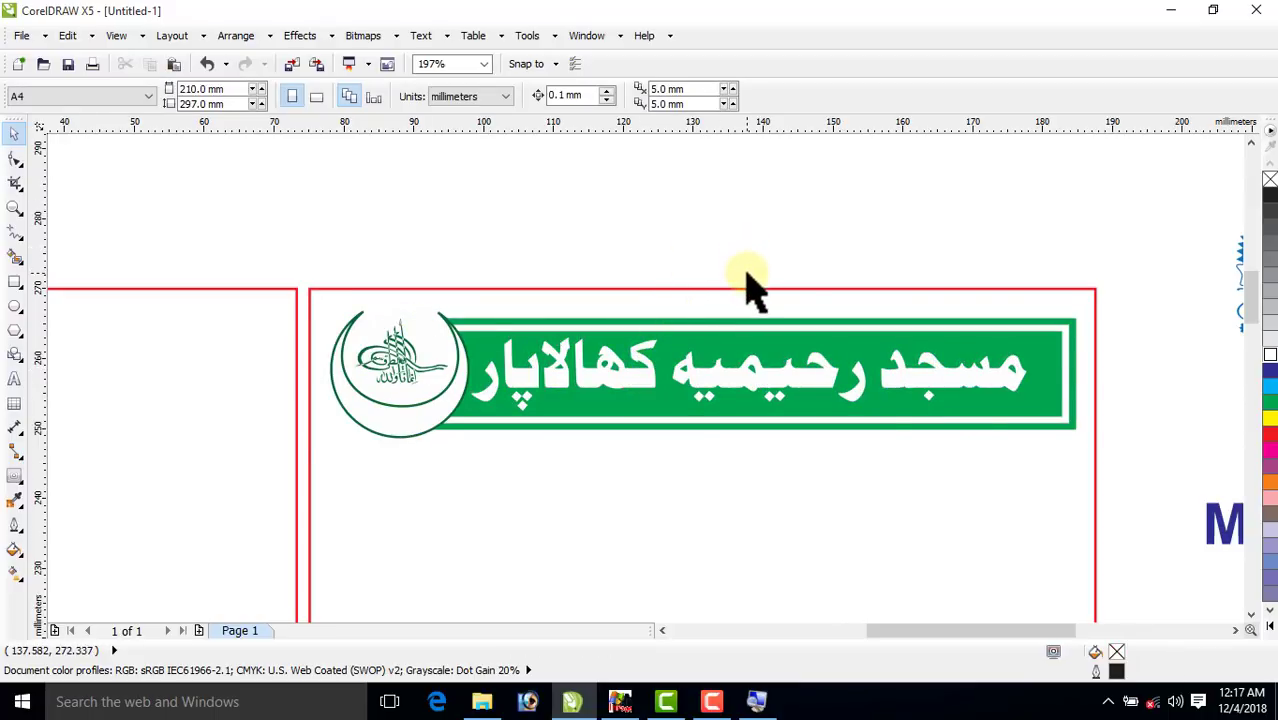
Move the red Urdu address line below the header bar and centre it horizontally in the right panel.
scroll(745, 275, down, 3)
drag(1045, 358, 548, 359)
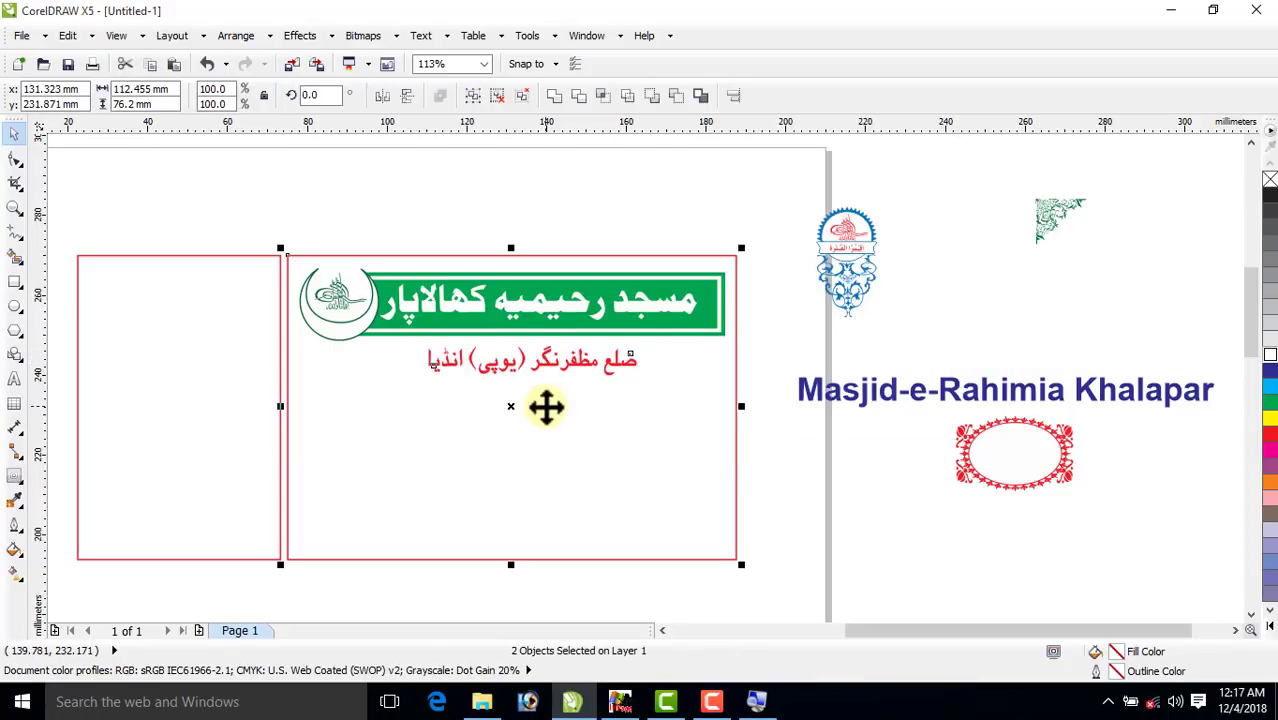
key(c)
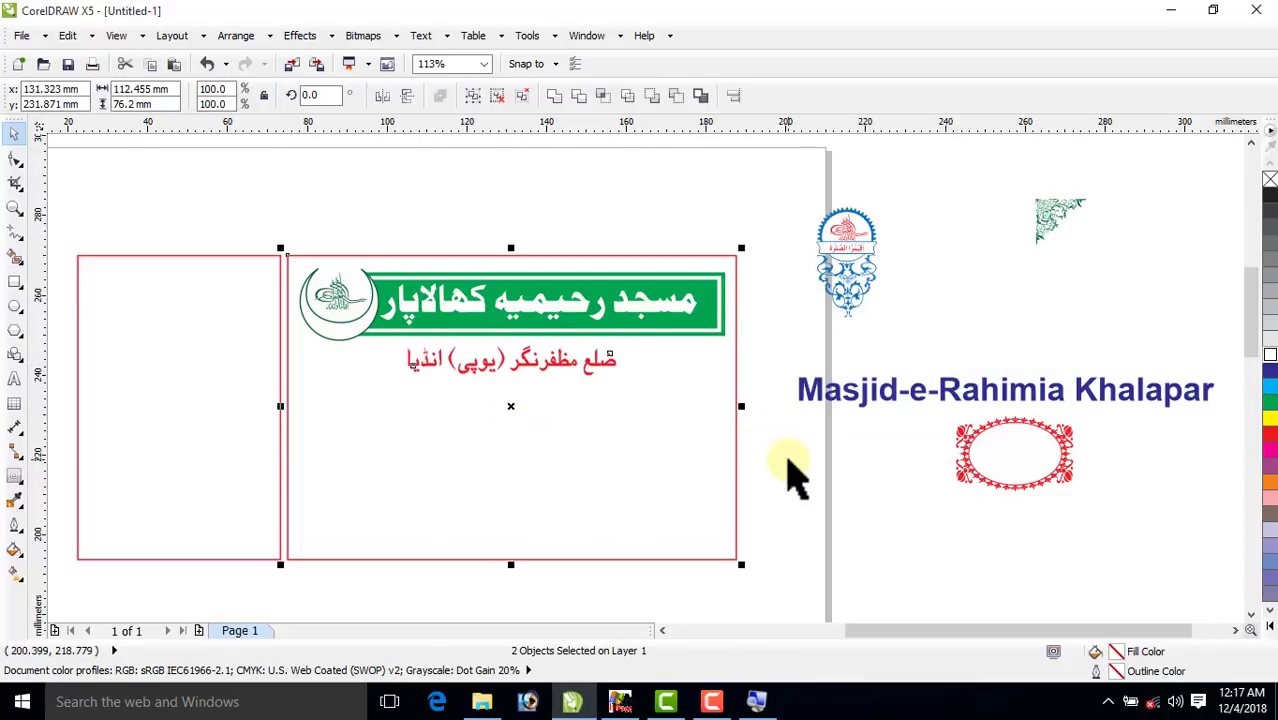
click(805, 478)
Duplicate the right panel's outline as a full-width band about 11.5 mm high below the address line and fill it with red.
click(546, 426)
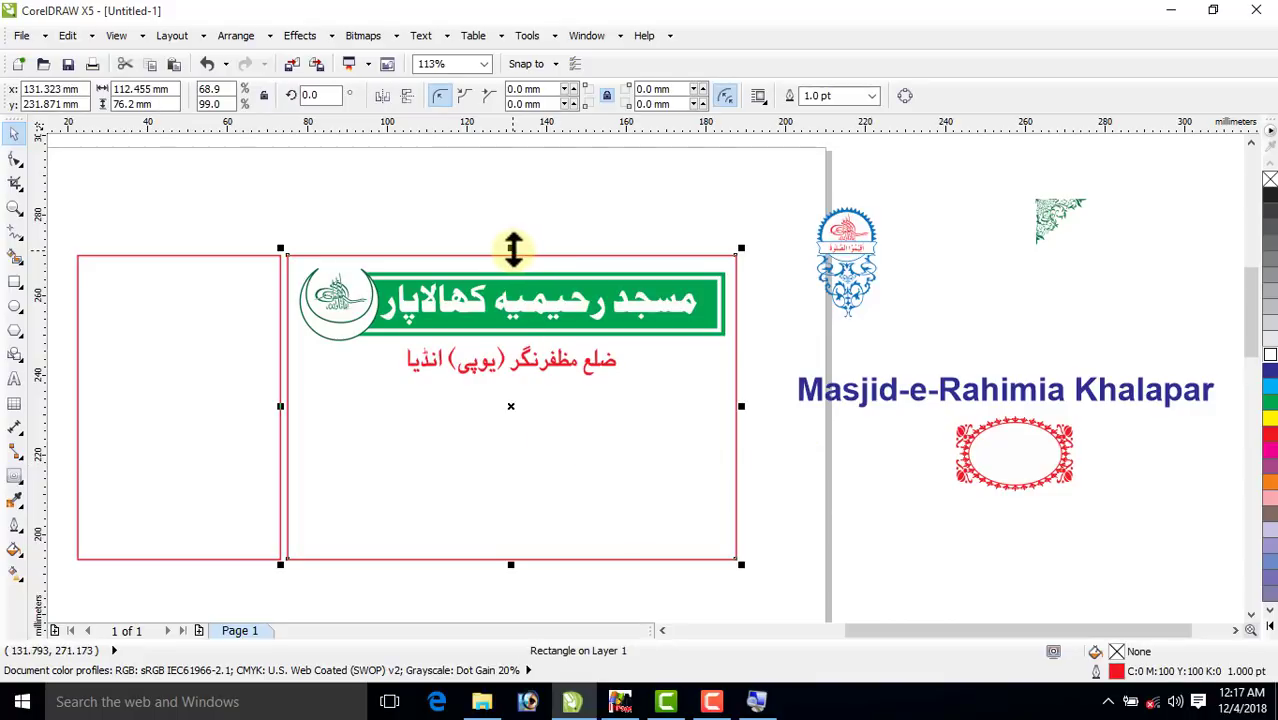
drag(513, 248, 482, 386)
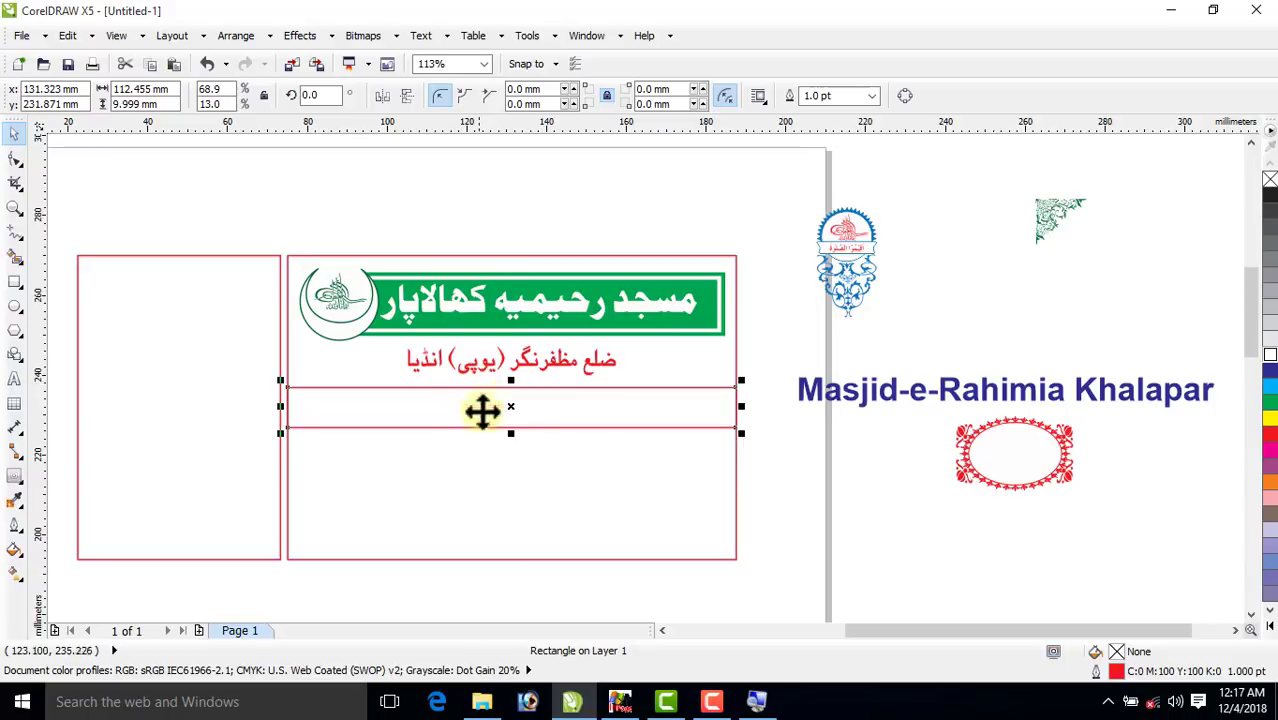
click(1268, 436)
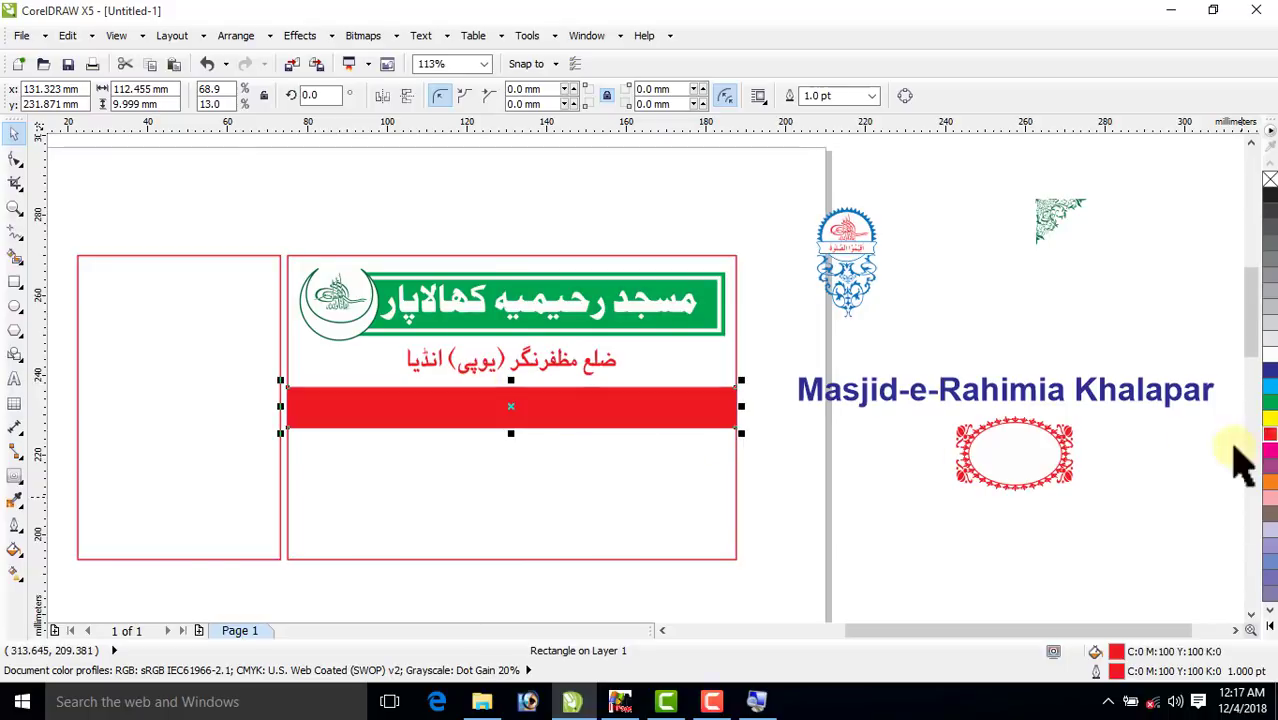
click(785, 471)
click(622, 409)
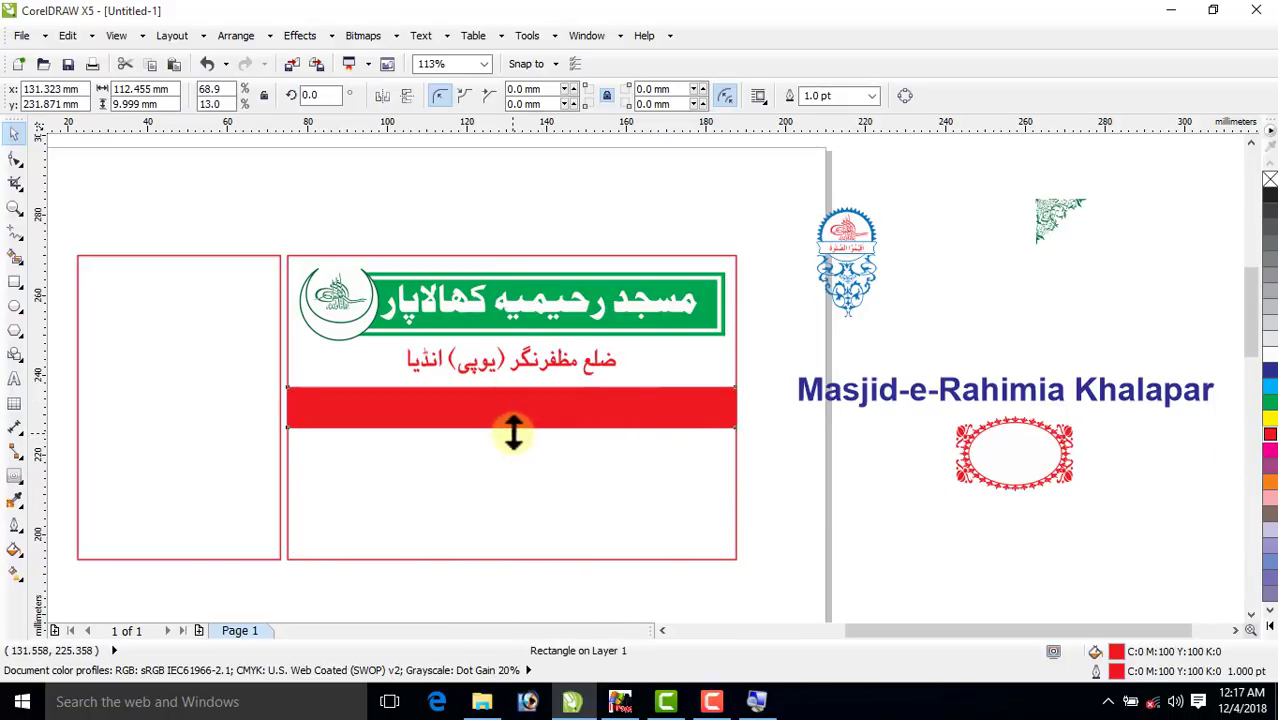
drag(513, 432, 512, 434)
Fill the Masjid-e-Rahimia Khalapar title with white, centre it on the red band and bring it to the front.
click(890, 402)
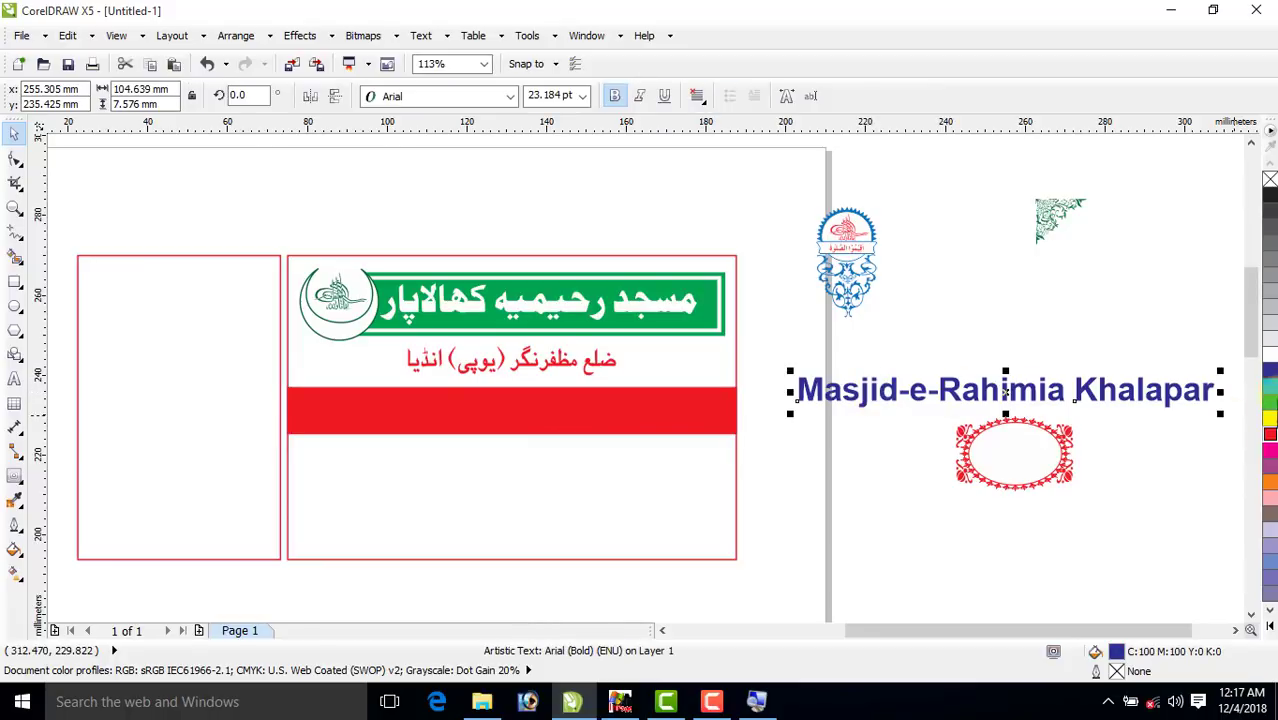
click(1266, 356)
shift+click(591, 416)
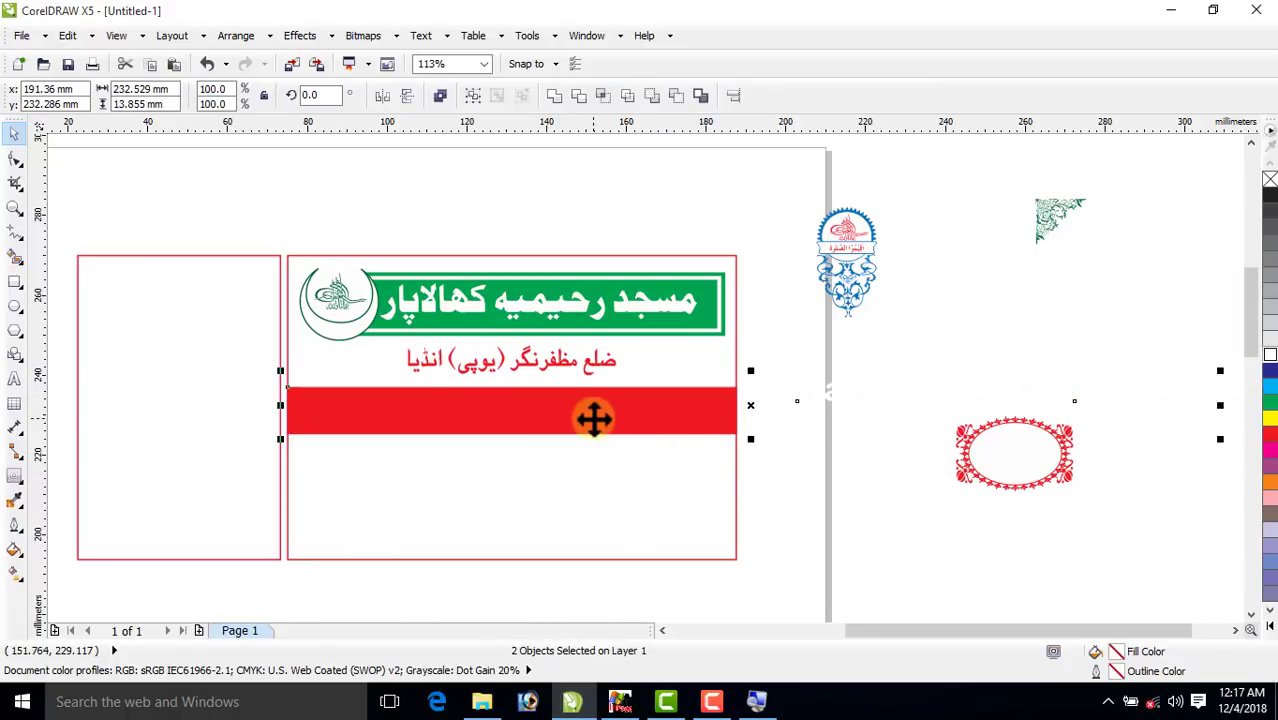
drag(814, 369, 325, 478)
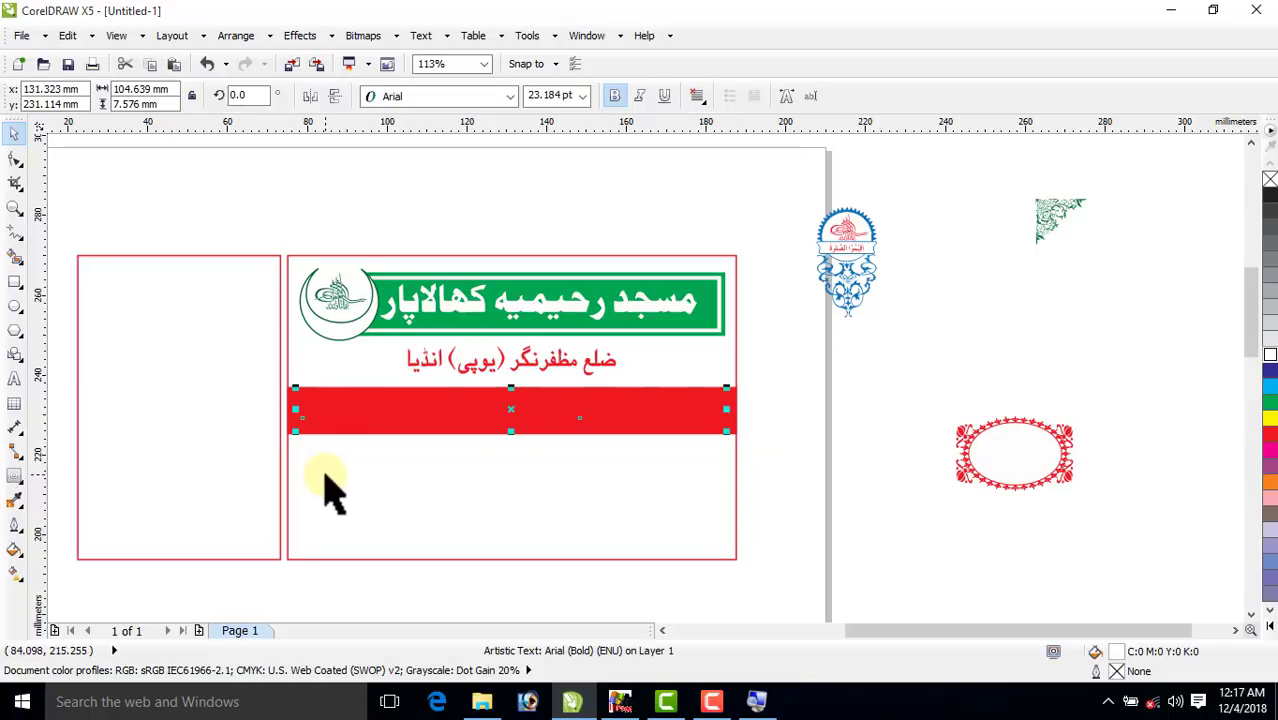
key(shift+Page_Up)
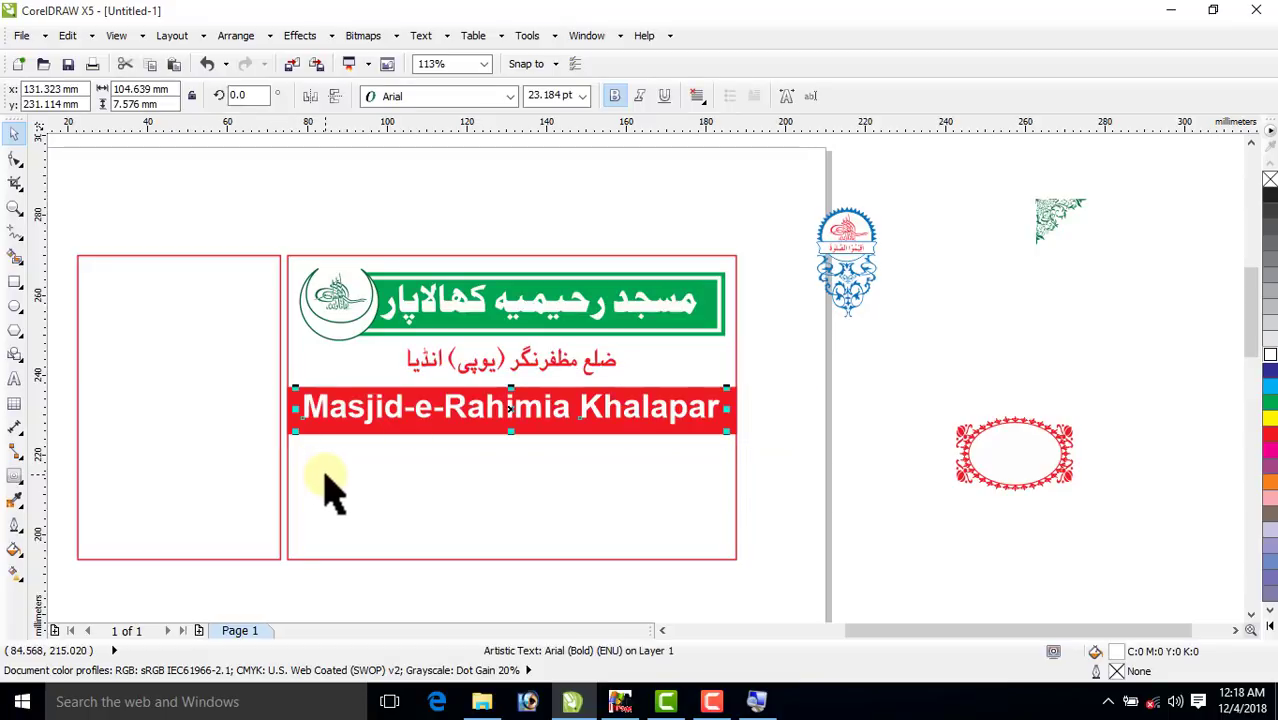
click(799, 443)
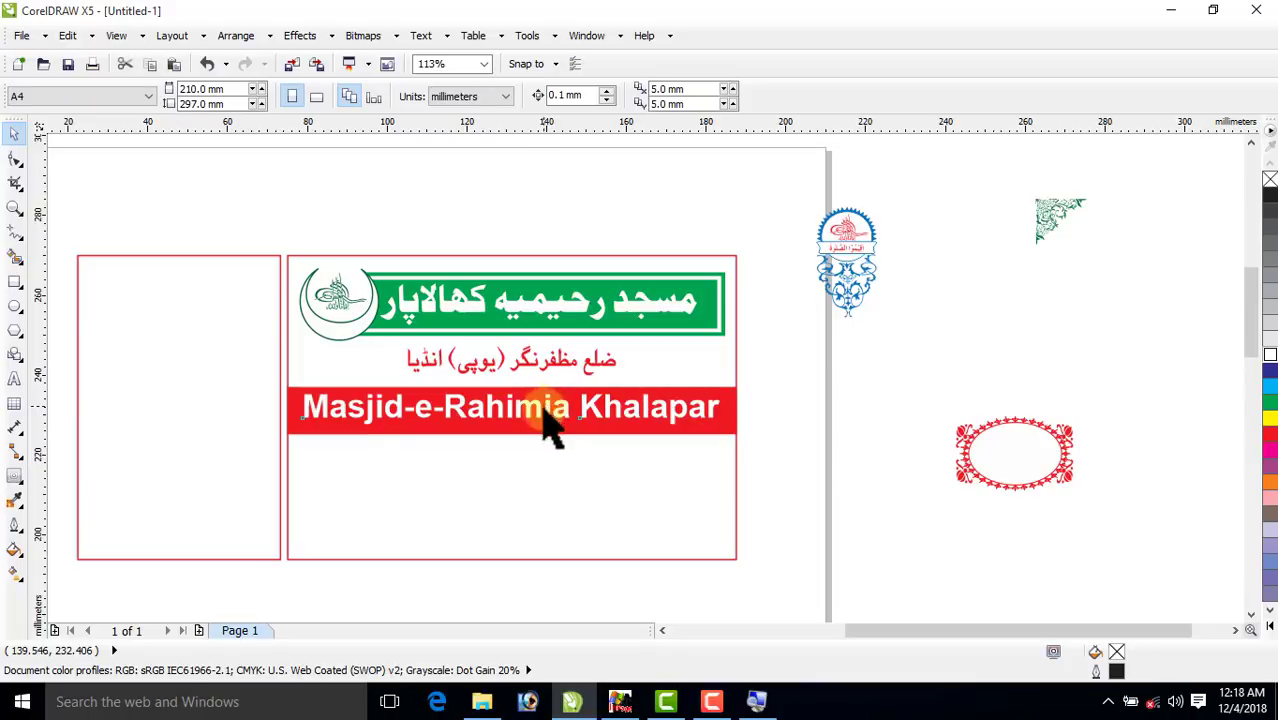
Lower the Masjid-e-Rahimia Khalapar title slightly within the red band.
click(542, 408)
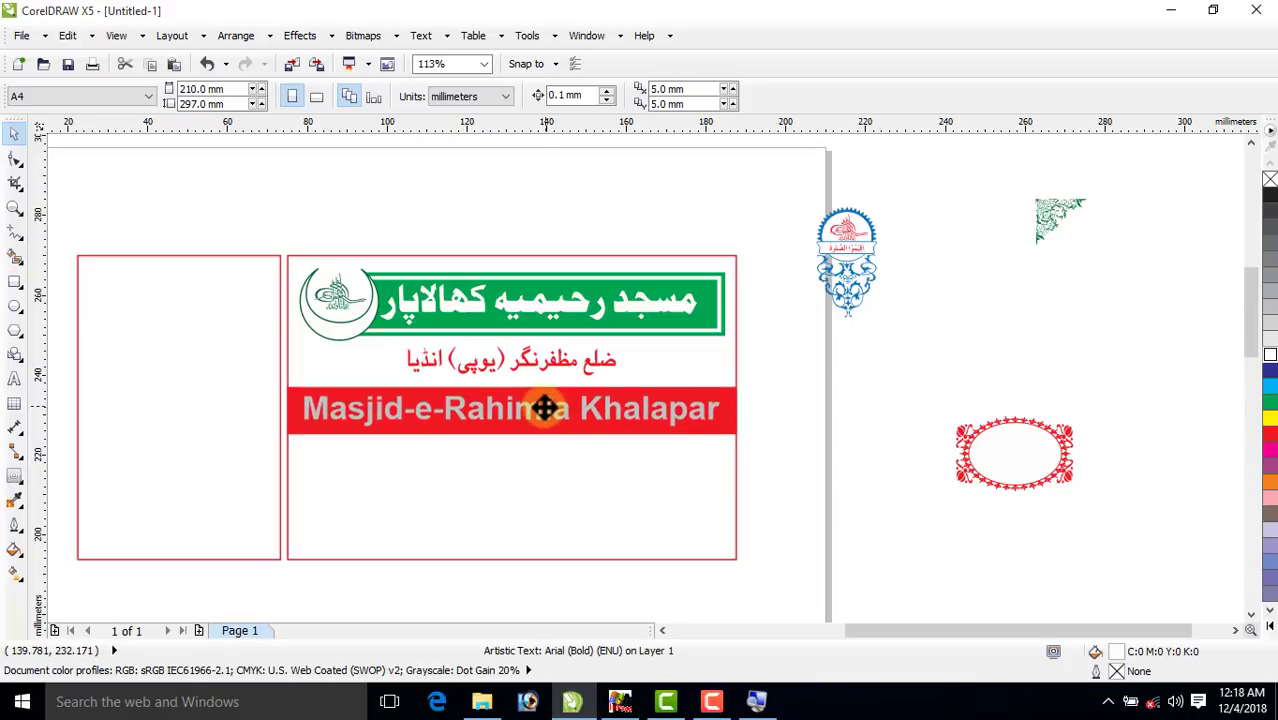
drag(544, 408, 544, 411)
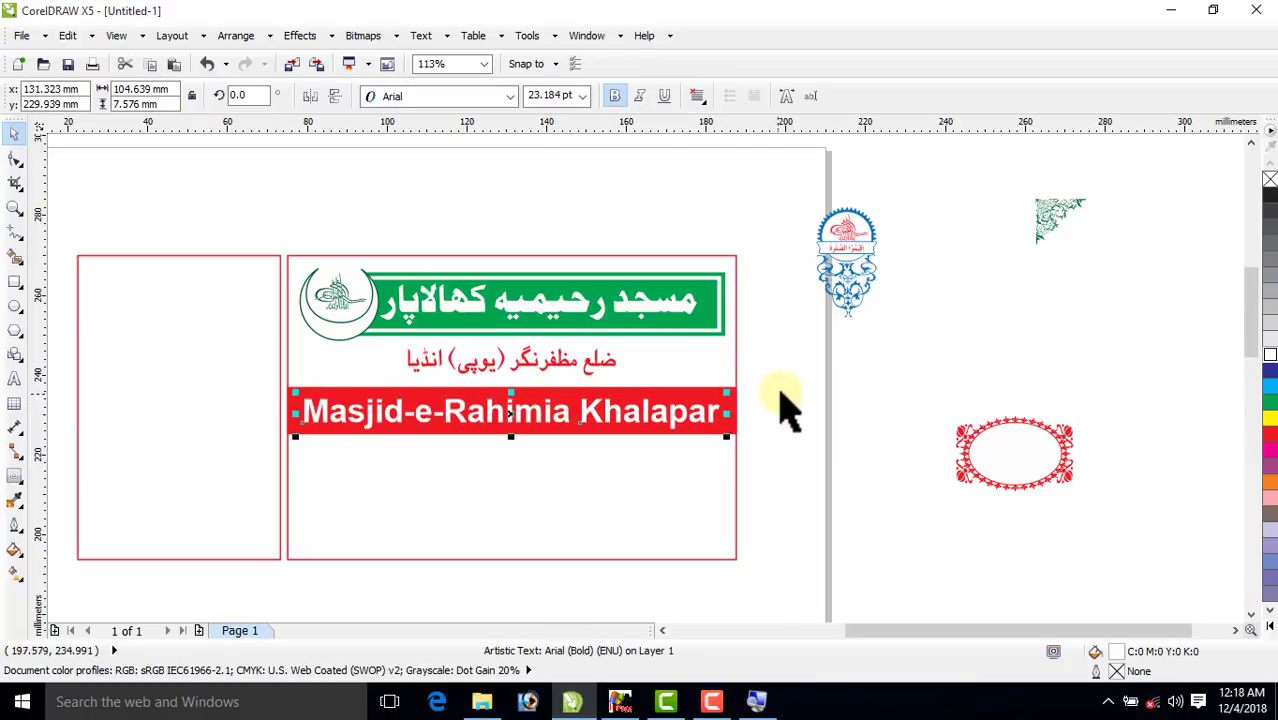
click(788, 410)
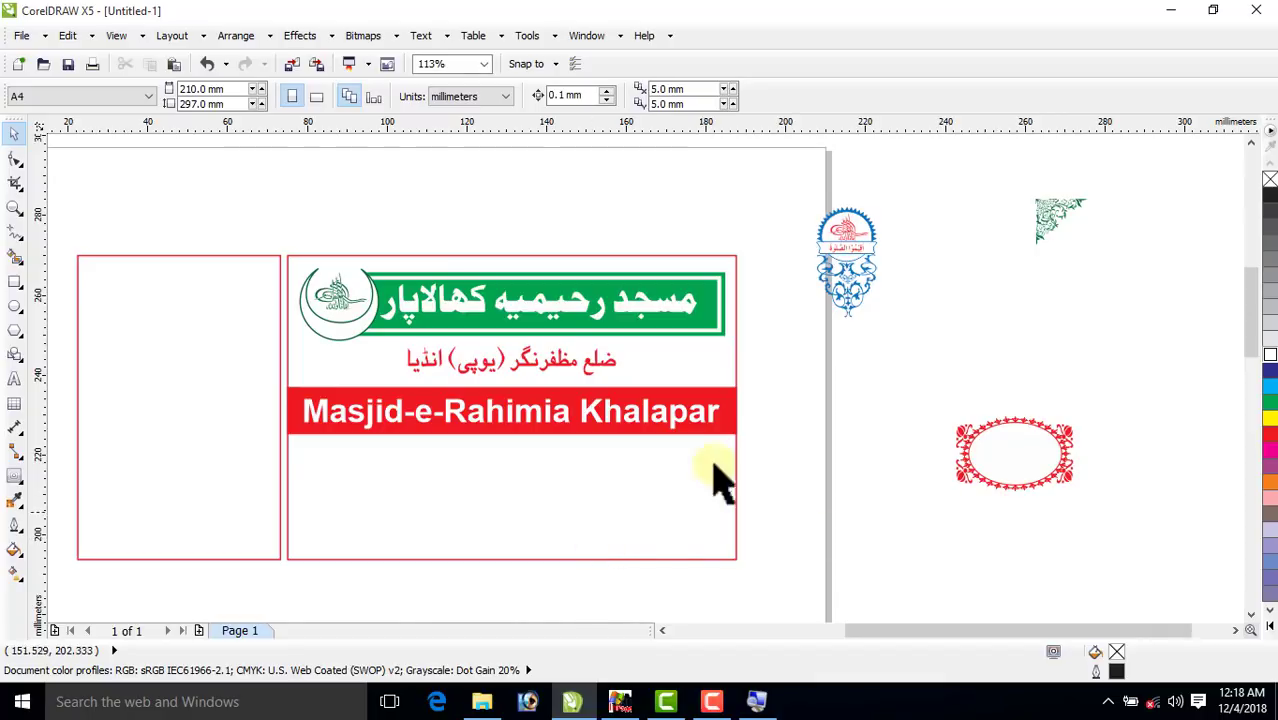
Raise the red band together with its English title closer to the Urdu address line, and nudge the address line up slightly.
drag(802, 372, 258, 523)
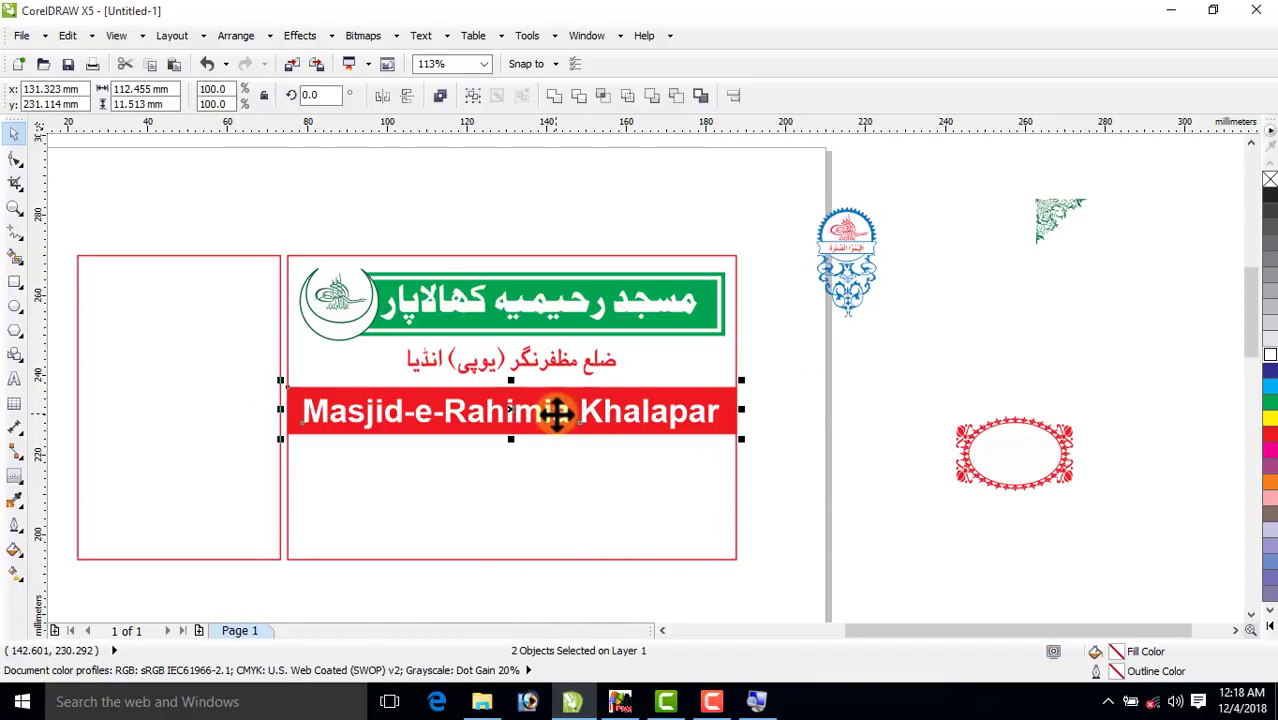
drag(557, 412, 557, 405)
click(811, 328)
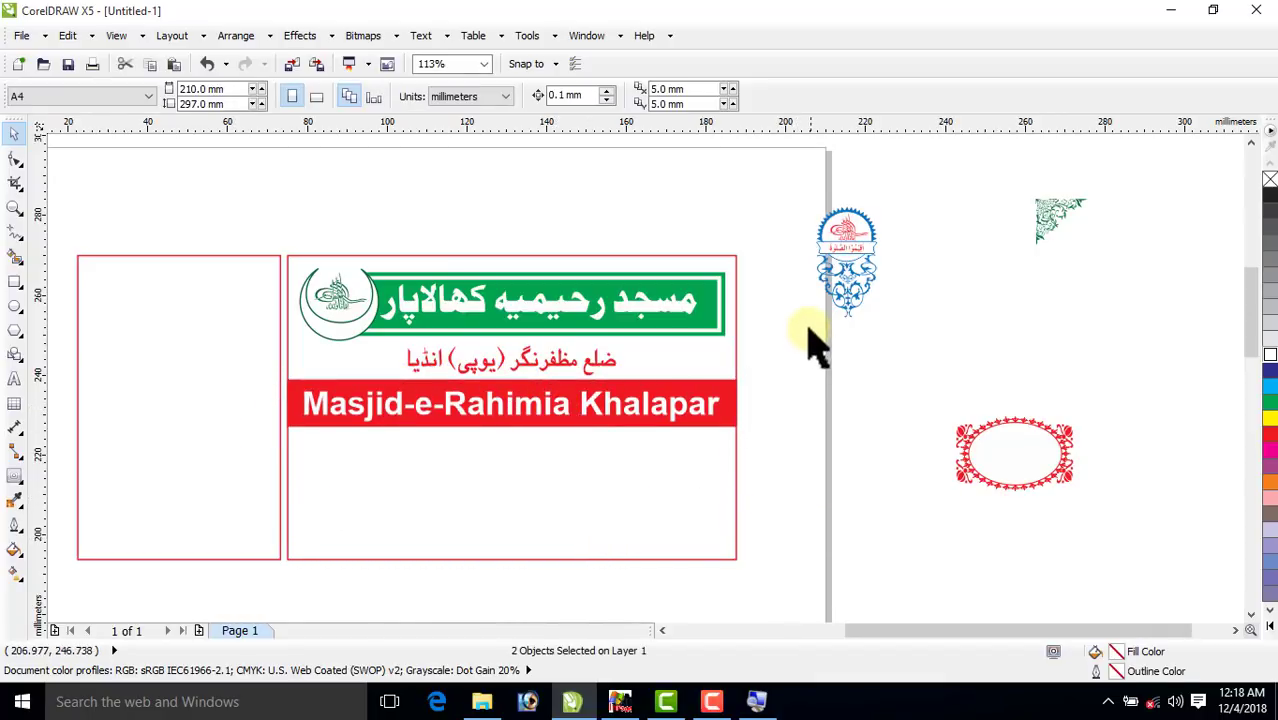
drag(811, 340, 396, 400)
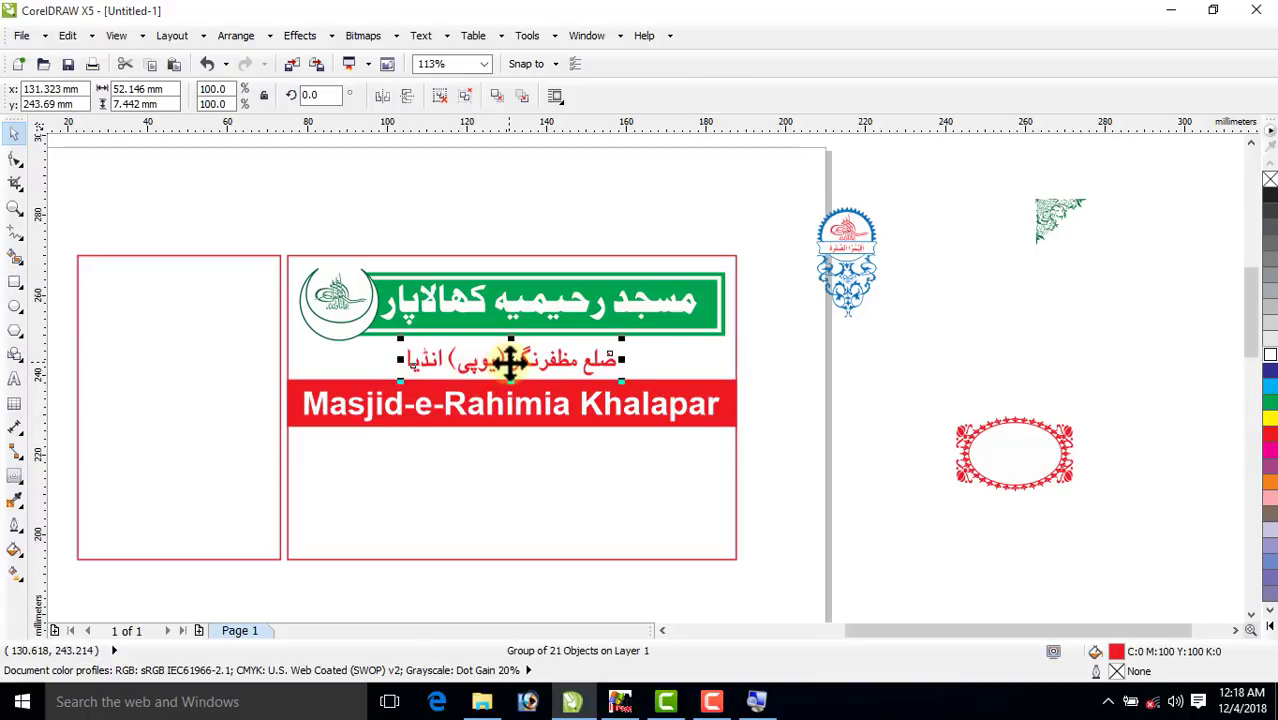
drag(510, 360, 510, 357)
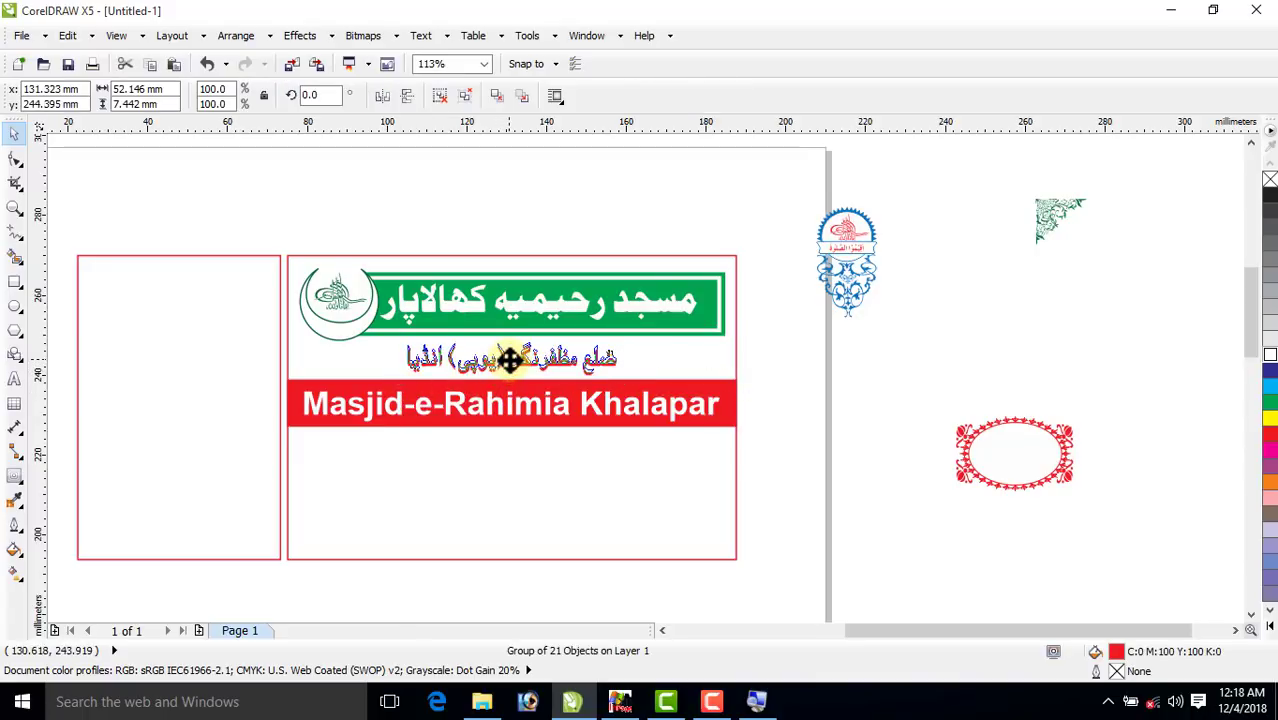
Duplicate the right panel's outline as a full-width rectangle about 31.4 mm high in the space below the red band.
click(452, 472)
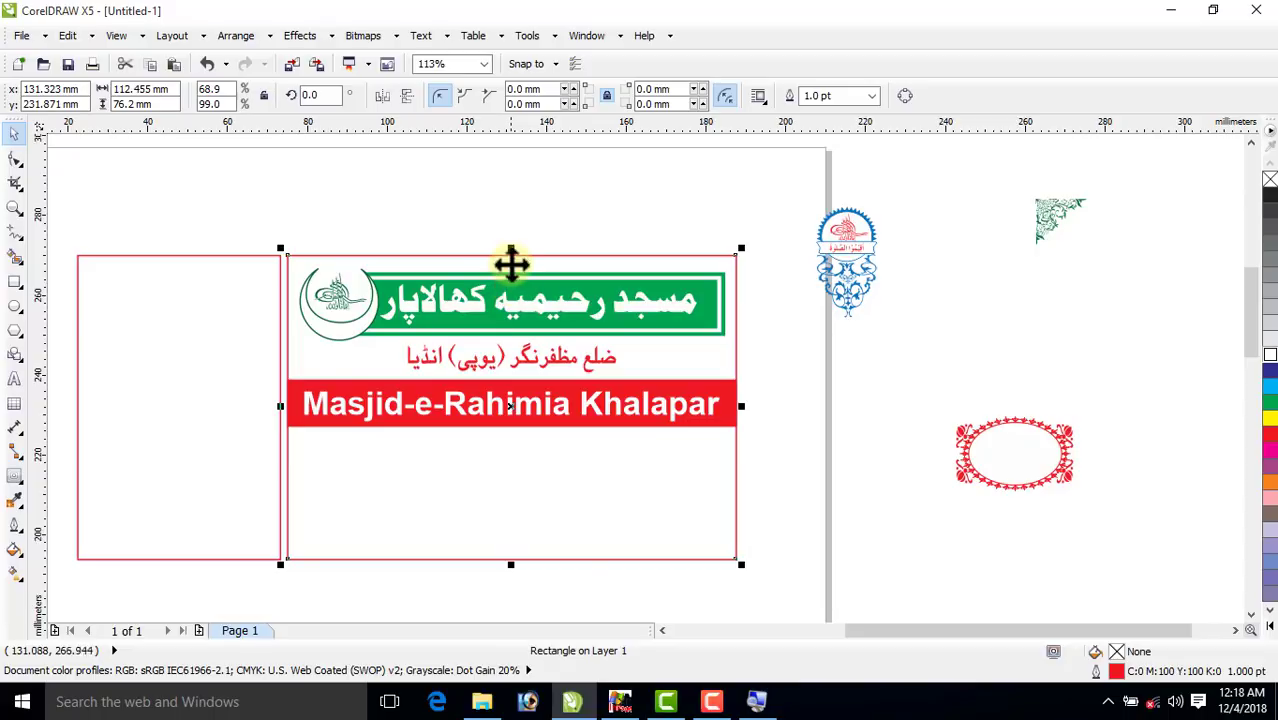
drag(512, 247, 481, 430)
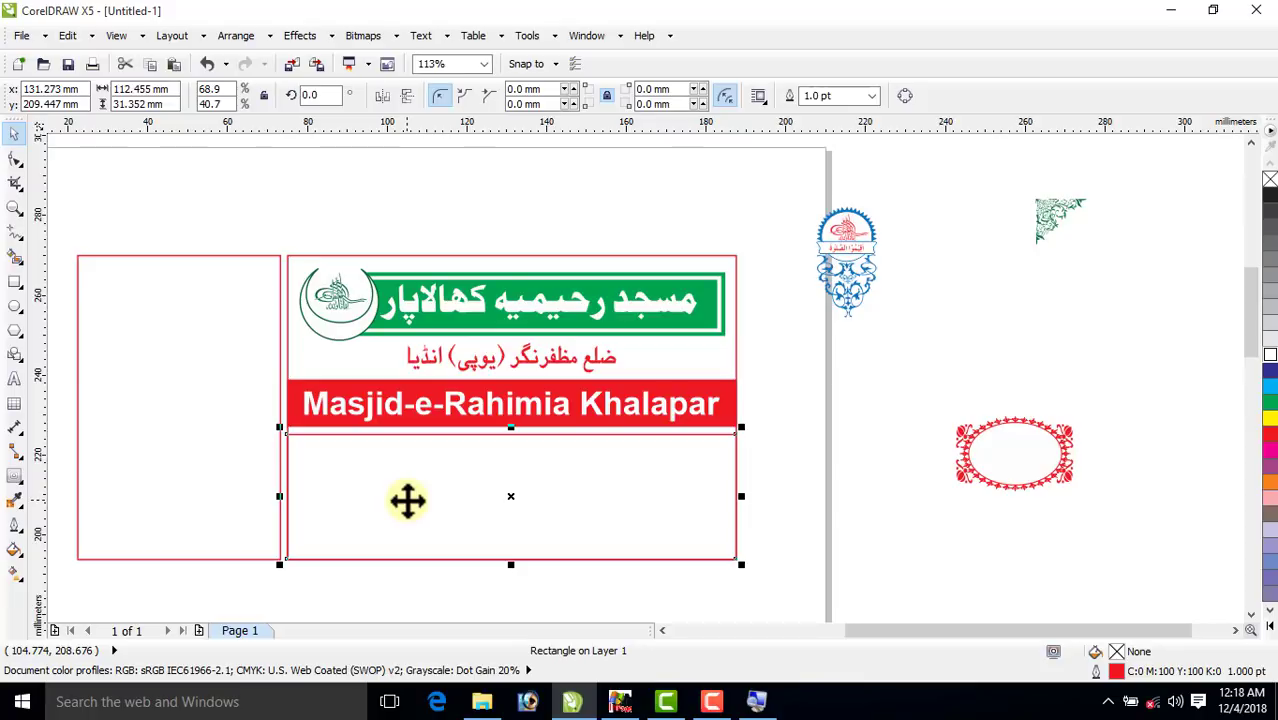
Deselect everything and set the drawing units to inches.
click(815, 365)
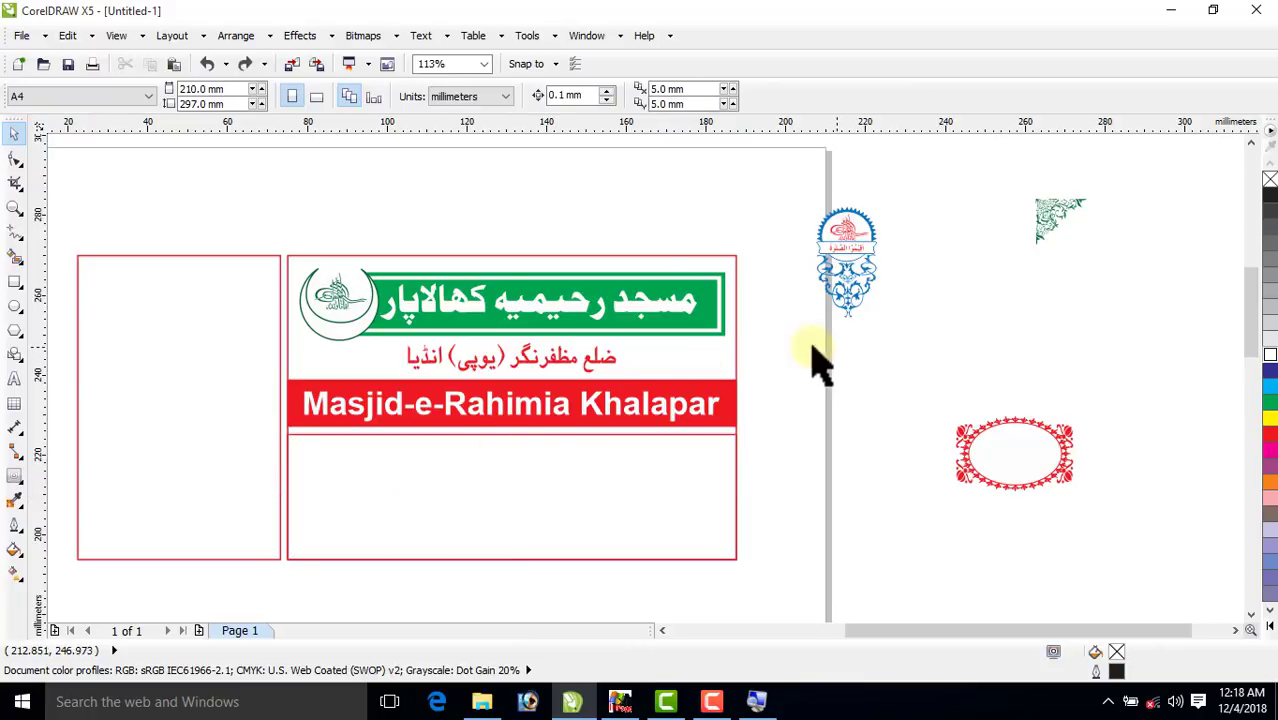
click(455, 97)
scroll(453, 105, up, 1)
click(451, 116)
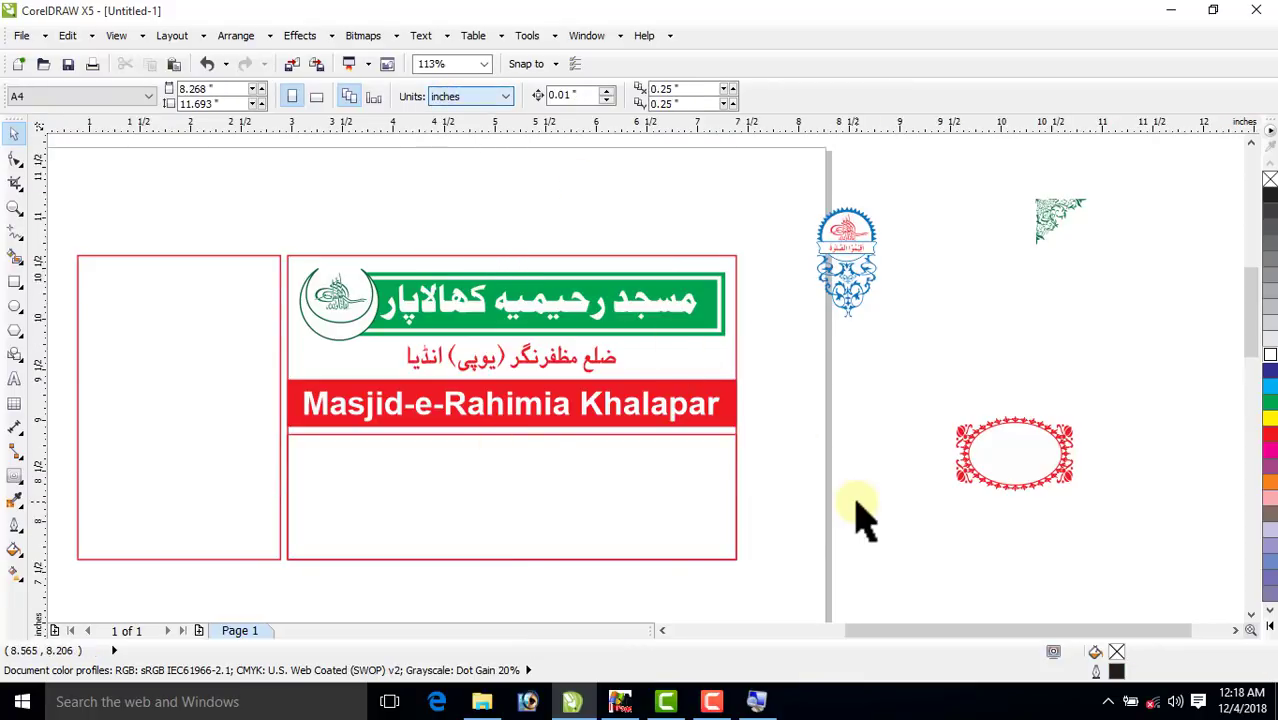
Move the lower rectangle slightly left and shrink it to about 3.39 by 1.18 inches, leaving the panel's left part free.
click(622, 510)
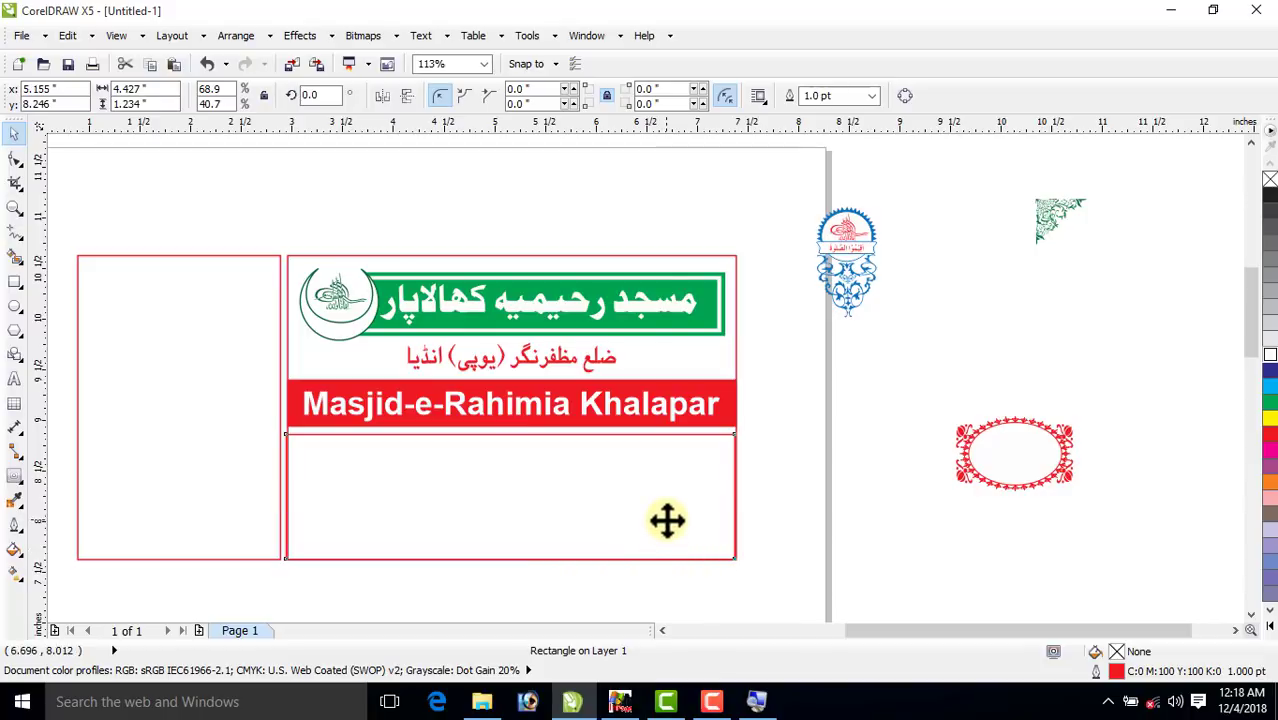
drag(667, 519, 665, 524)
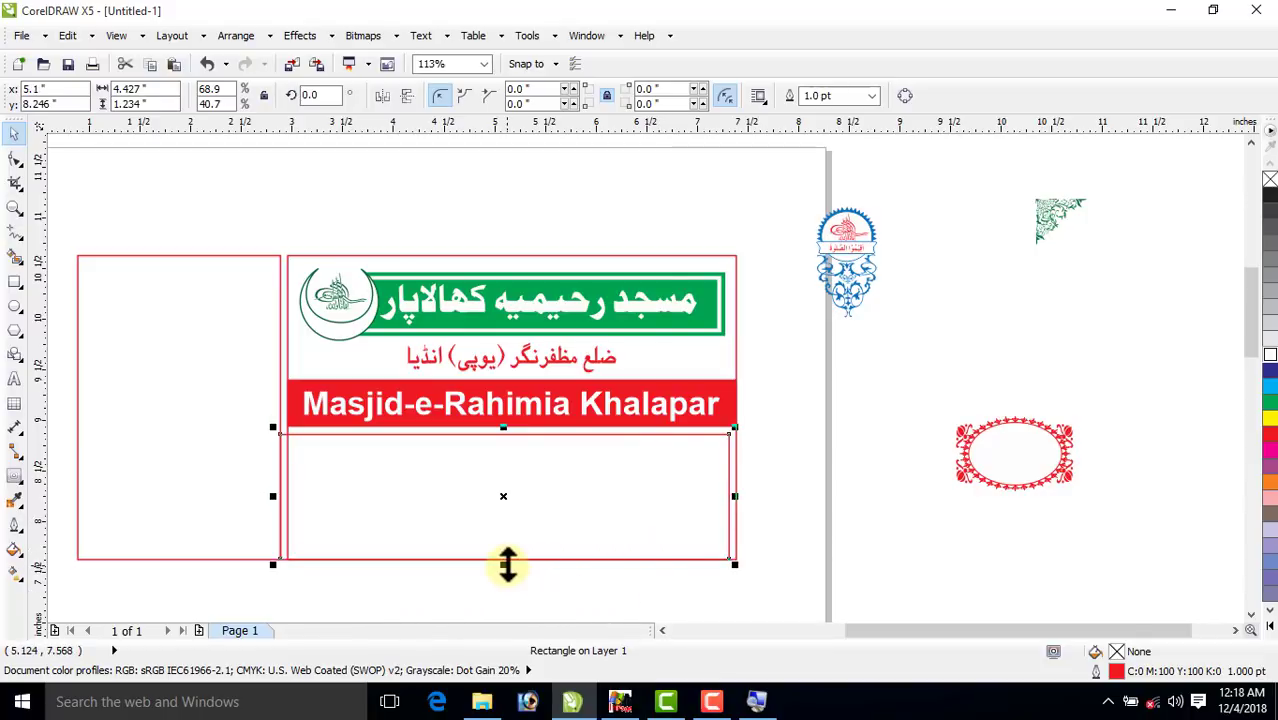
drag(508, 561, 508, 556)
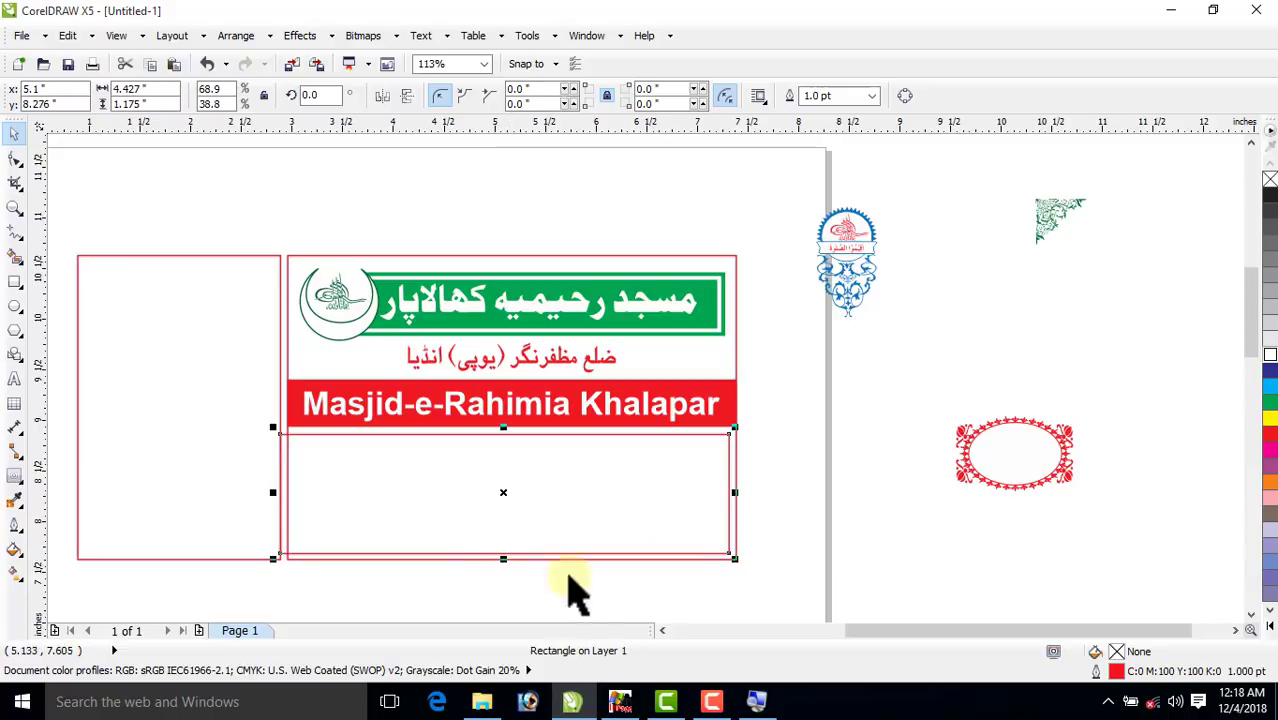
click(804, 509)
click(293, 518)
drag(273, 495, 381, 510)
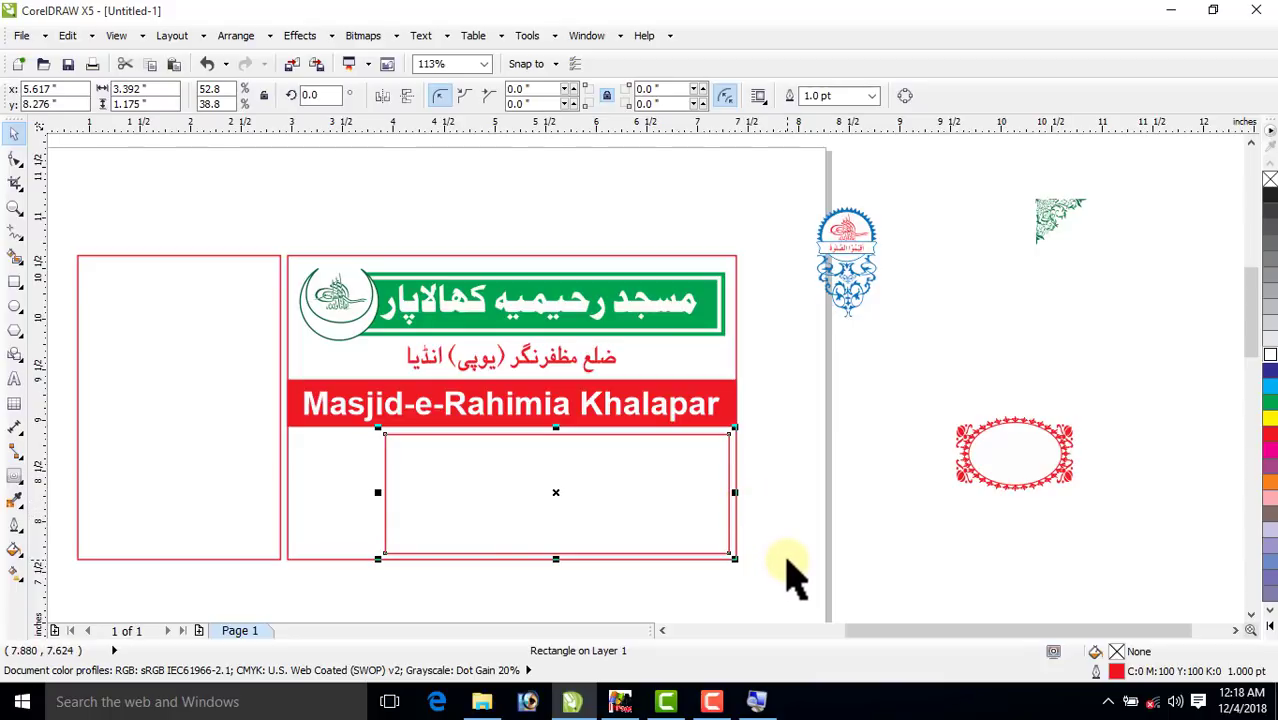
Give the lower rectangle a green outline.
scroll(793, 576, up, 1)
click(836, 514)
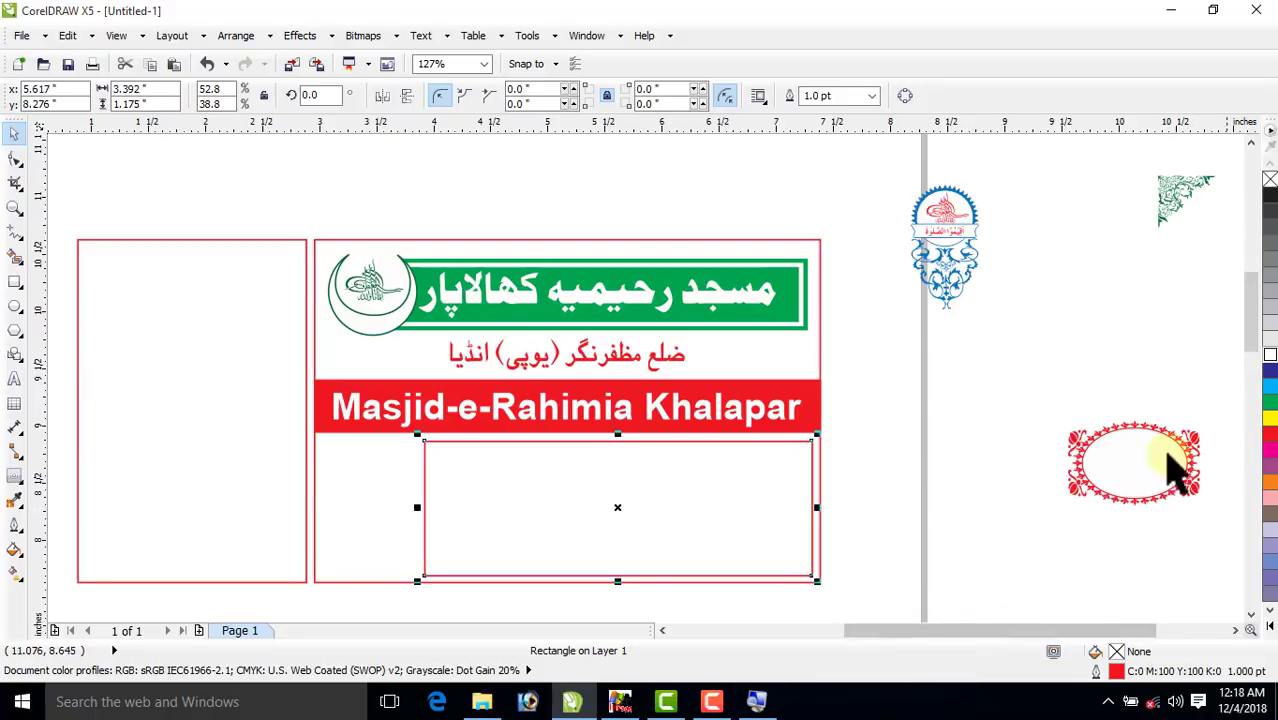
right_click(1268, 402)
click(919, 457)
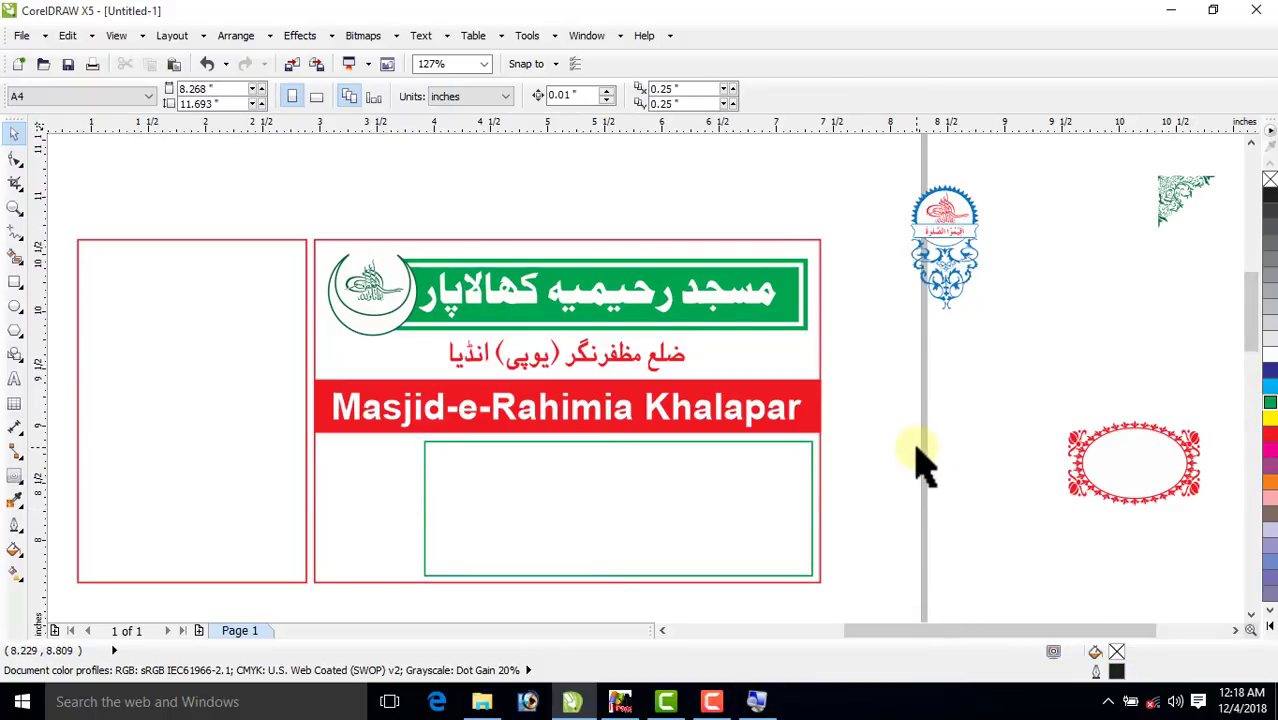
Place the green corner ornament in the frame's upper-left corner and a mirrored copy in its upper-right corner, just inside the outline.
drag(1180, 240, 457, 476)
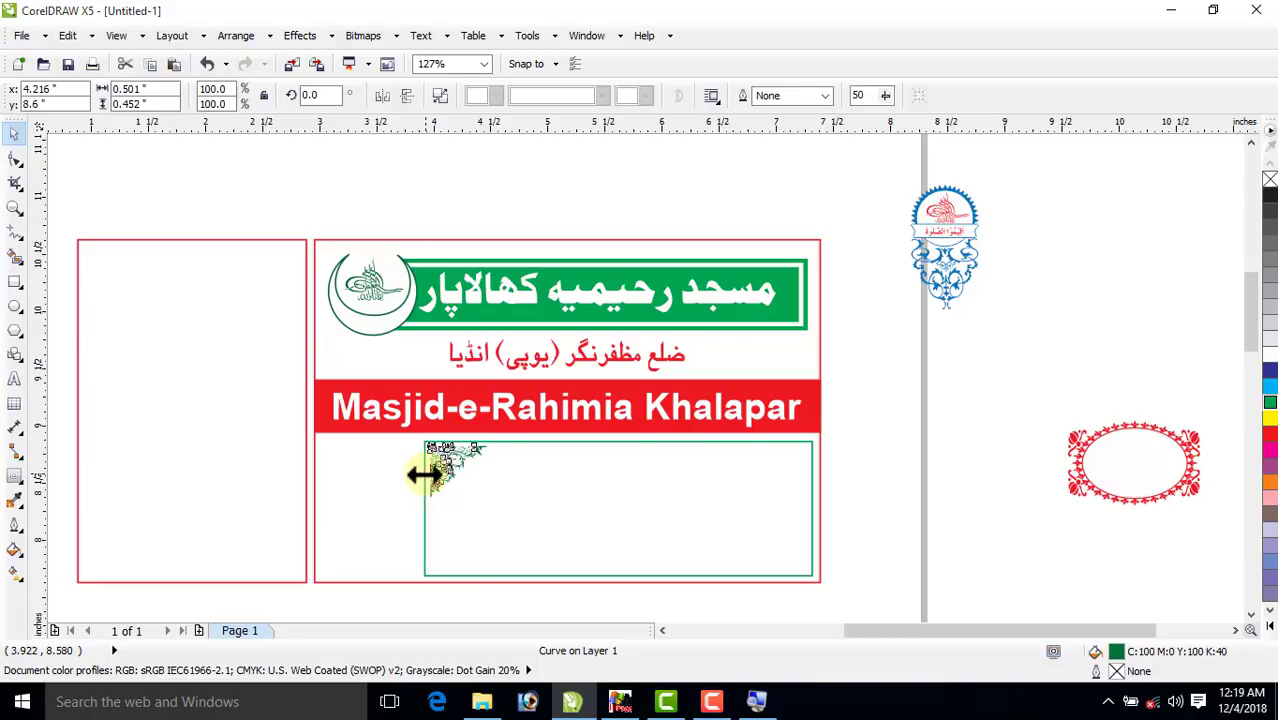
drag(424, 476, 549, 487)
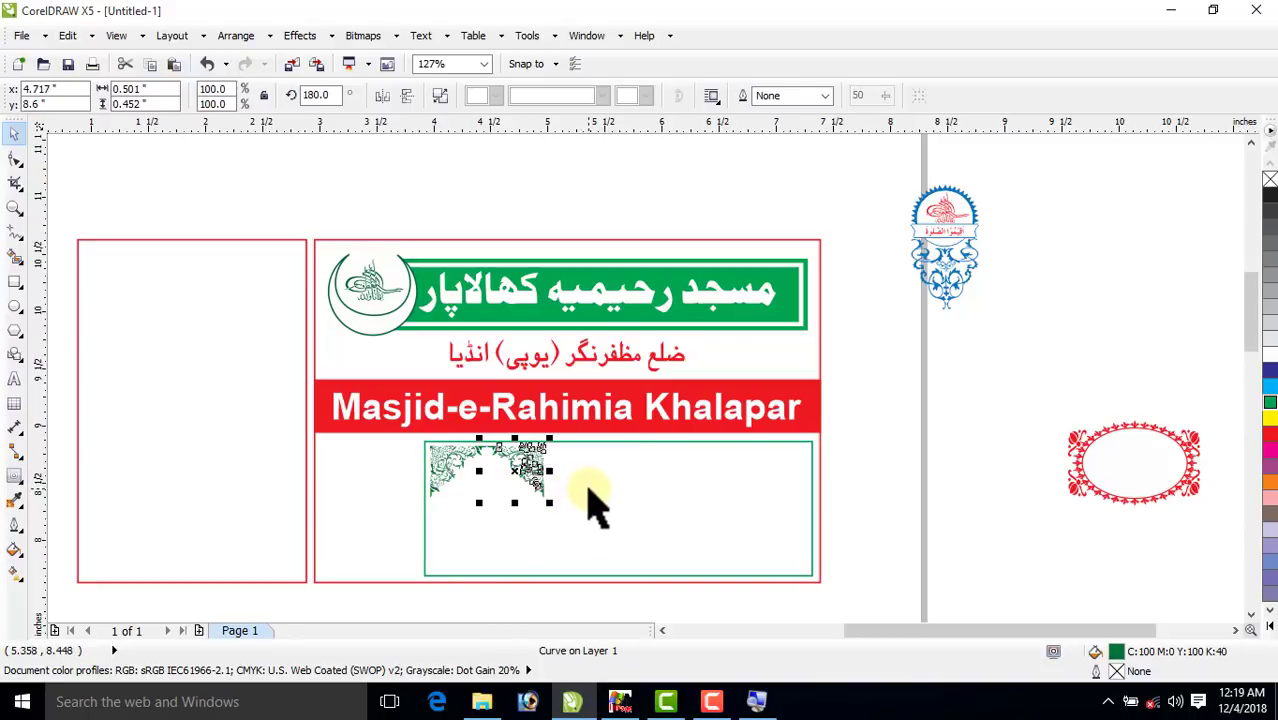
shift+click(591, 492)
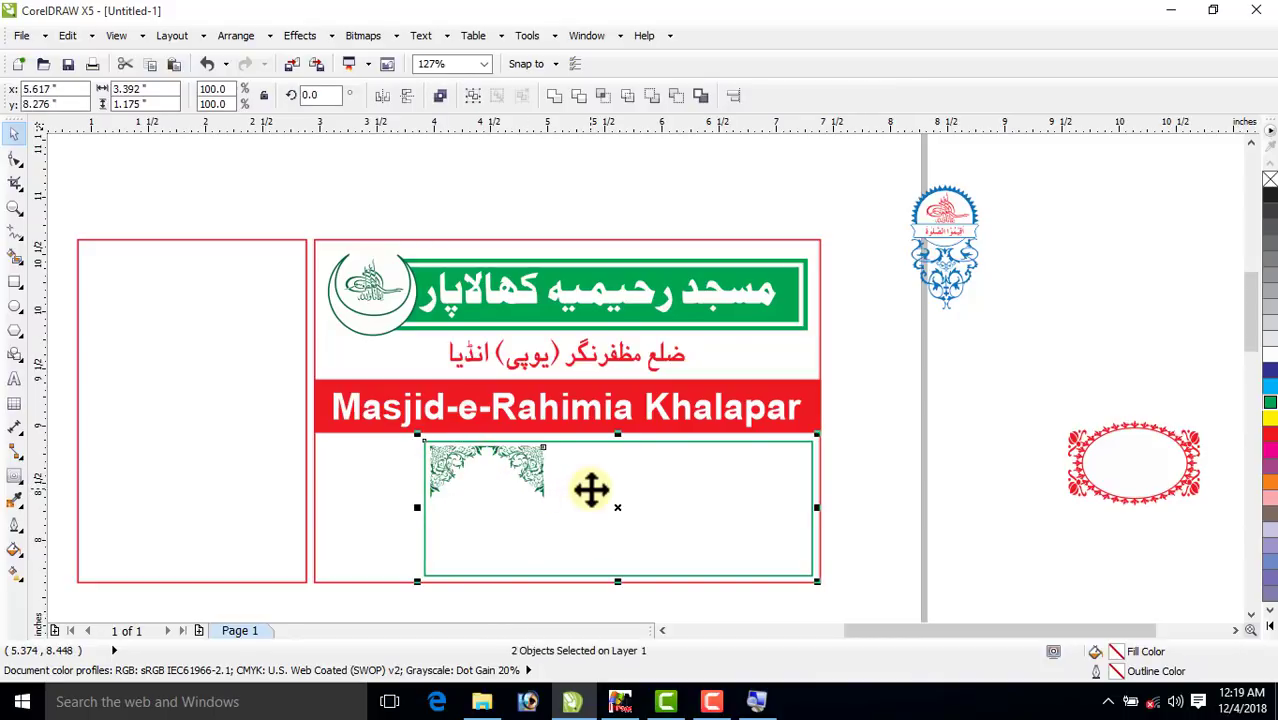
key(r)
key(Escape)
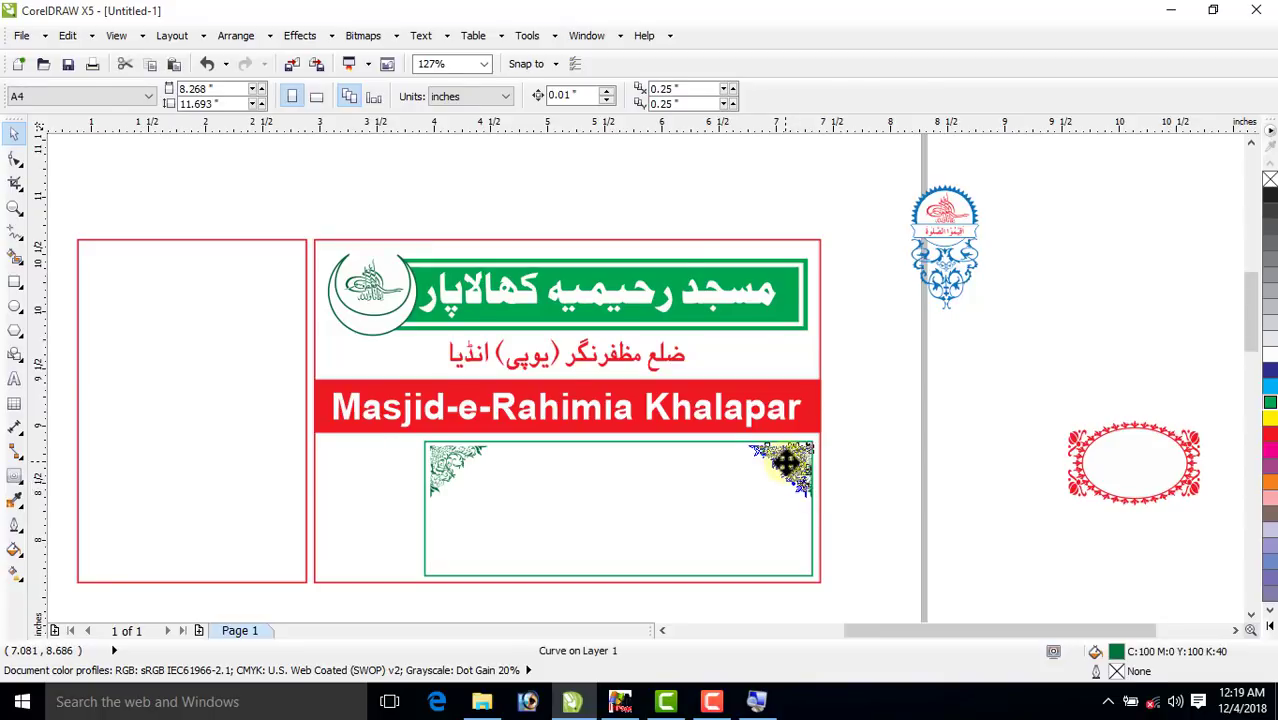
click(797, 480)
click(895, 472)
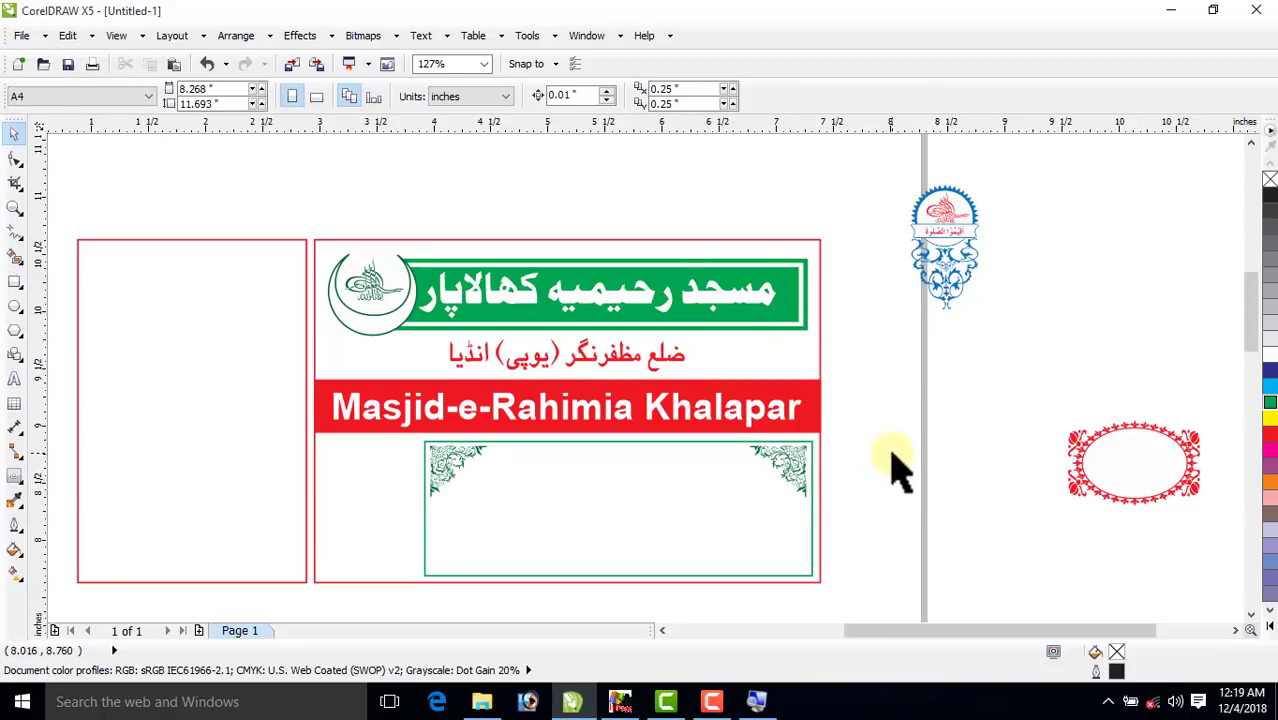
Lower the two upper corner ornaments together slightly within the green frame.
click(14, 207)
drag(347, 397, 888, 591)
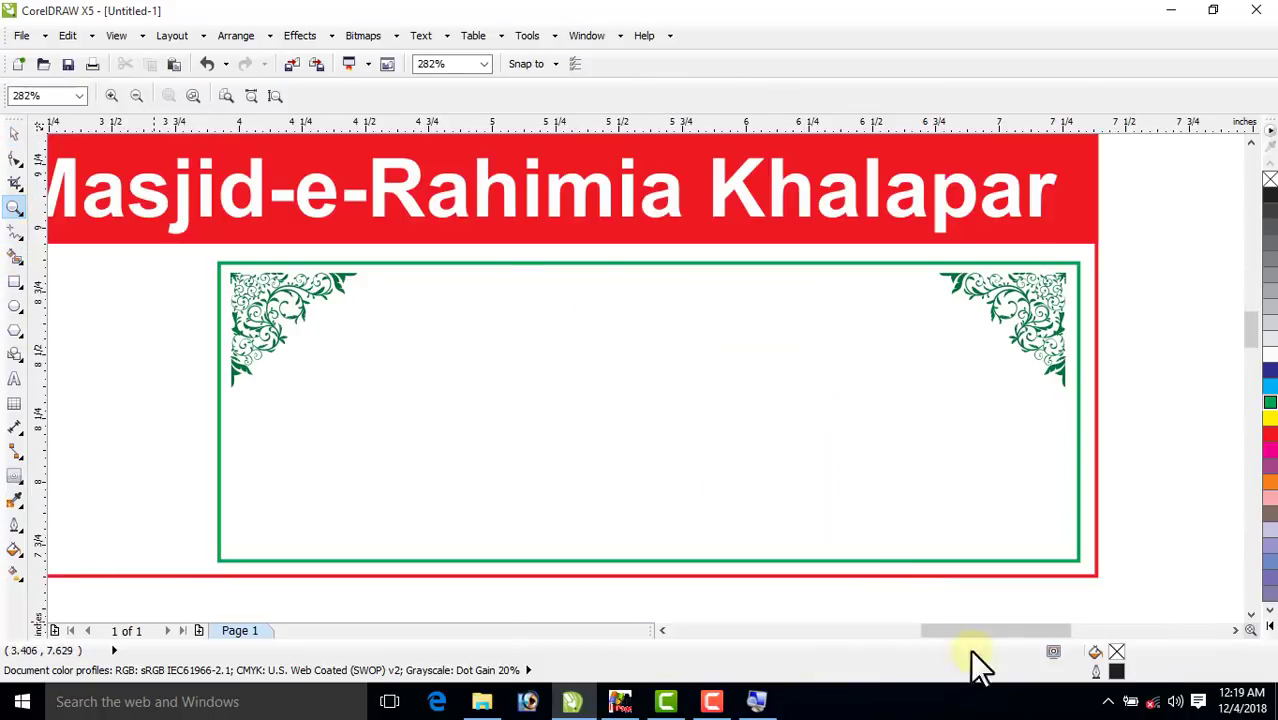
click(15, 134)
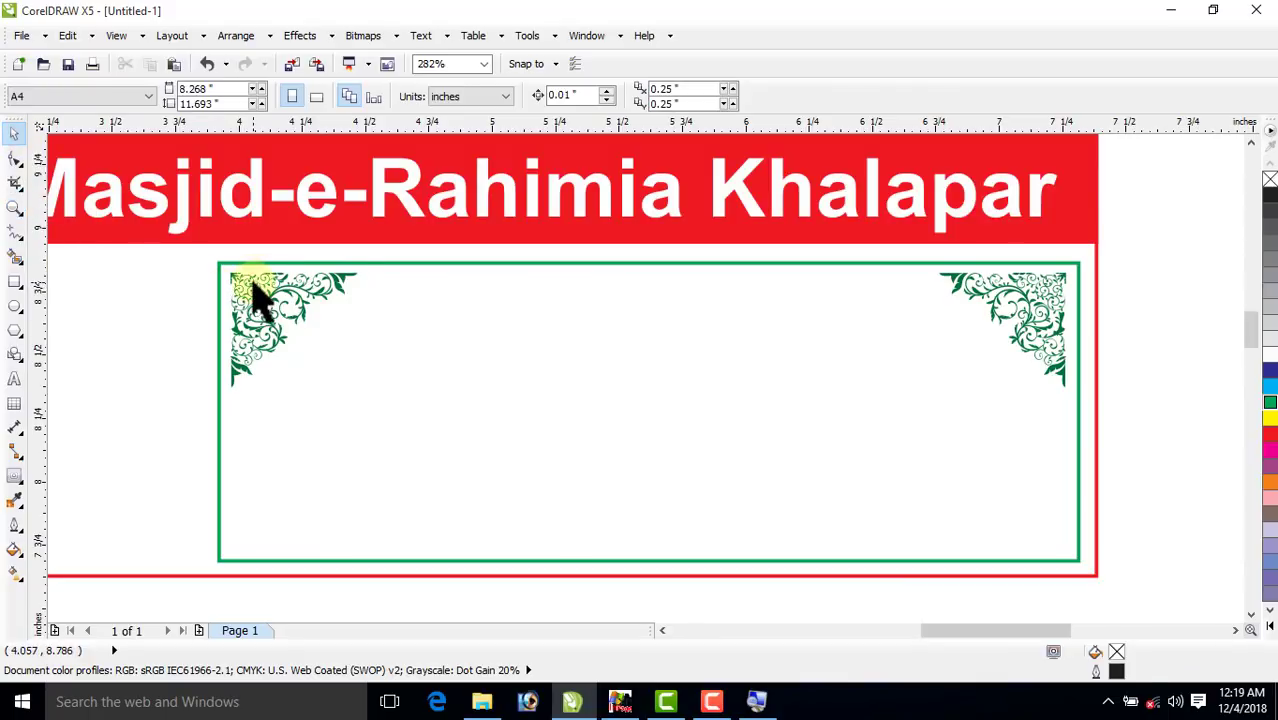
click(257, 290)
shift+click(1025, 314)
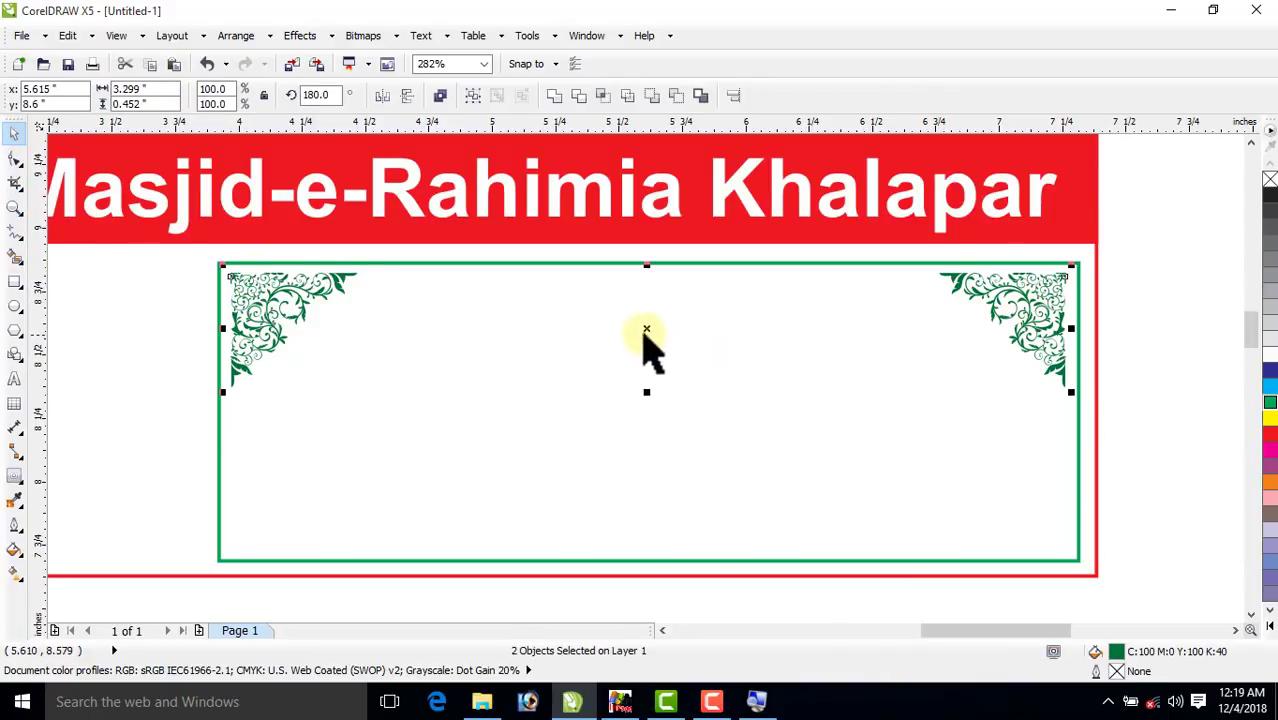
drag(648, 328, 645, 337)
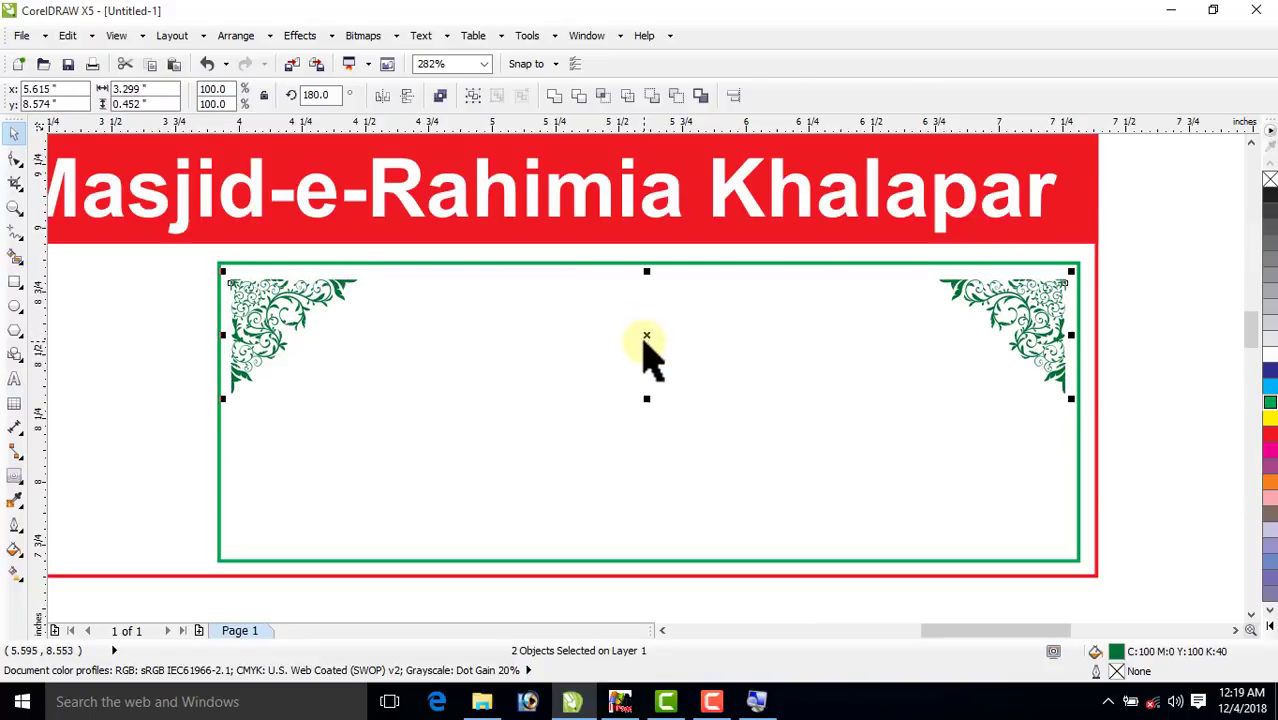
Group the two upper ornaments and place a vertically mirrored copy of the pair in the frame's lower corners.
key(ctrl+g)
drag(646, 277, 640, 510)
drag(650, 449, 646, 491)
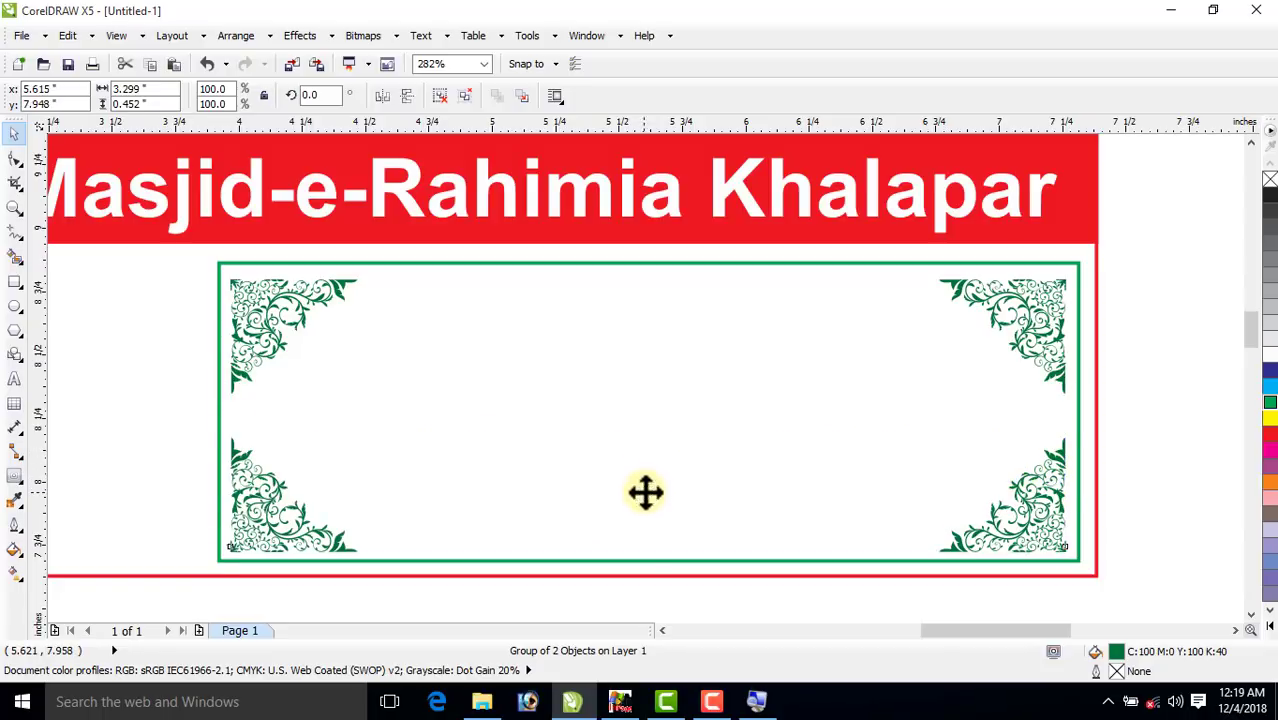
Try to group the corner ornaments and align them with the green frame, and undo the alignment.
shift+click(1015, 318)
key(ctrl+g)
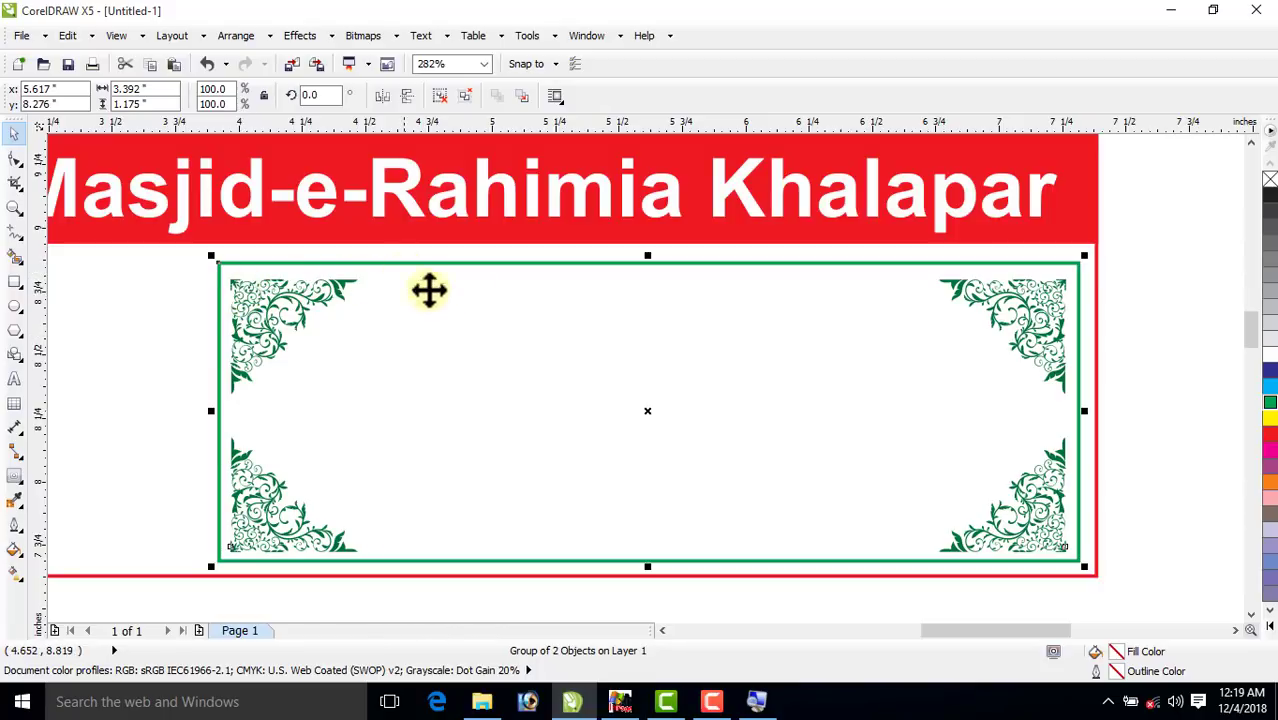
drag(1136, 249, 150, 620)
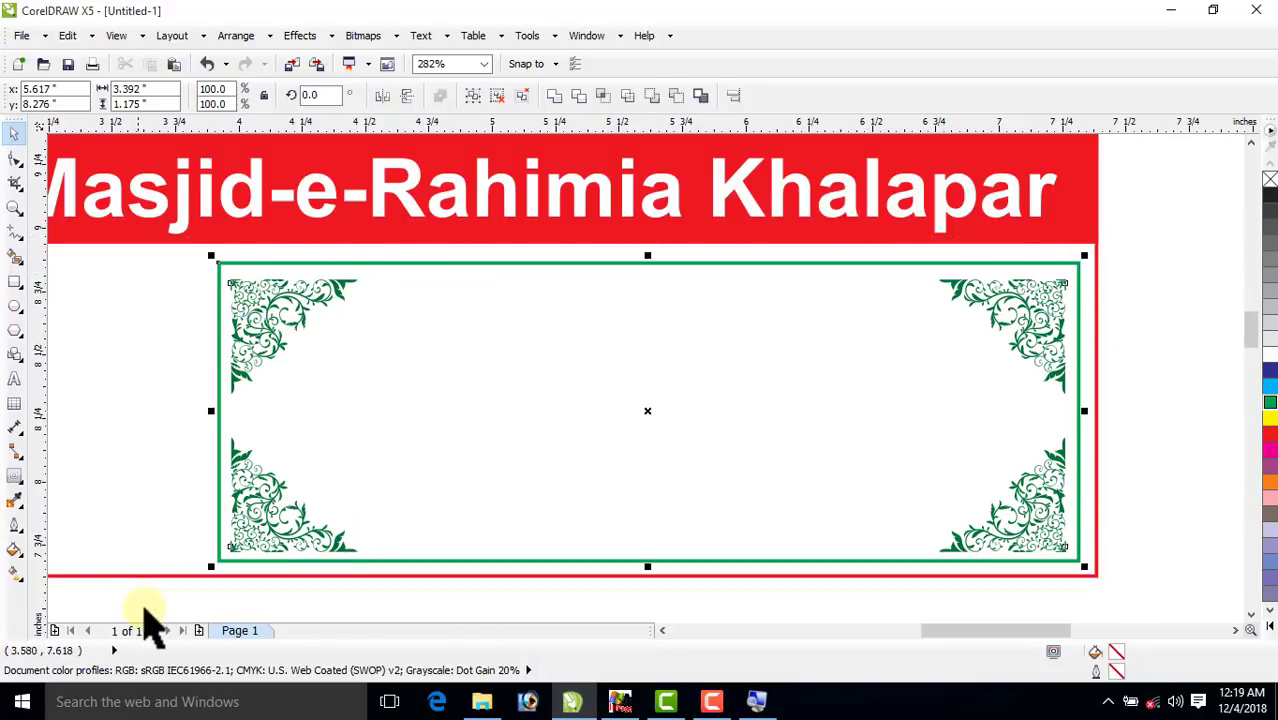
key(p)
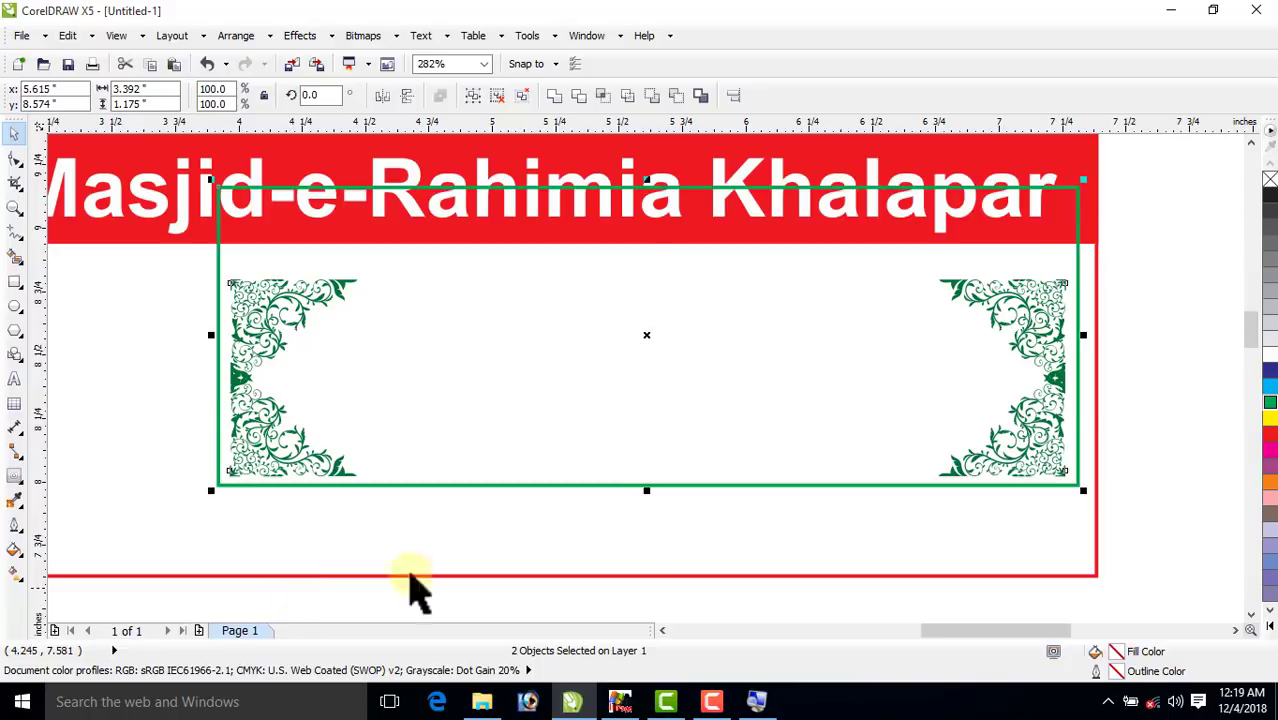
key(ctrl+z)
Try to group the upper ornament pair with the lower pair and frame, and undo the test move.
key(ctrl+g)
mouse_move(1033, 322)
mouse_down()
mouse_move(1033, 381)
mouse_move(1033, 322)
mouse_up()
drag(1150, 250, 160, 458)
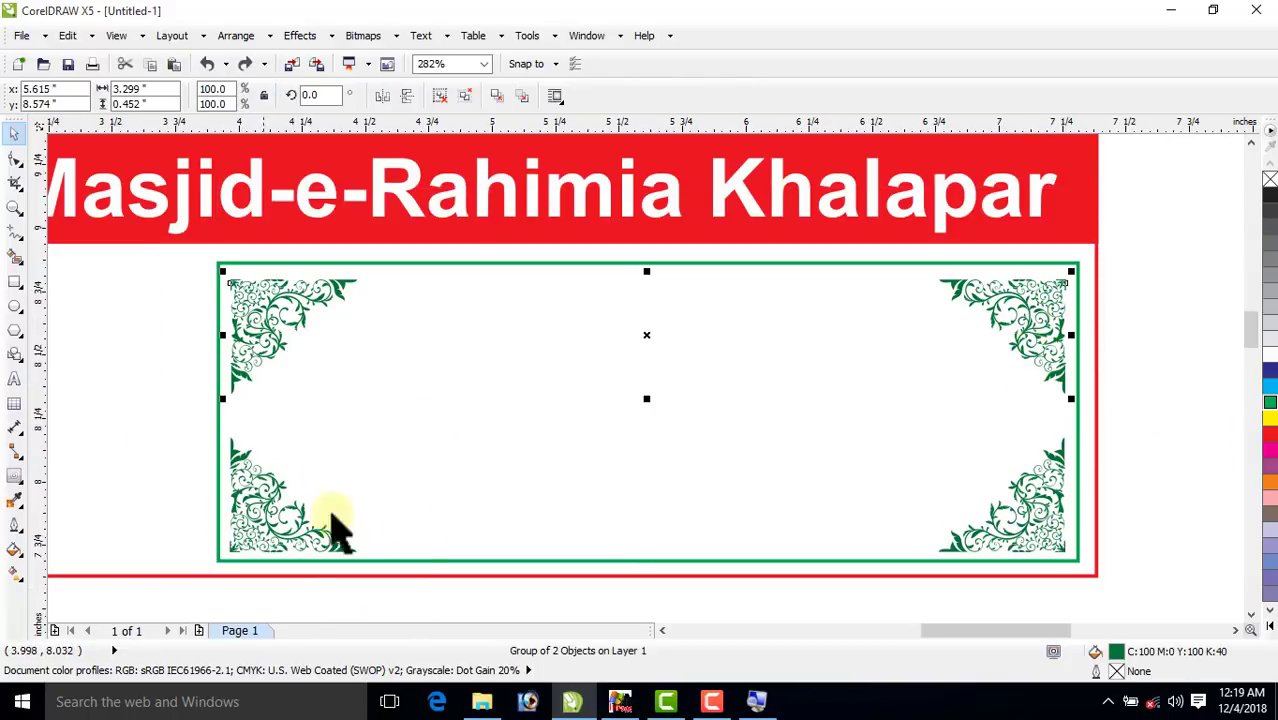
shift+click(255, 515)
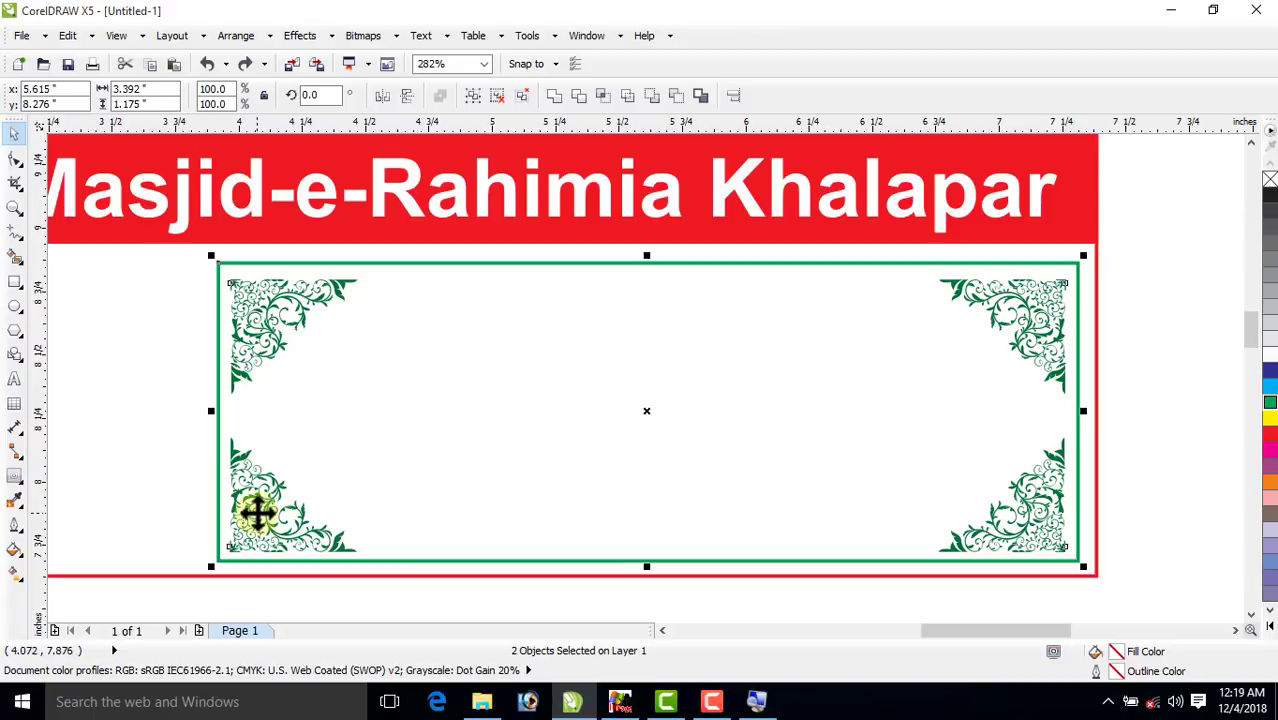
key(ctrl+g)
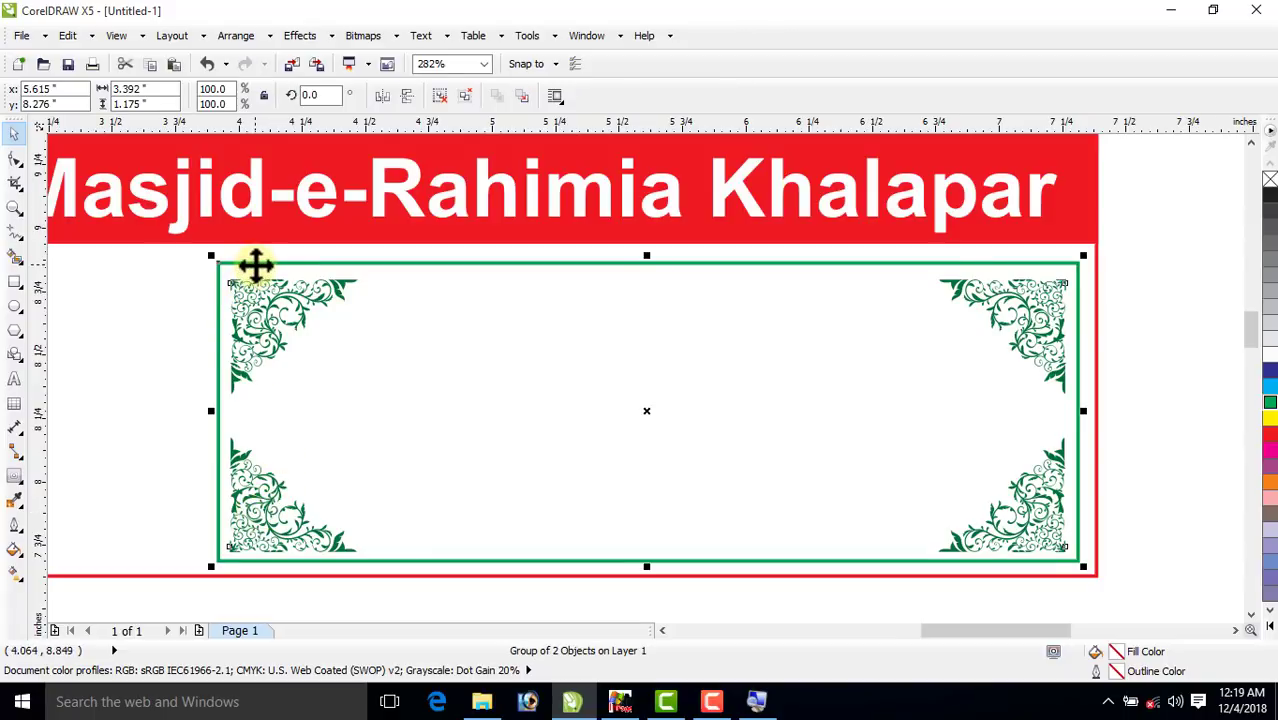
drag(234, 325, 267, 380)
key(ctrl+z)
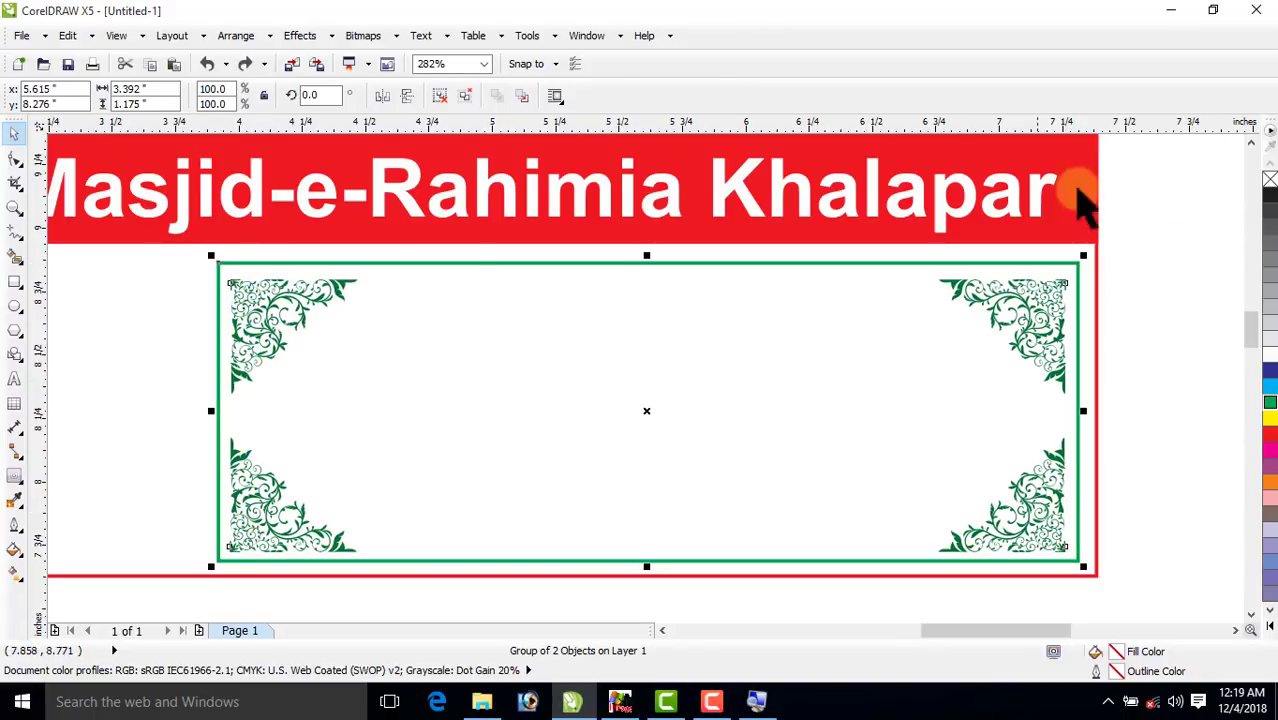
Try to centre the upper ornament pair horizontally with the green frame, and undo the alignment.
click(1182, 295)
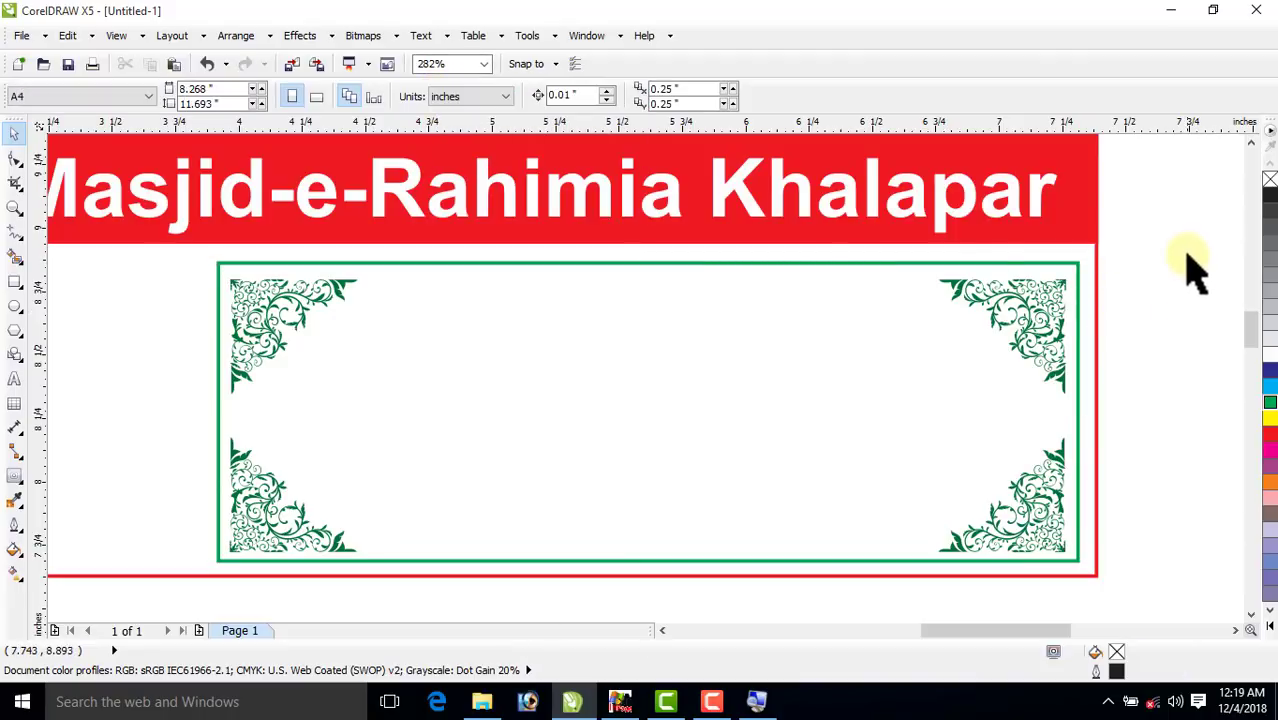
click(221, 574)
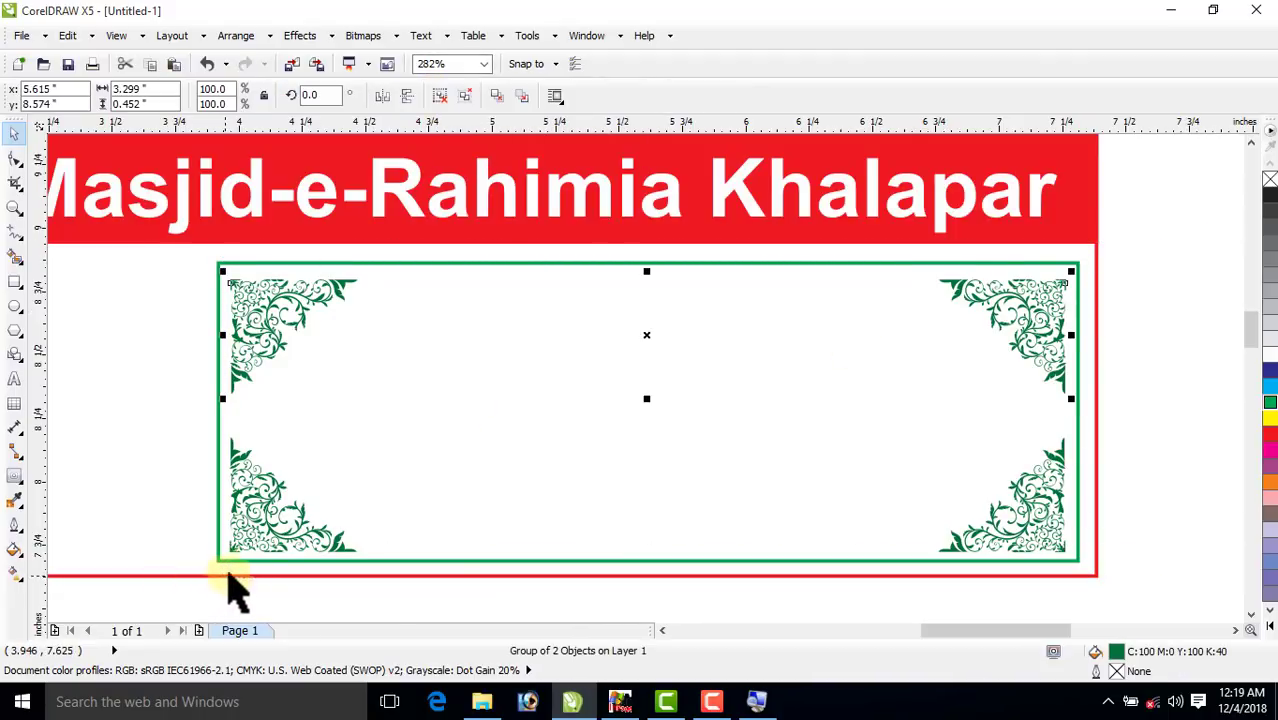
shift+click(220, 303)
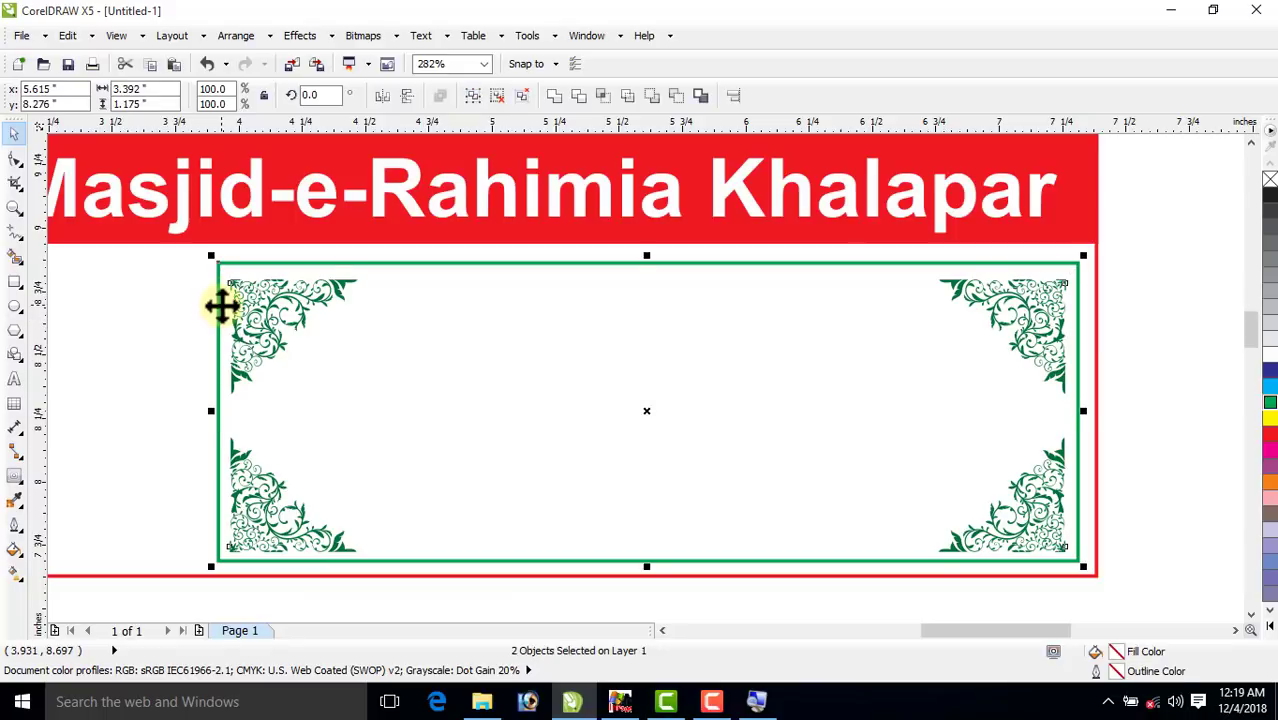
key(c)
key(ctrl+z)
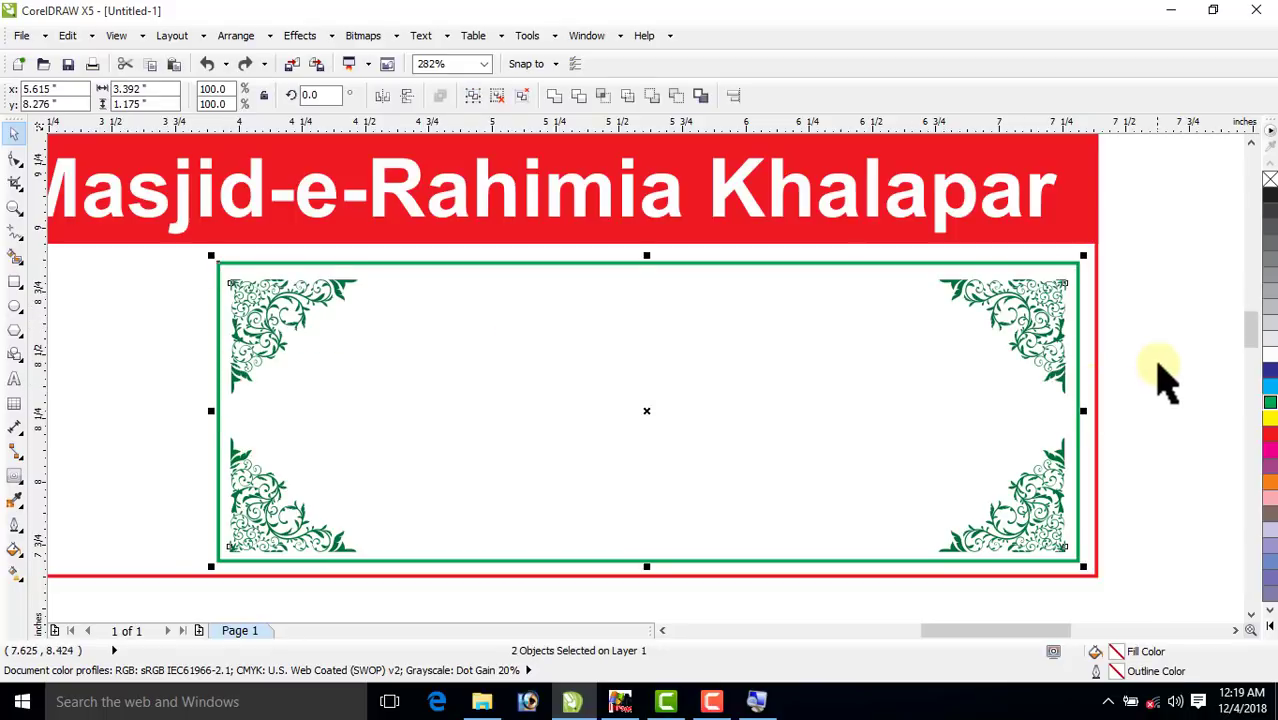
Try moving the ornament groups to check which objects are grouped with the frame, and undo the moves.
click(1162, 275)
drag(197, 553, 236, 586)
click(268, 347)
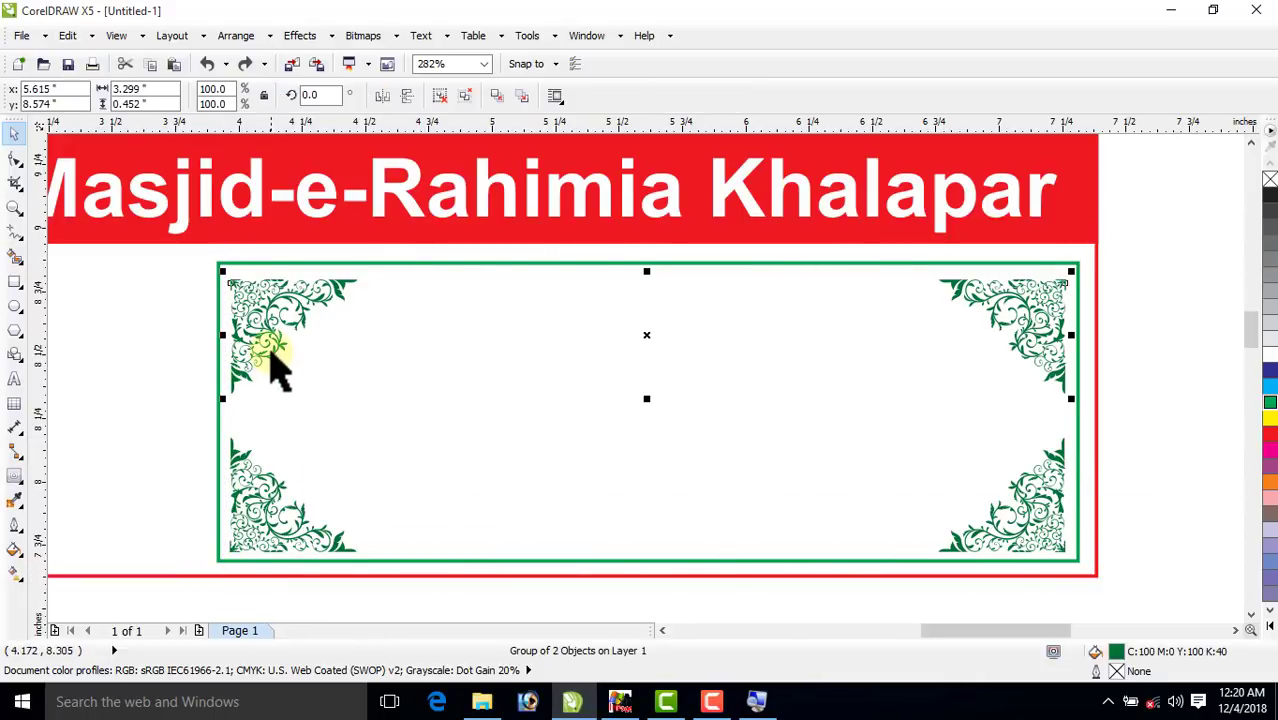
drag(254, 333, 312, 368)
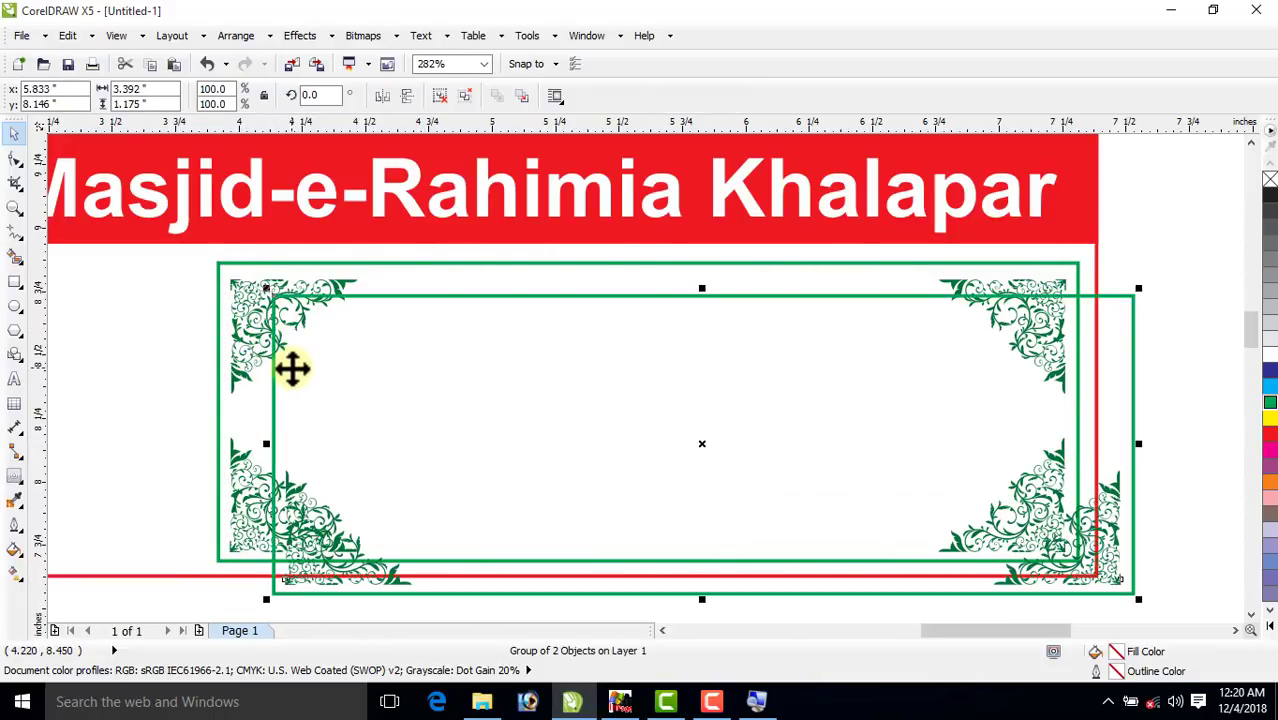
key(Escape)
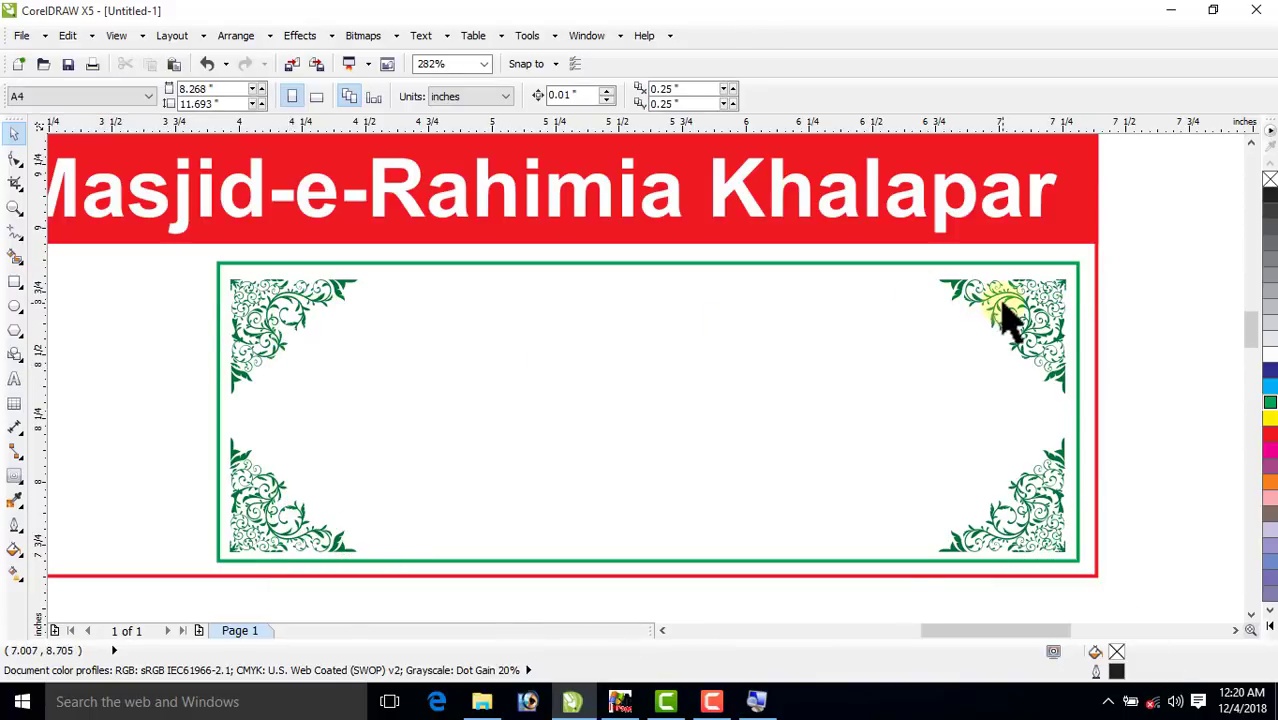
drag(1004, 314, 912, 378)
key(Escape)
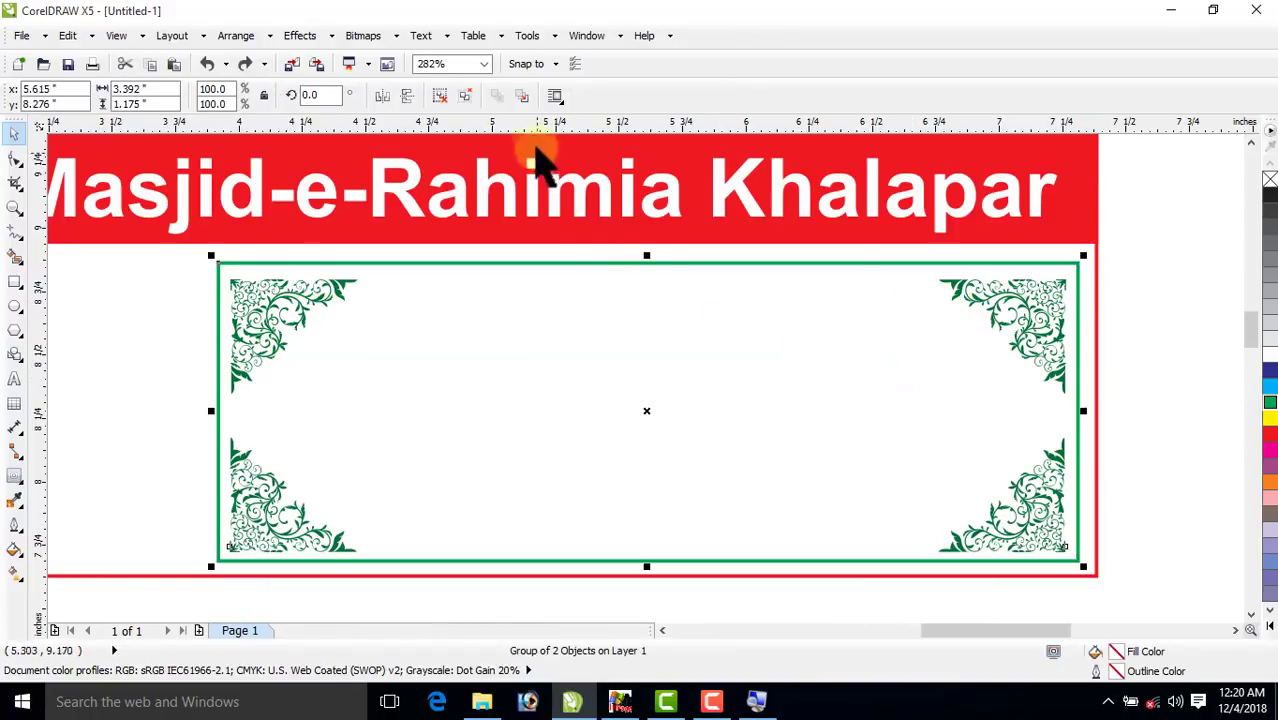
Ungroup the green frame from its ornaments and group the upper and lower corner ornament pairs together.
click(439, 96)
click(1125, 330)
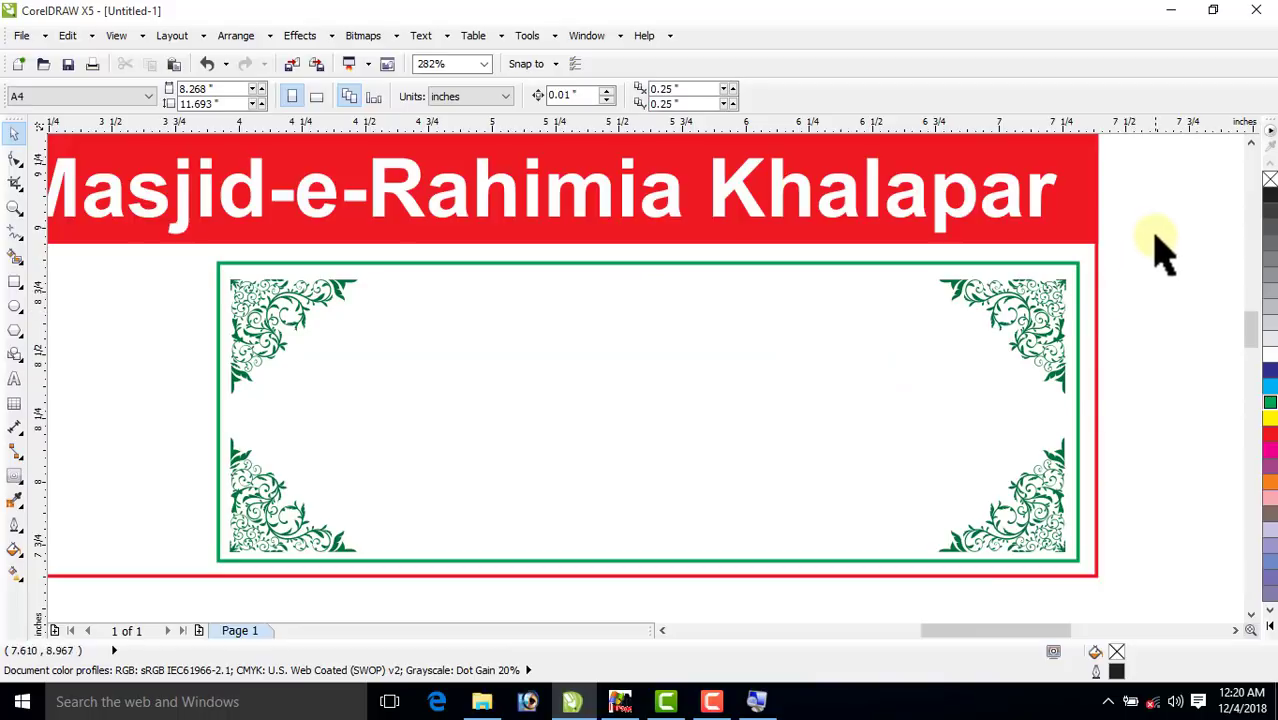
drag(237, 569, 222, 586)
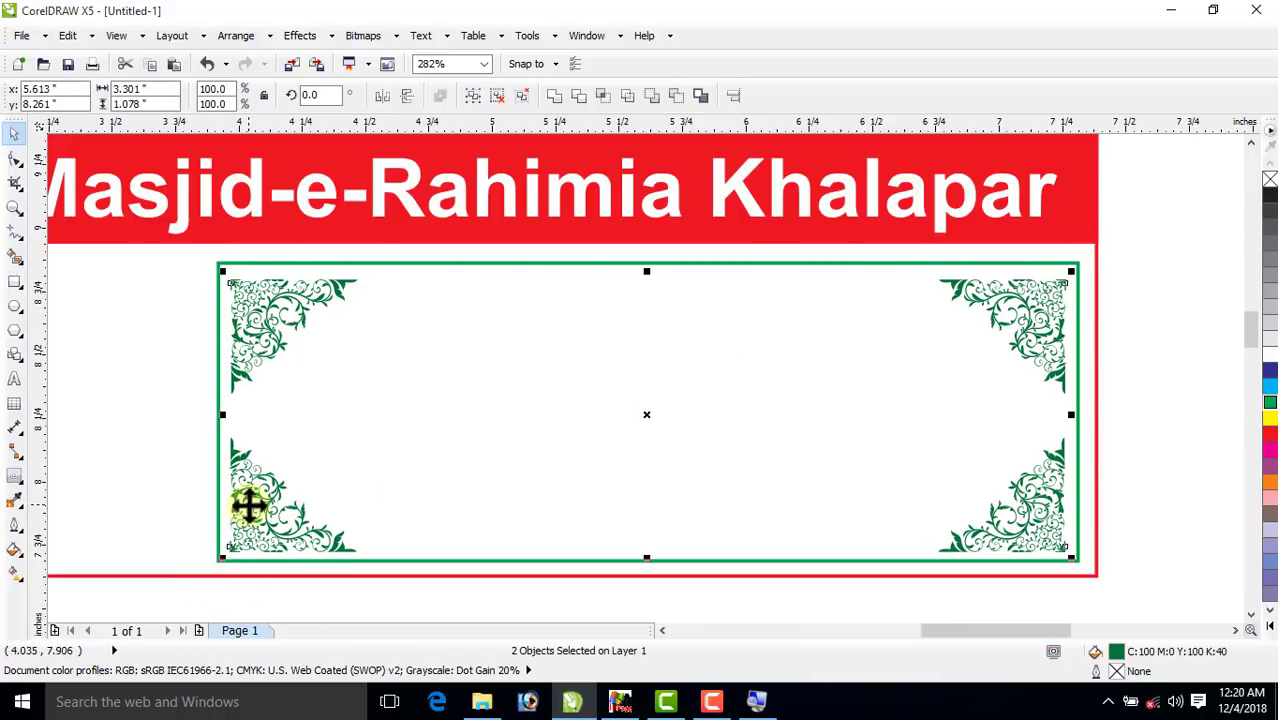
drag(248, 508, 478, 497)
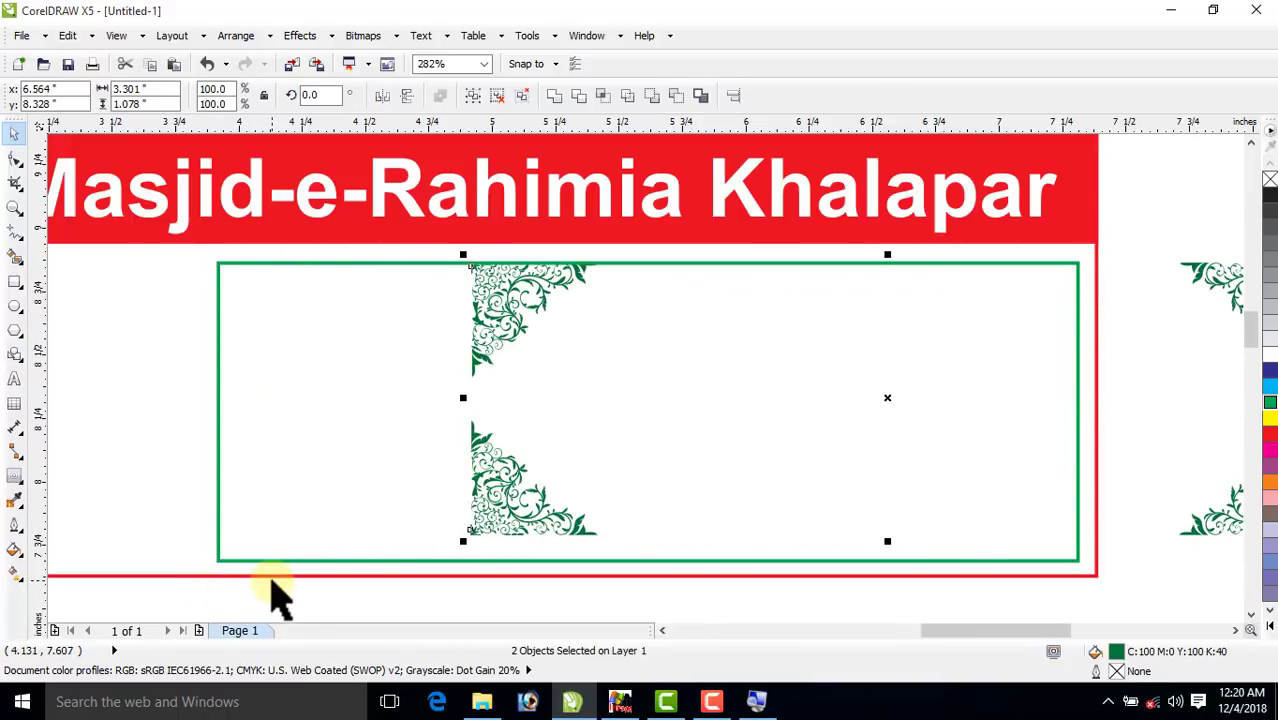
key(ctrl+z)
key(ctrl+g)
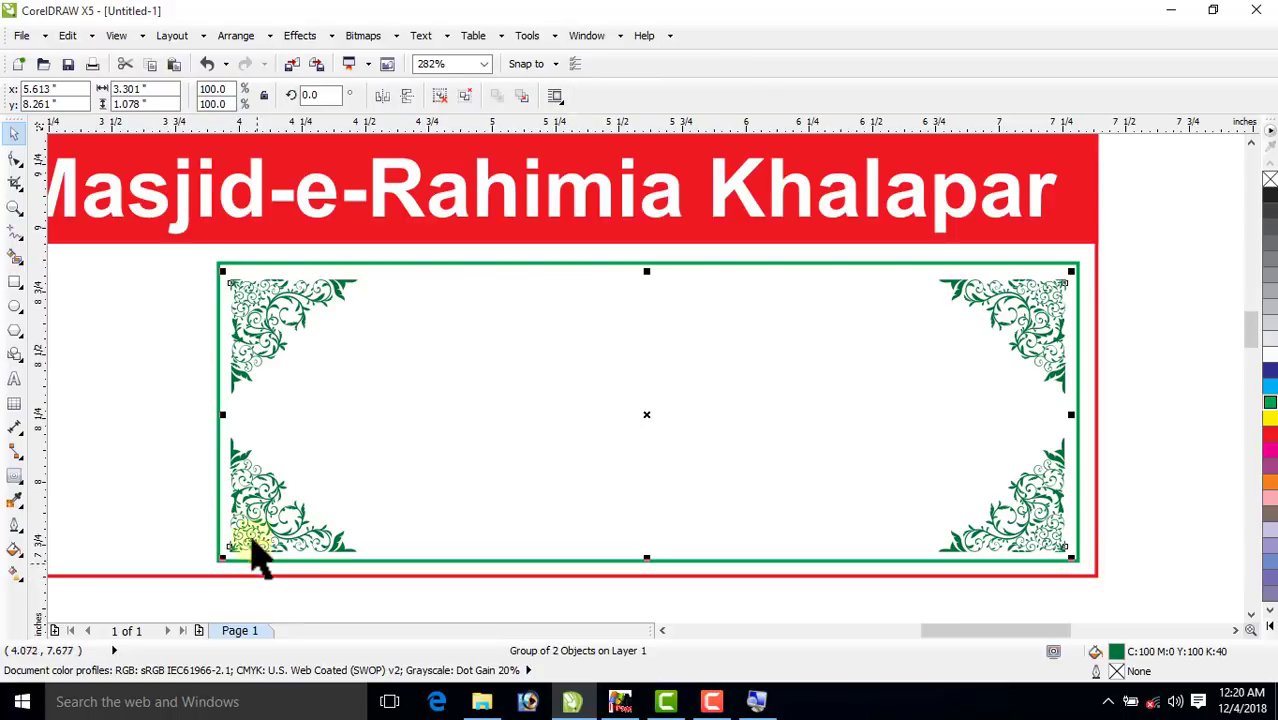
Centre the grouped corner ornaments vertically within the green frame.
shift+click(221, 348)
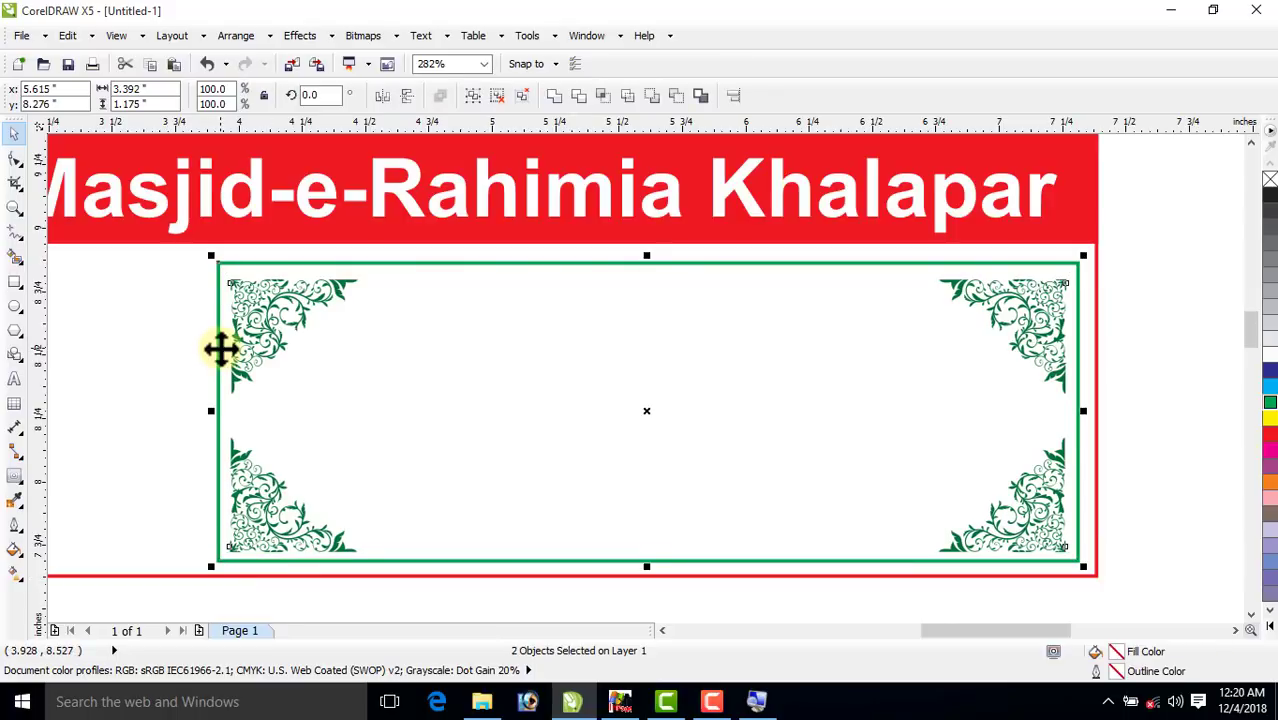
key(e)
click(1155, 440)
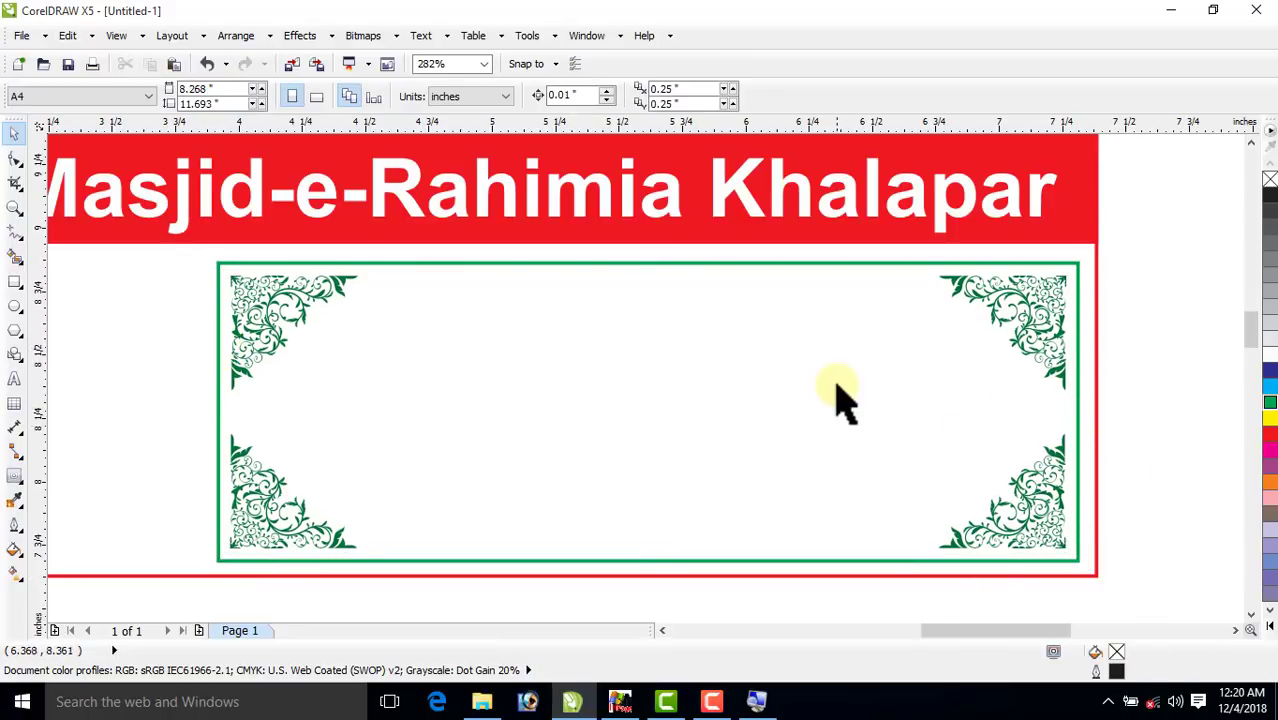
Move the red oval ornament into the green frame and centre it there horizontally and vertically.
key(F4)
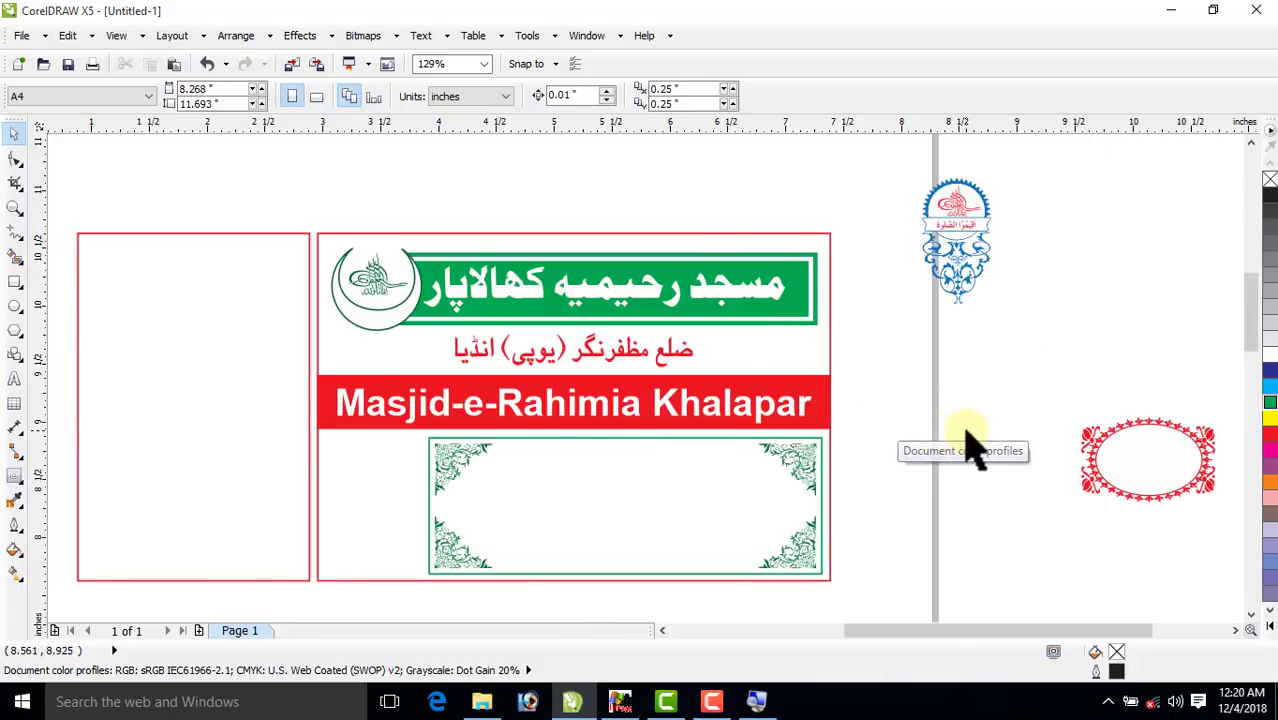
drag(1099, 428, 583, 470)
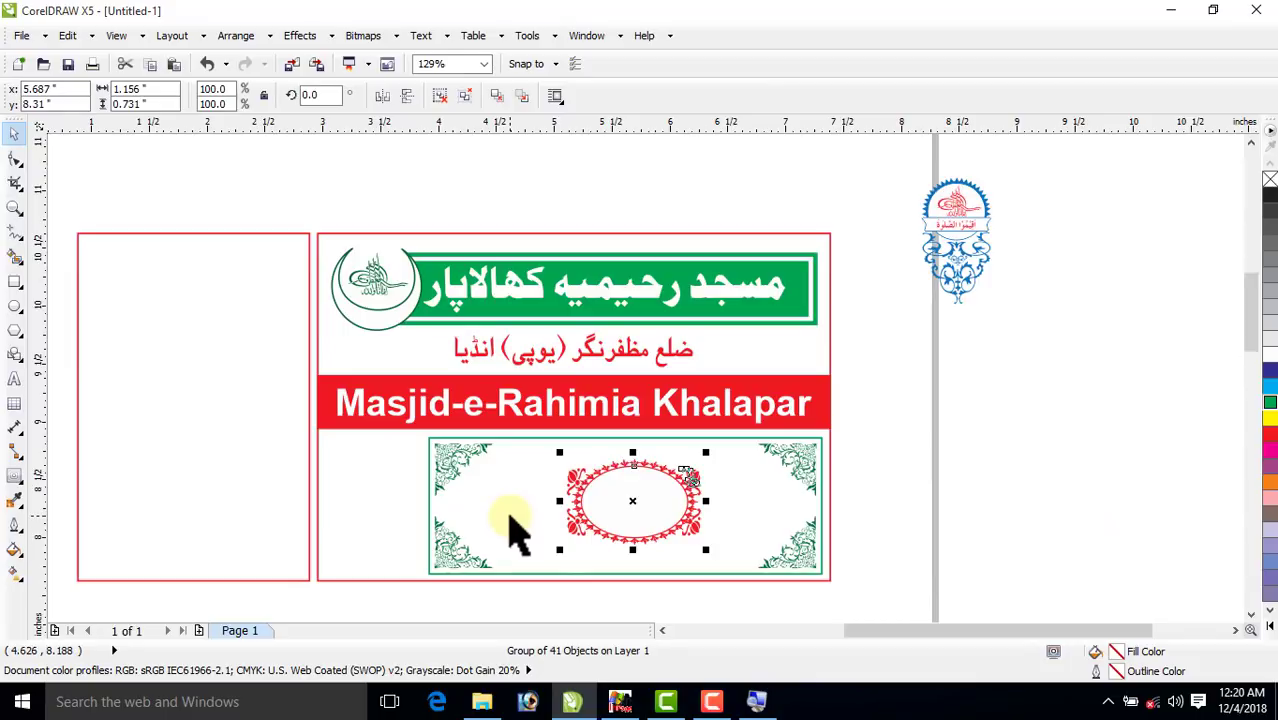
shift+click(510, 518)
key(e)
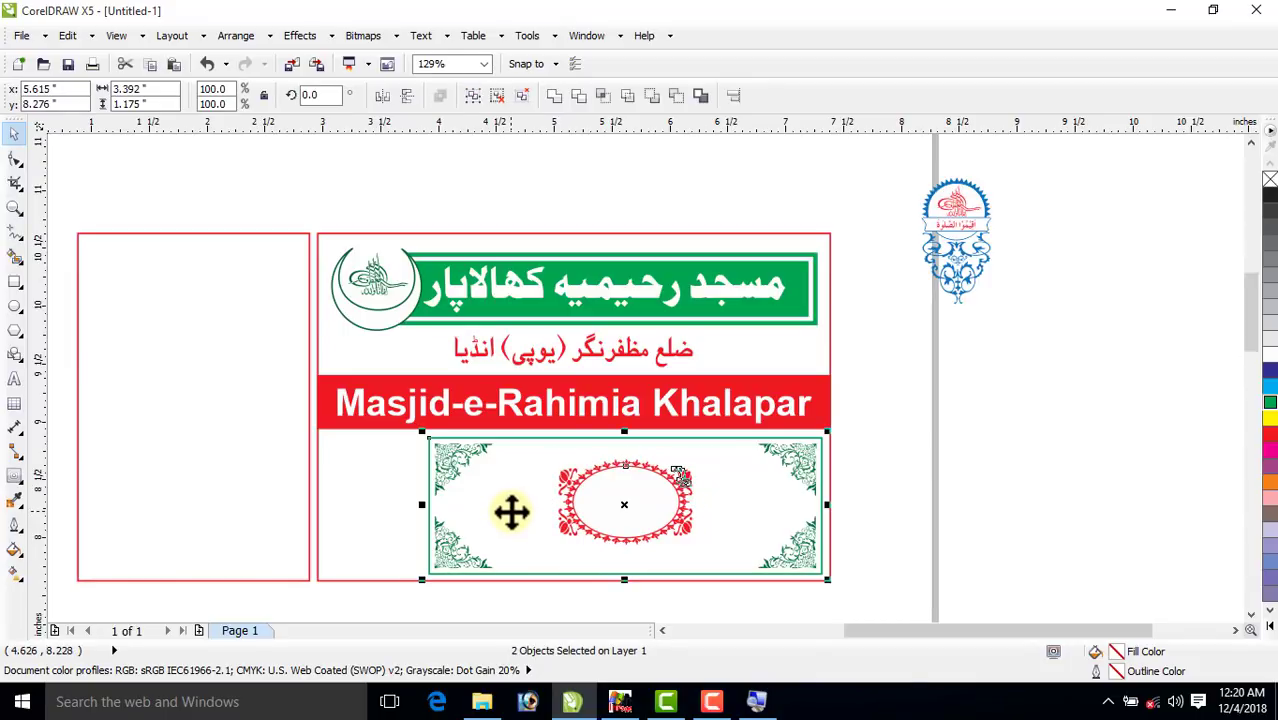
key(c)
click(1110, 352)
Move the blue emblem into the empty space beside the green frame, below the red title band.
drag(1055, 164, 845, 345)
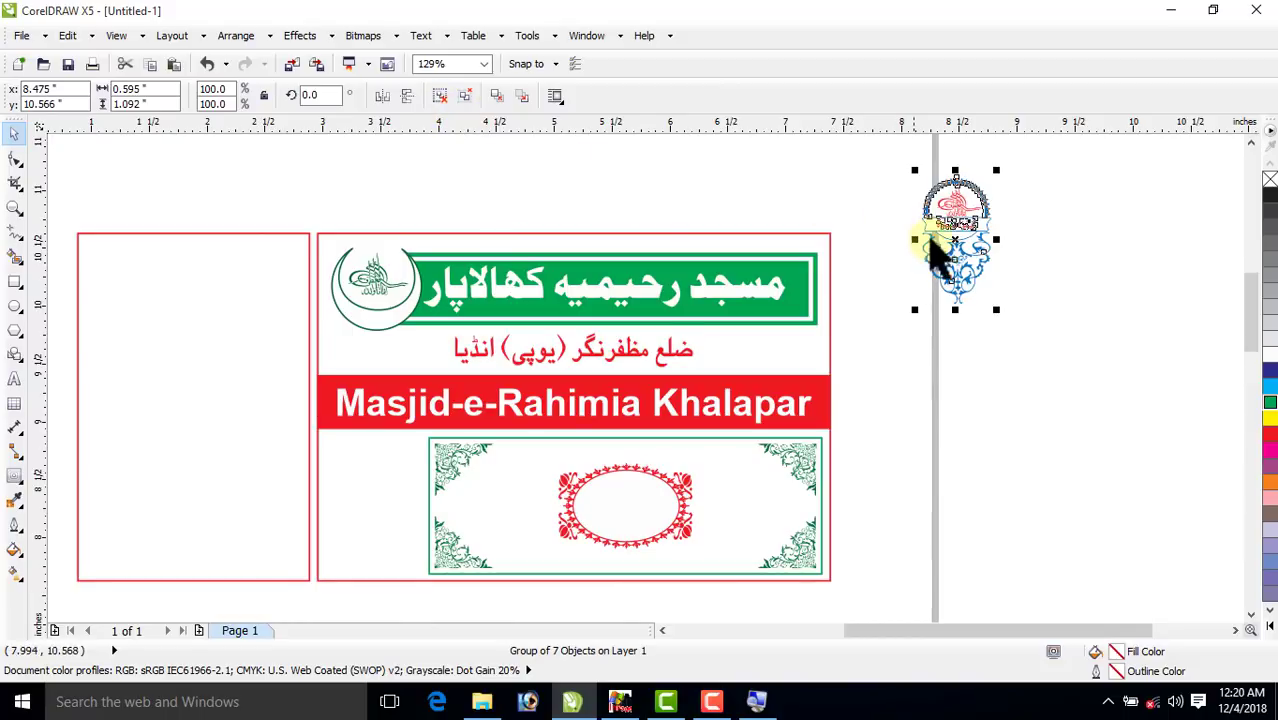
drag(970, 223, 376, 497)
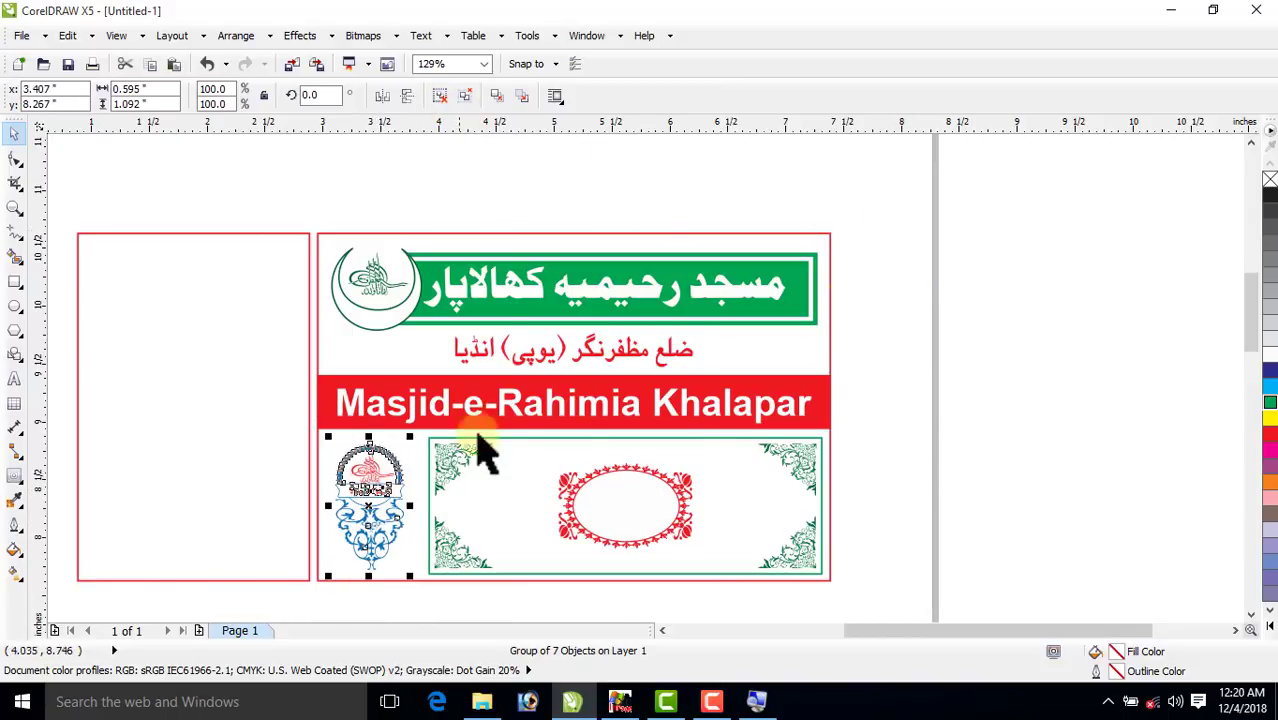
key(F4)
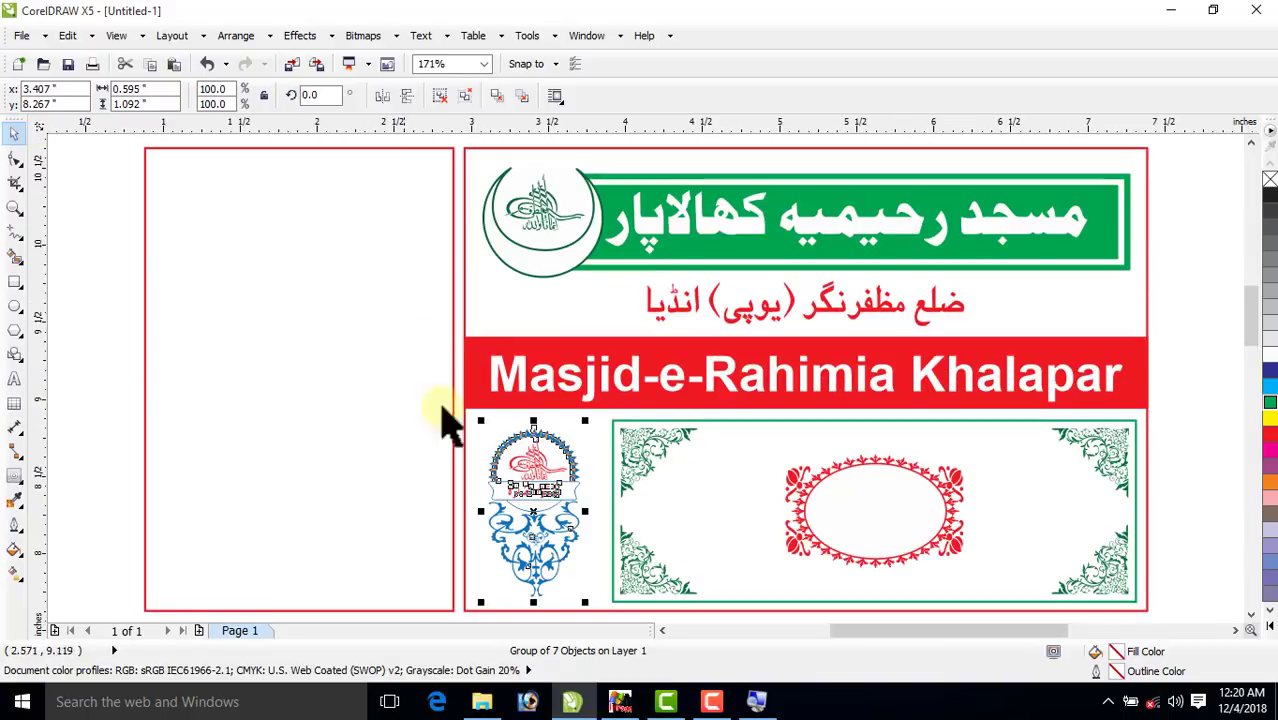
click(100, 333)
Ungroup the blue emblem and delete the red calligraphy and the red Arabic text inside it.
click(557, 513)
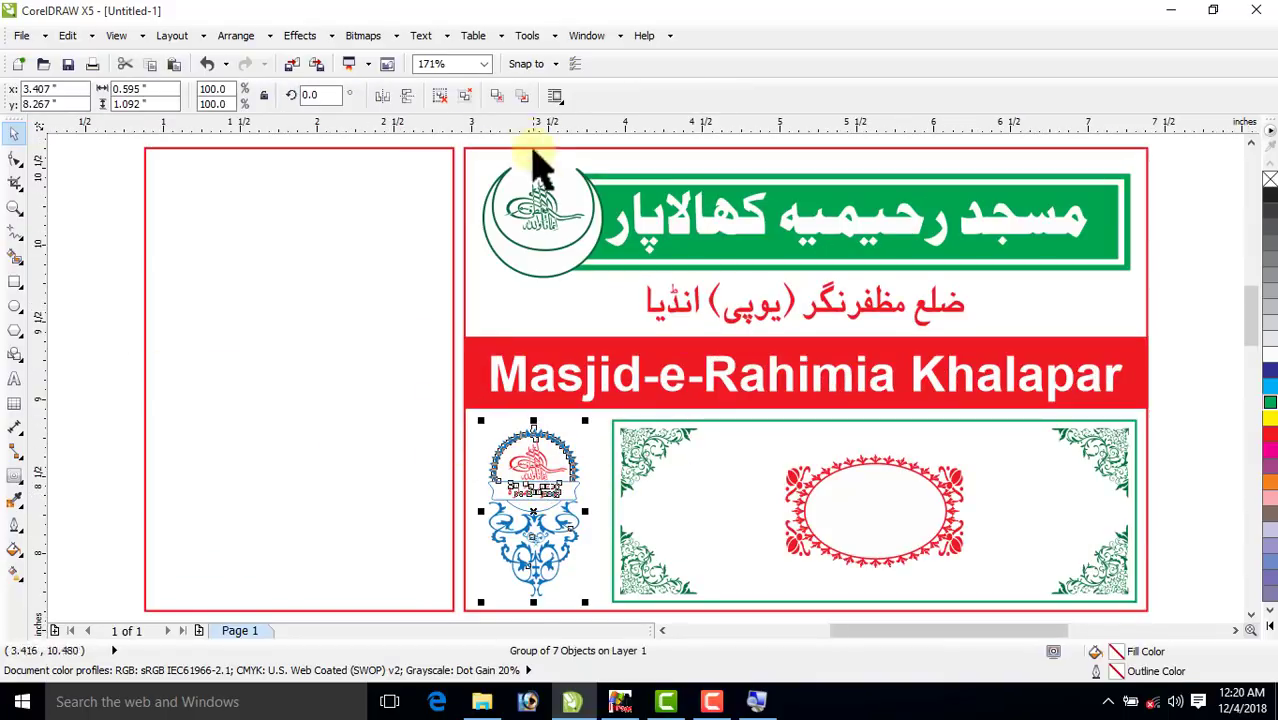
click(439, 97)
click(105, 232)
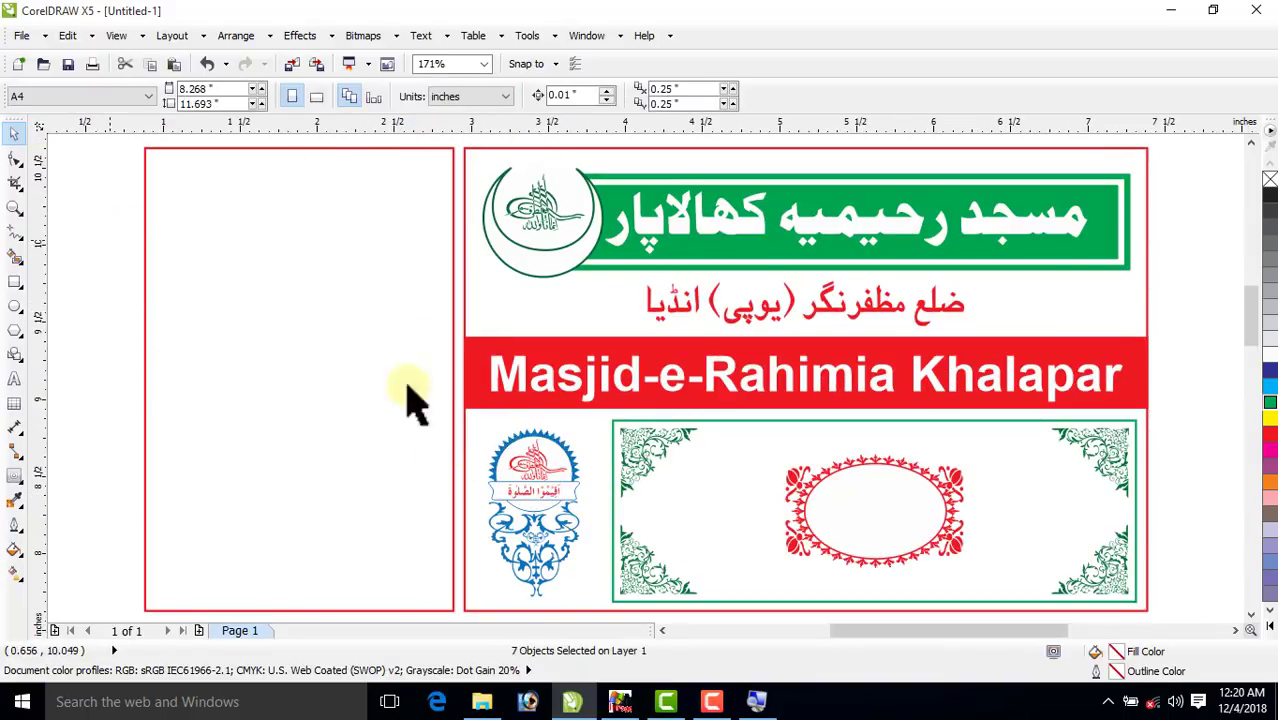
click(535, 465)
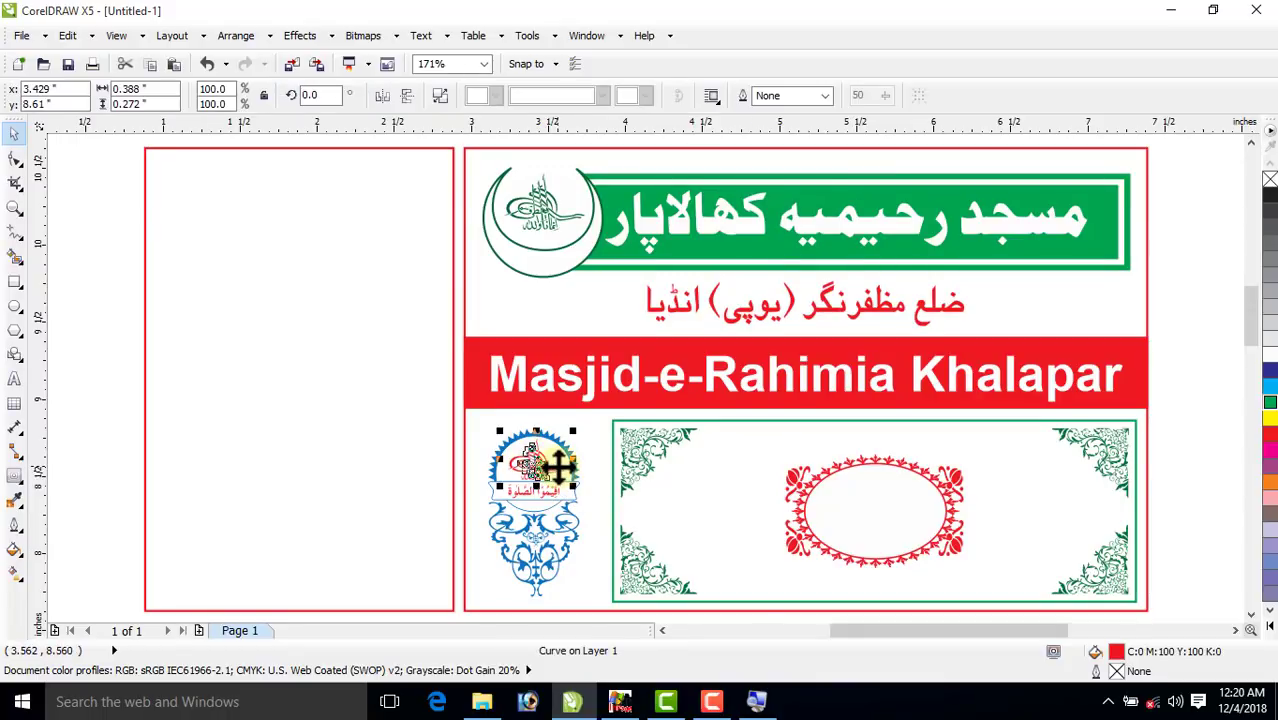
key(Delete)
click(532, 497)
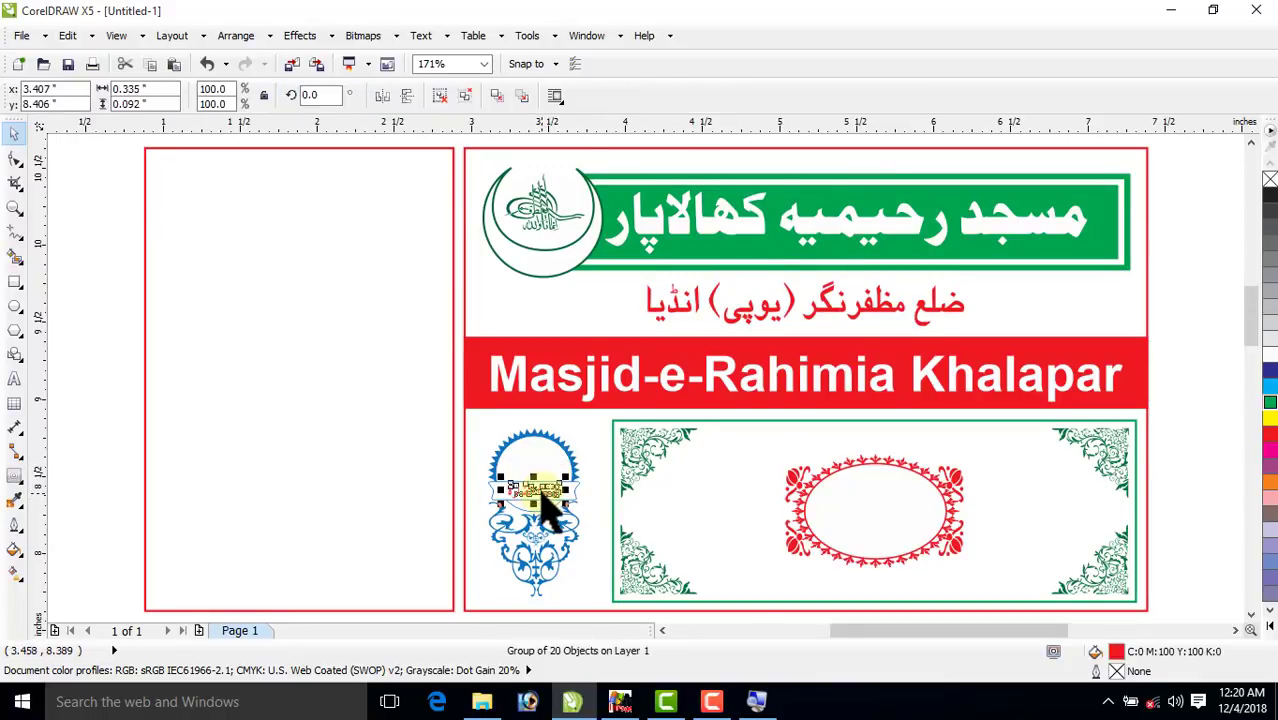
key(Delete)
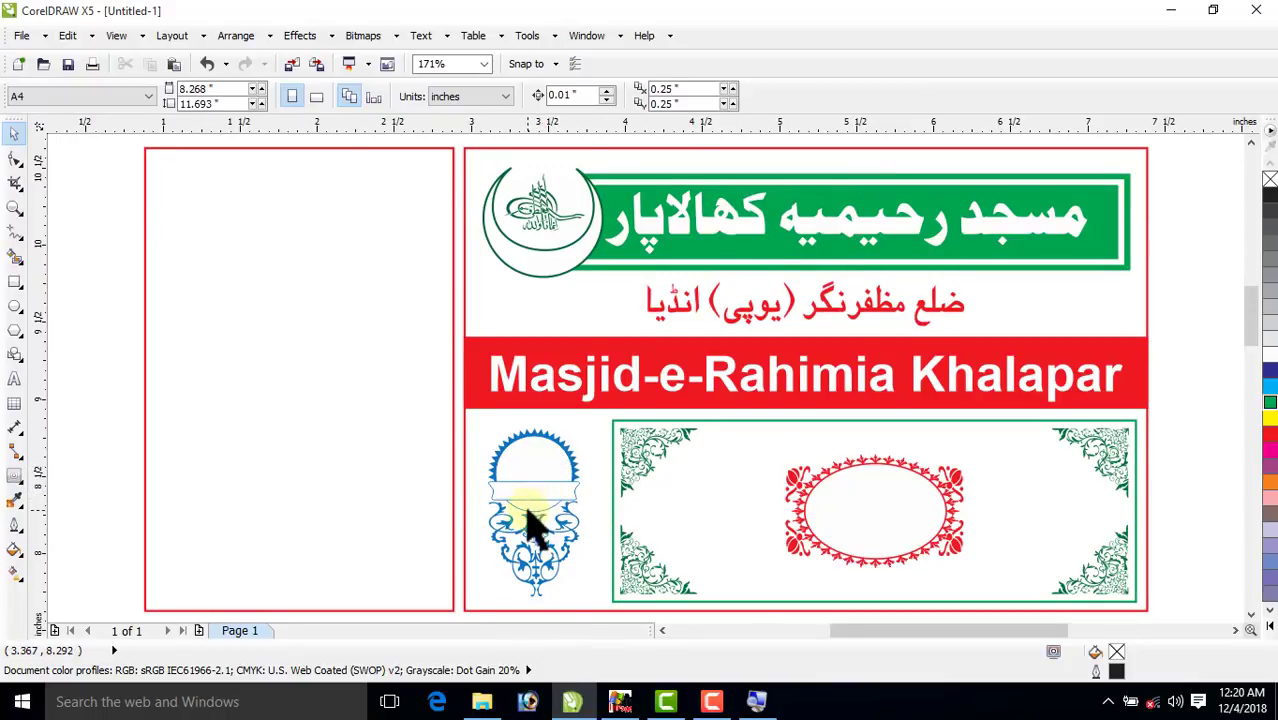
Ungroup the green header and its crescent emblem, and delete the calligraphy inside the crescent.
click(540, 216)
click(440, 95)
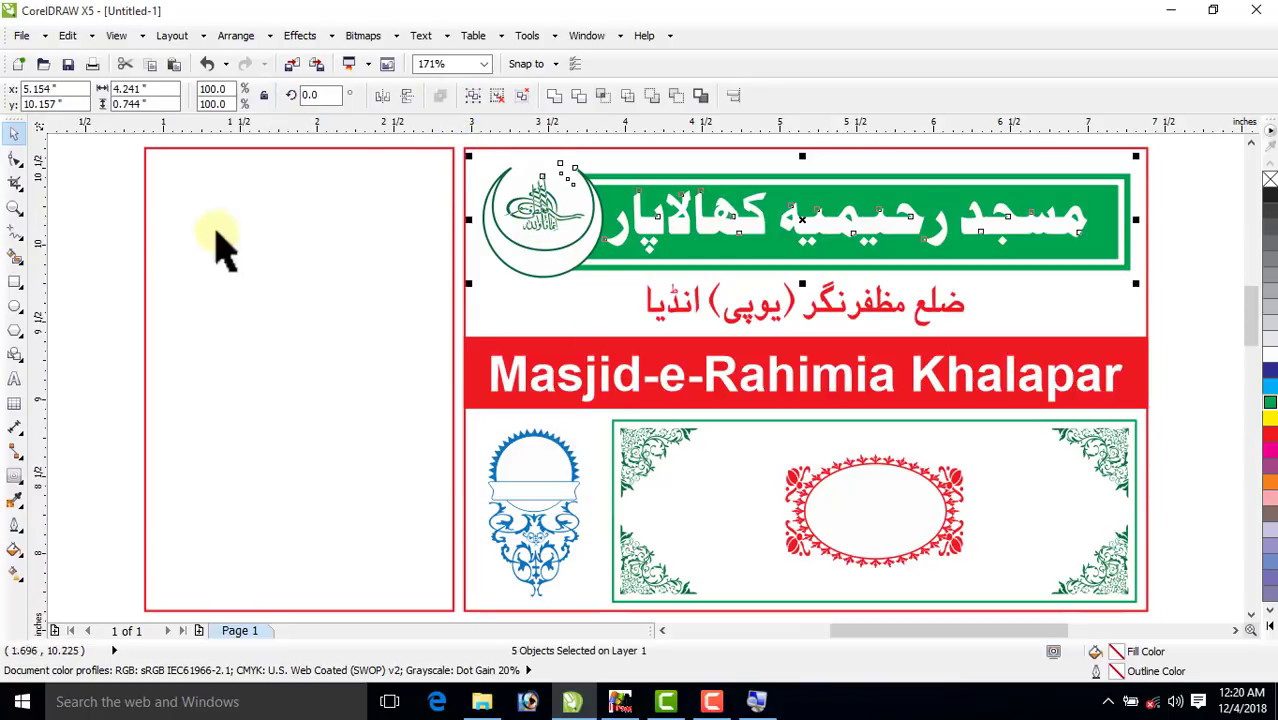
click(108, 223)
click(556, 228)
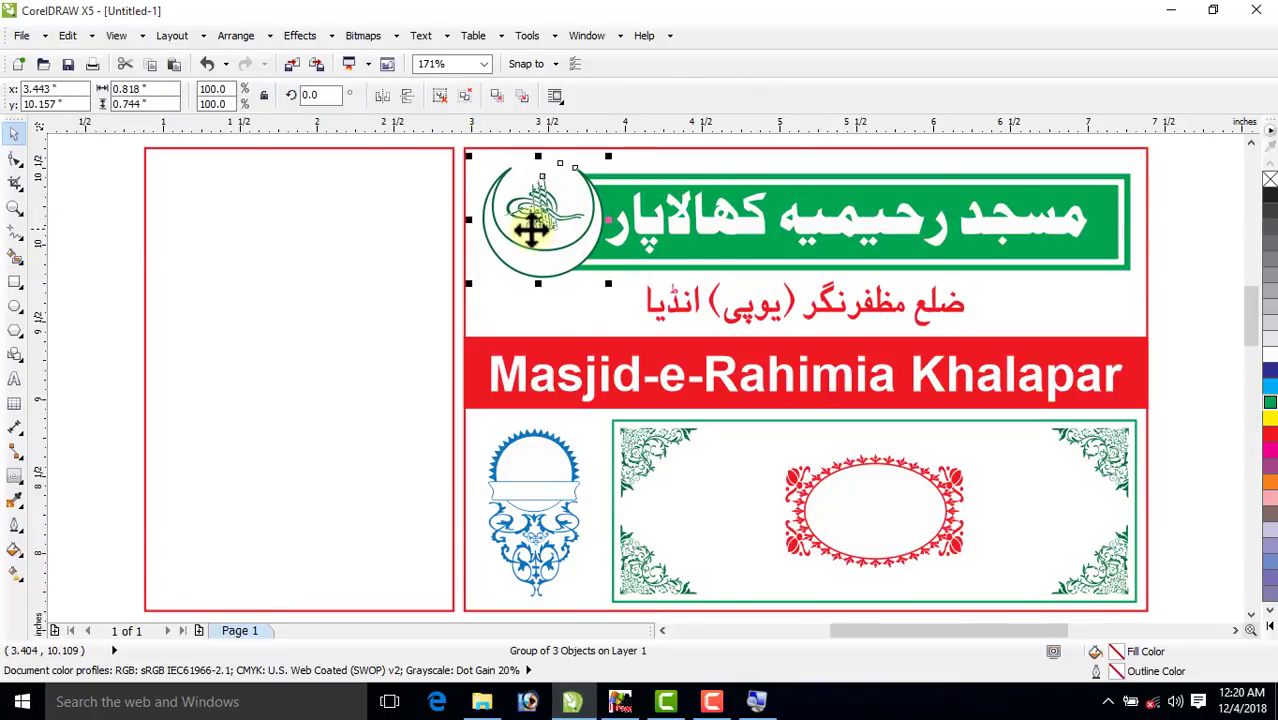
click(499, 157)
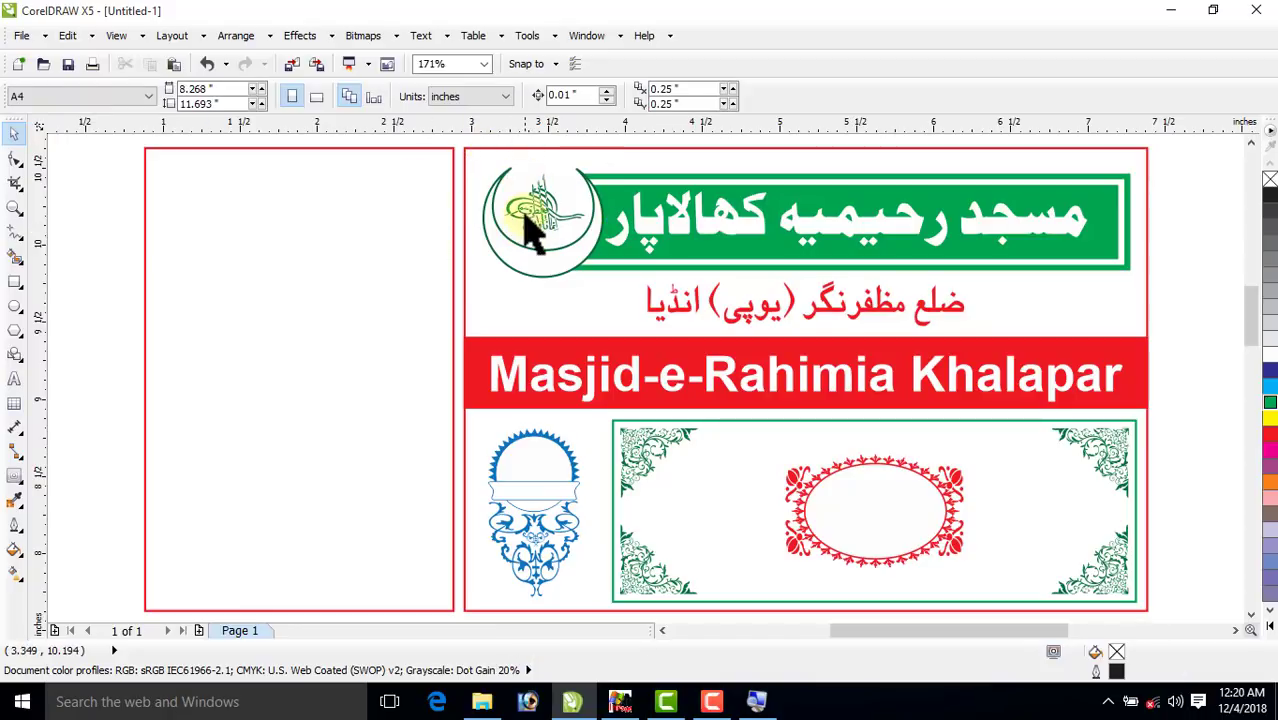
click(528, 232)
click(442, 97)
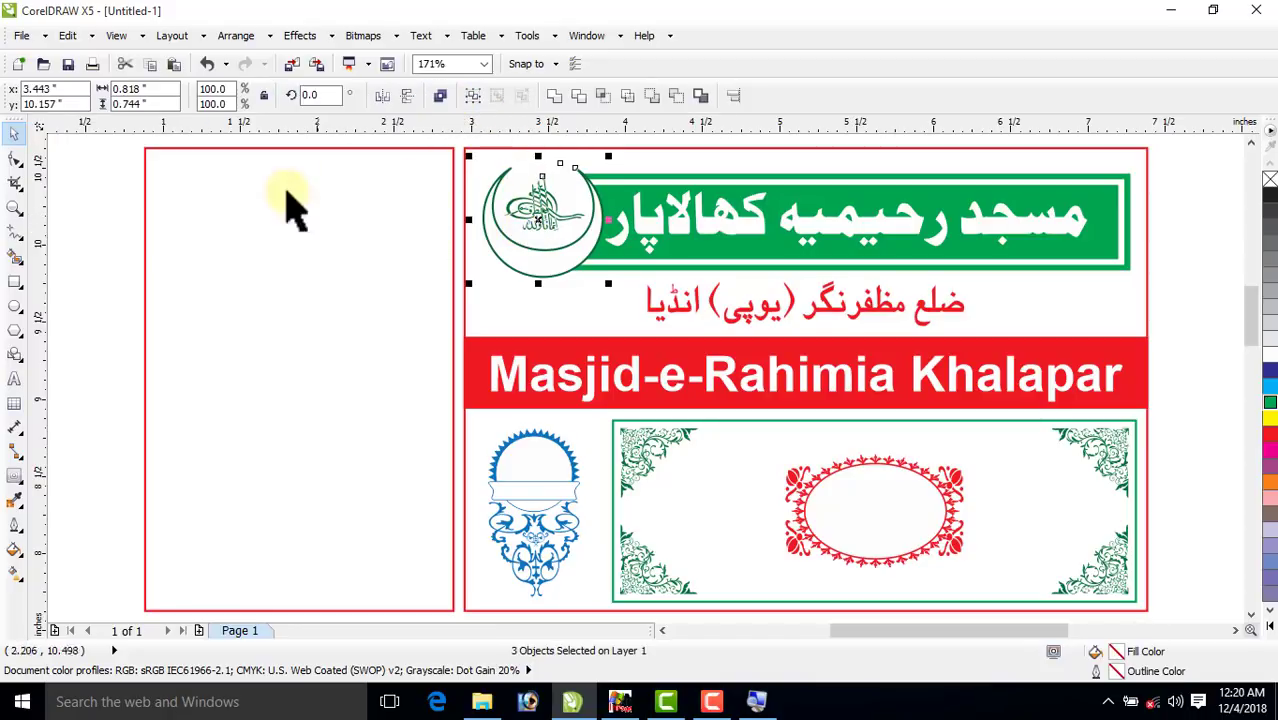
click(108, 222)
key(Delete)
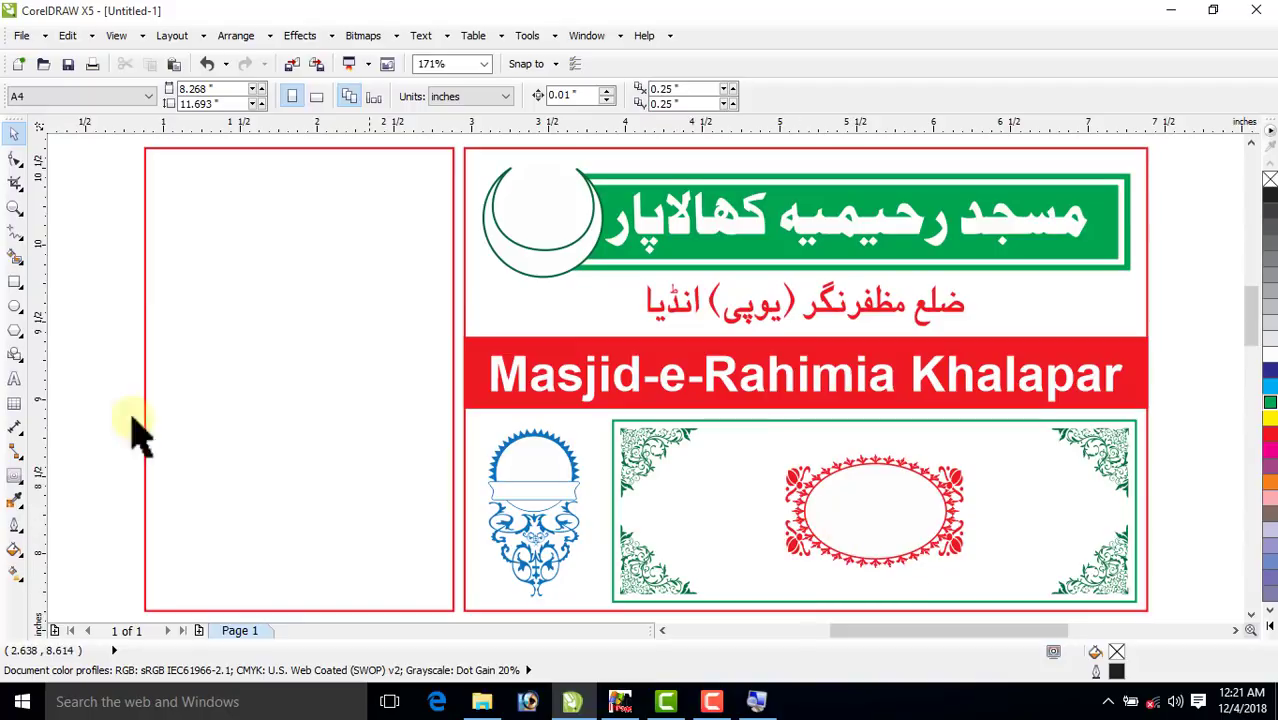
Add the text "10" in the empty narrow panel, set it in Arial Black and enlarge it to about 31 pt.
click(13, 382)
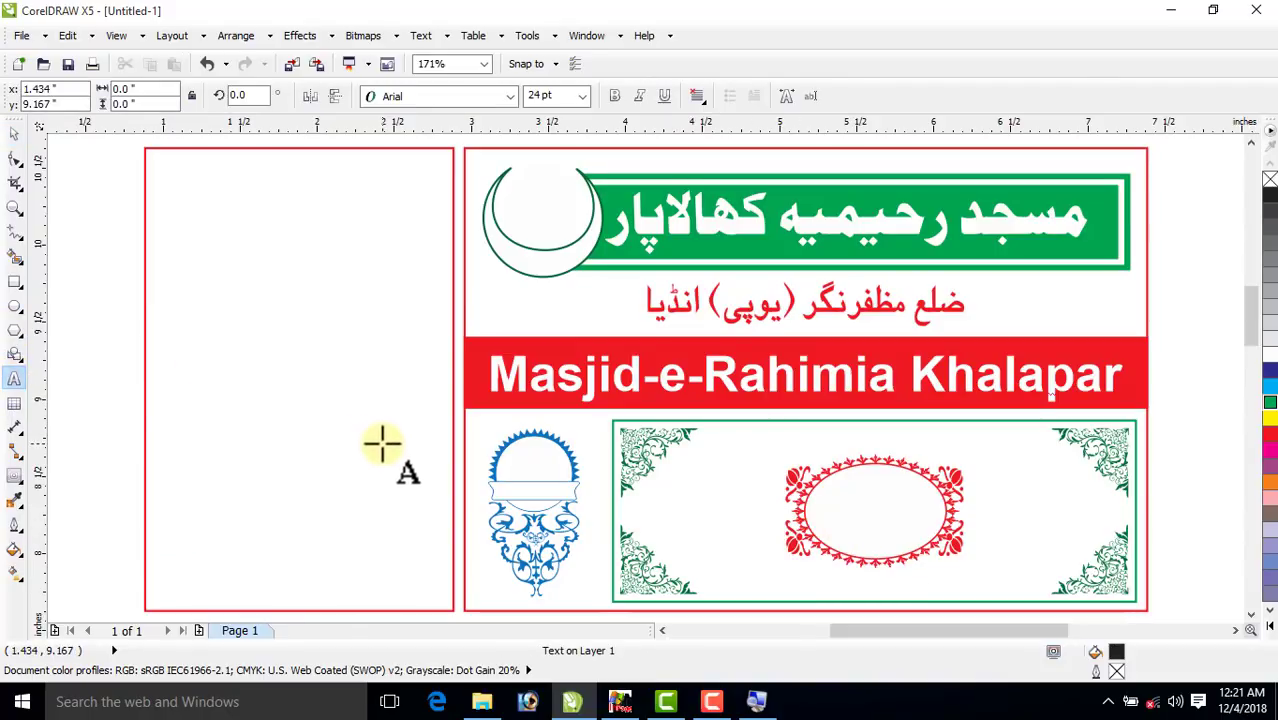
text(10)
key(Escape)
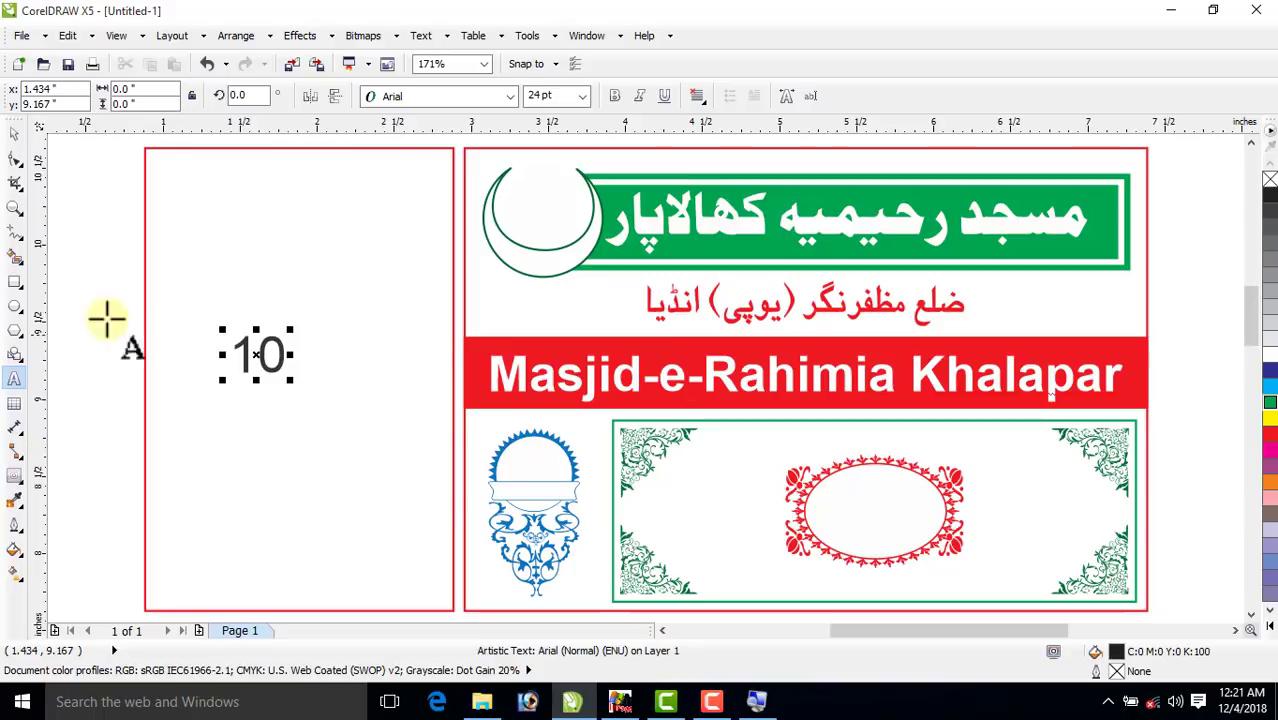
click(12, 131)
click(509, 97)
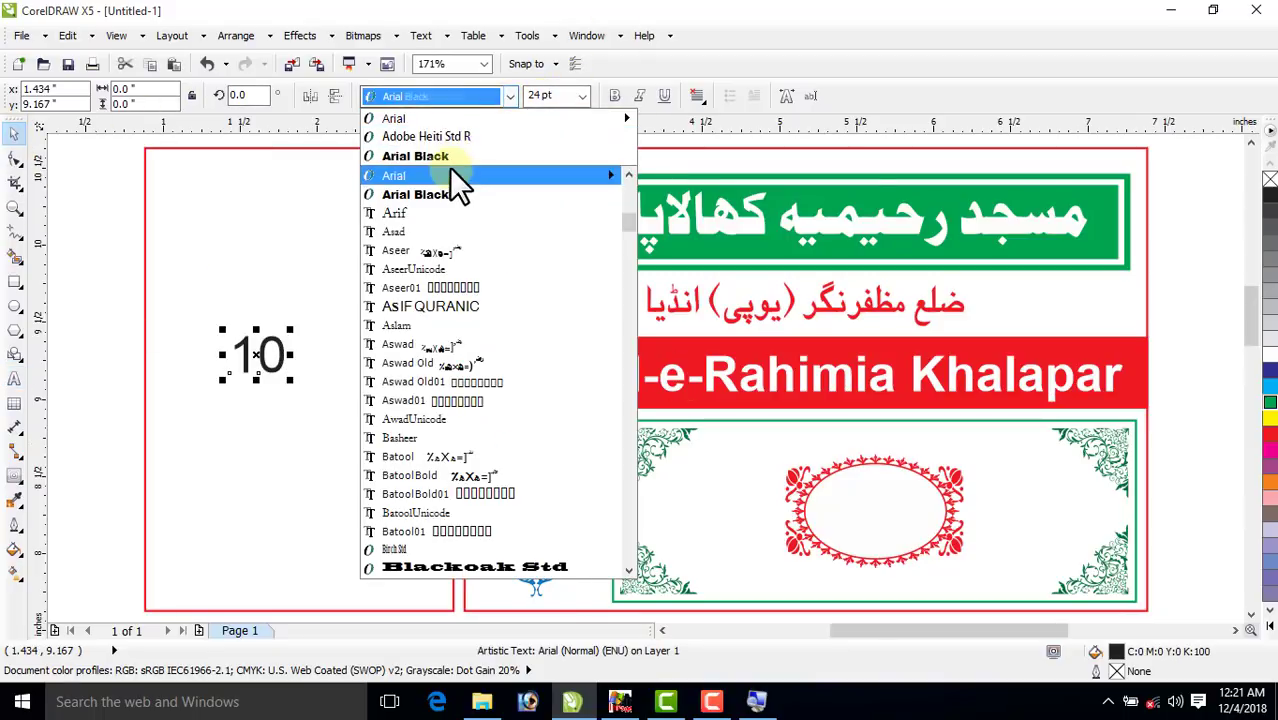
click(446, 157)
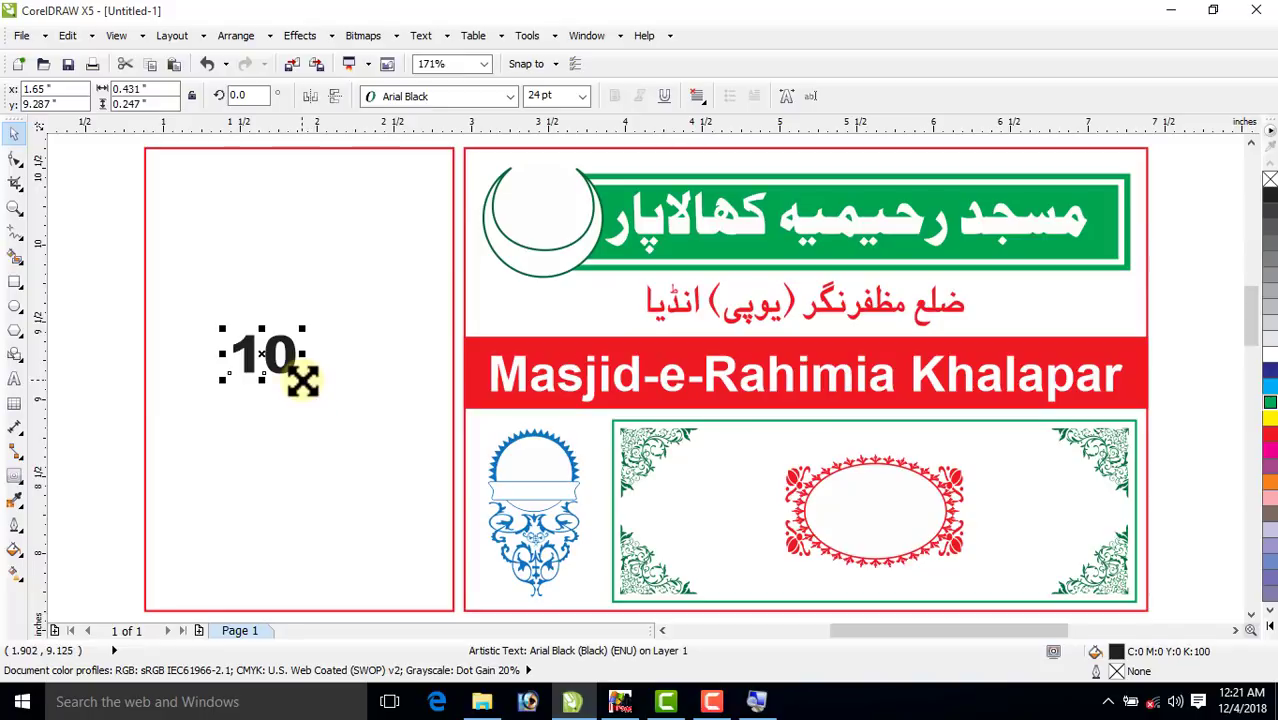
drag(306, 380, 272, 410)
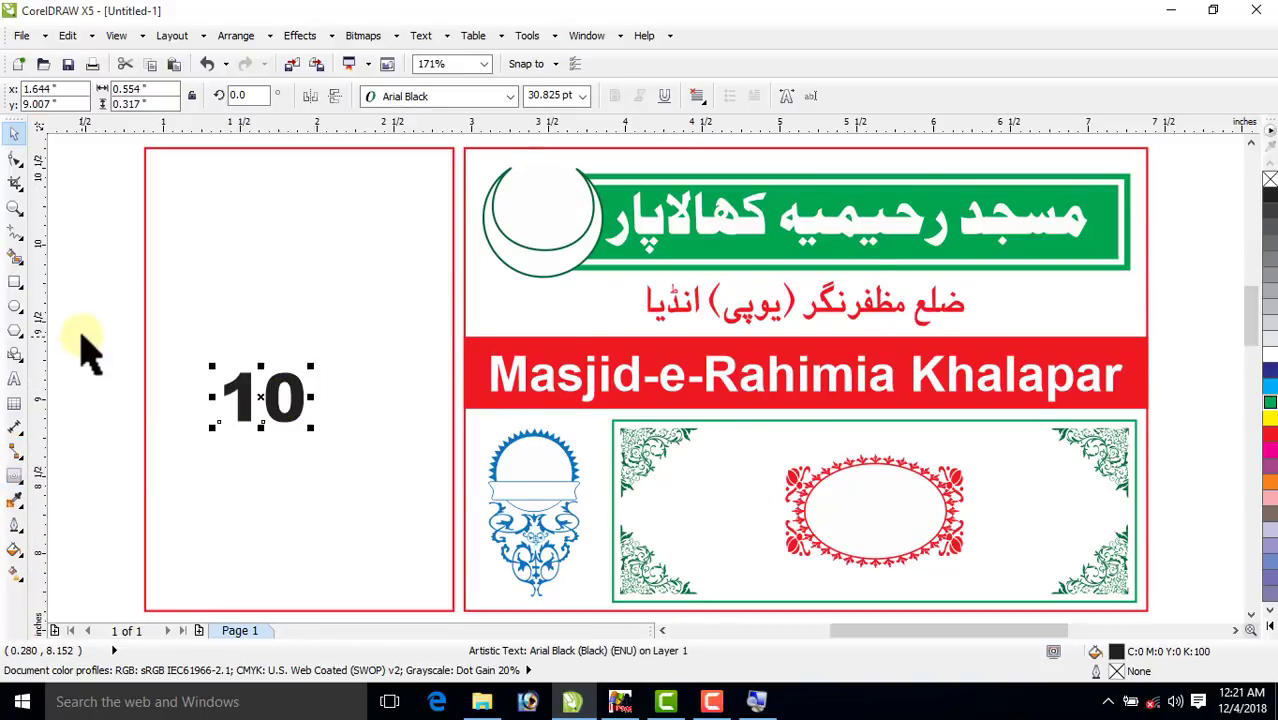
click(93, 186)
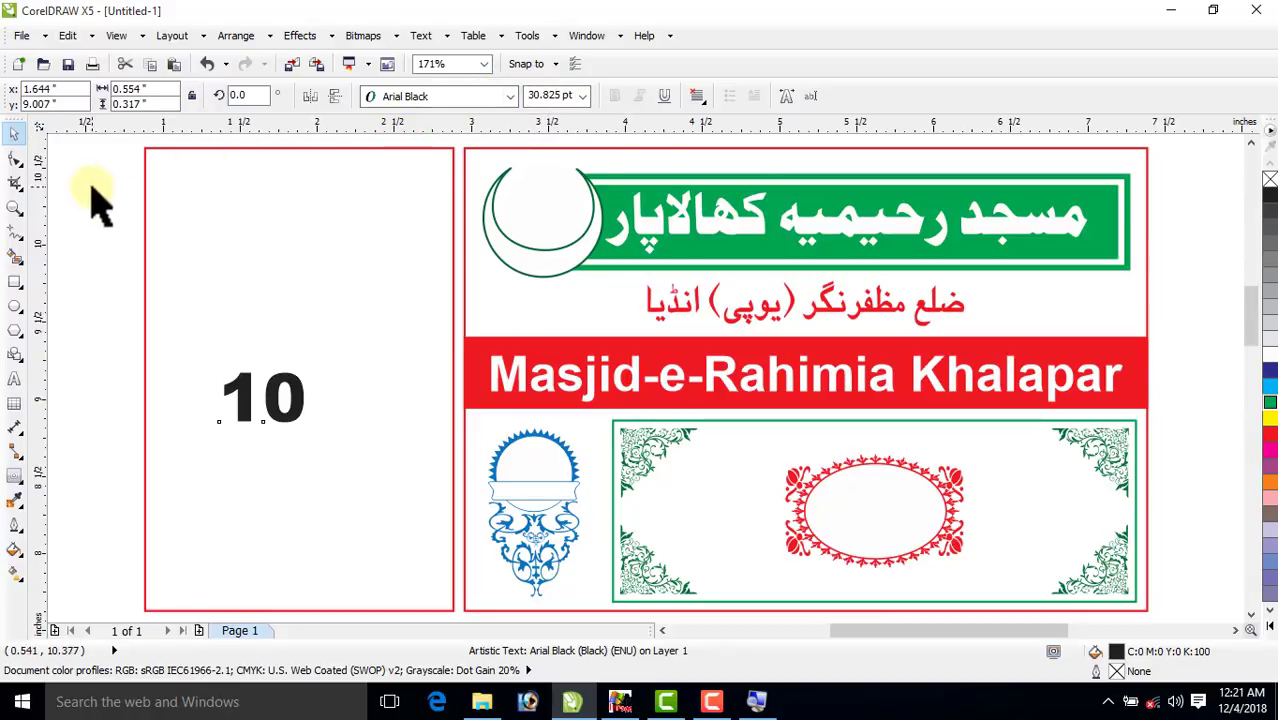
Set the document units to millimetres and apply a two-step outside contour with 0.5 mm offset to the 10.
click(496, 101)
click(468, 126)
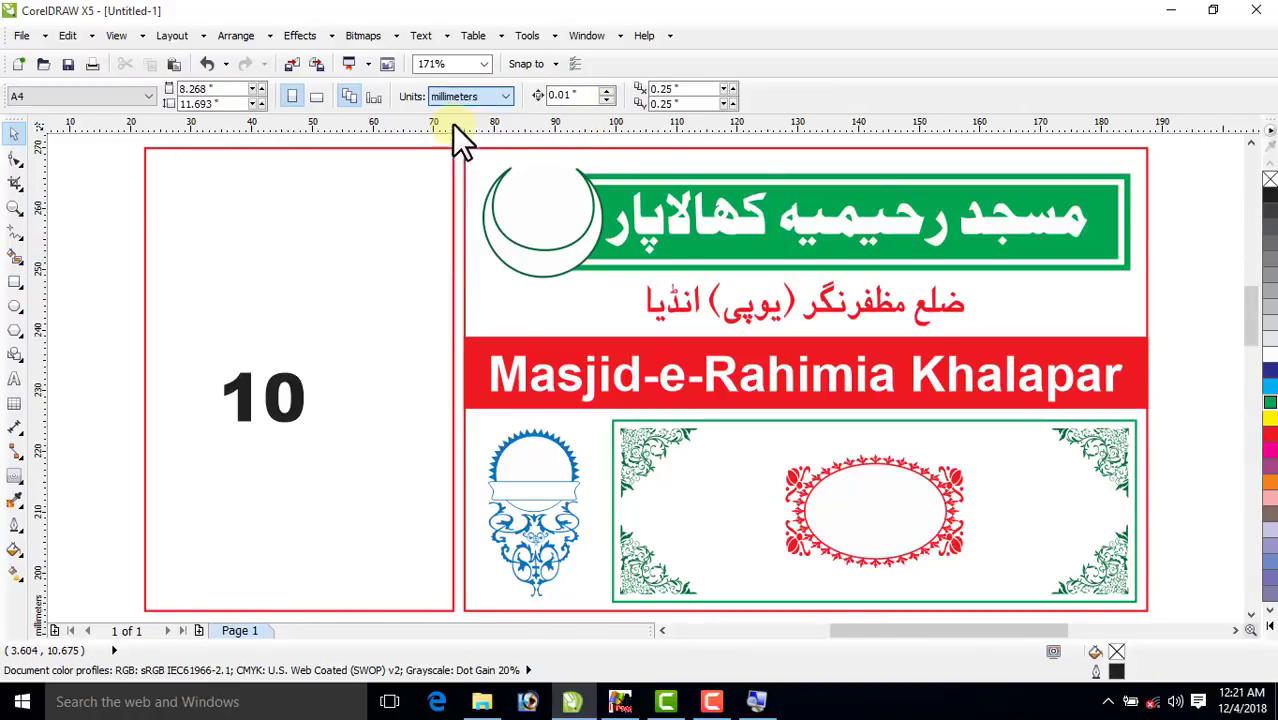
click(276, 408)
click(12, 476)
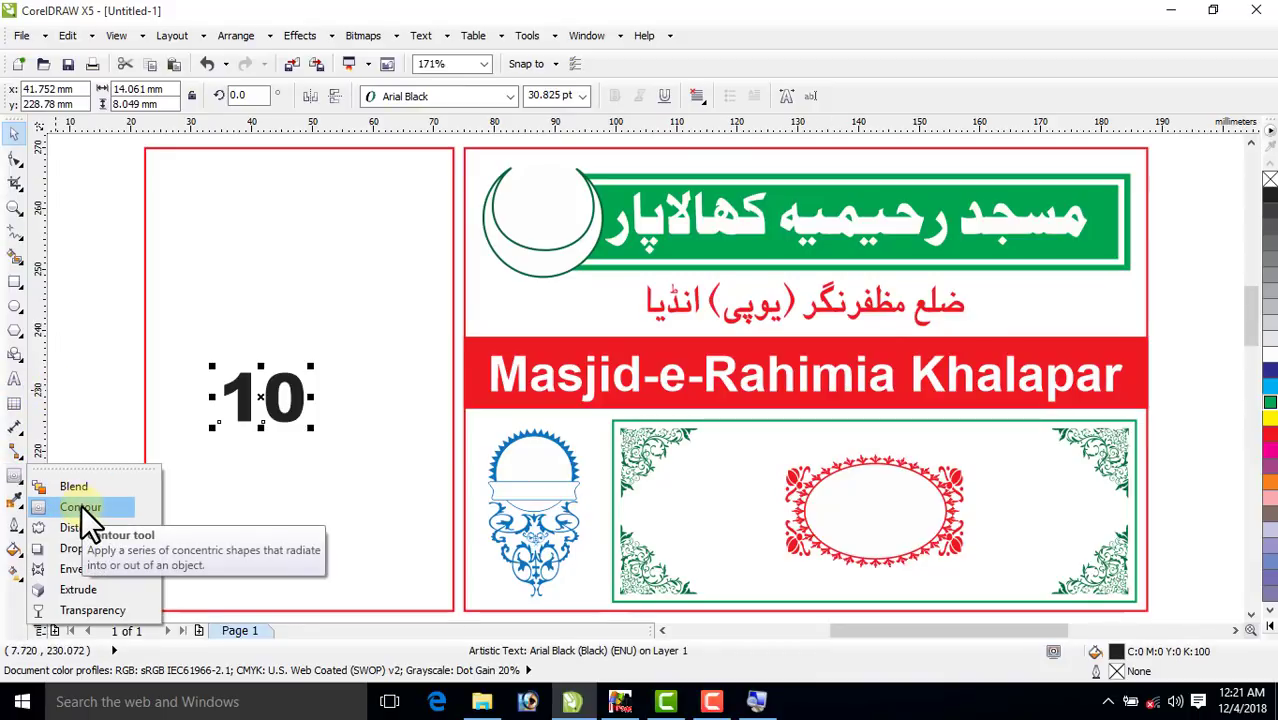
click(81, 507)
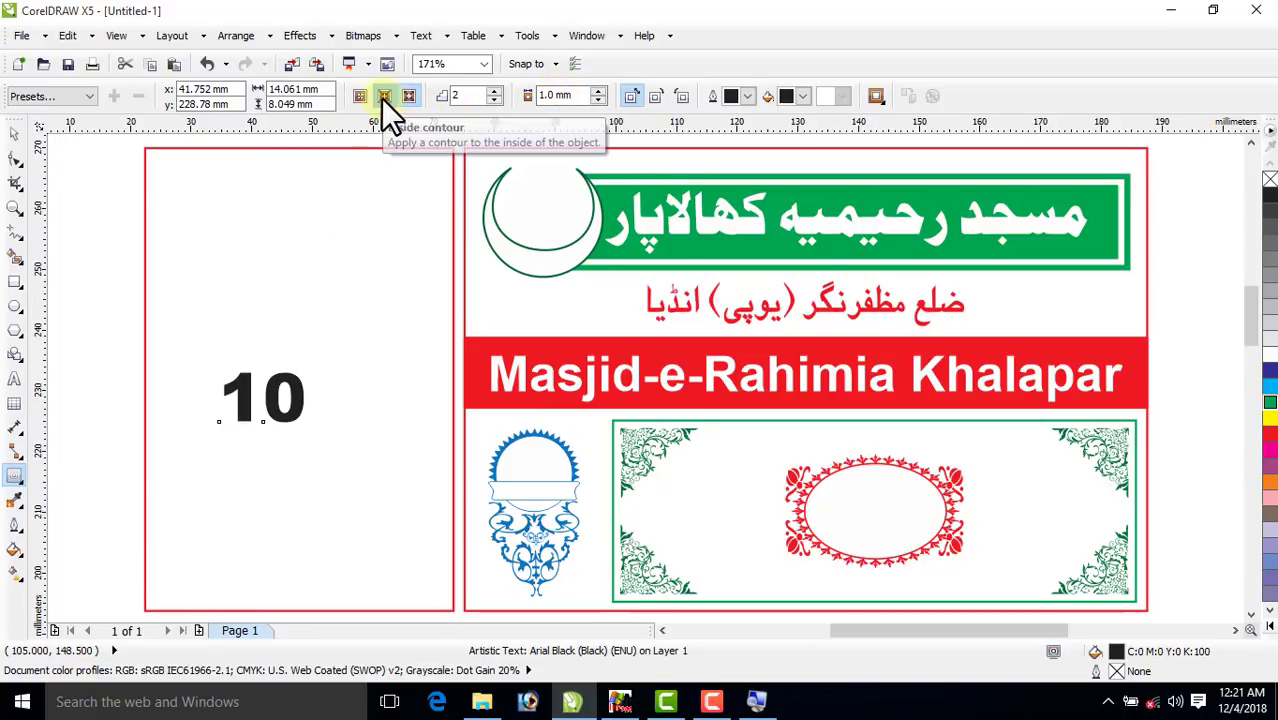
click(407, 96)
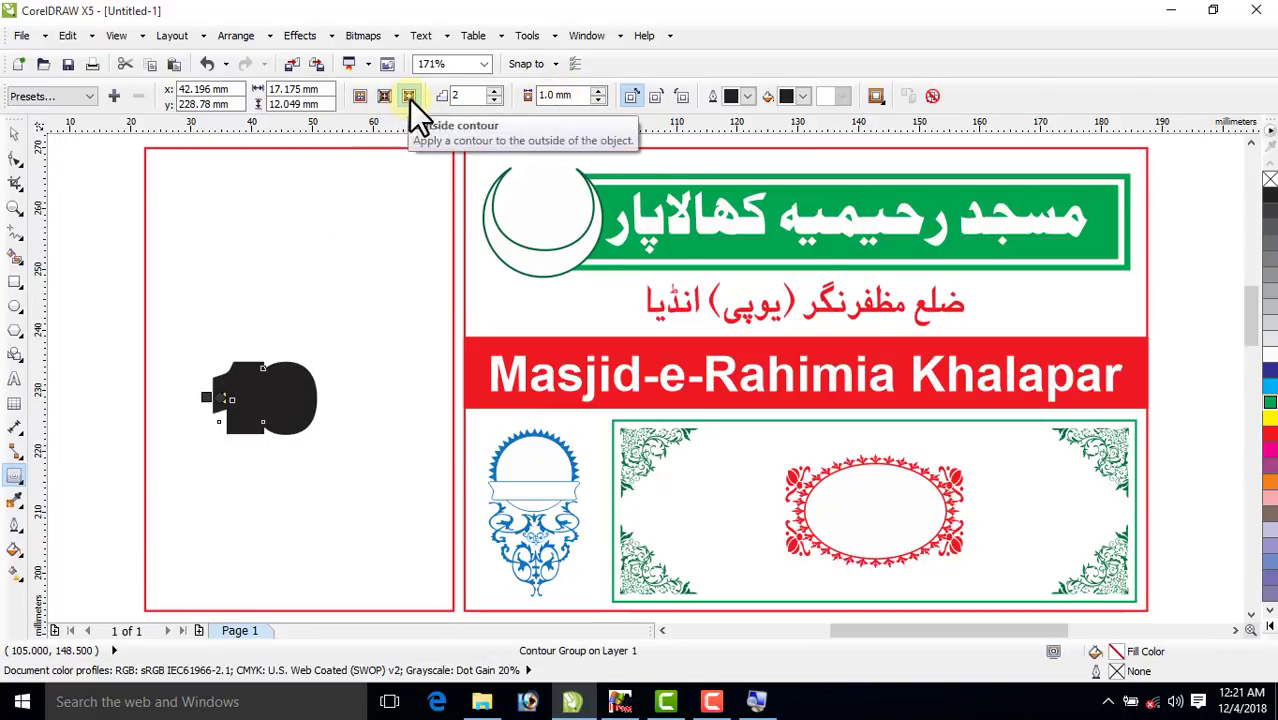
click(597, 101)
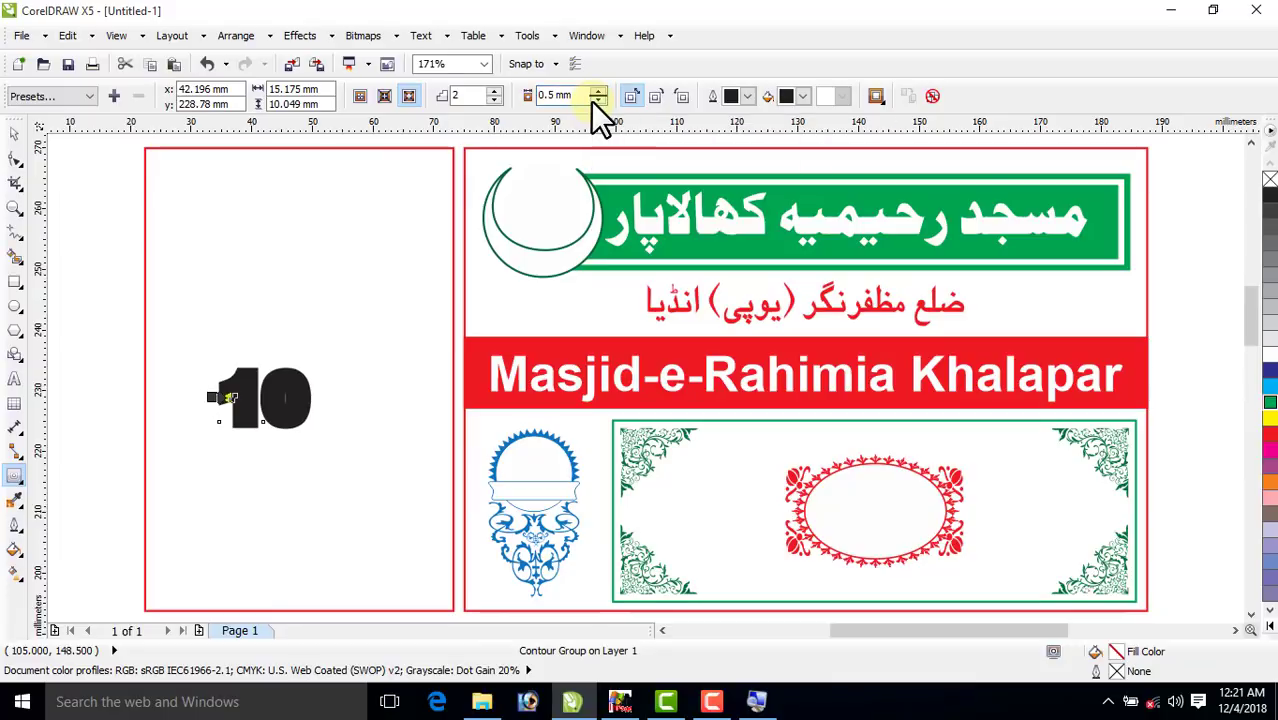
Shift the contoured 10 slightly down and remove its fill.
click(14, 133)
drag(222, 400, 216, 413)
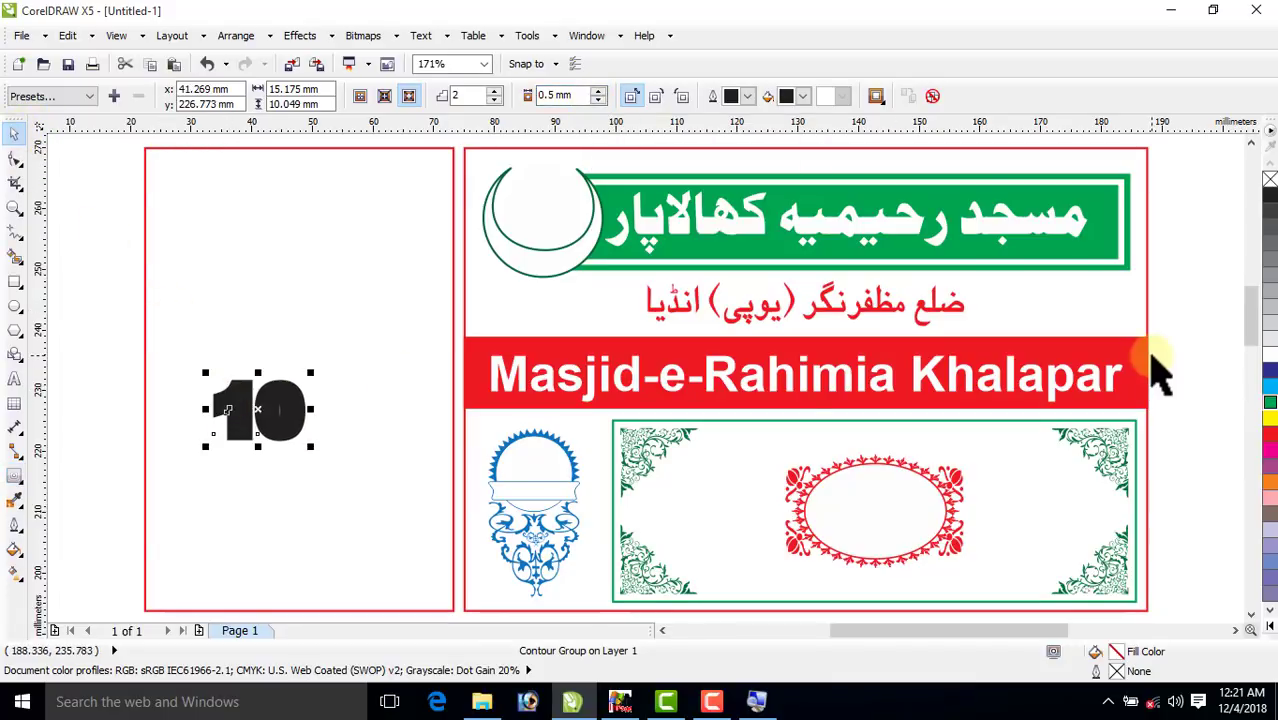
click(1266, 178)
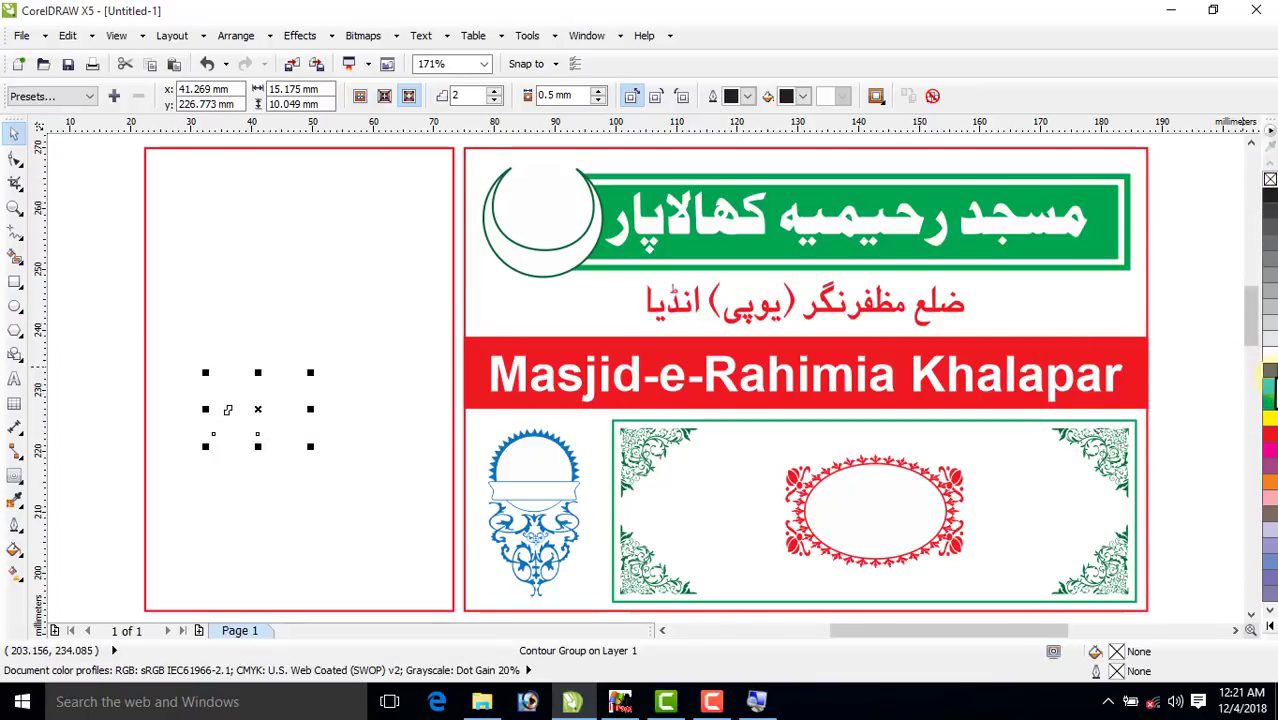
Give the contoured 10 a black outline and move it about 7 mm to the left in the narrow panel.
right_click(1268, 196)
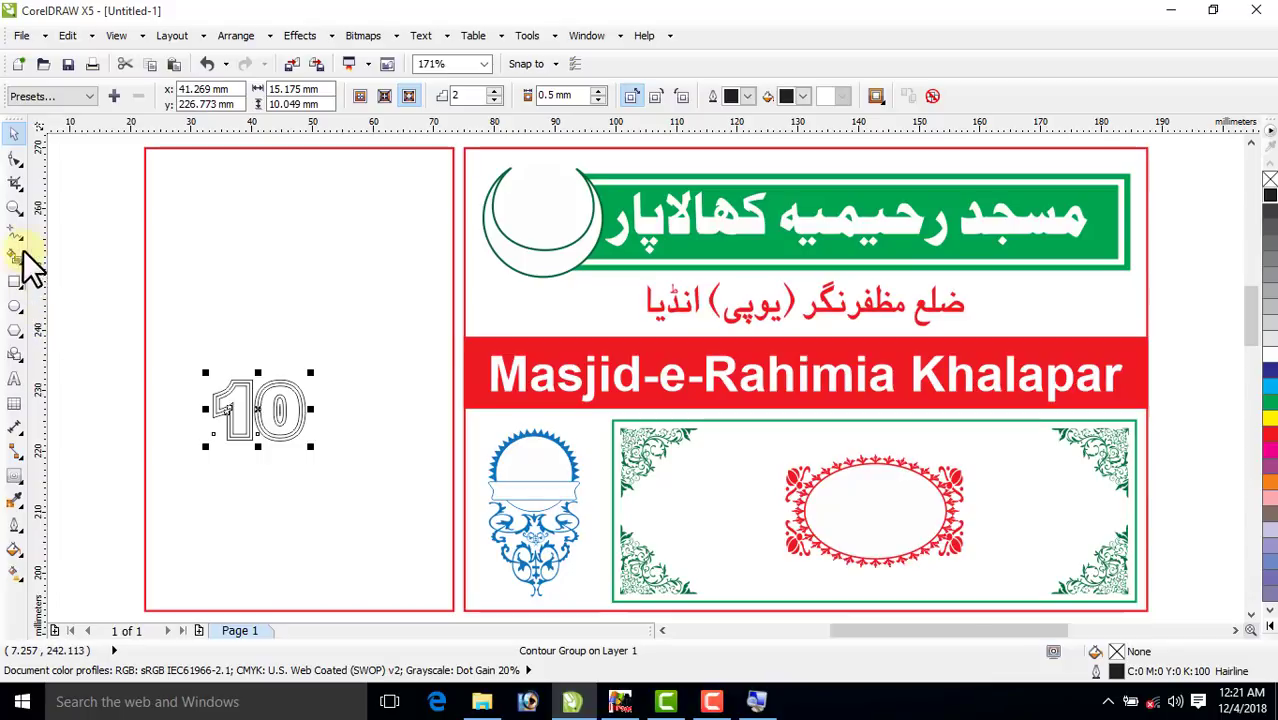
click(14, 208)
drag(125, 347, 378, 466)
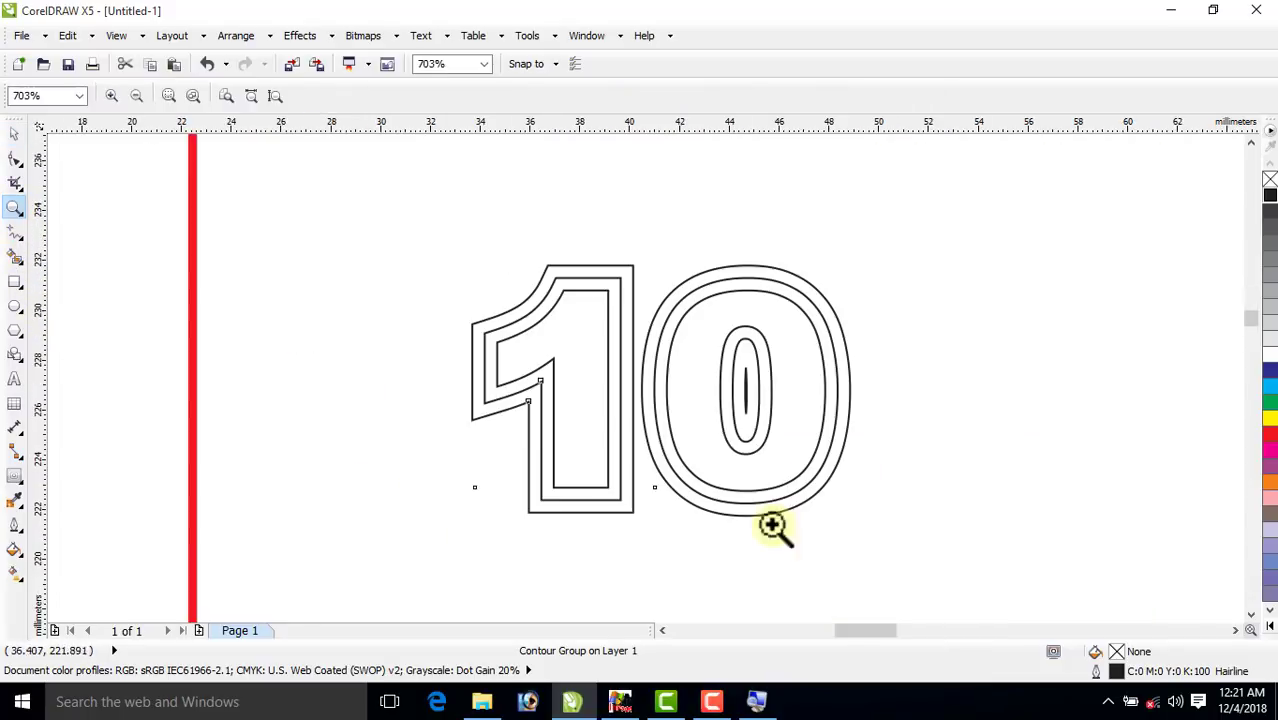
click(14, 133)
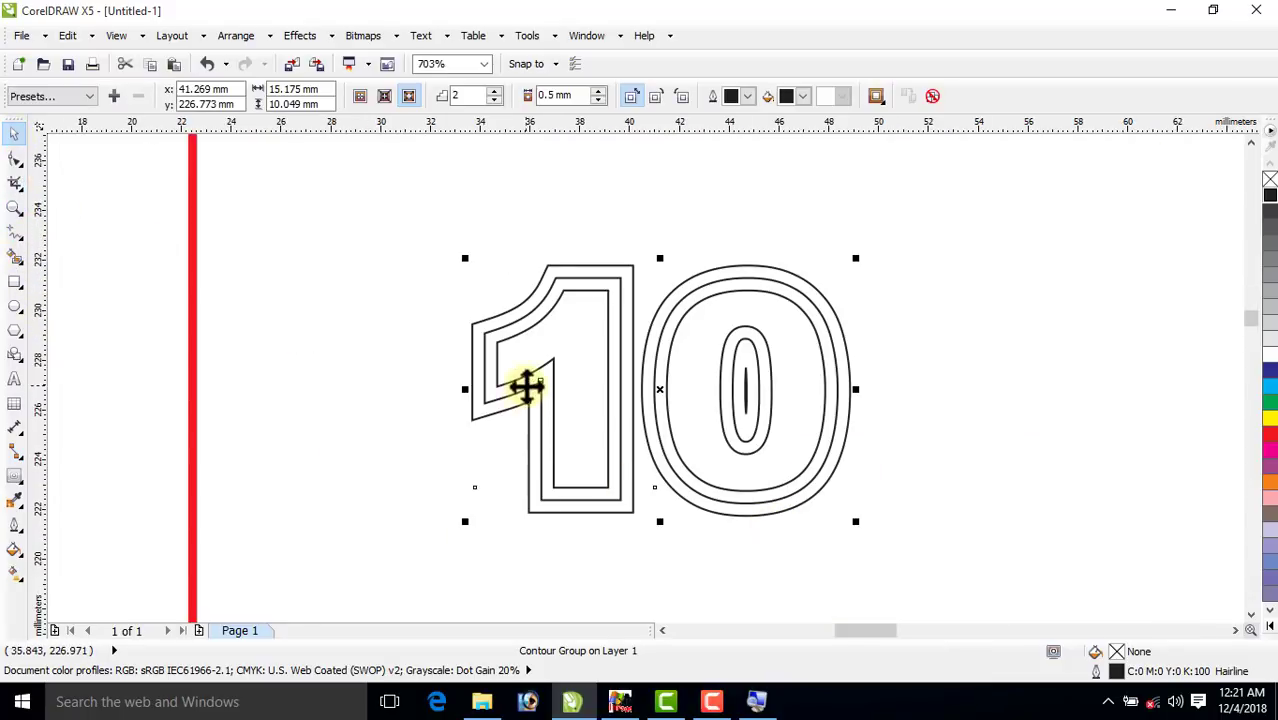
drag(522, 385, 398, 392)
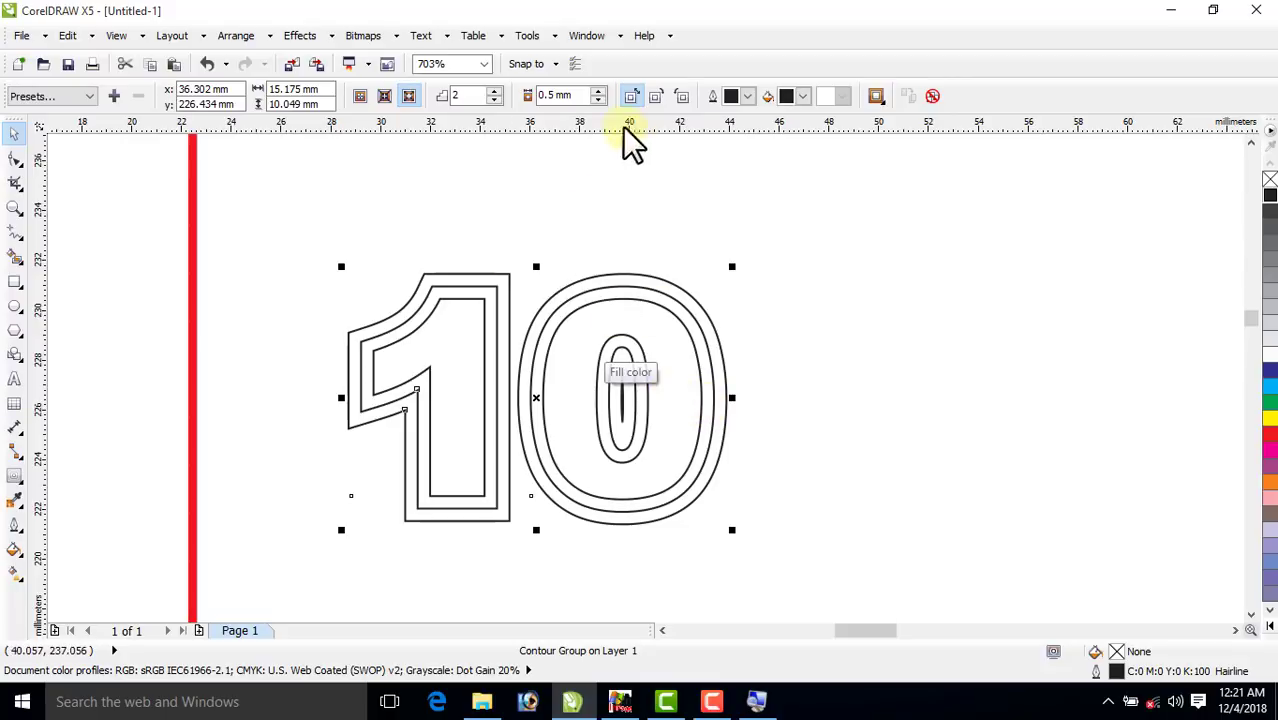
drag(472, 376, 418, 380)
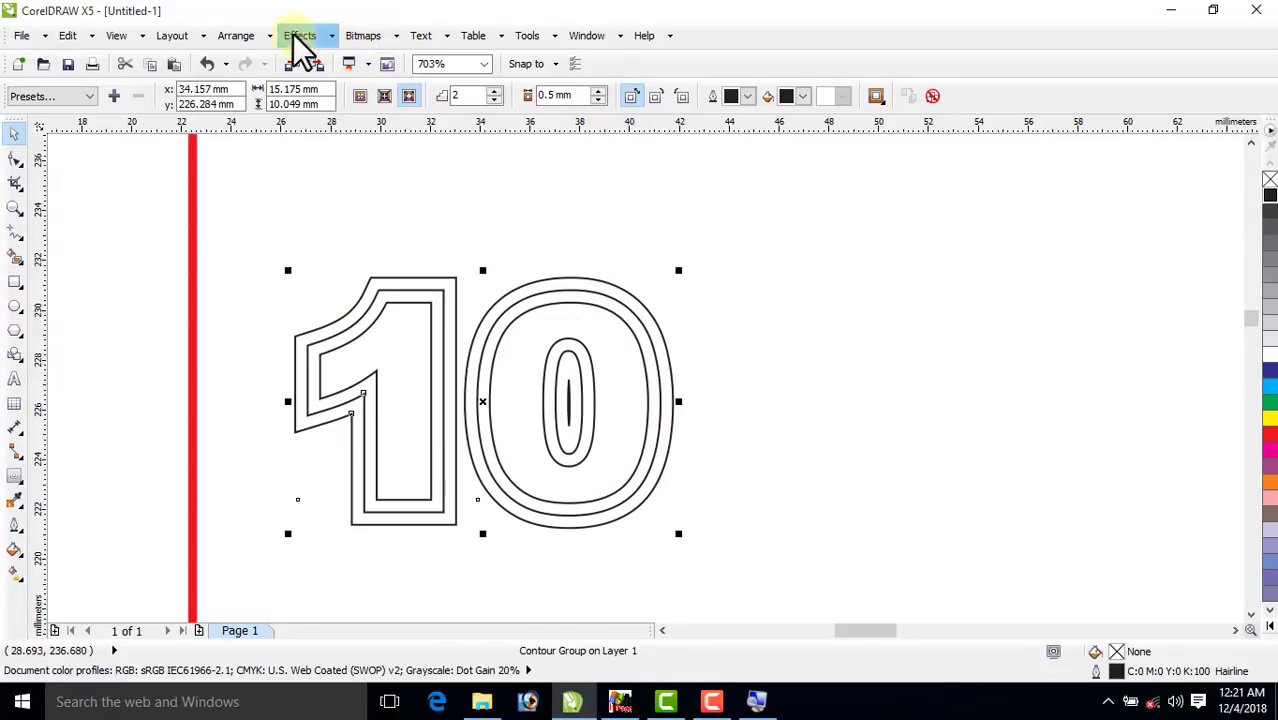
Break the contour group apart and fill the inner 10 with black at C100 M100 Y100 K100.
click(234, 35)
click(268, 246)
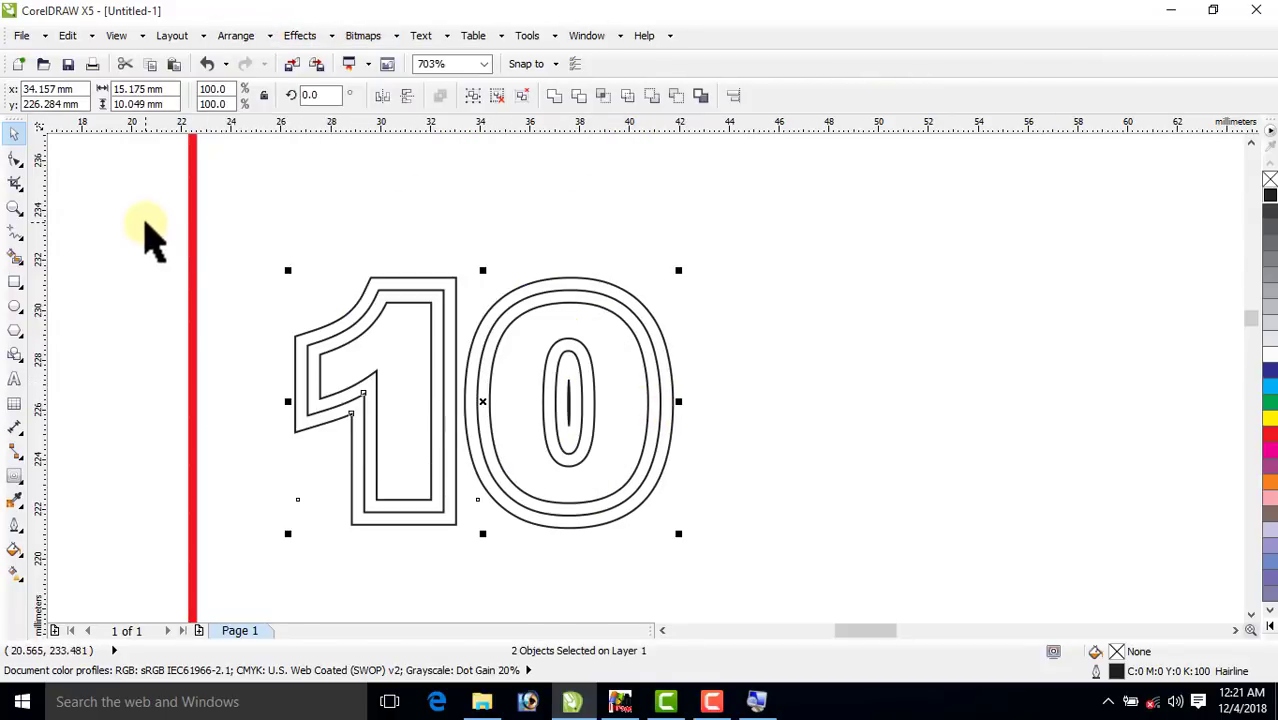
click(150, 240)
drag(513, 390, 582, 434)
key(ctrl+z)
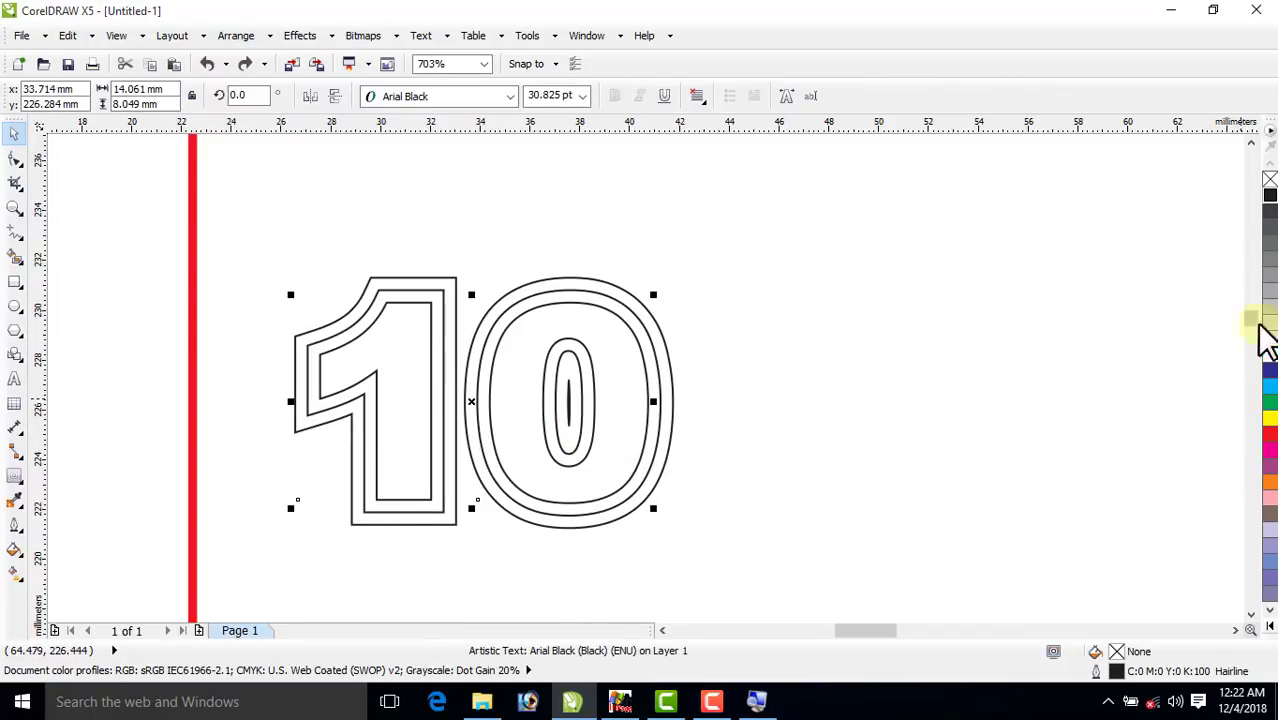
click(1270, 626)
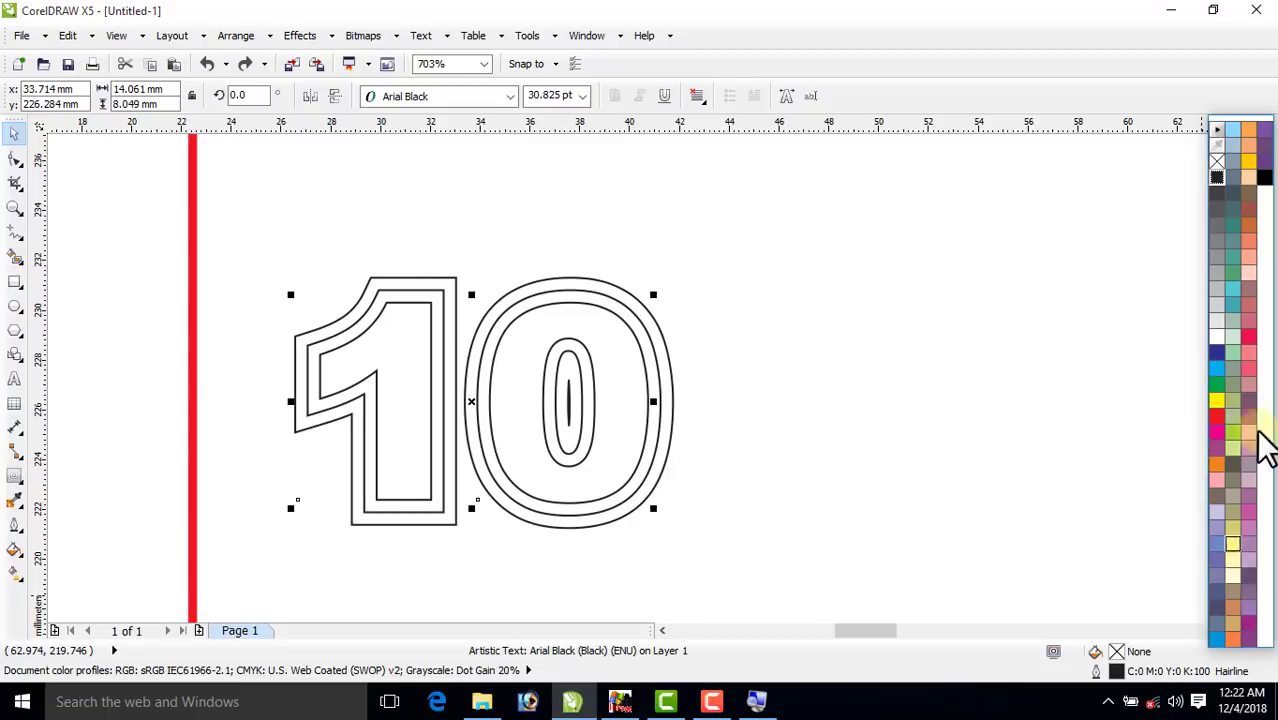
click(1264, 178)
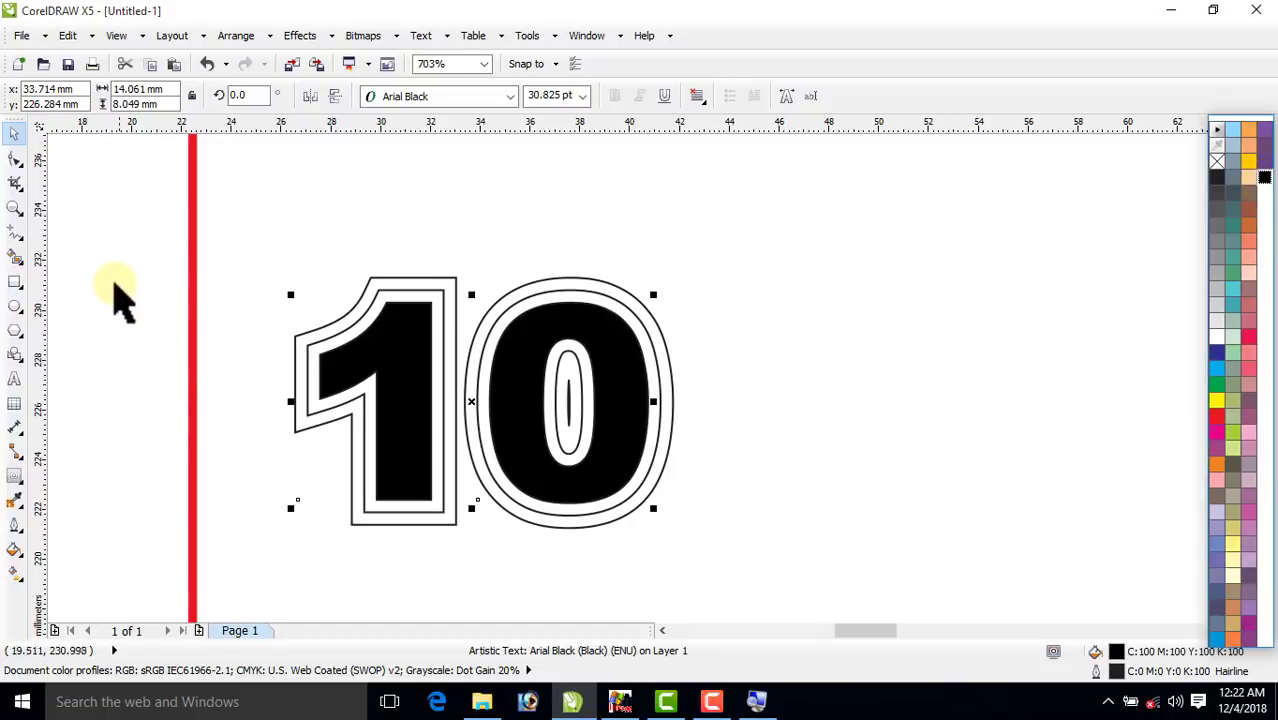
Ungroup the two contour outlines around the 10 and select the outermost one on its own.
click(116, 292)
click(305, 440)
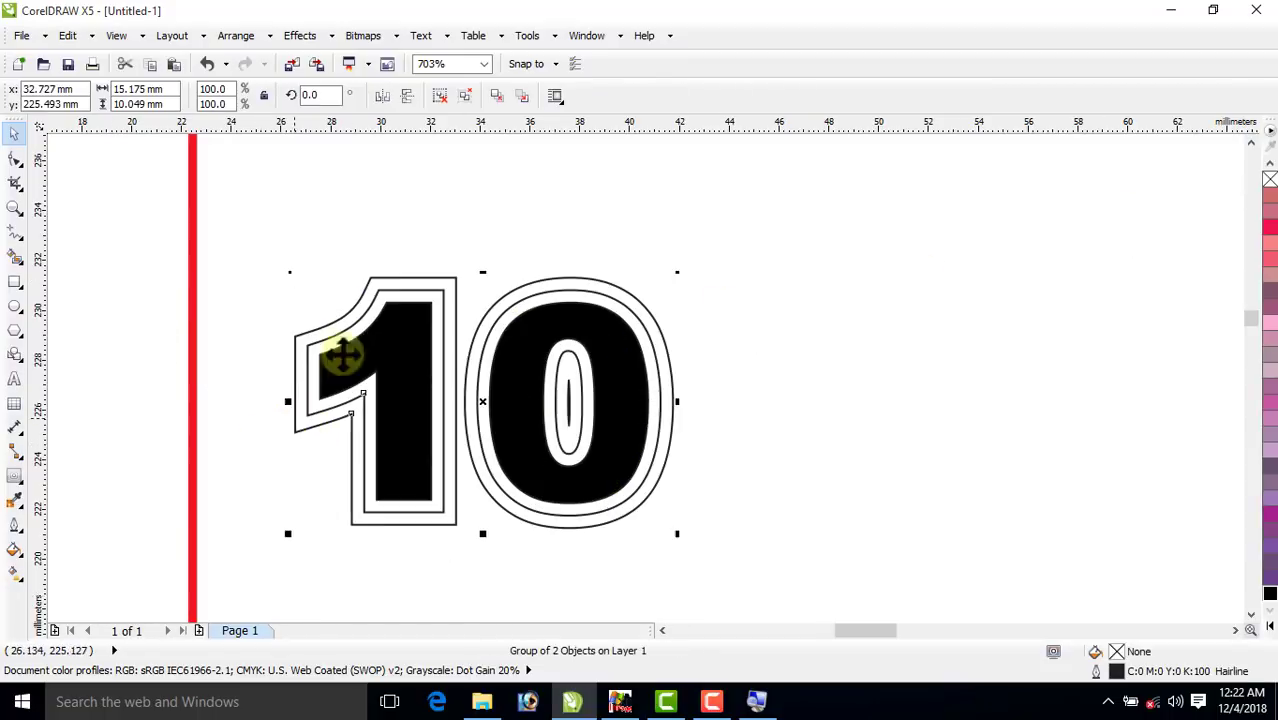
click(440, 96)
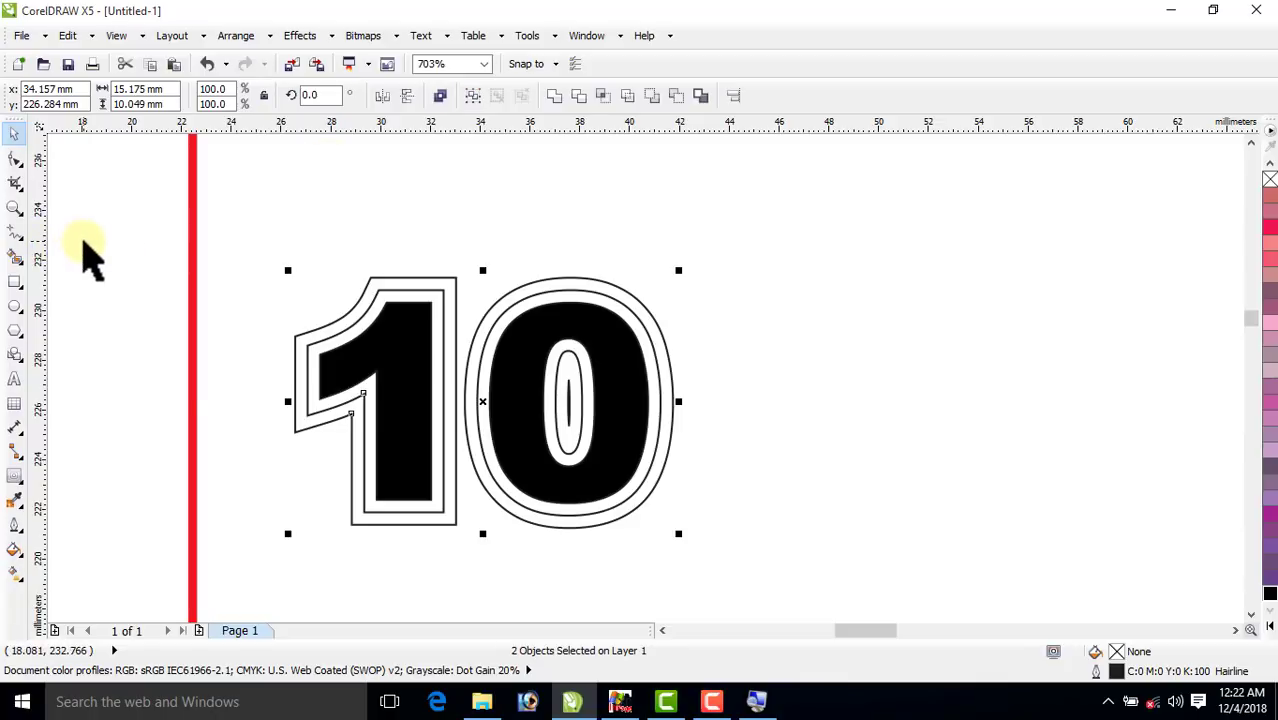
click(90, 262)
drag(305, 440, 262, 479)
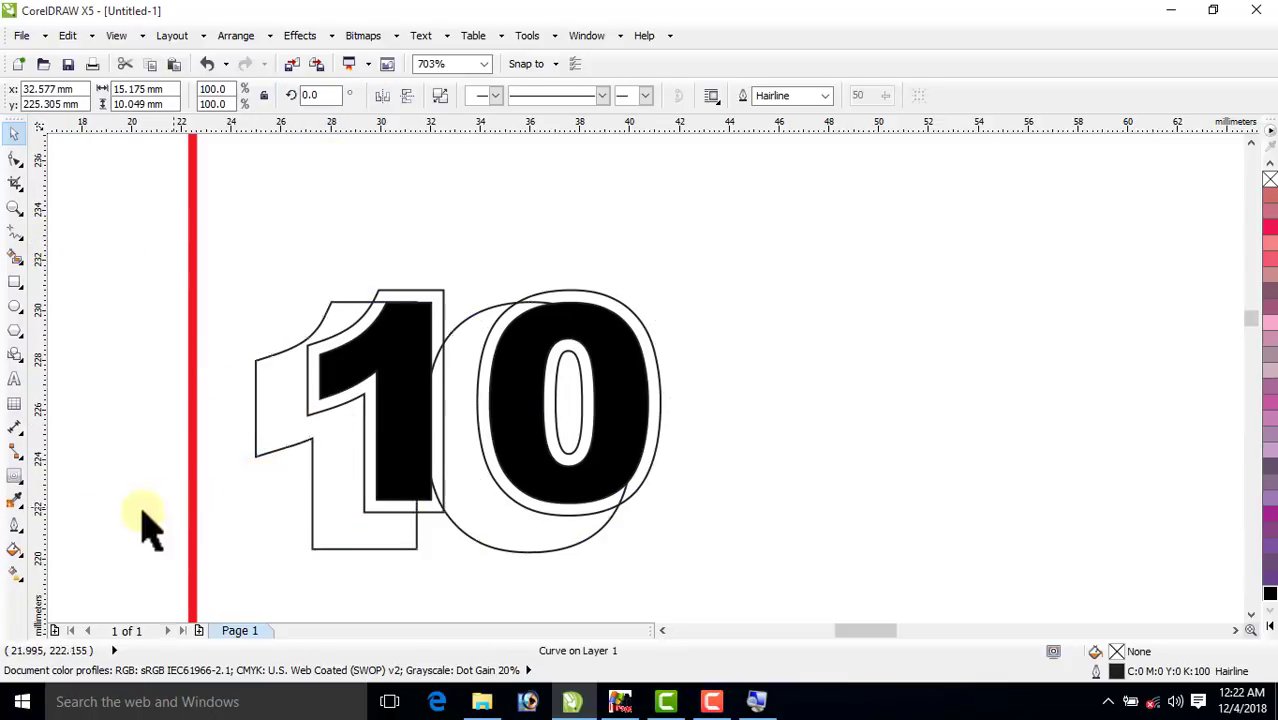
key(ctrl+z)
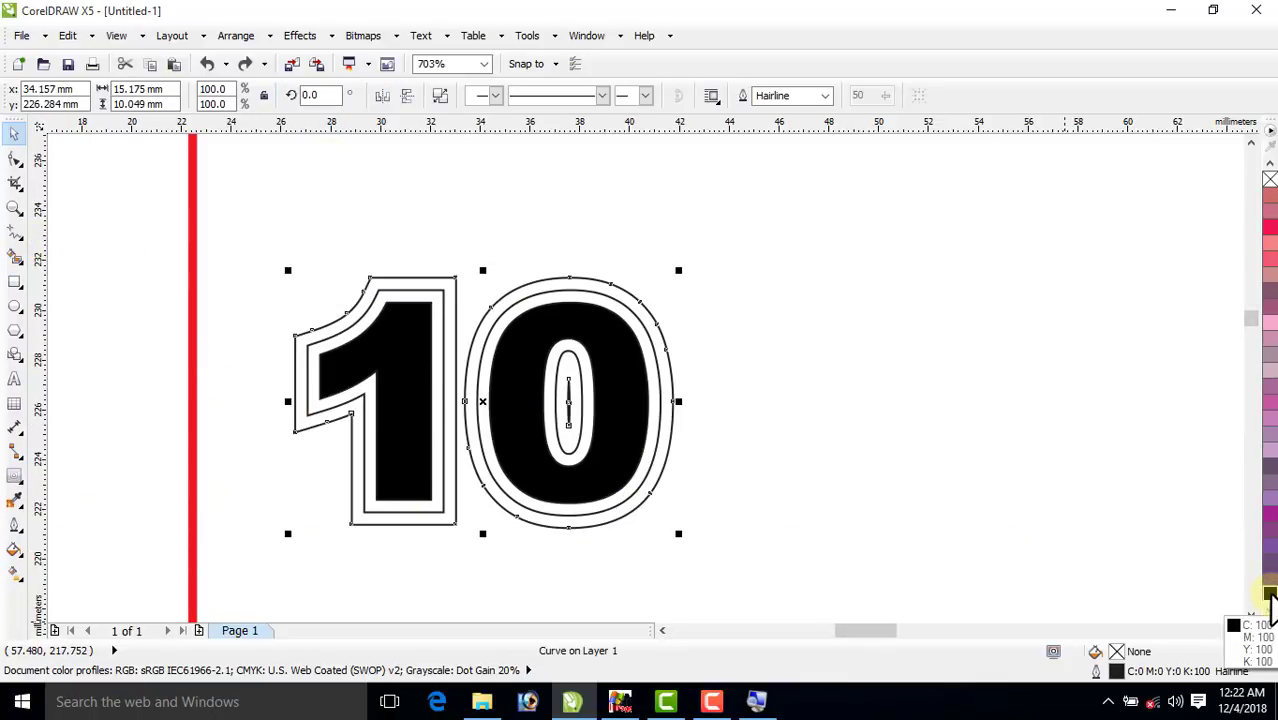
Fill the outermost contour of the 10 with black at C100 M100 Y100 K100.
click(1270, 594)
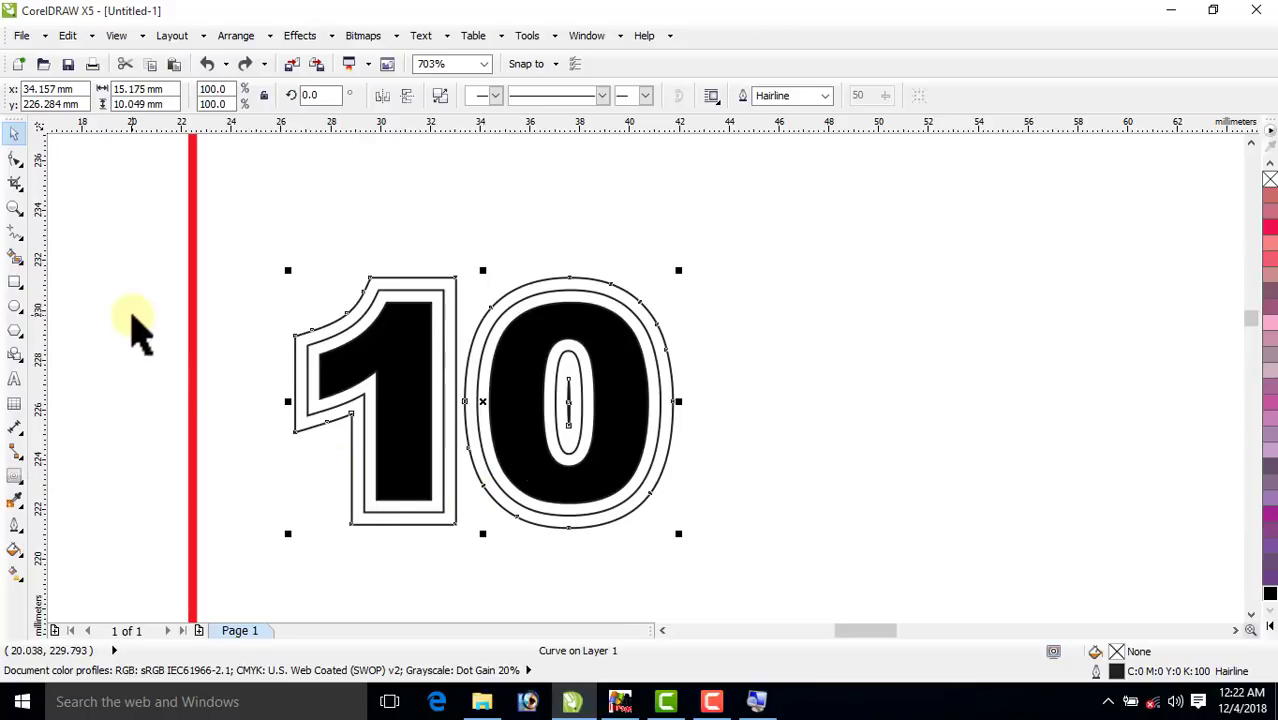
click(305, 440)
drag(305, 440, 265, 446)
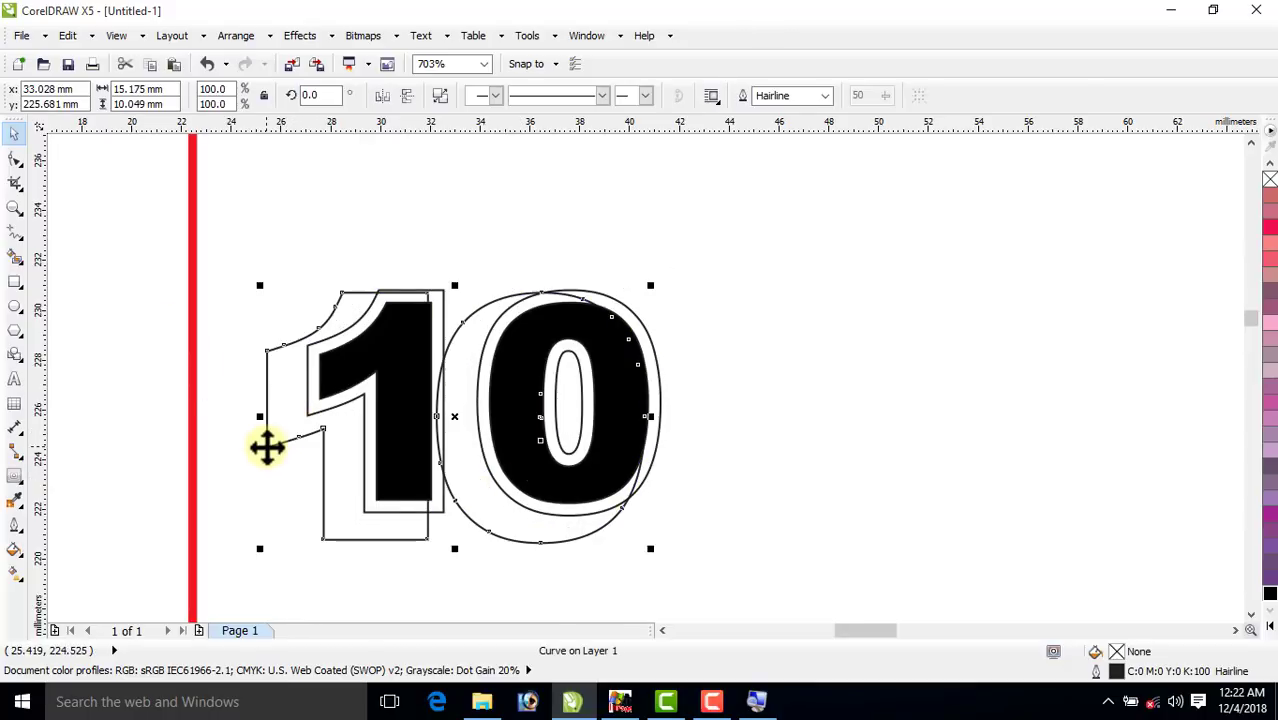
key(ctrl+z)
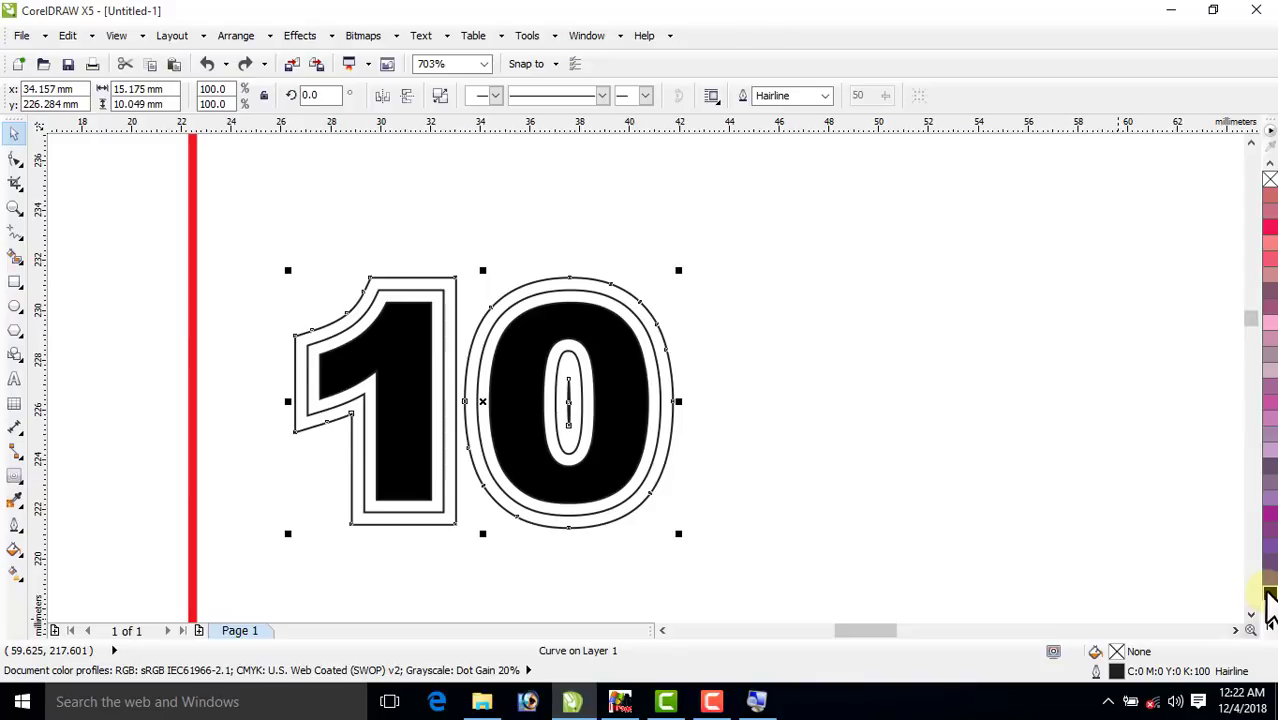
click(1270, 594)
click(242, 486)
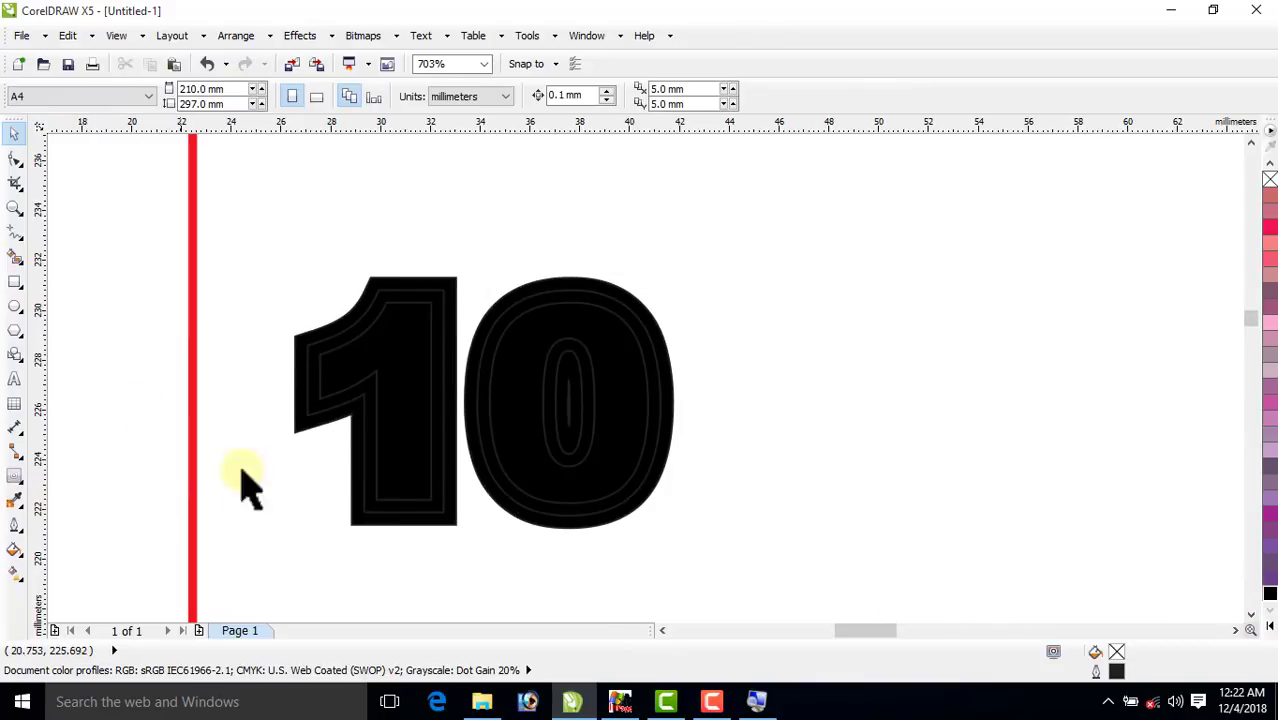
Fill the middle contour of the 10 with white.
click(370, 516)
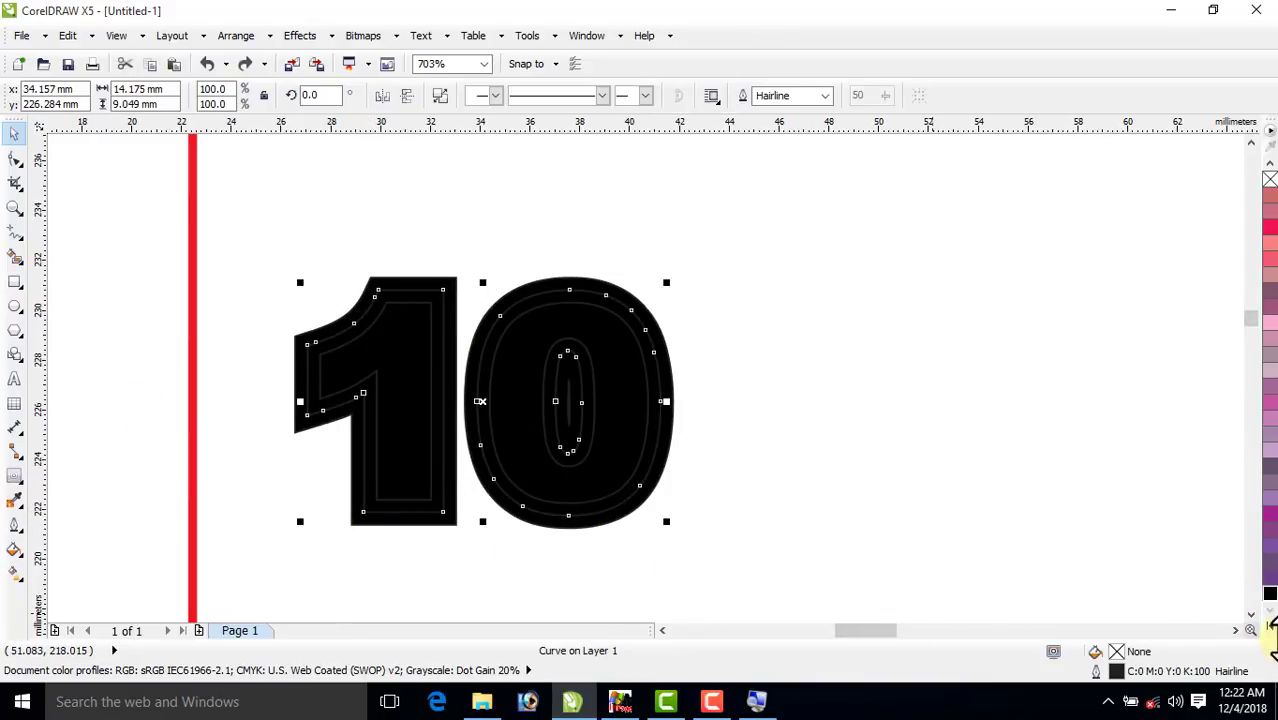
click(1271, 624)
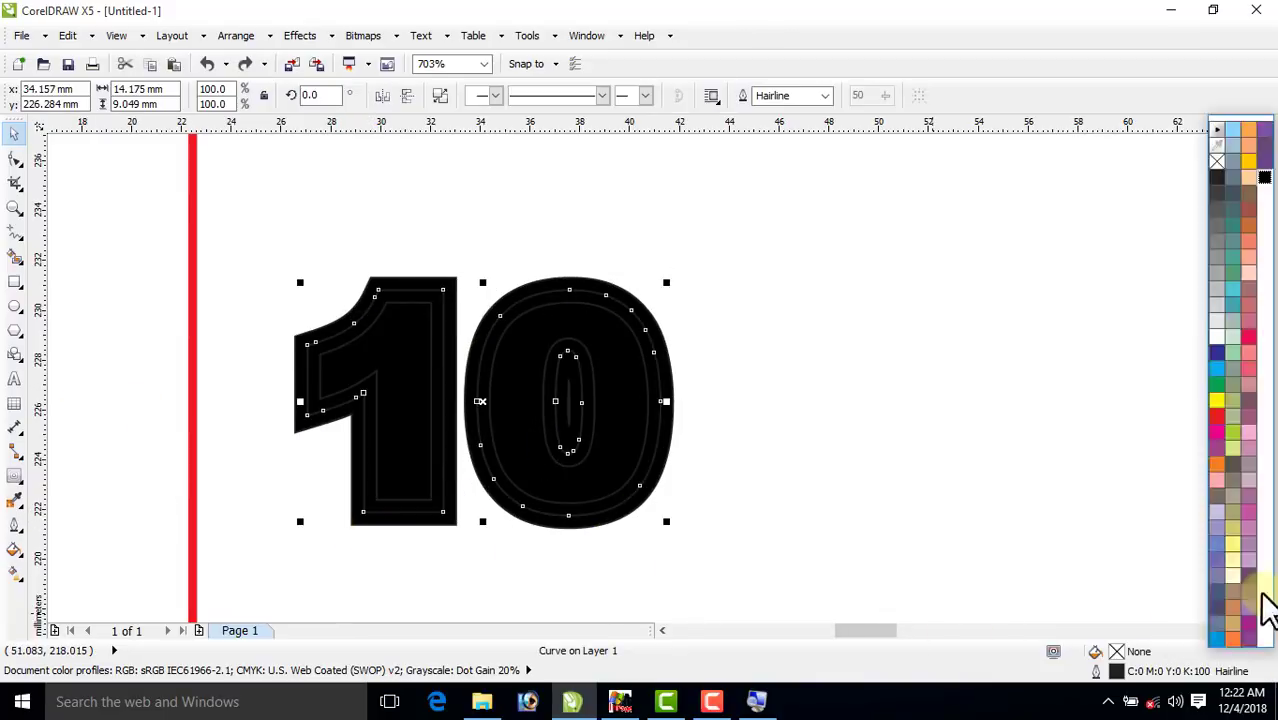
click(1214, 336)
Try to remove the outline from all three parts of the 10.
drag(126, 262, 762, 579)
key(F4)
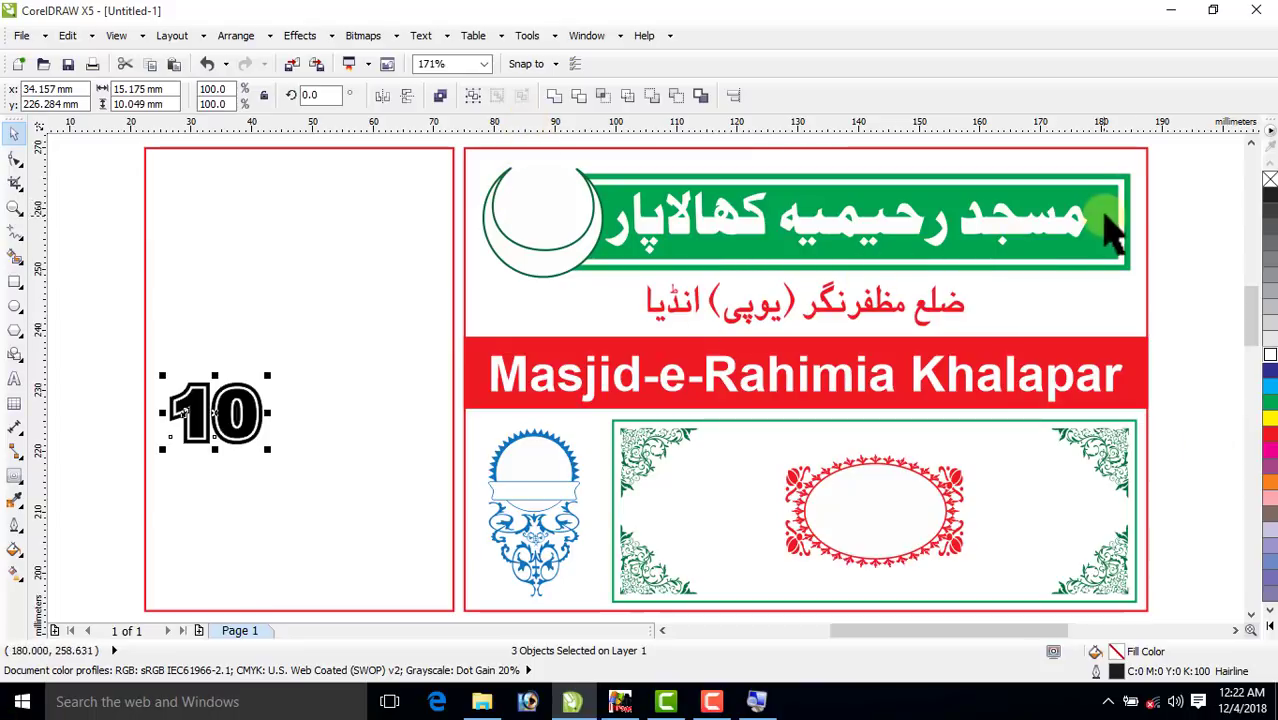
click(1266, 179)
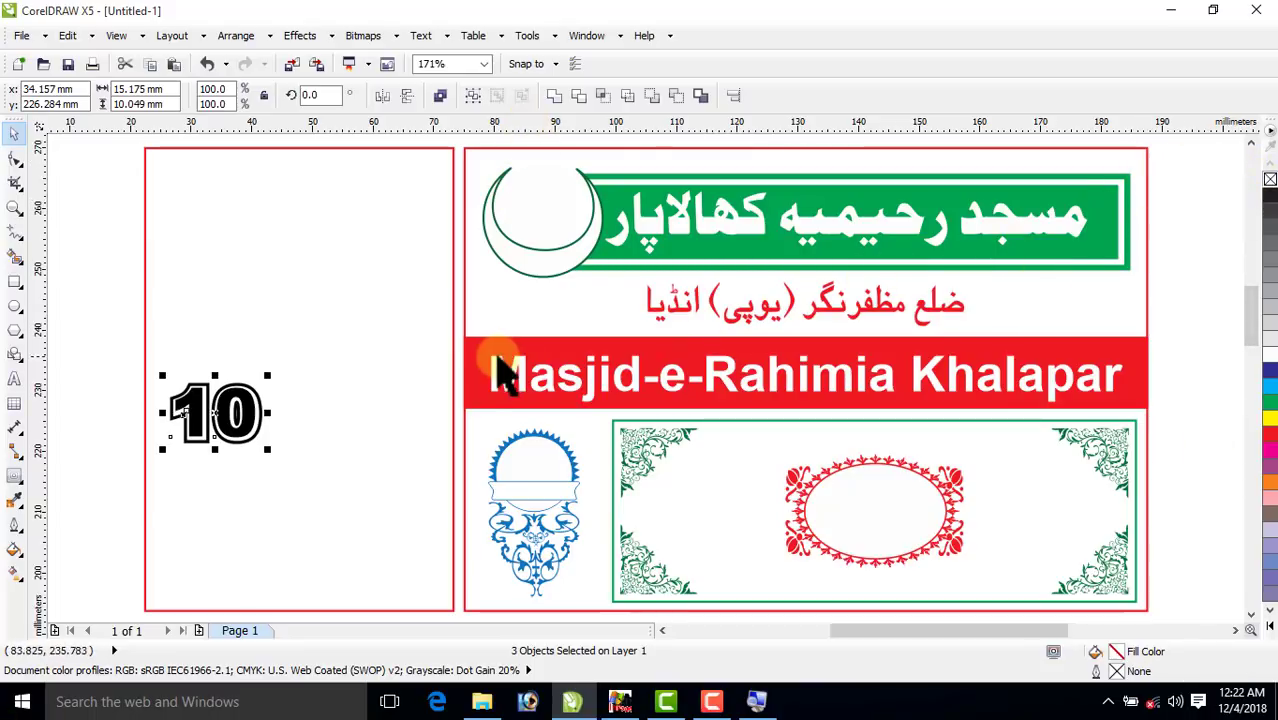
key(ctrl+z)
Group the three parts of the 10 and move the group into the centre of the red ornamented oval.
click(97, 336)
drag(97, 336, 385, 513)
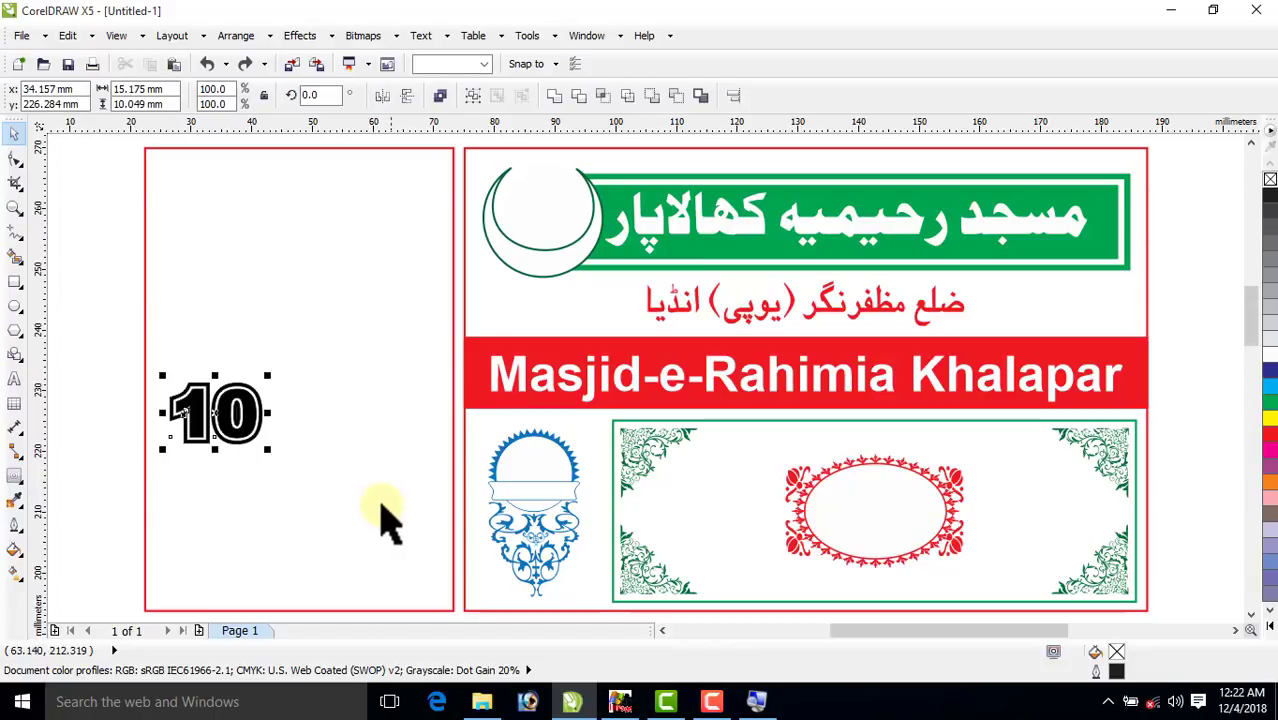
key(ctrl+g)
drag(224, 412, 882, 510)
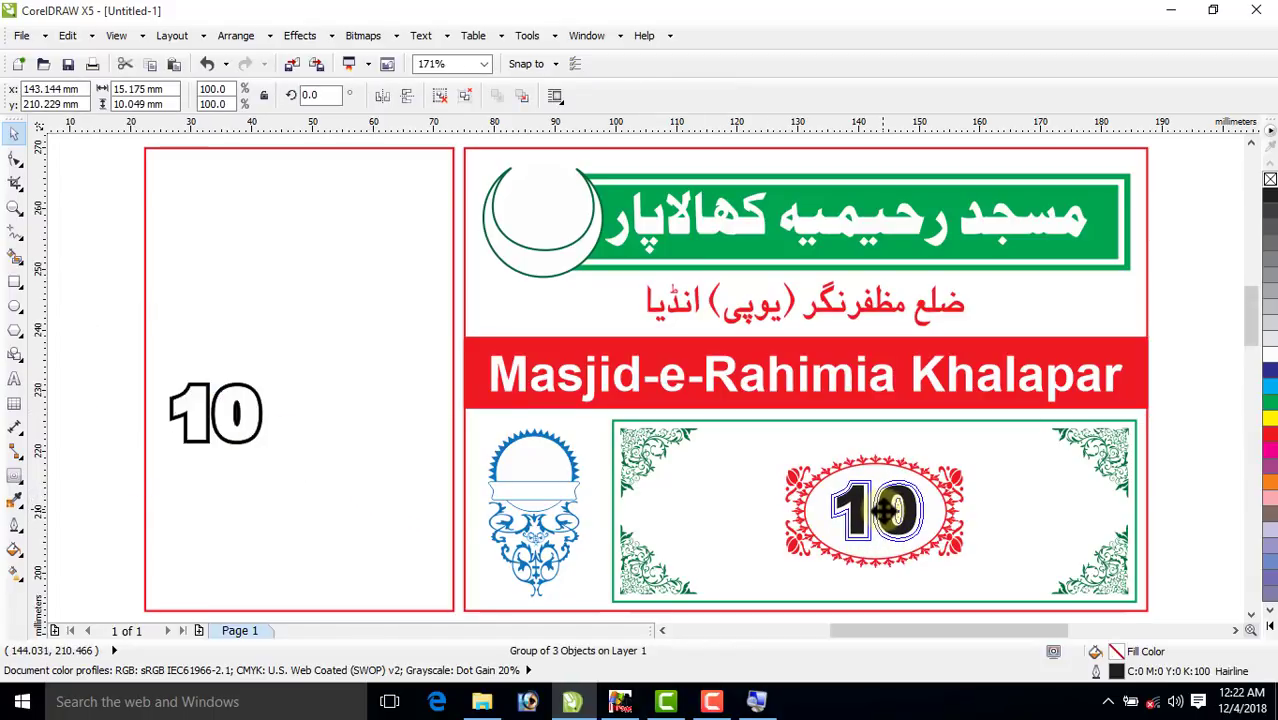
drag(884, 511, 884, 512)
click(1202, 474)
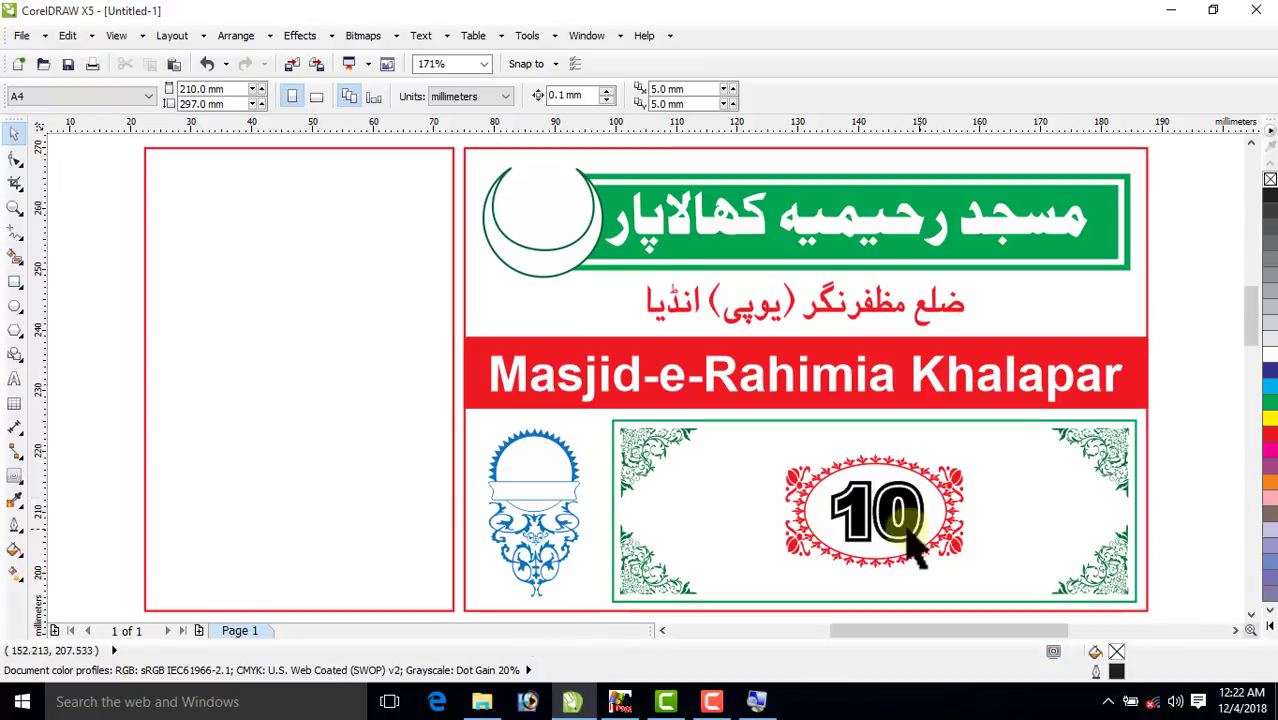
click(900, 525)
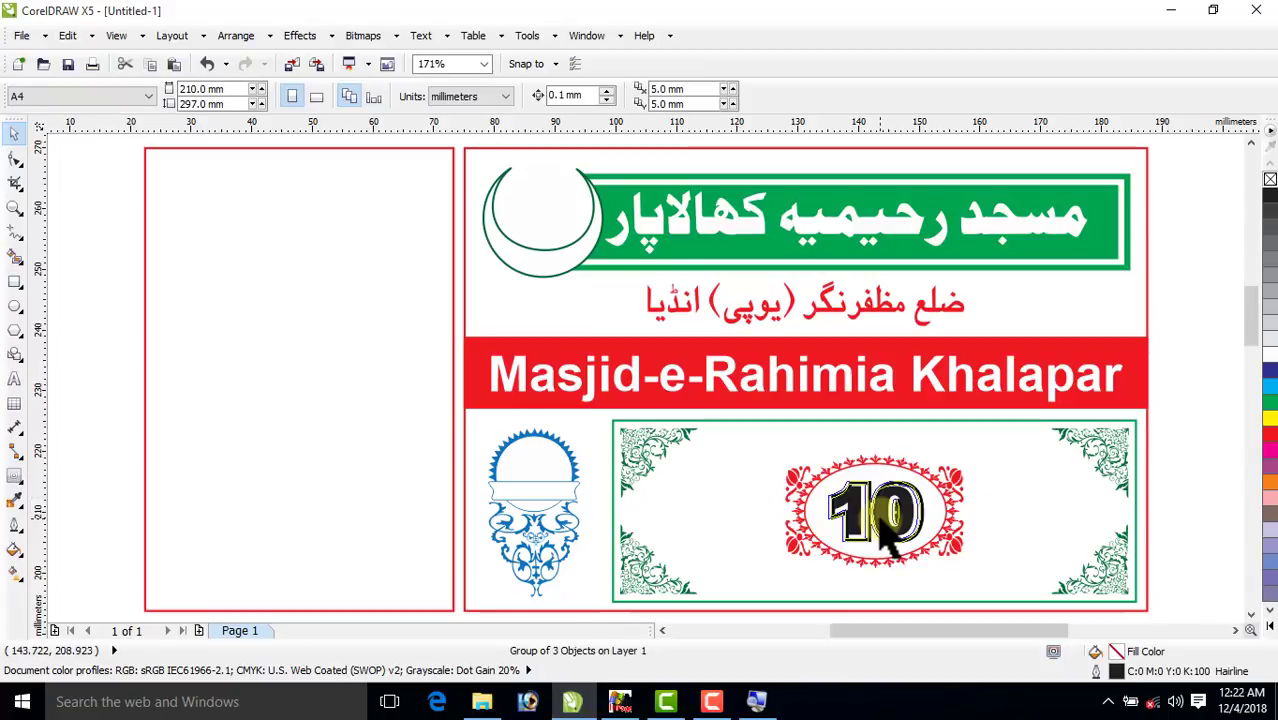
click(1187, 468)
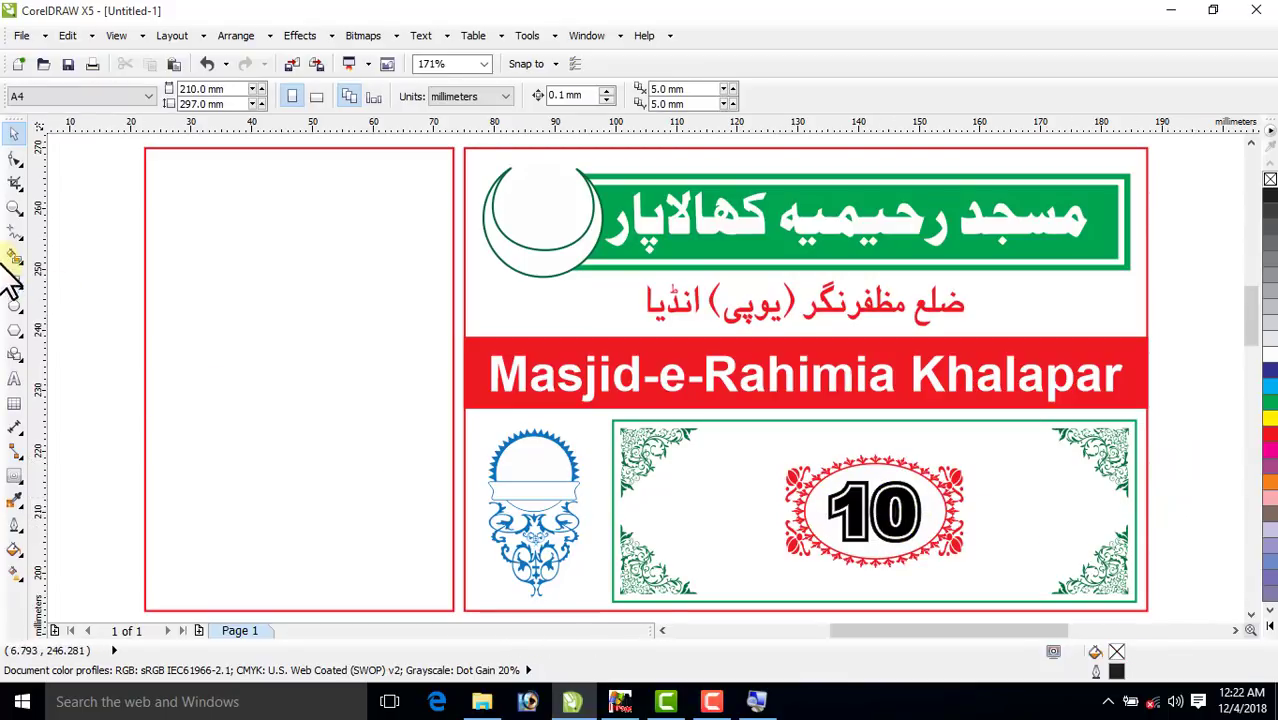
Sample the dark green of the corner ornament and apply it to the inner digits and outermost contour of the 10.
click(14, 207)
drag(676, 422, 1064, 606)
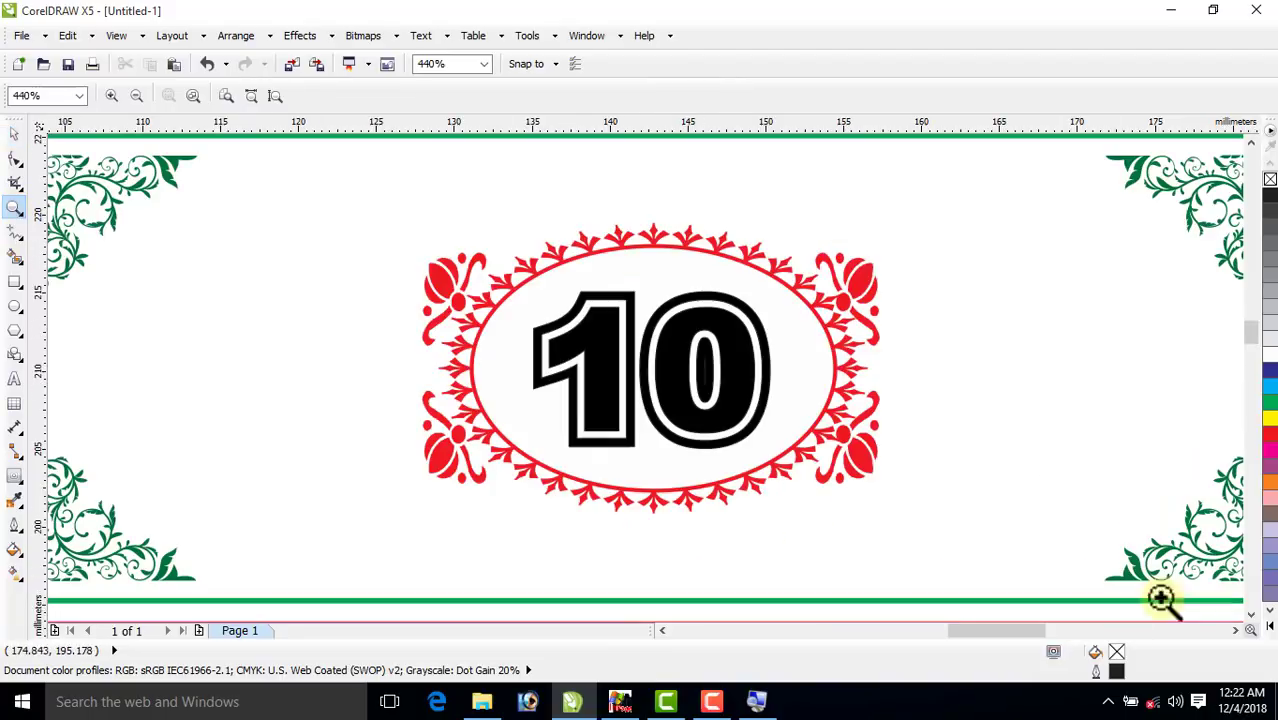
click(12, 134)
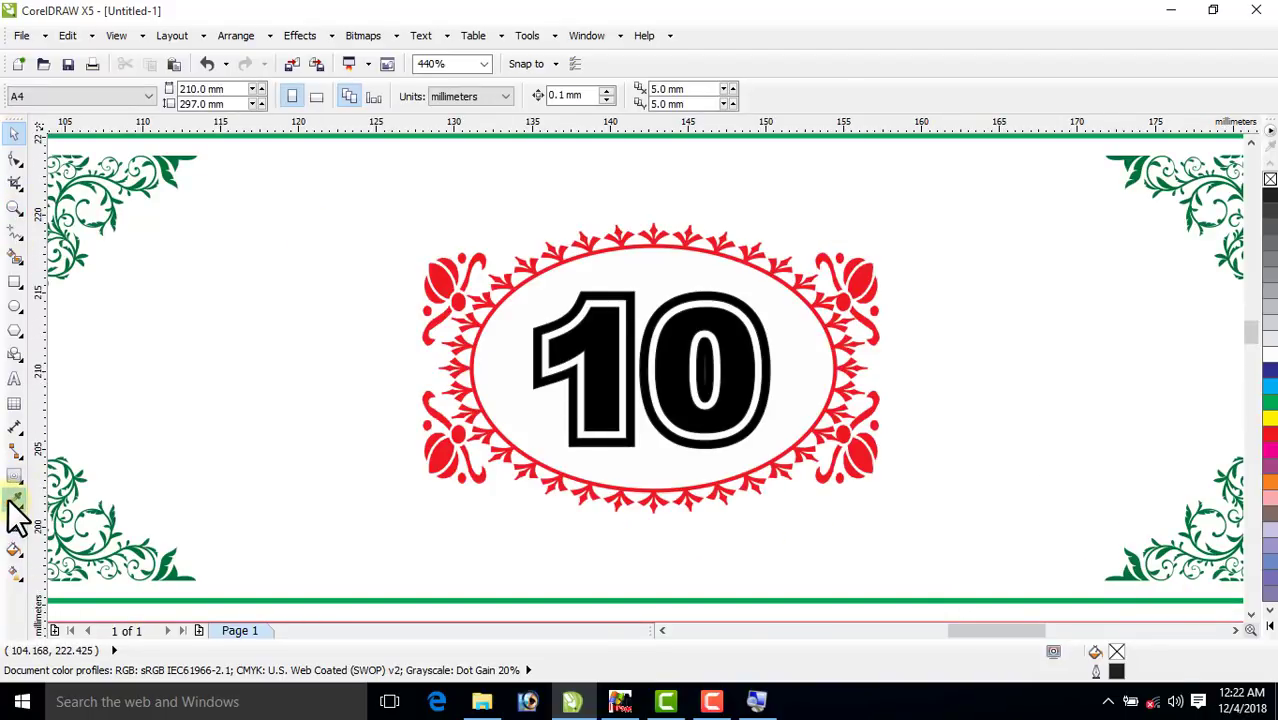
click(14, 498)
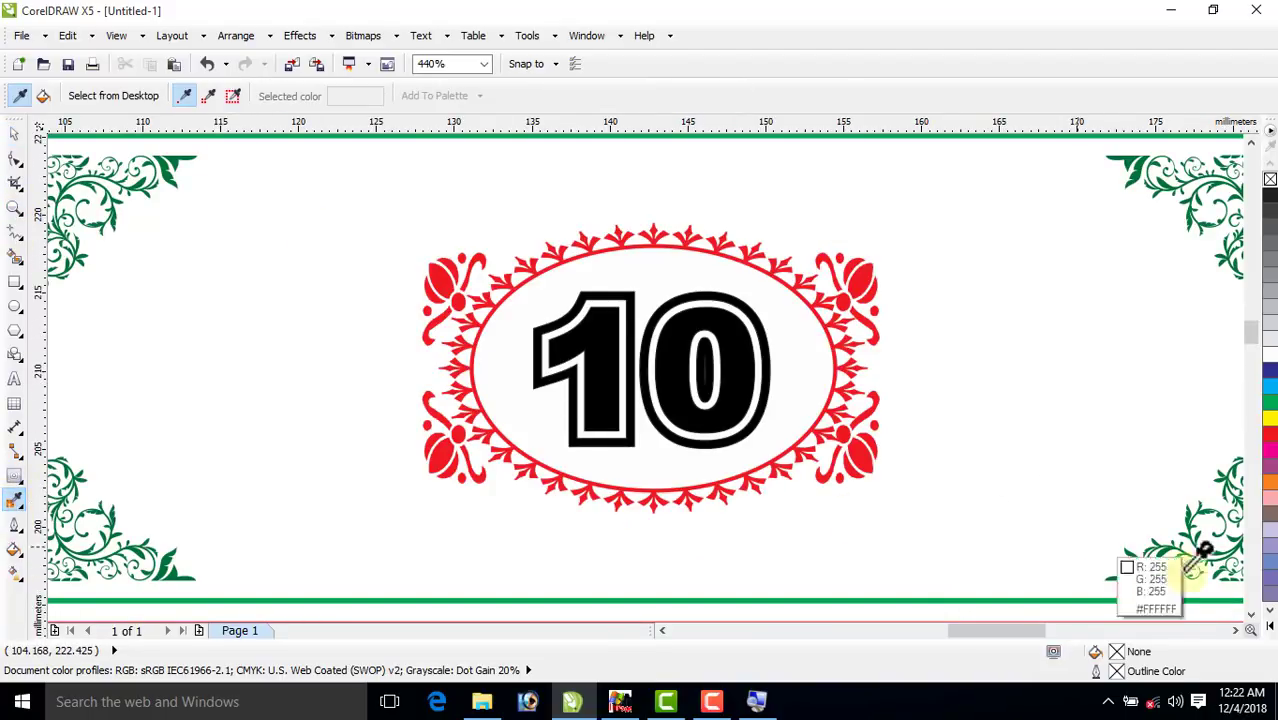
click(1130, 568)
click(700, 410)
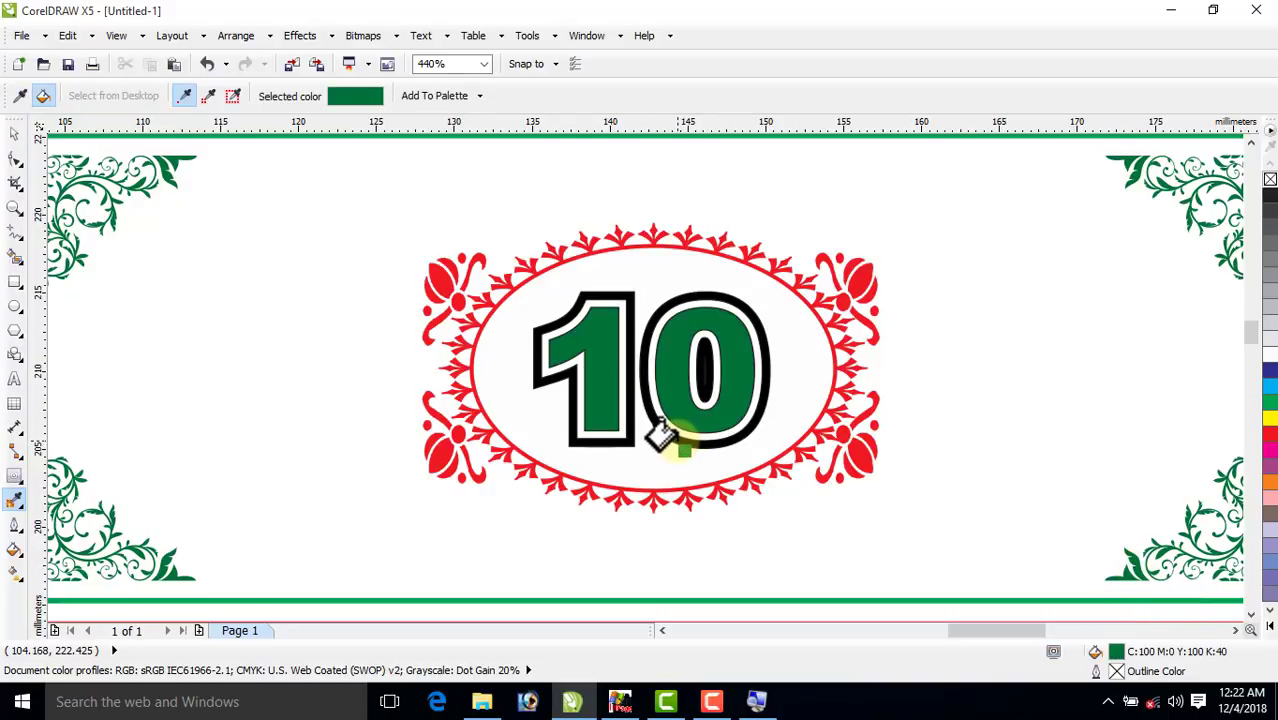
click(658, 436)
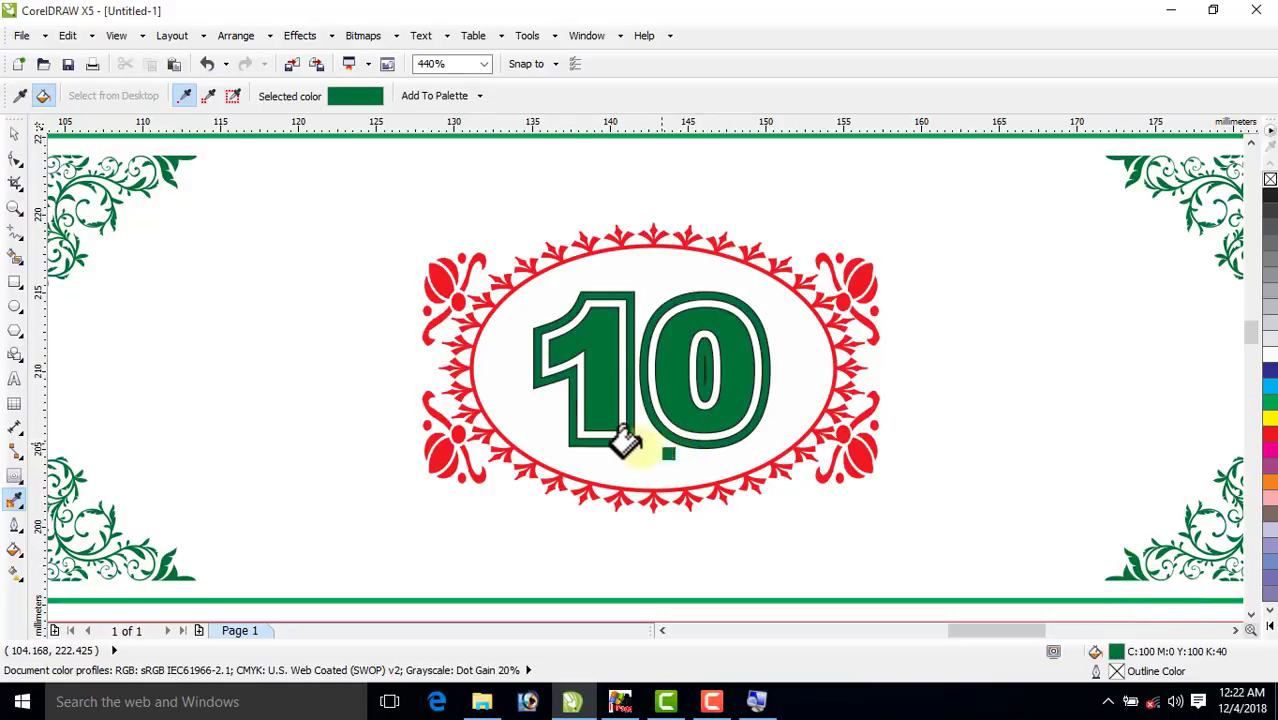
Remove the outline from the green 10 group in the oval and deselect it.
click(15, 135)
click(613, 414)
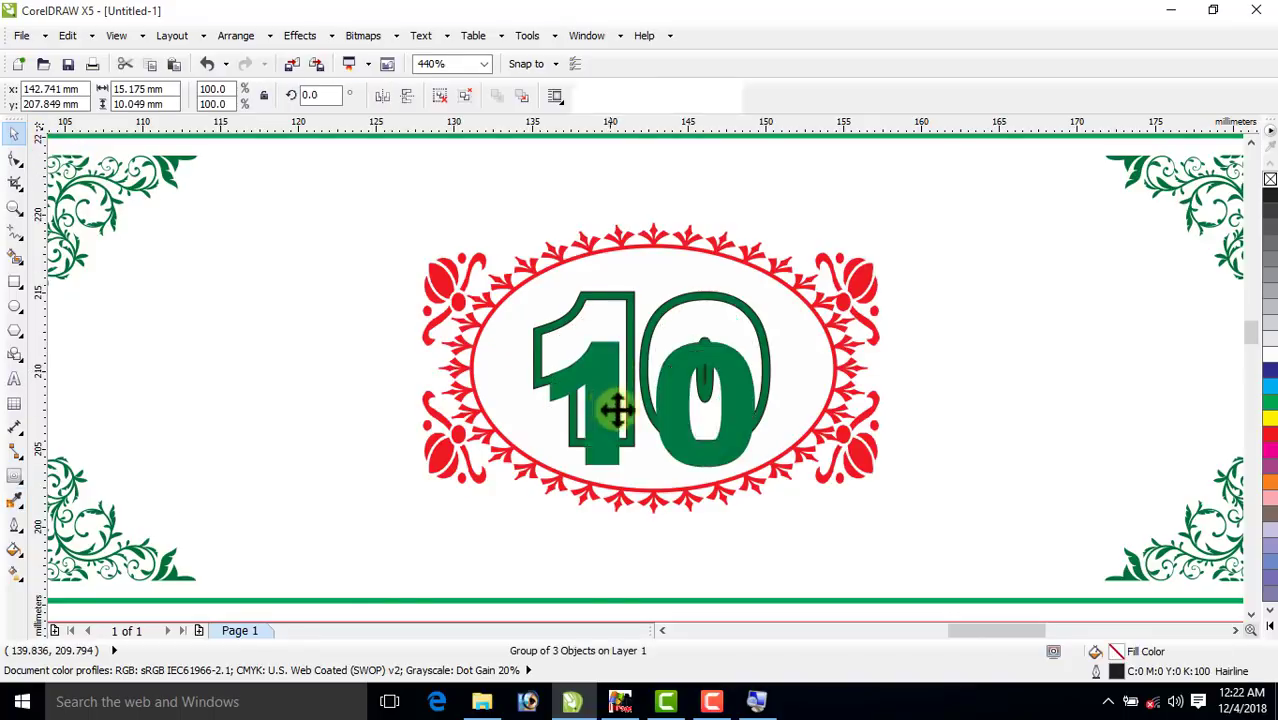
right_click(1269, 180)
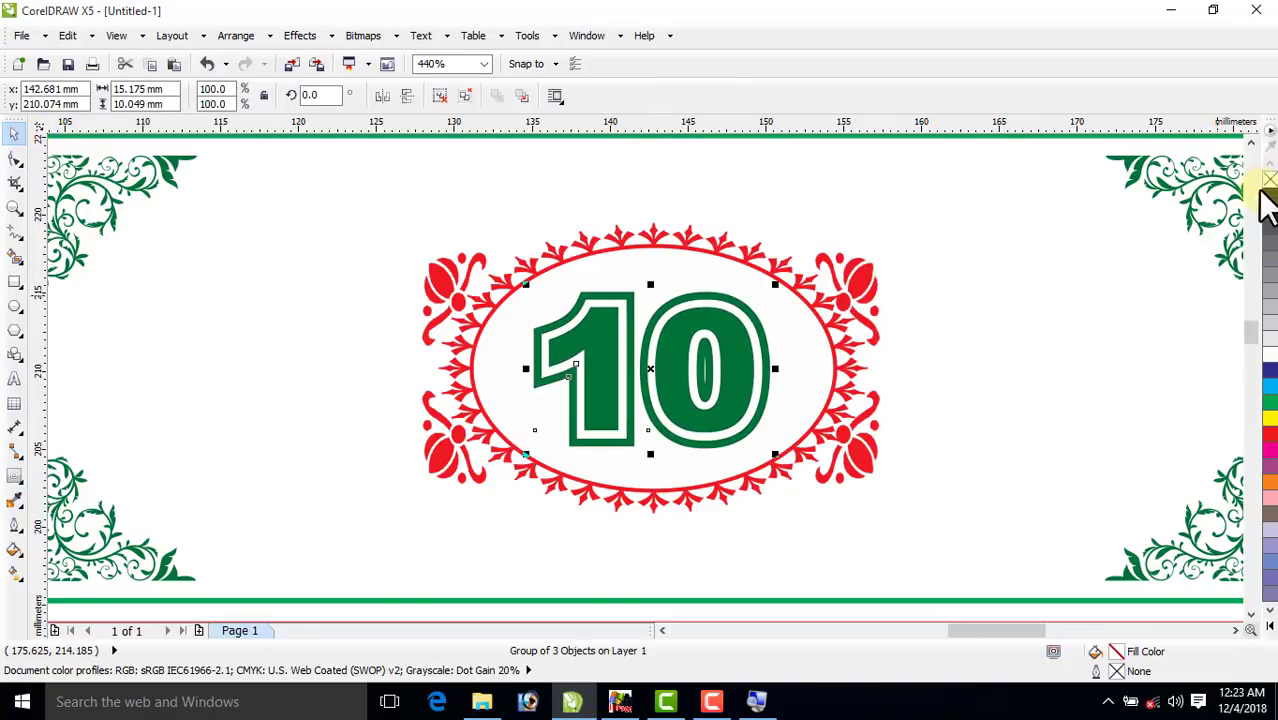
key(F4)
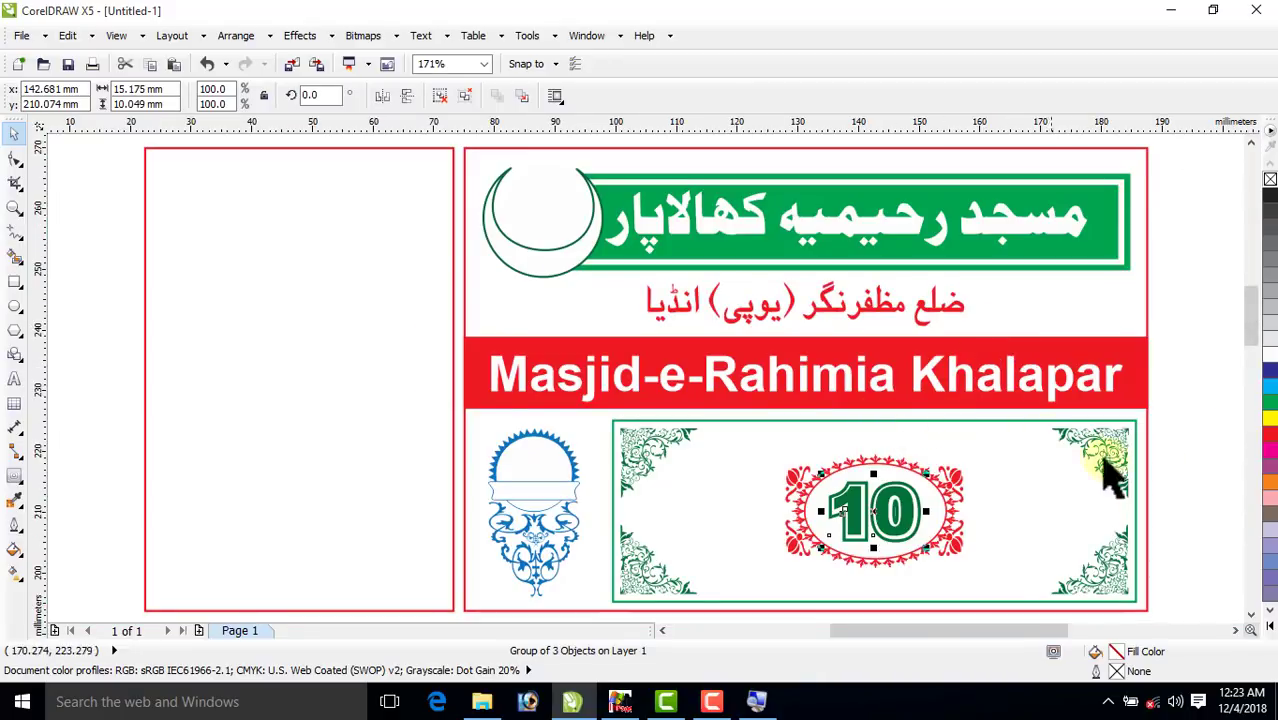
key(Escape)
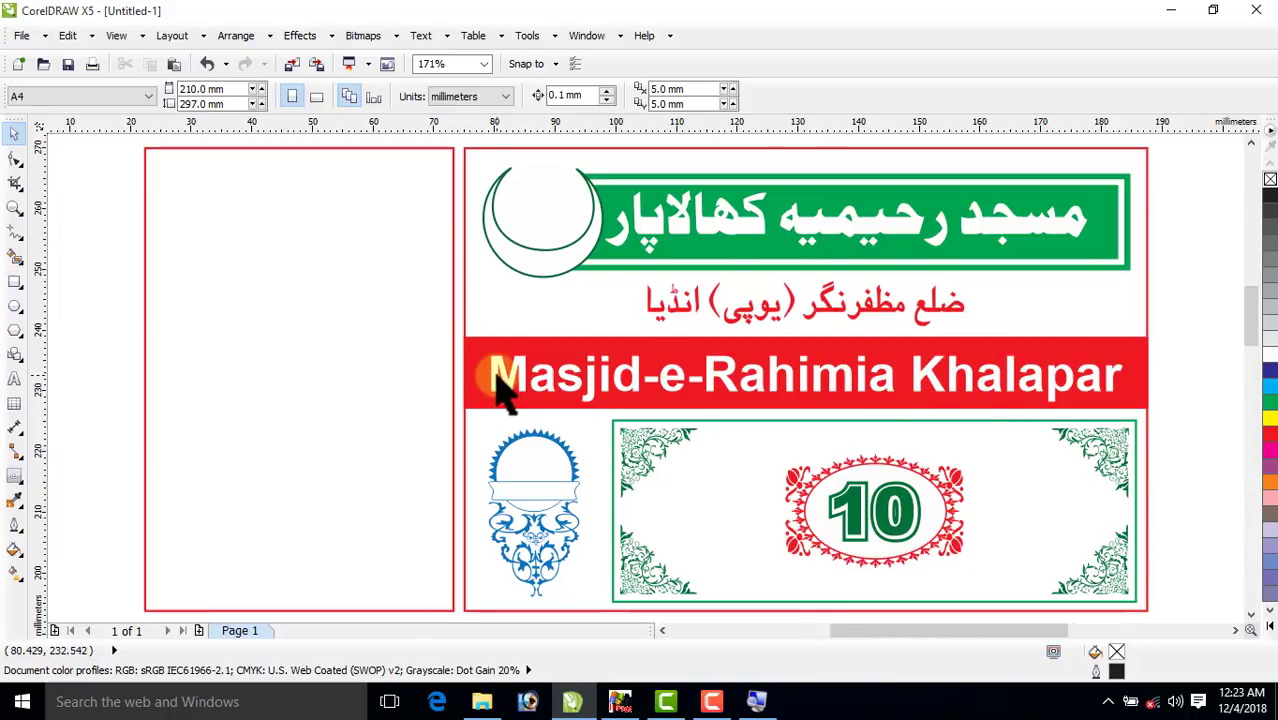
Apply a two-step inside contour with a 1.0 mm offset to the empty red rectangle of the narrow panel.
click(638, 458)
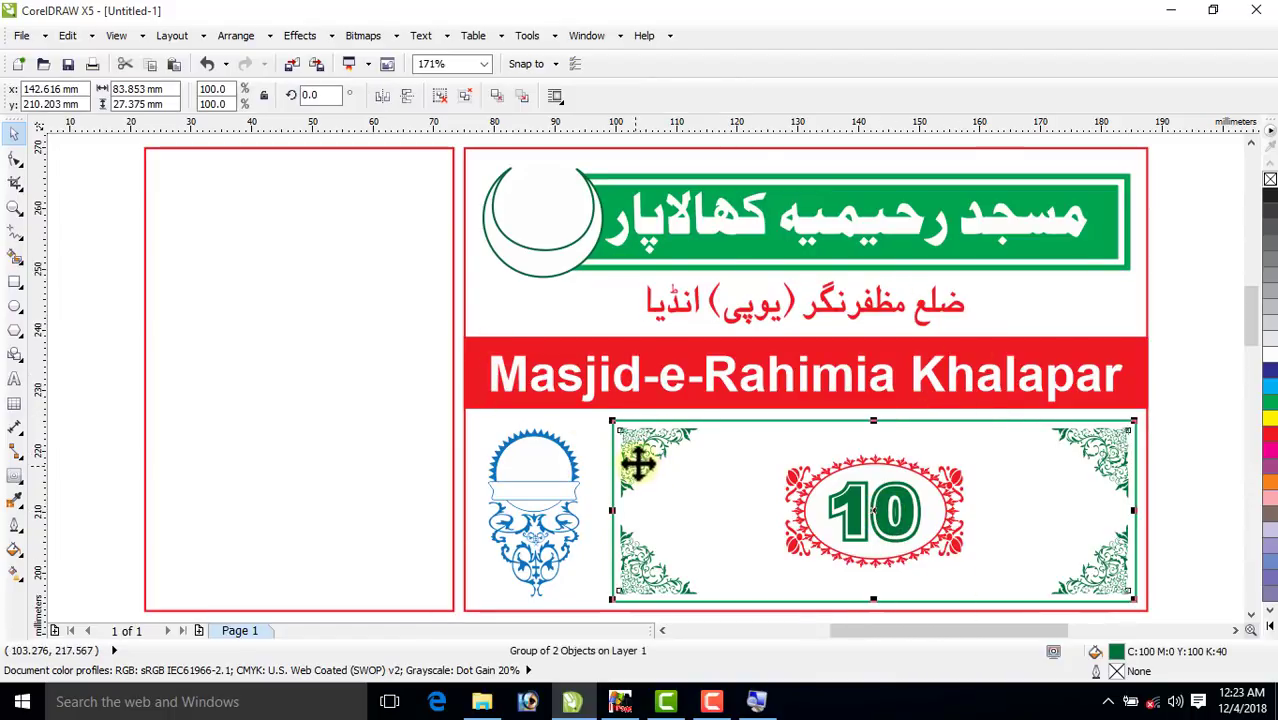
click(282, 400)
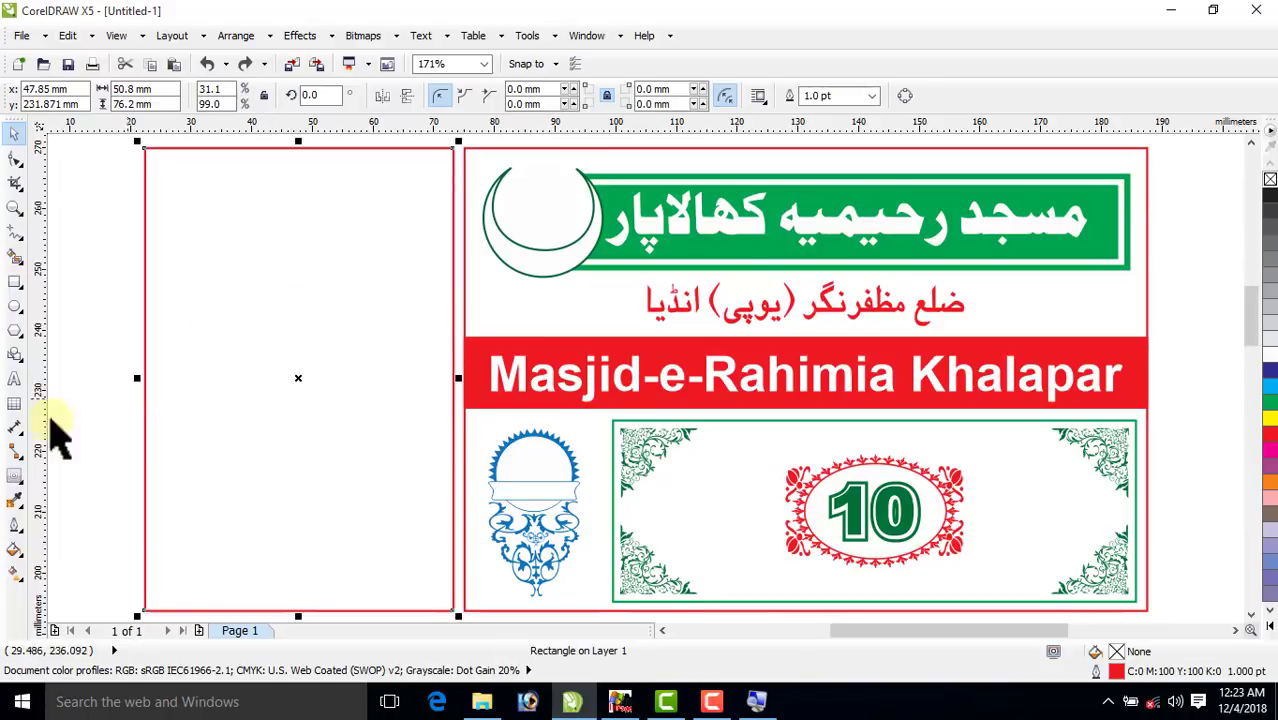
click(15, 468)
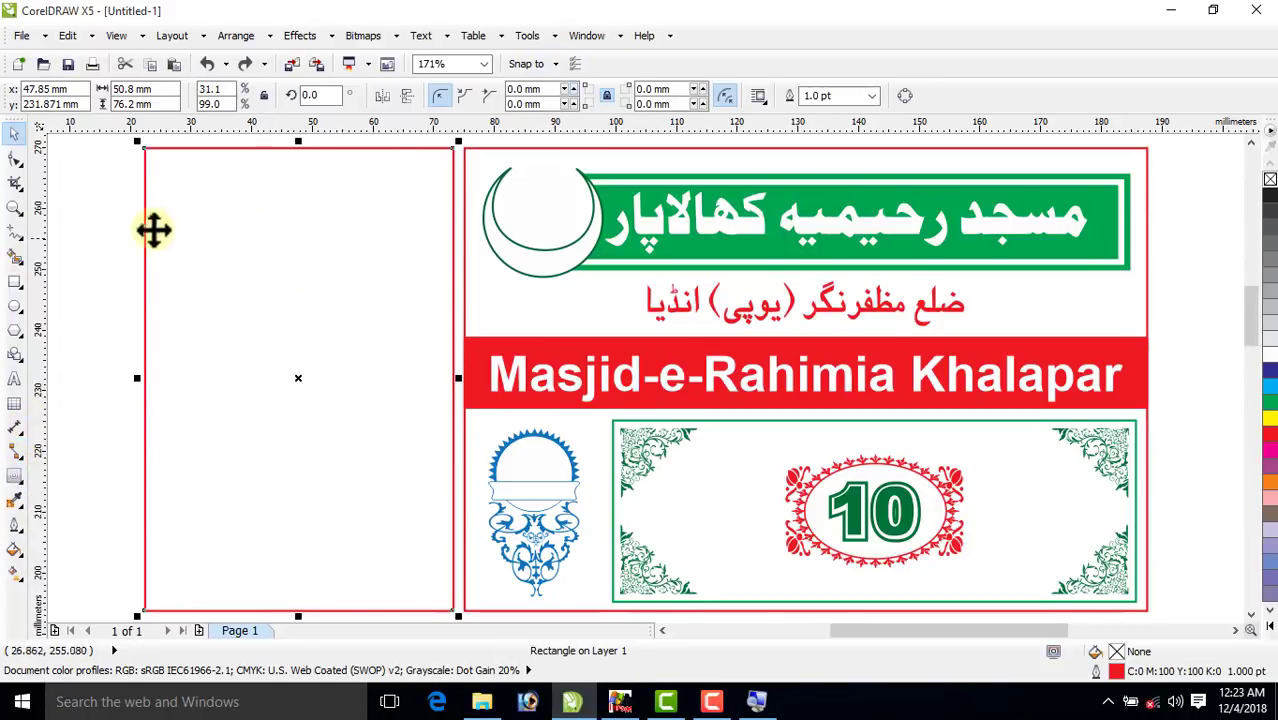
click(13, 472)
click(76, 505)
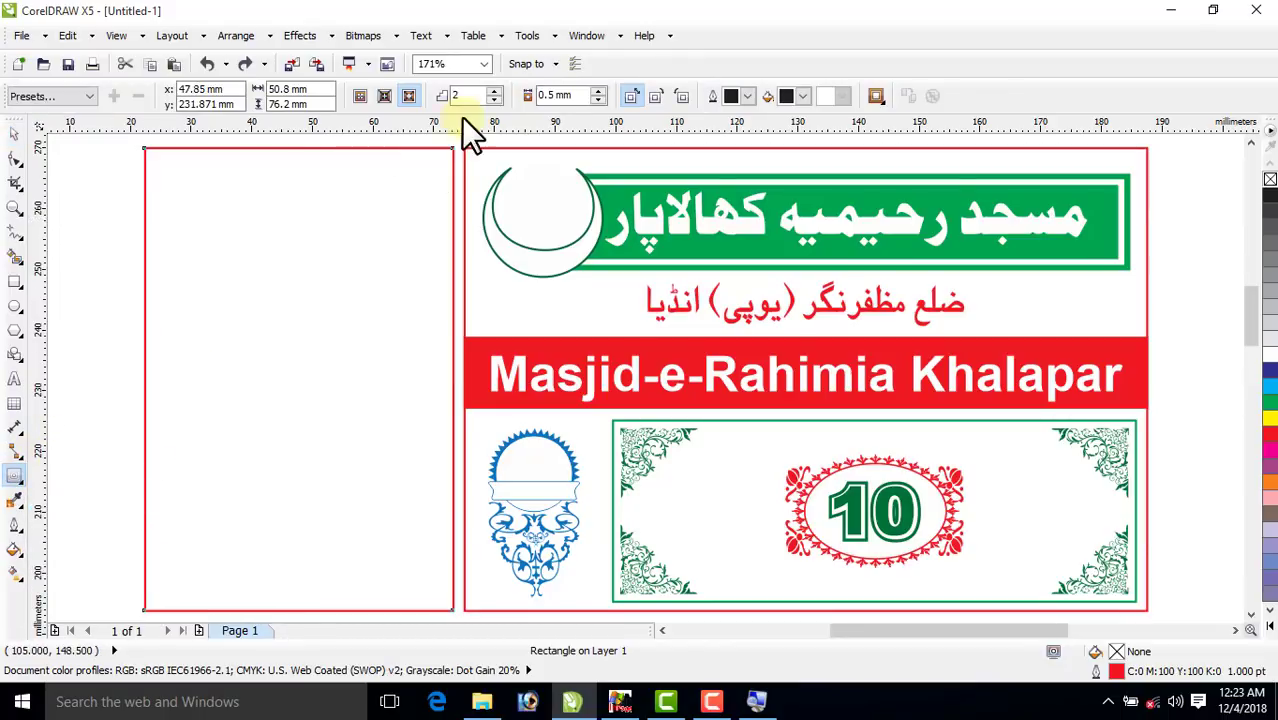
click(382, 96)
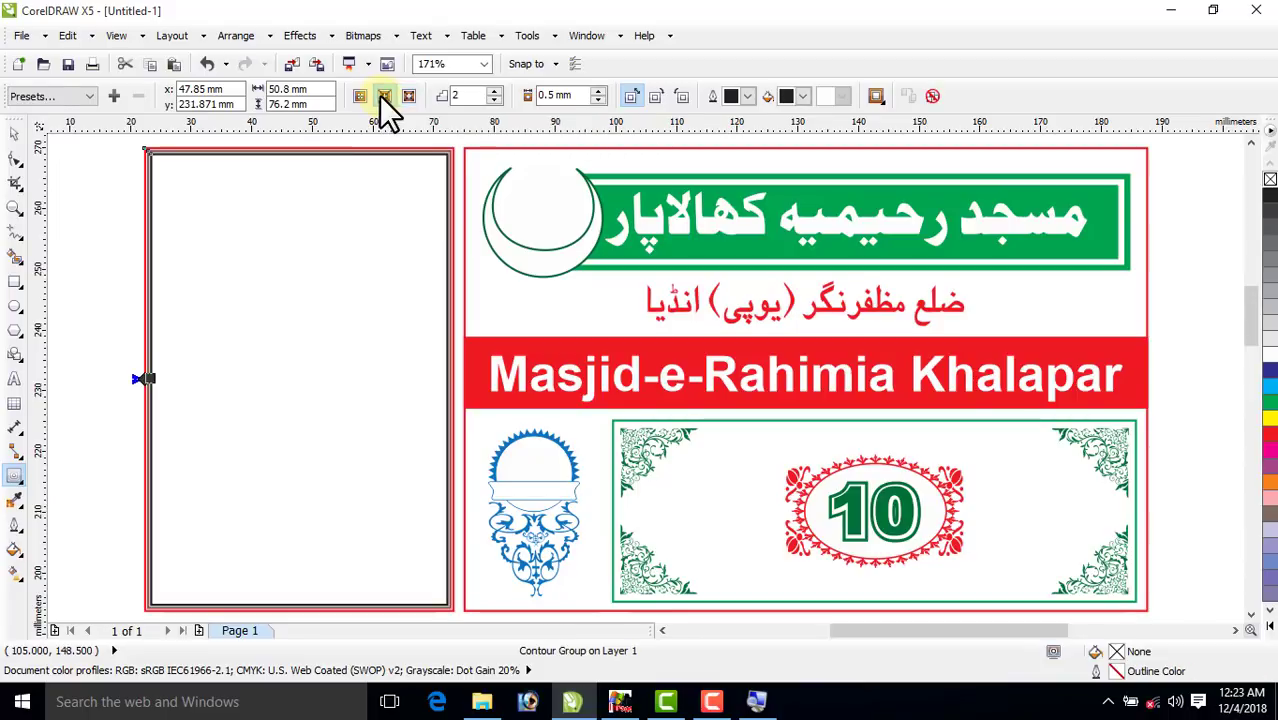
click(597, 90)
click(597, 90)
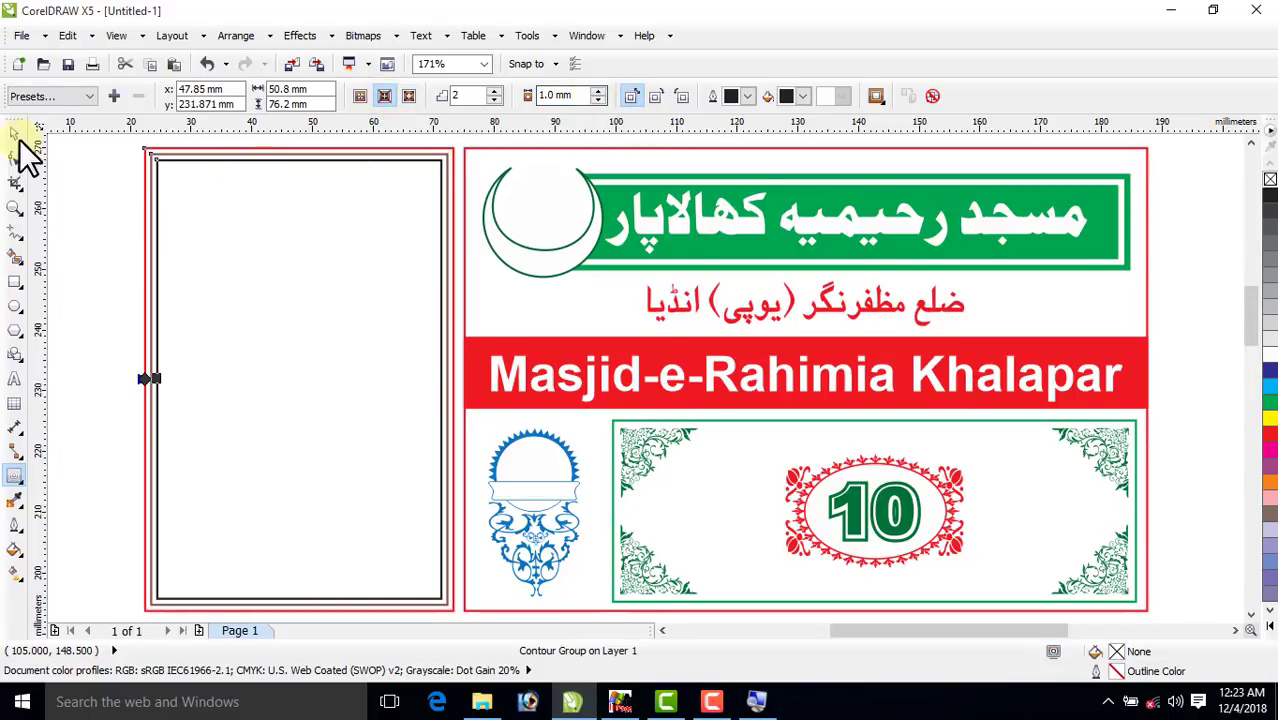
Break the contour group apart from the narrow panel's rectangle and ungroup its two inner rectangles.
click(15, 134)
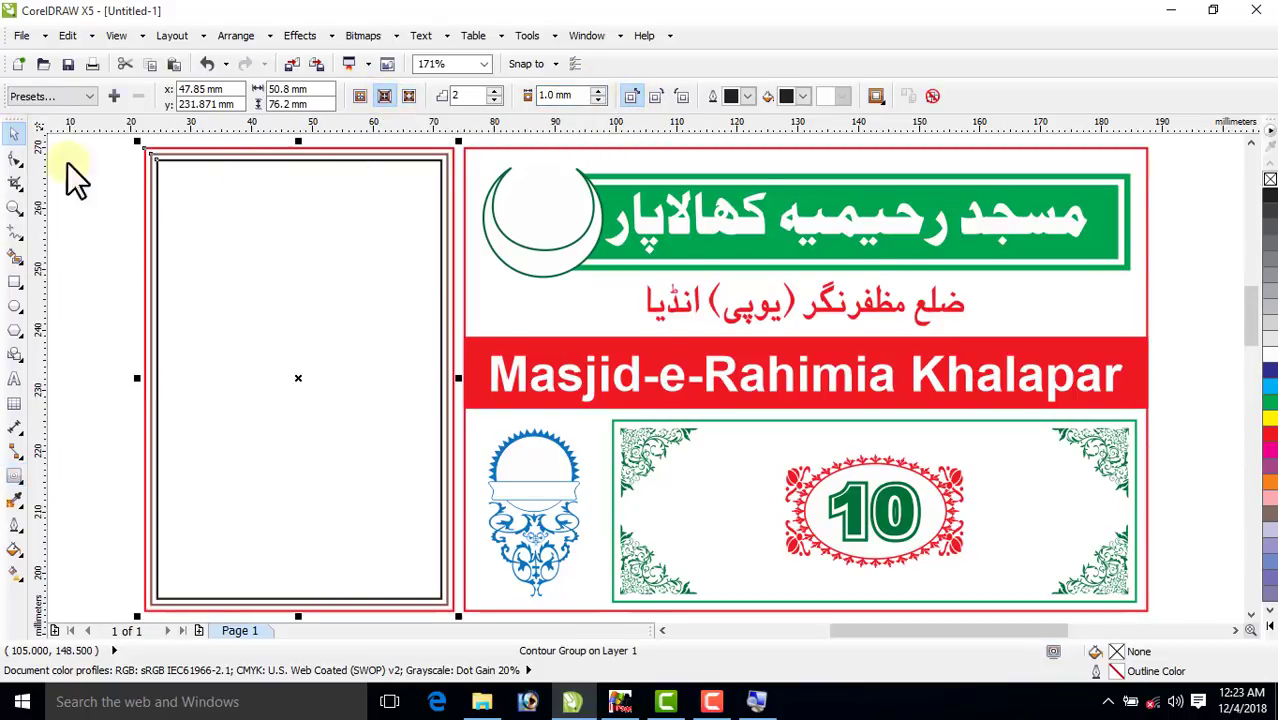
right_click(200, 265)
click(217, 289)
click(135, 225)
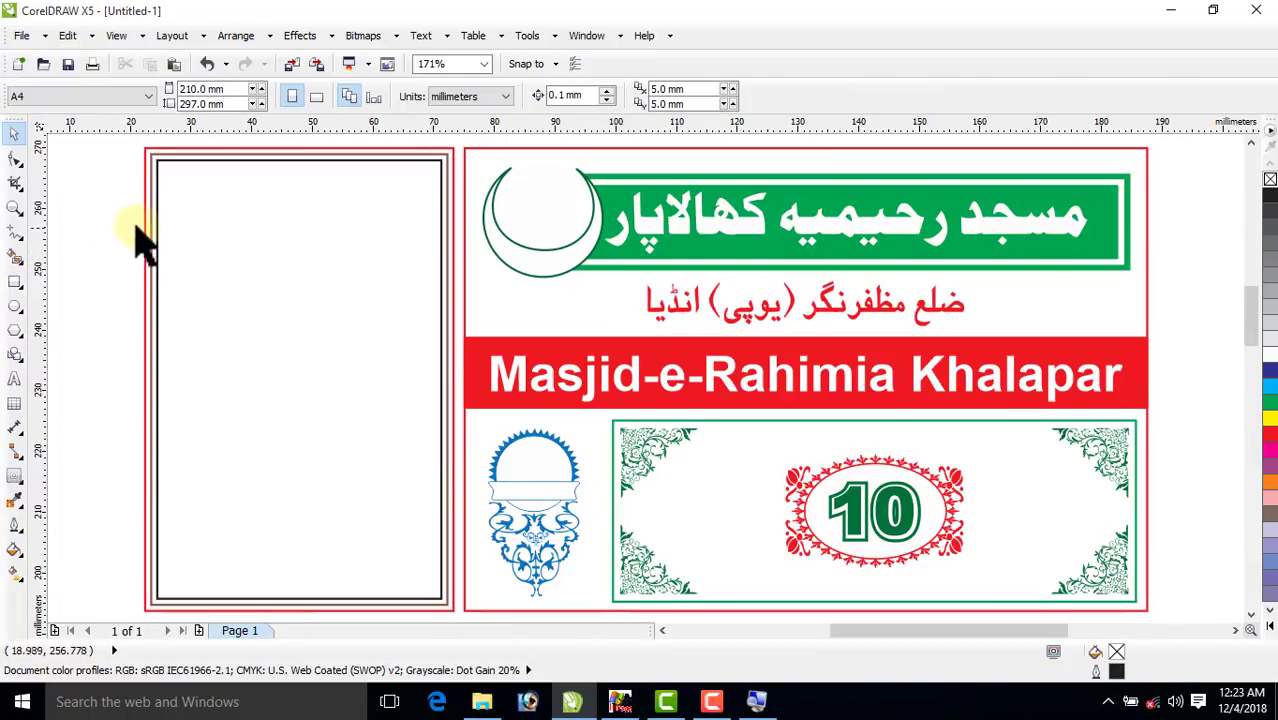
click(145, 234)
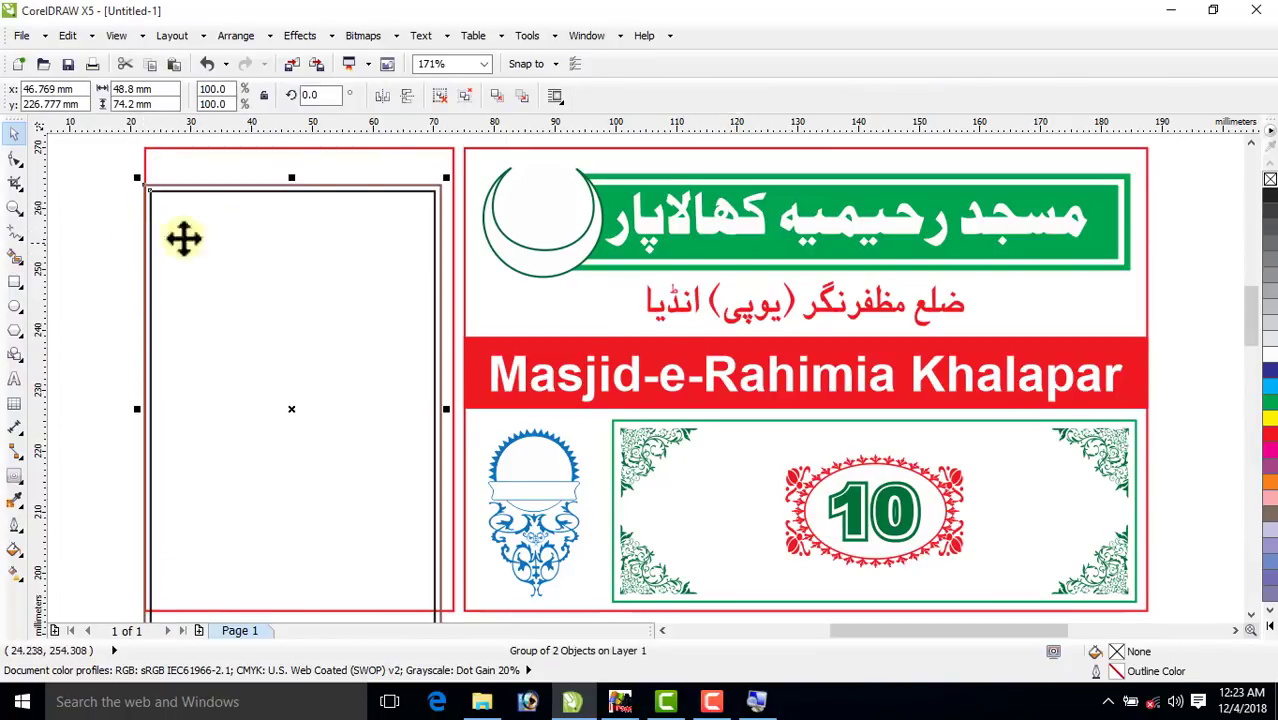
click(438, 98)
click(80, 180)
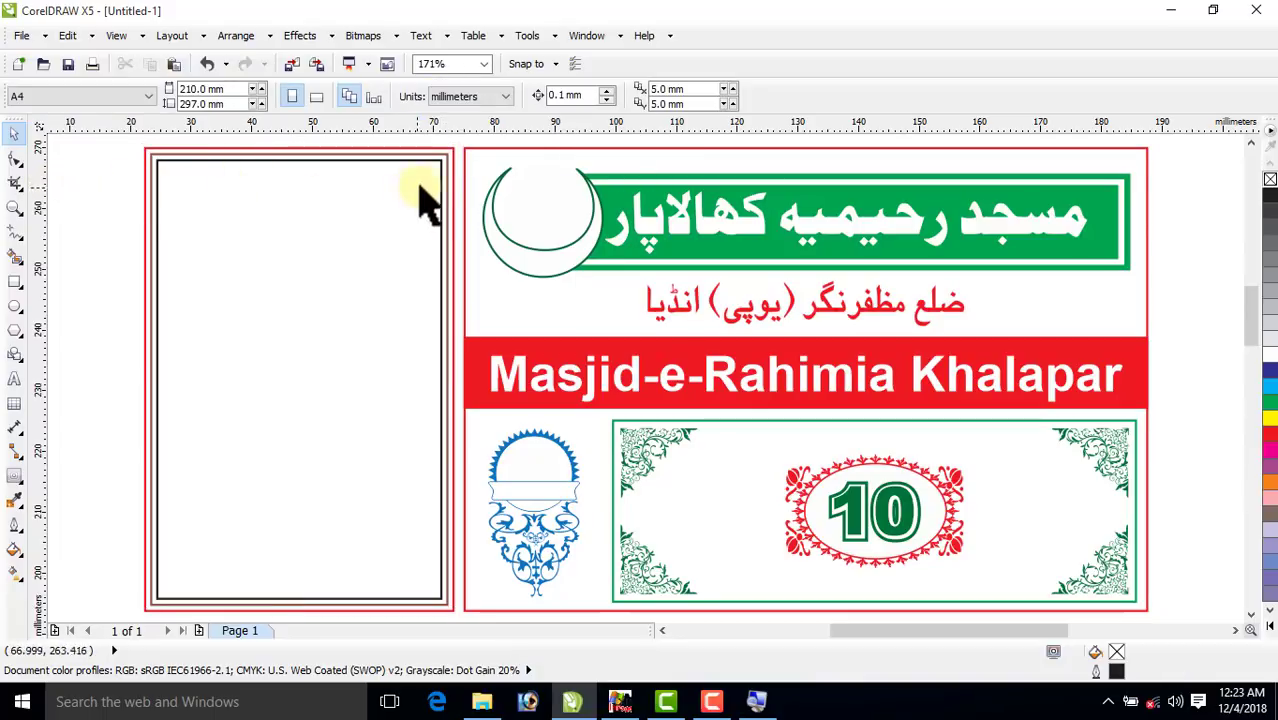
Fill the outer contour rectangle with green and the inner one with white to form a green frame.
click(446, 160)
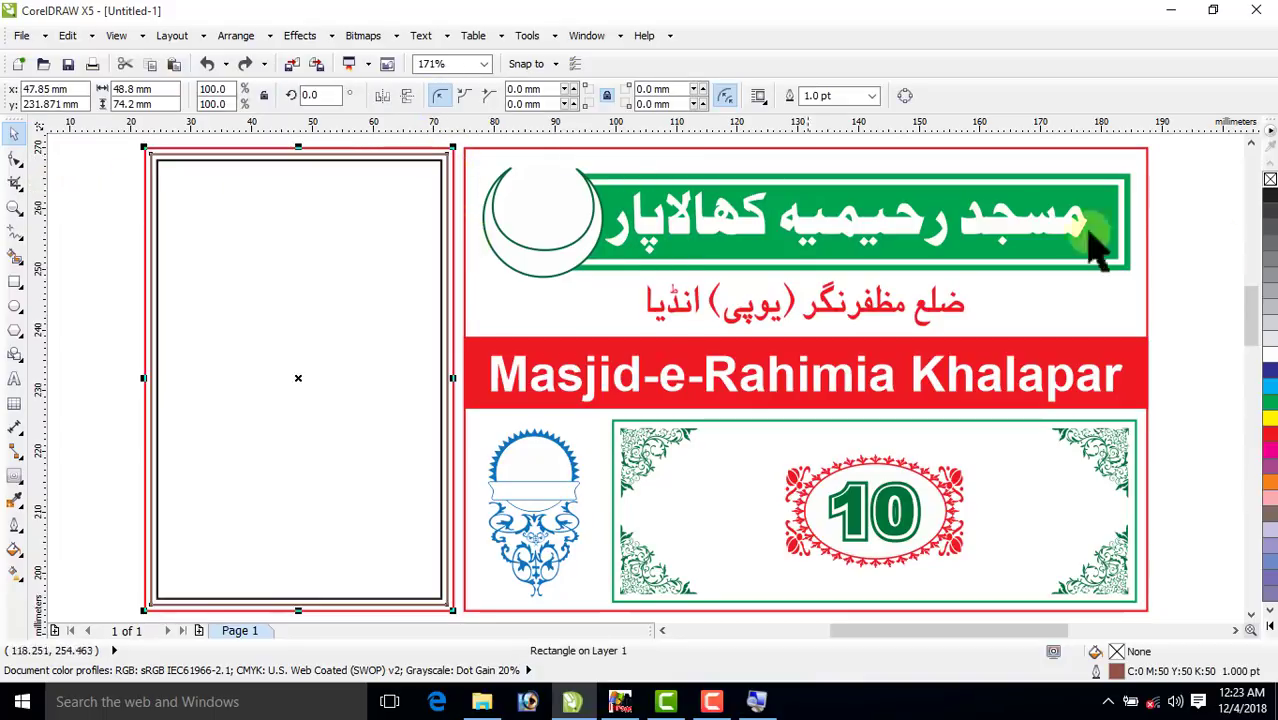
click(1269, 403)
click(156, 222)
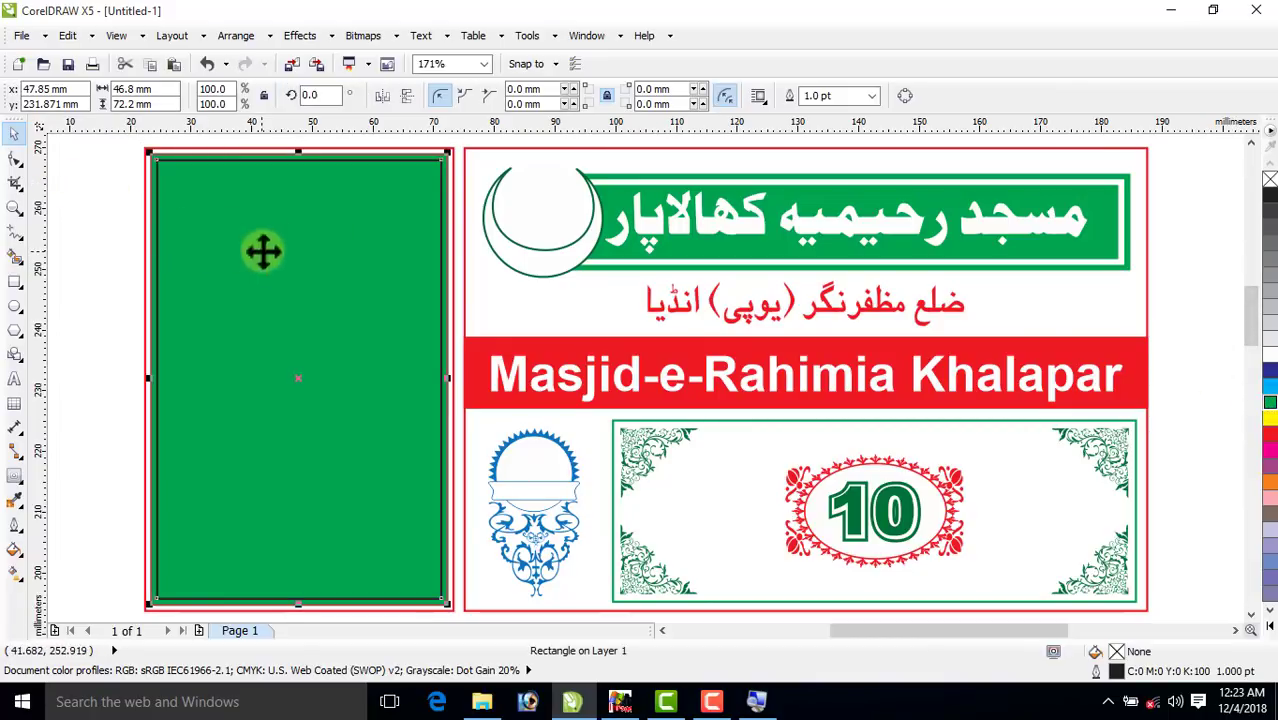
click(1265, 357)
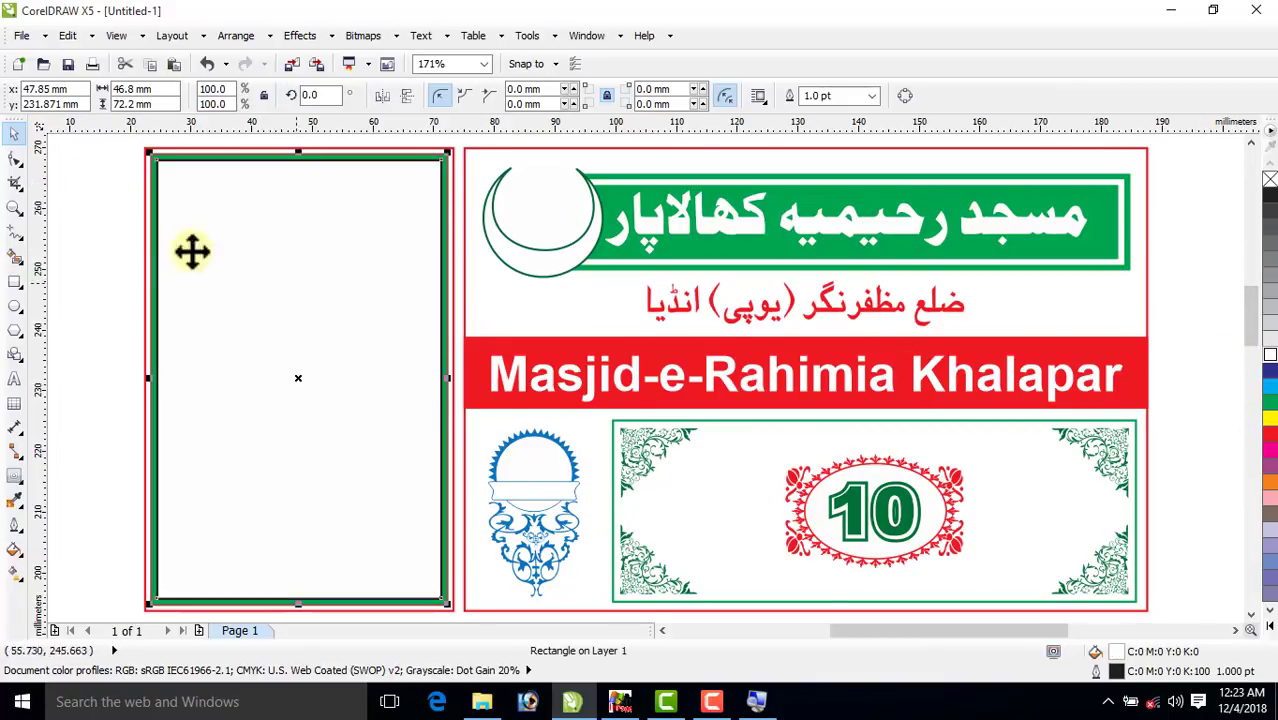
Remove the outlines from both rectangles of the green frame and deselect them.
click(112, 186)
drag(142, 152, 466, 603)
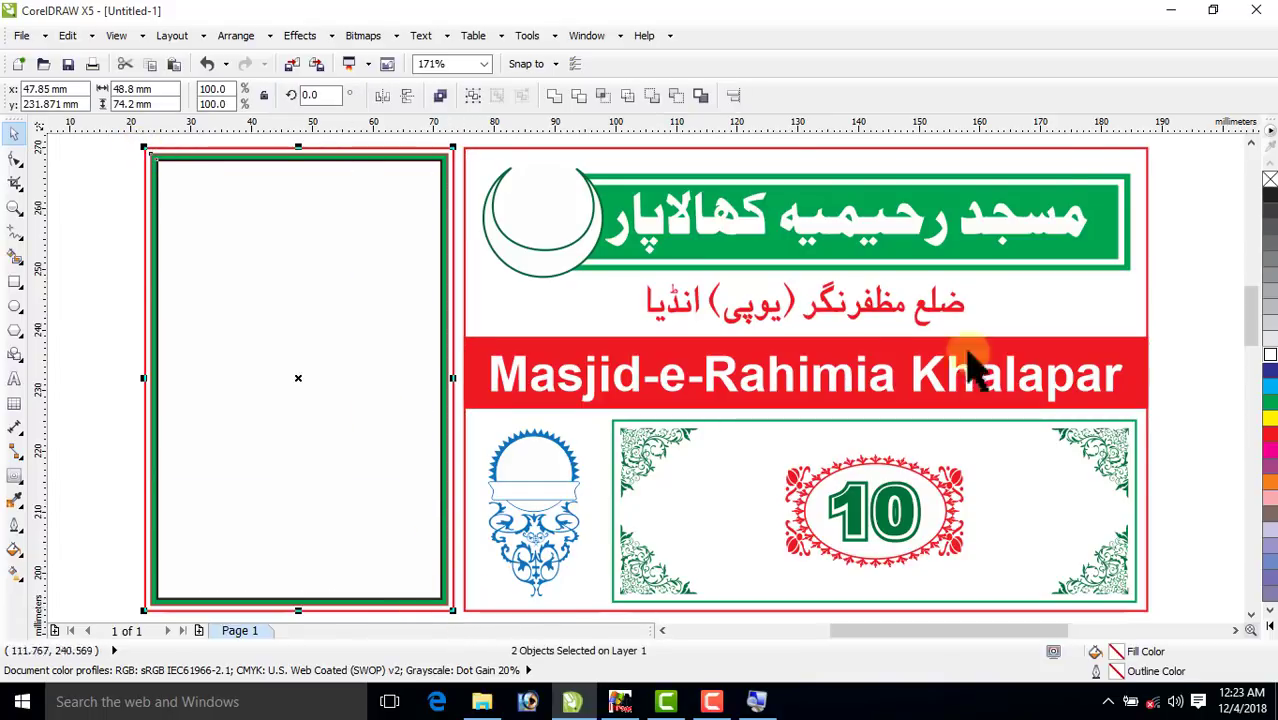
right_click(1270, 179)
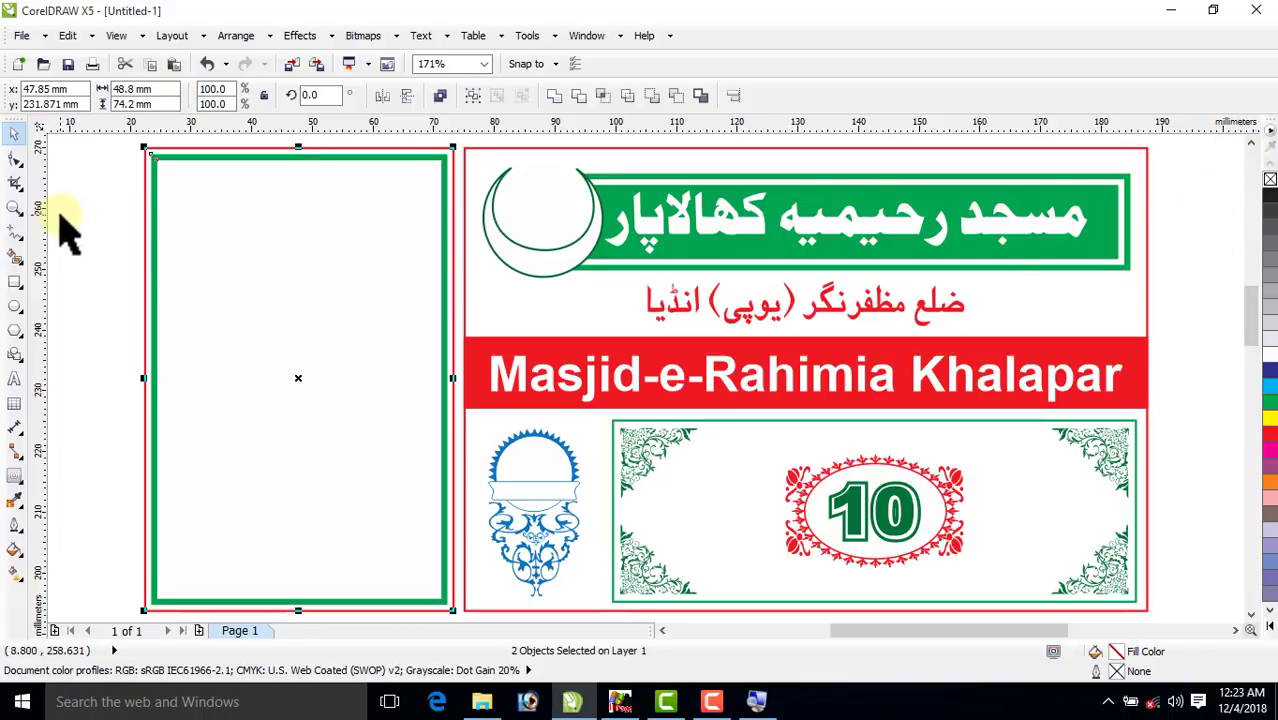
click(100, 205)
Ungroup the green corner ornaments around the 10 until the upper corner pieces are separate objects.
click(640, 447)
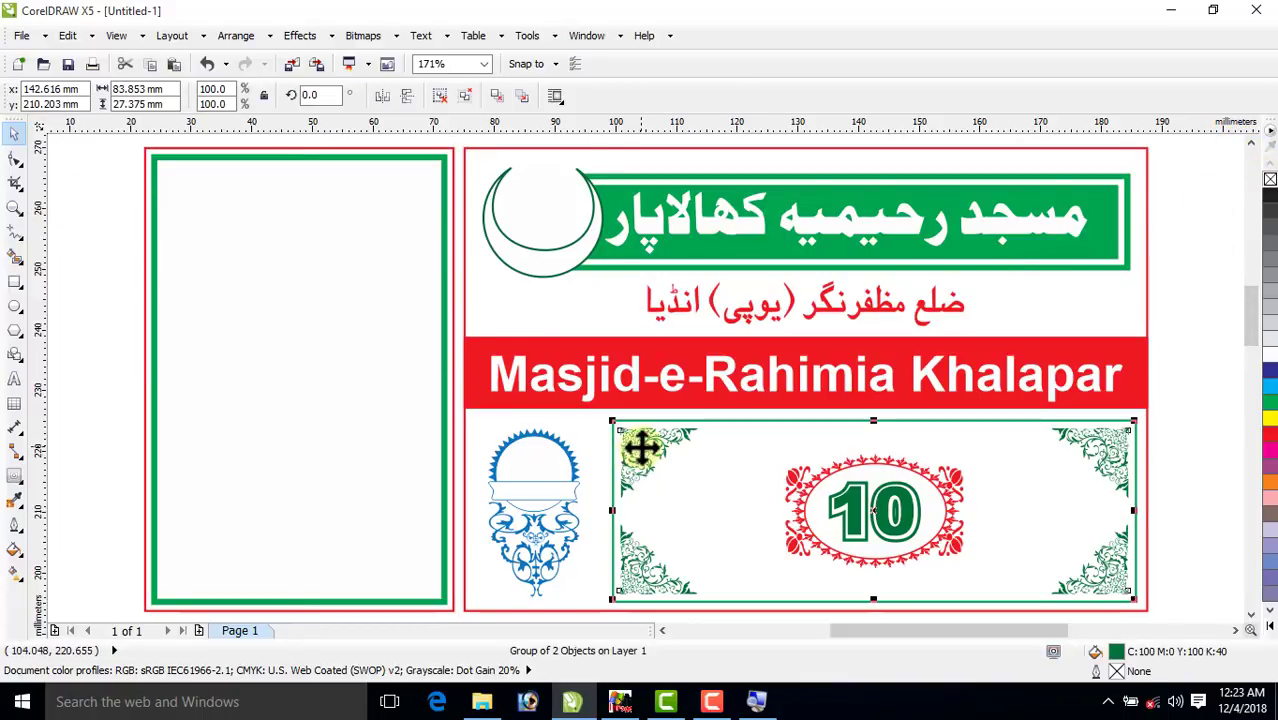
click(440, 95)
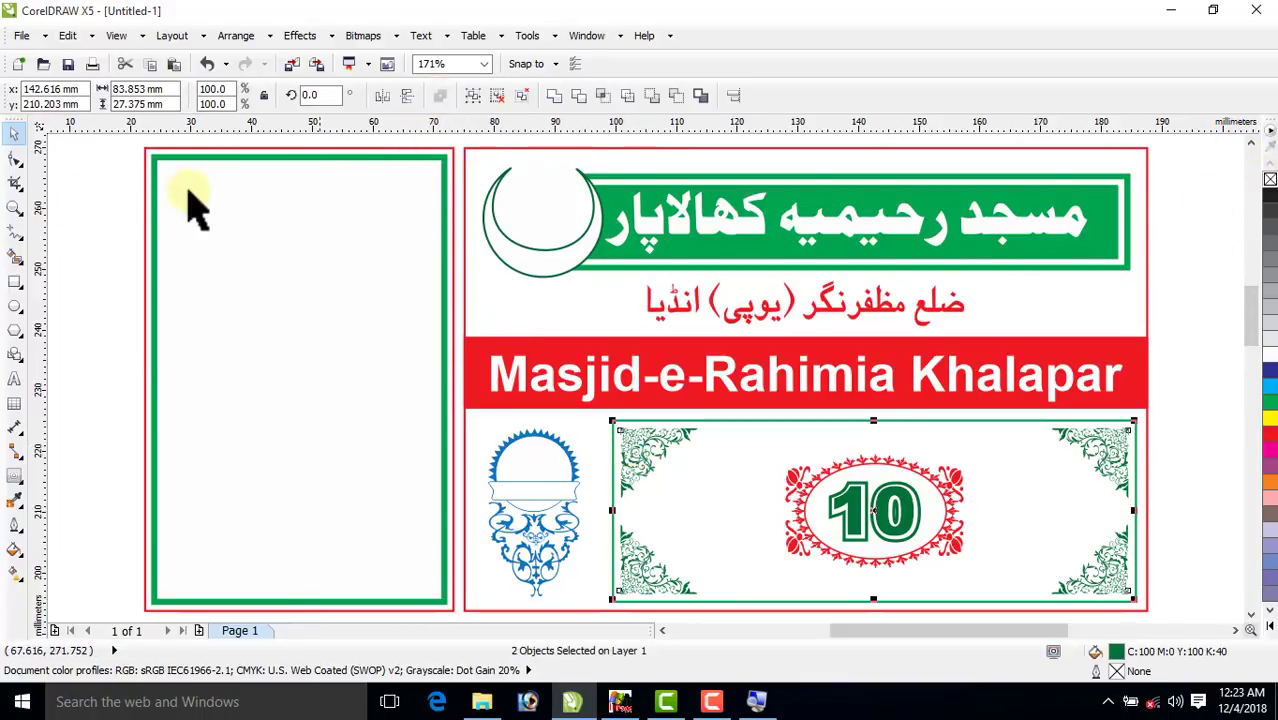
click(125, 211)
drag(645, 467, 355, 420)
key(ctrl+z)
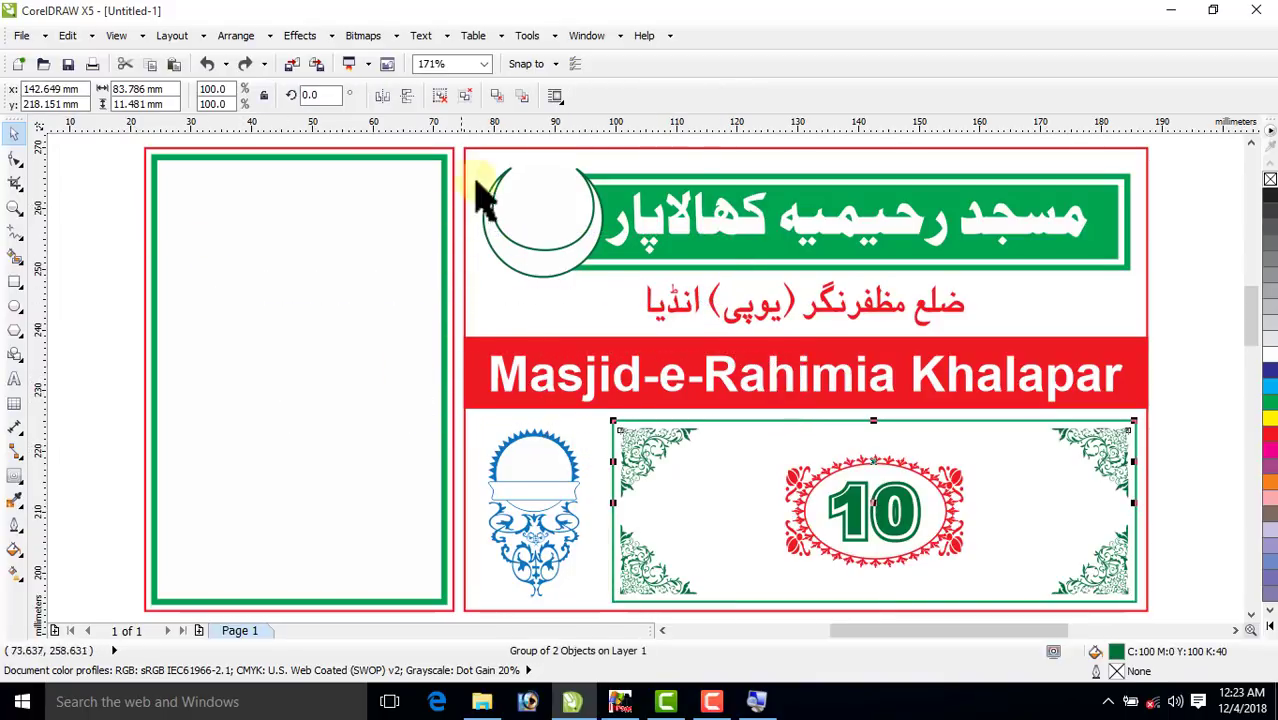
click(465, 97)
click(125, 305)
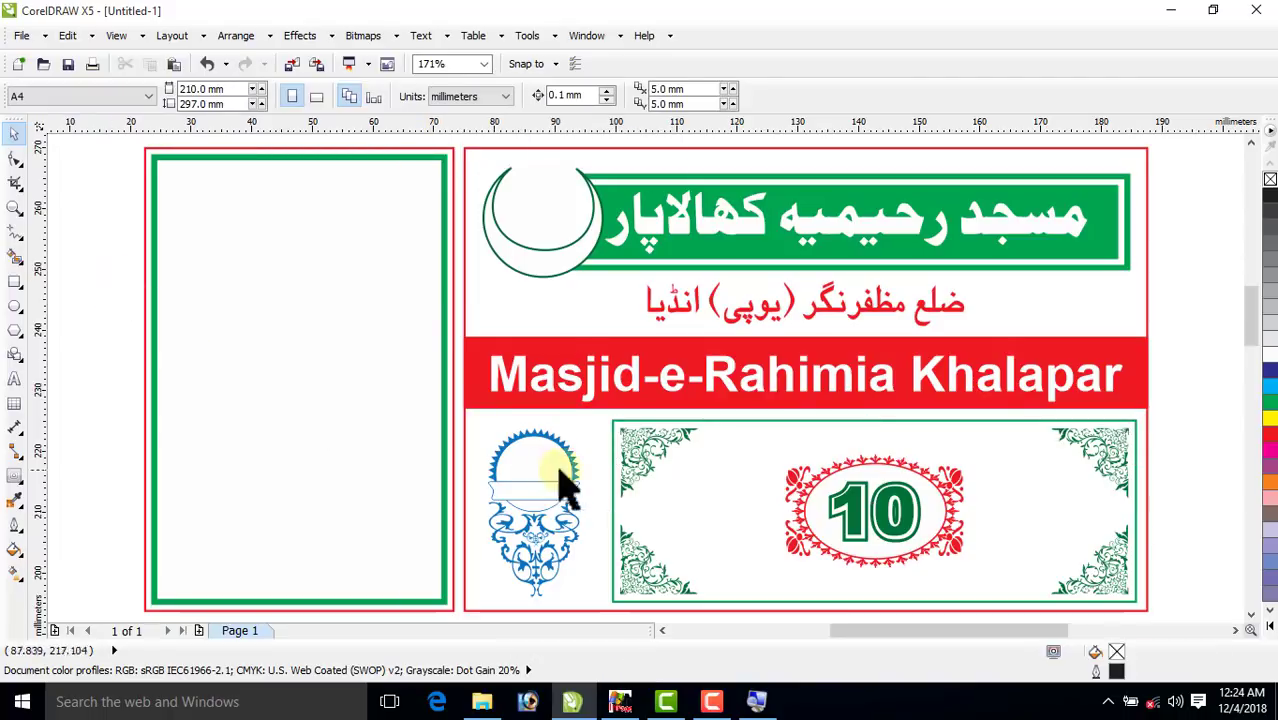
Copy the upper-left green corner ornament into the matching corner of the narrow panel's frame and fill the copy with red.
drag(630, 465, 186, 188)
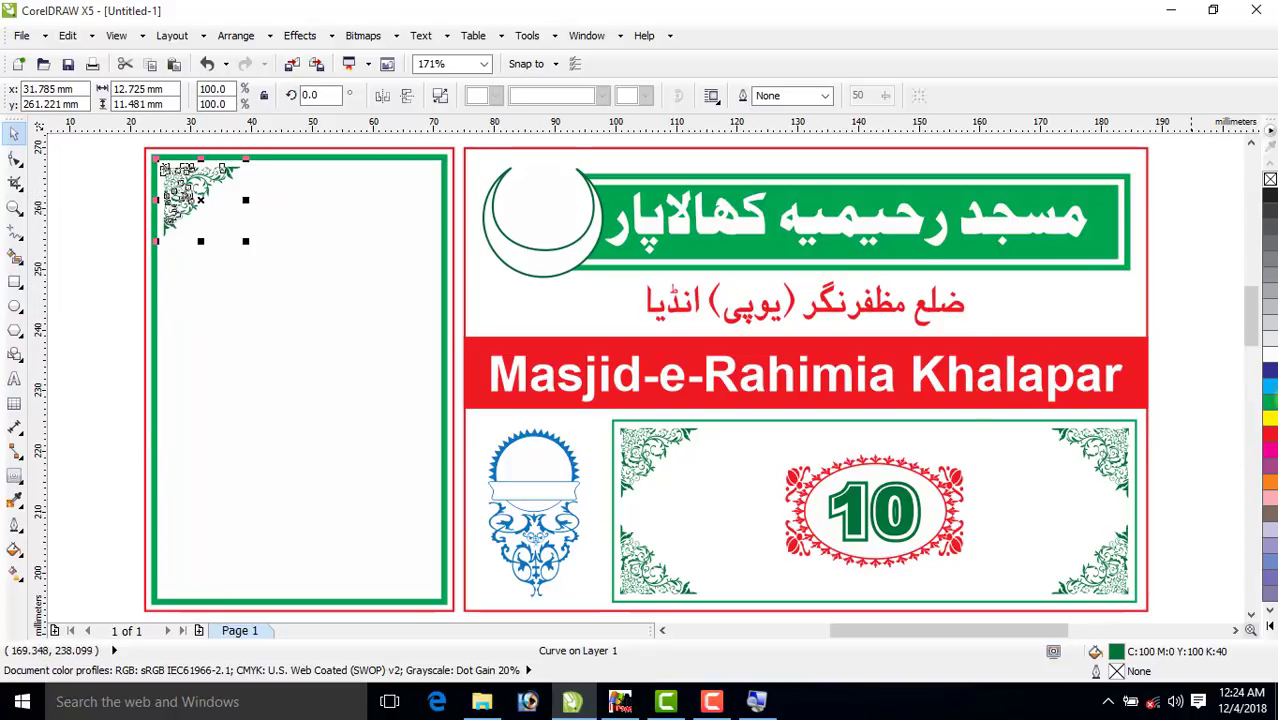
click(1266, 437)
click(114, 168)
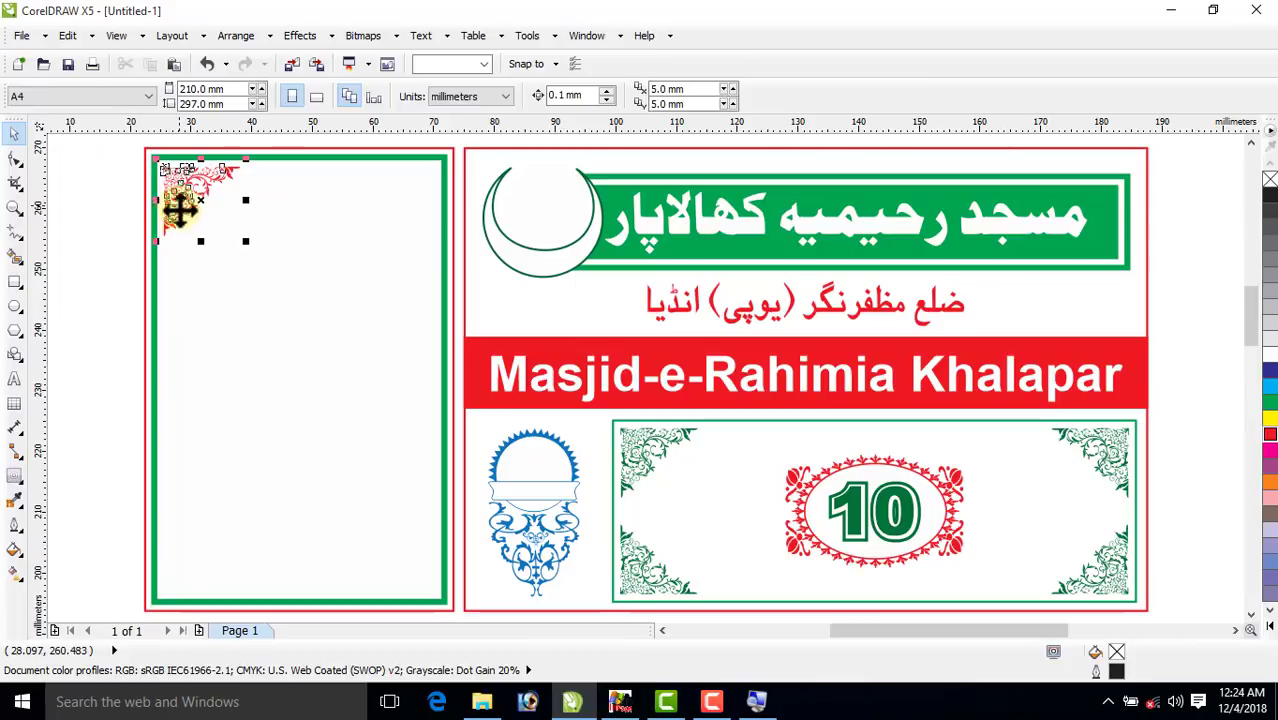
Mirror a copy of the red ornament into the upper-right corner, group the pair, and mirror a copy into the lower corners.
click(165, 200)
drag(158, 203, 411, 206)
shift+click(205, 195)
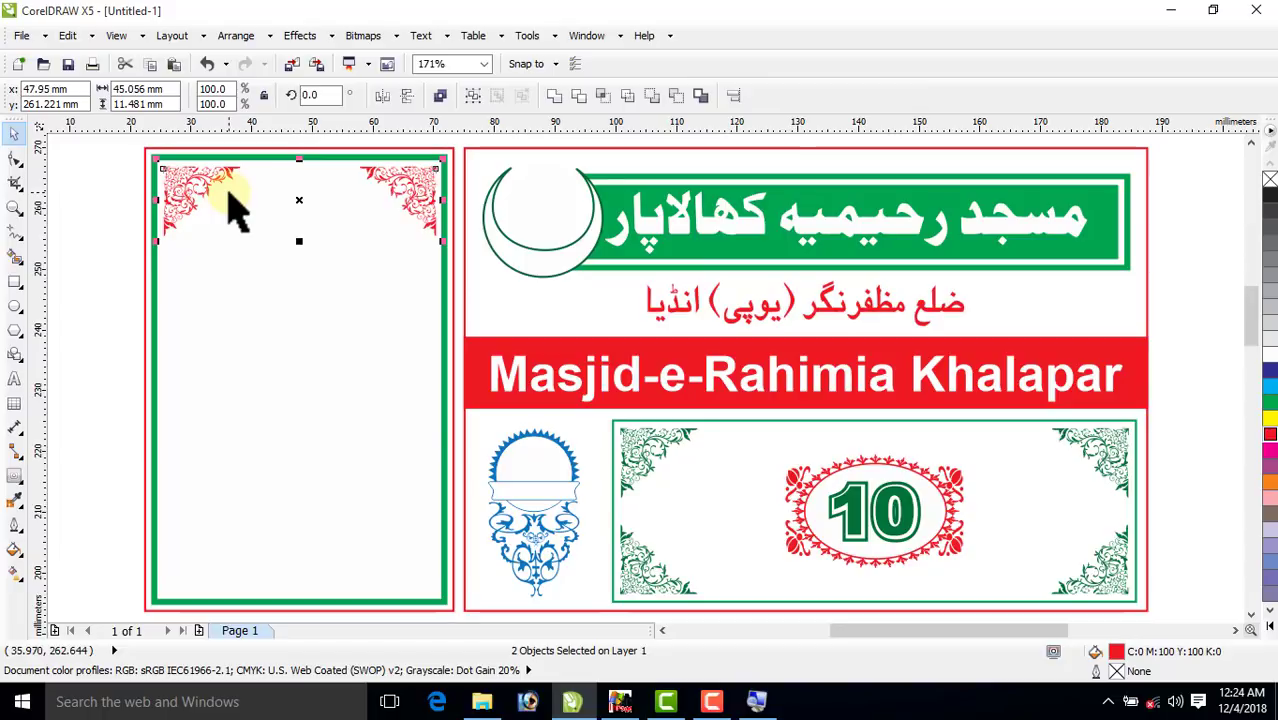
key(ctrl+g)
drag(300, 155, 294, 557)
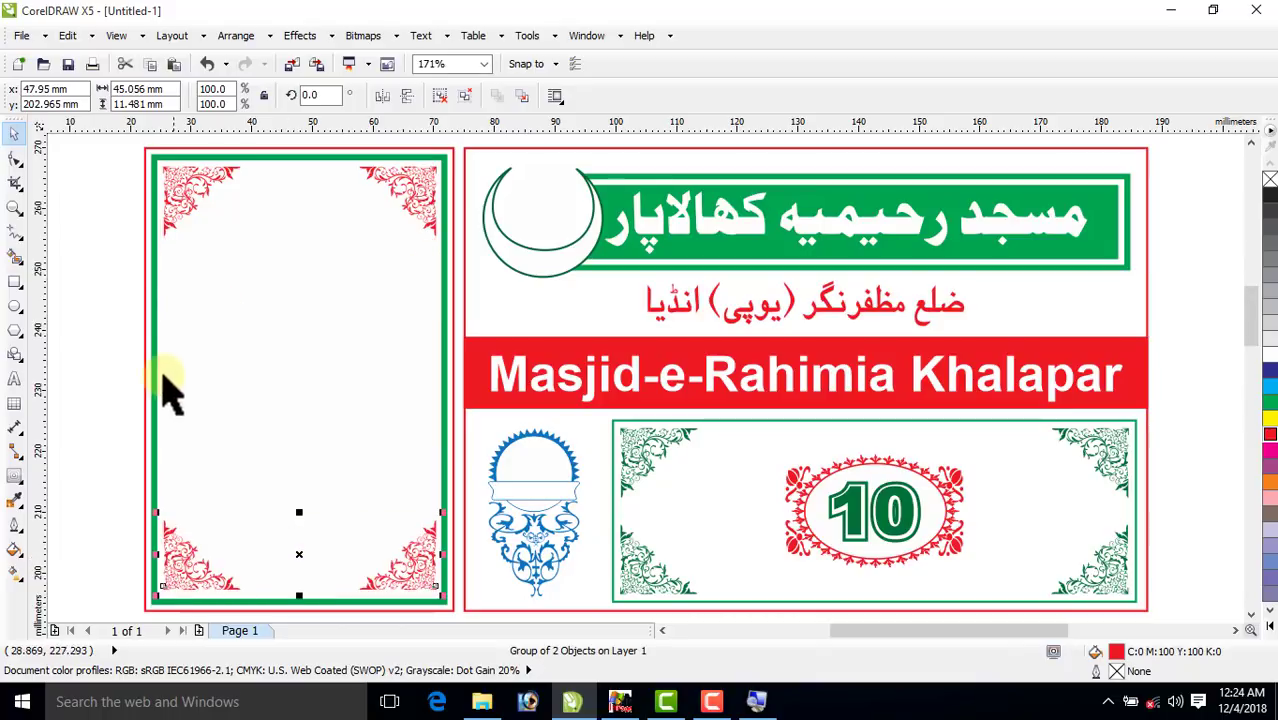
click(115, 280)
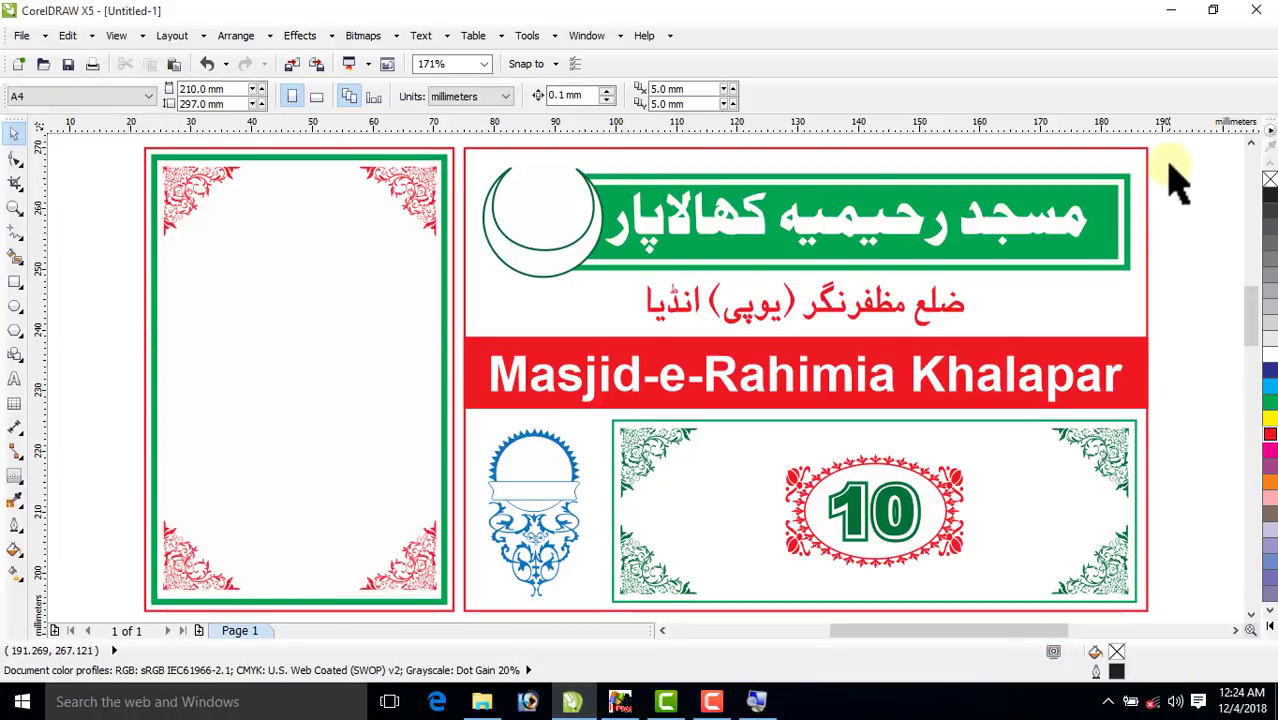
Group the crescent, header and title band, and place a copy scaled to 38.8% in the narrow panel's upper half.
drag(1175, 152, 434, 428)
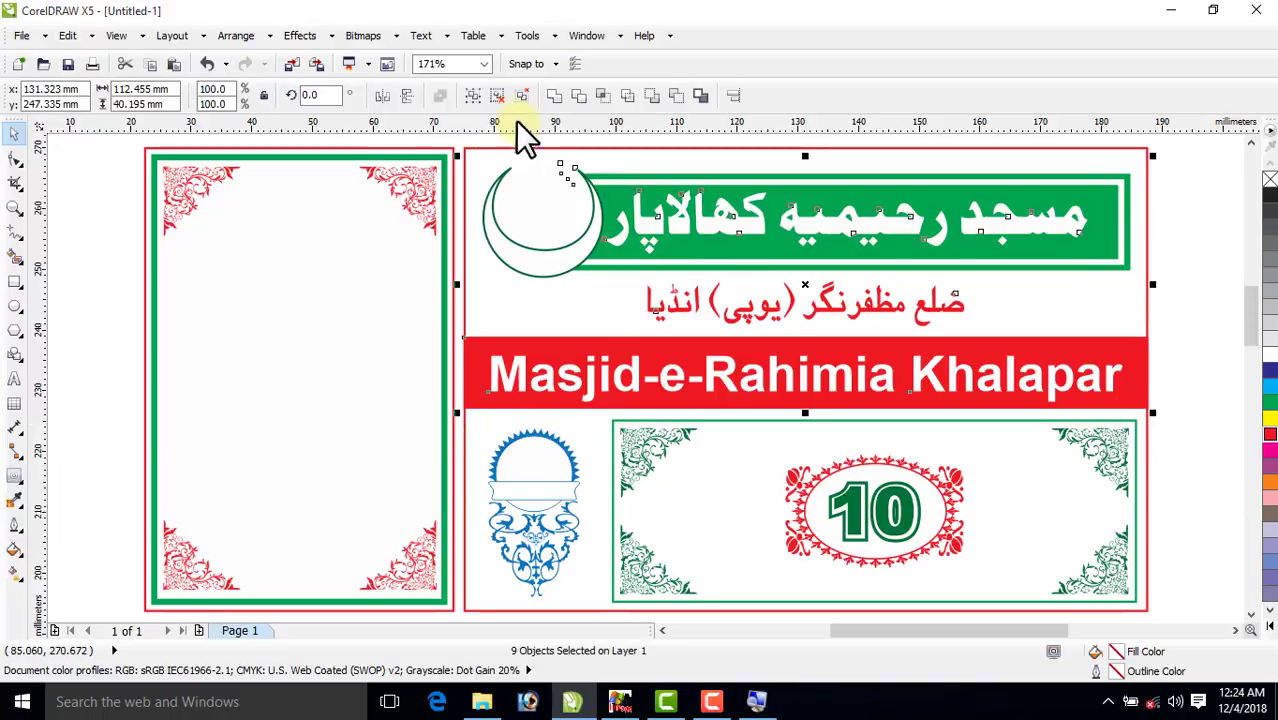
click(471, 97)
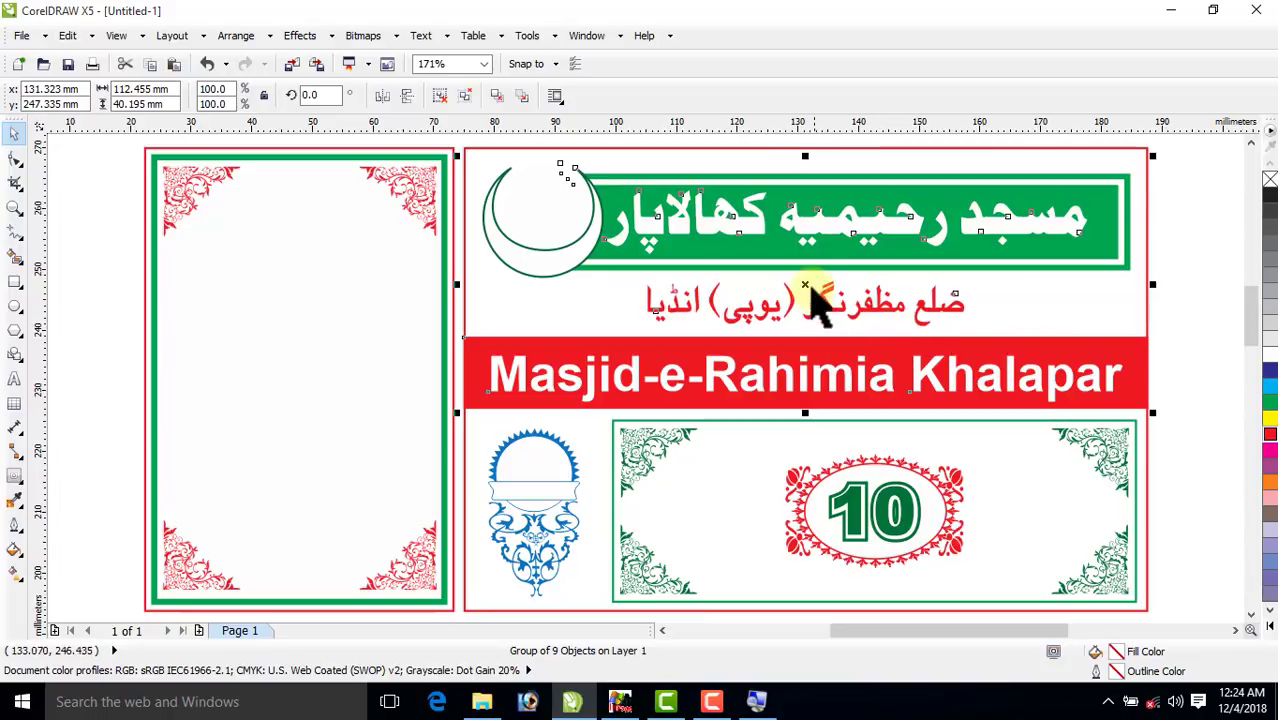
drag(714, 340, 365, 468)
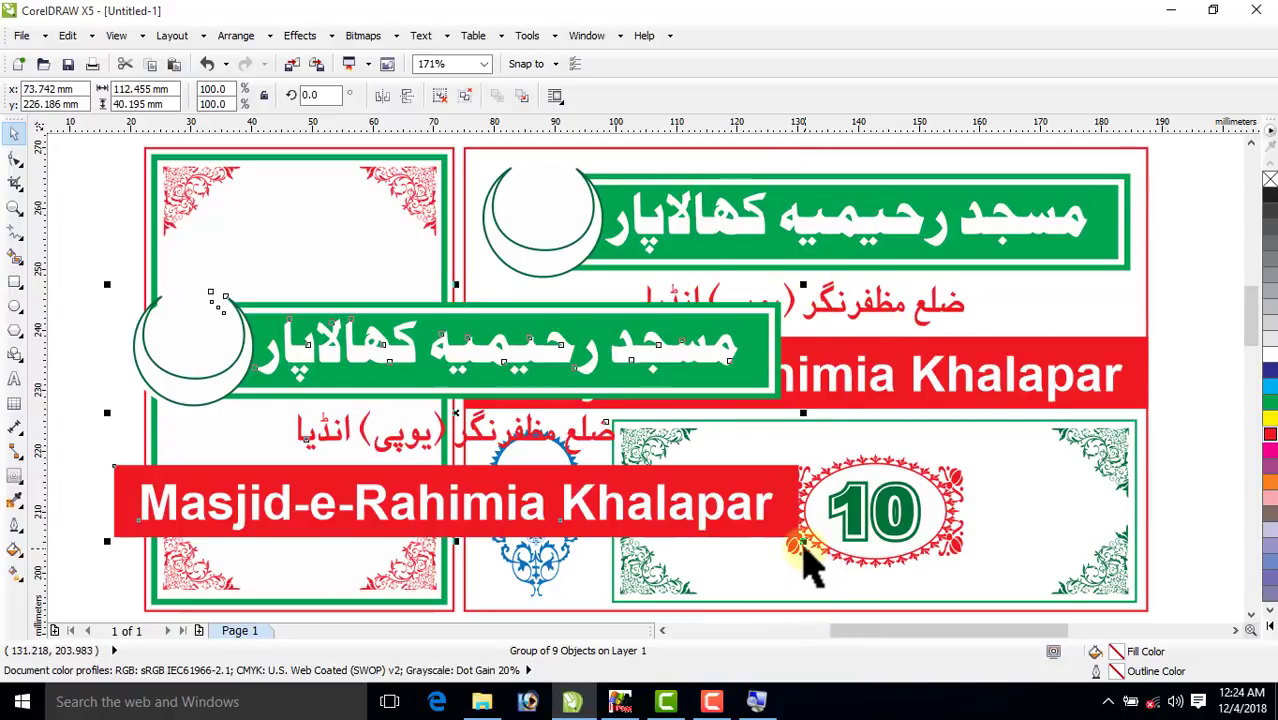
drag(736, 535, 594, 466)
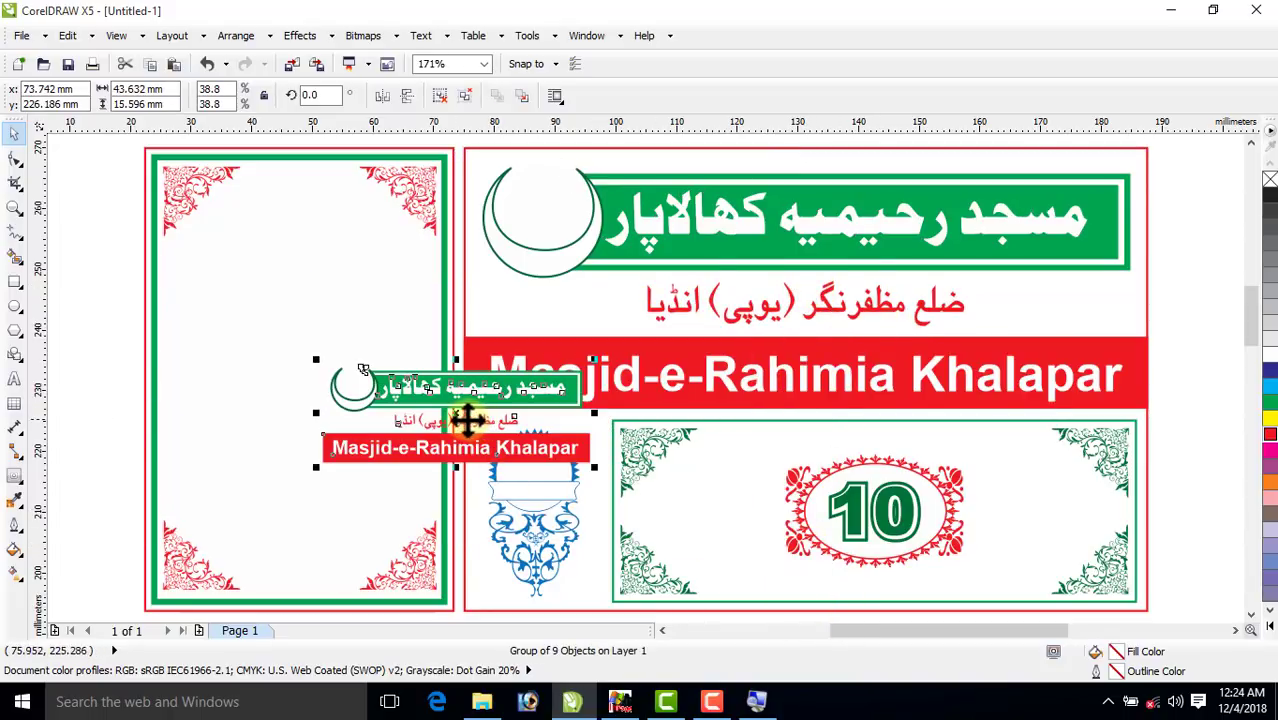
drag(467, 420, 336, 304)
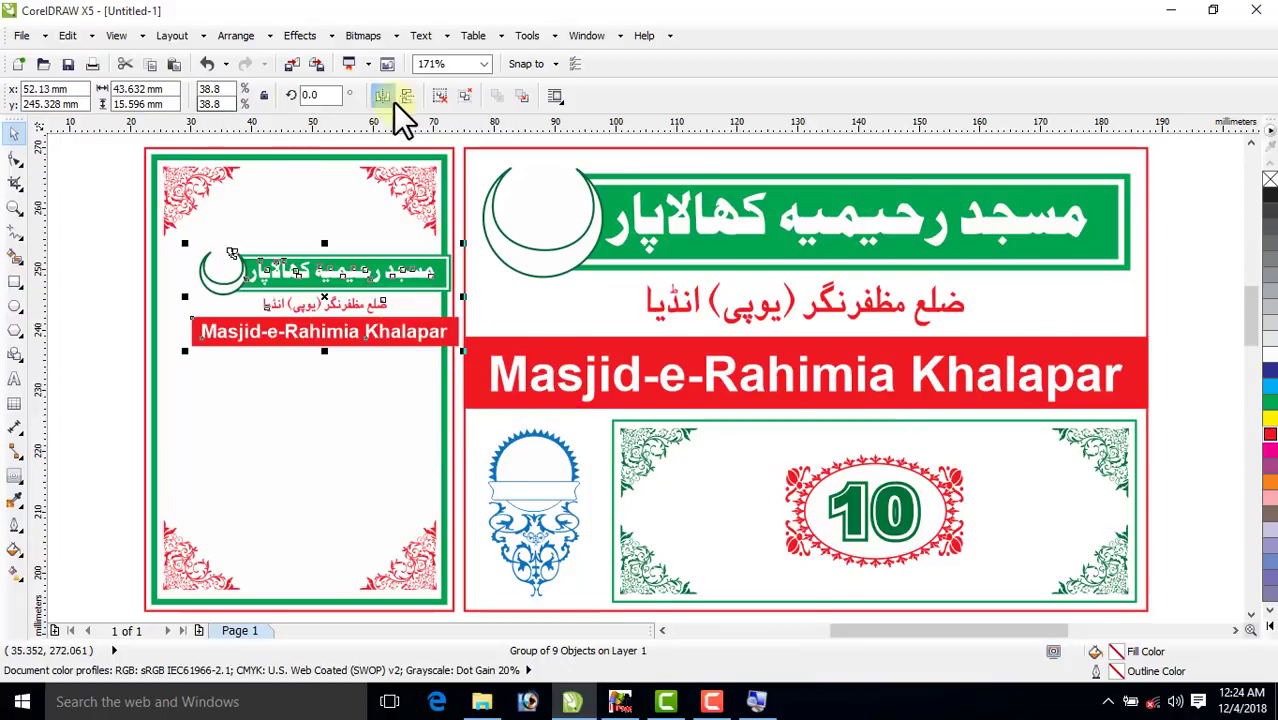
Ungroup the small header copy and centre its crescent between the two upper corner ornaments of the green frame.
click(443, 97)
drag(120, 215, 287, 203)
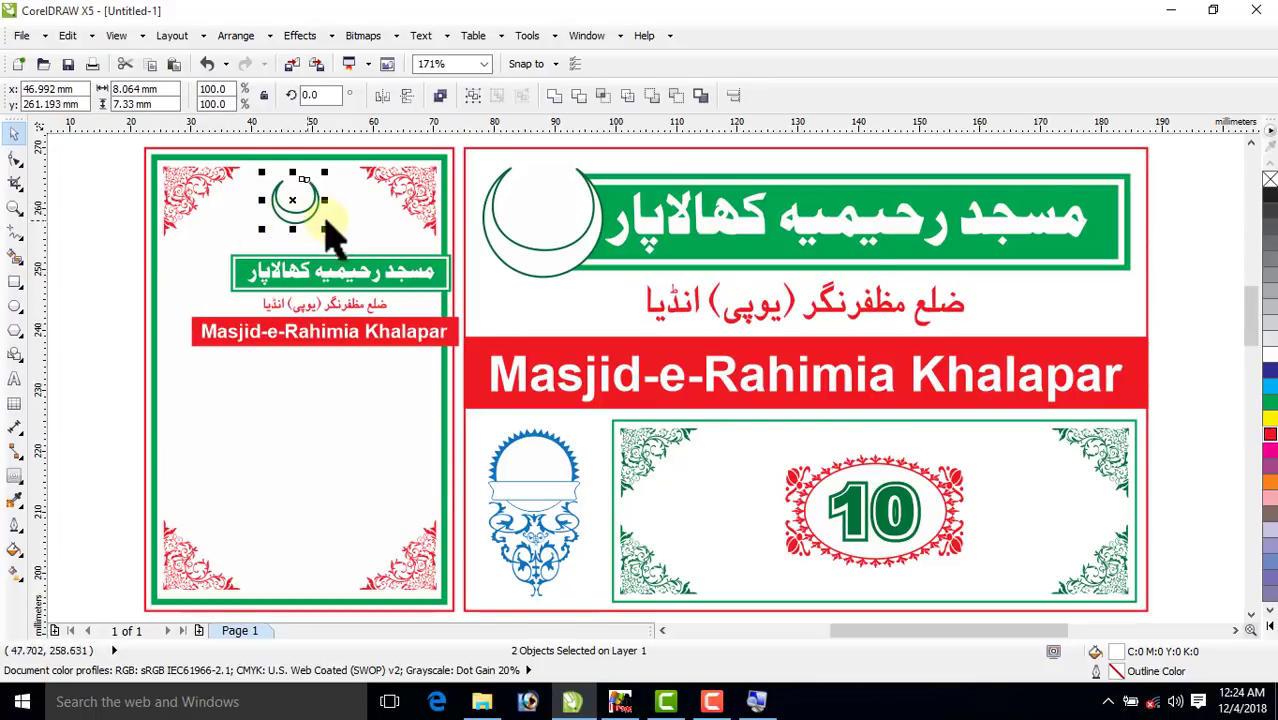
click(335, 215)
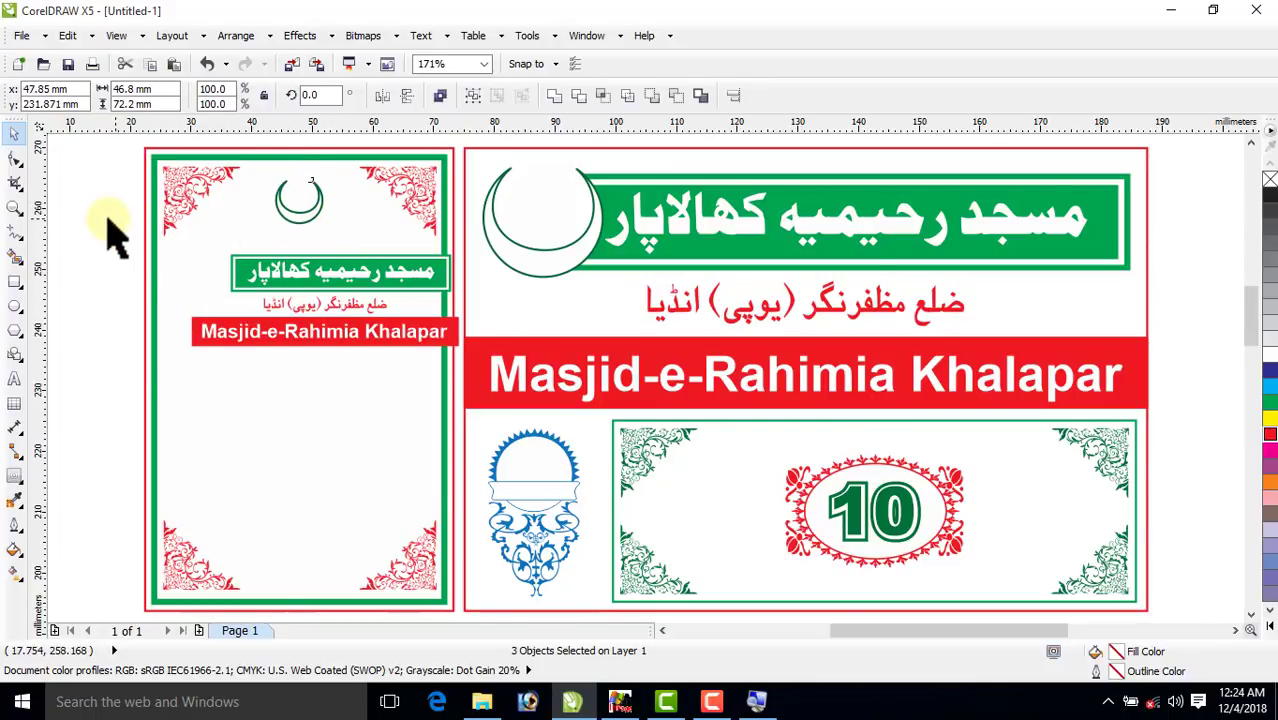
Centre the small header bands and text horizontally in the green frame, then group and enlarge them to 105.5%.
drag(108, 228, 502, 388)
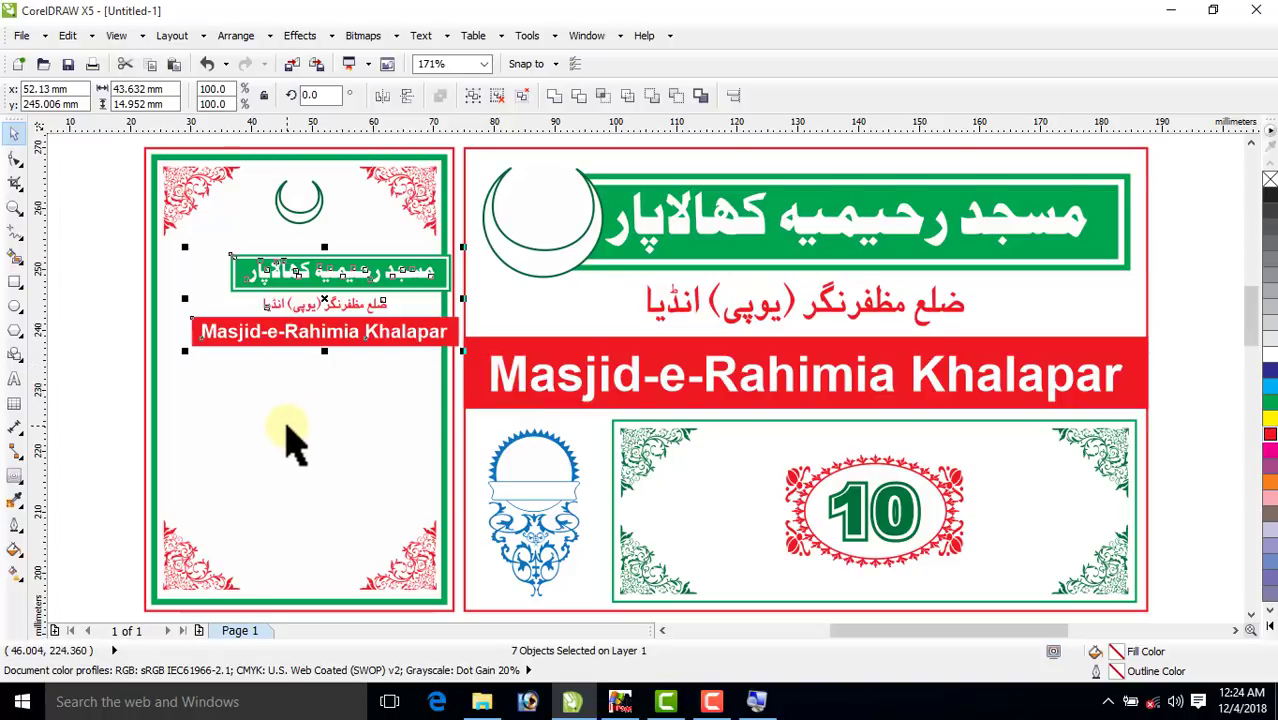
key(e)
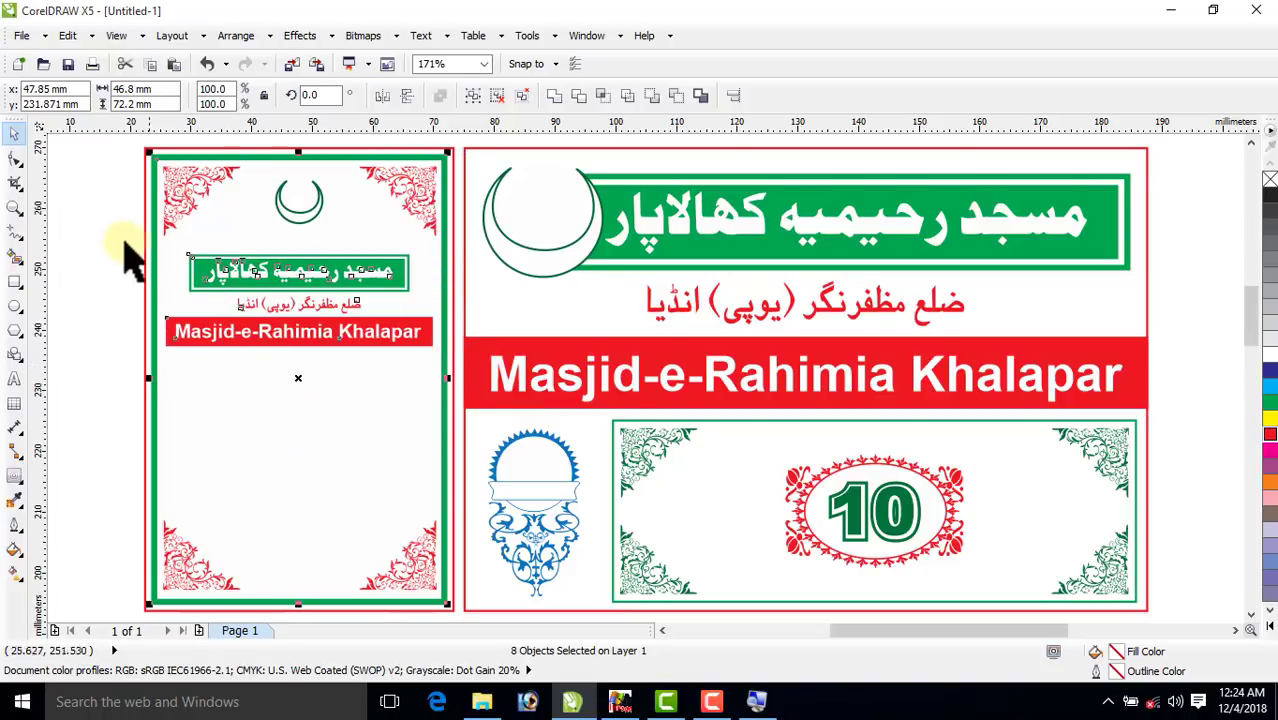
drag(114, 236, 449, 372)
click(480, 93)
click(130, 272)
click(232, 333)
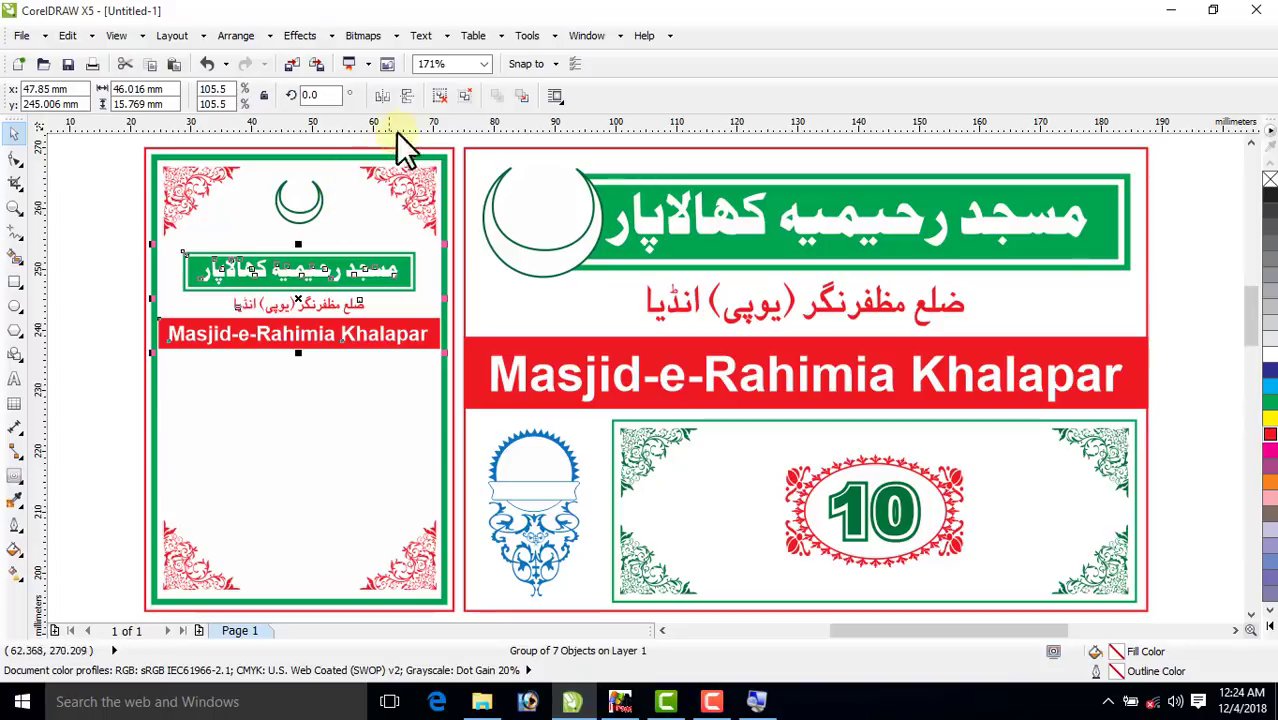
Ungroup the small header and move its red Masjid-e-Rahimia Khalapar band slightly down.
click(436, 96)
drag(94, 309, 468, 375)
drag(380, 343, 380, 353)
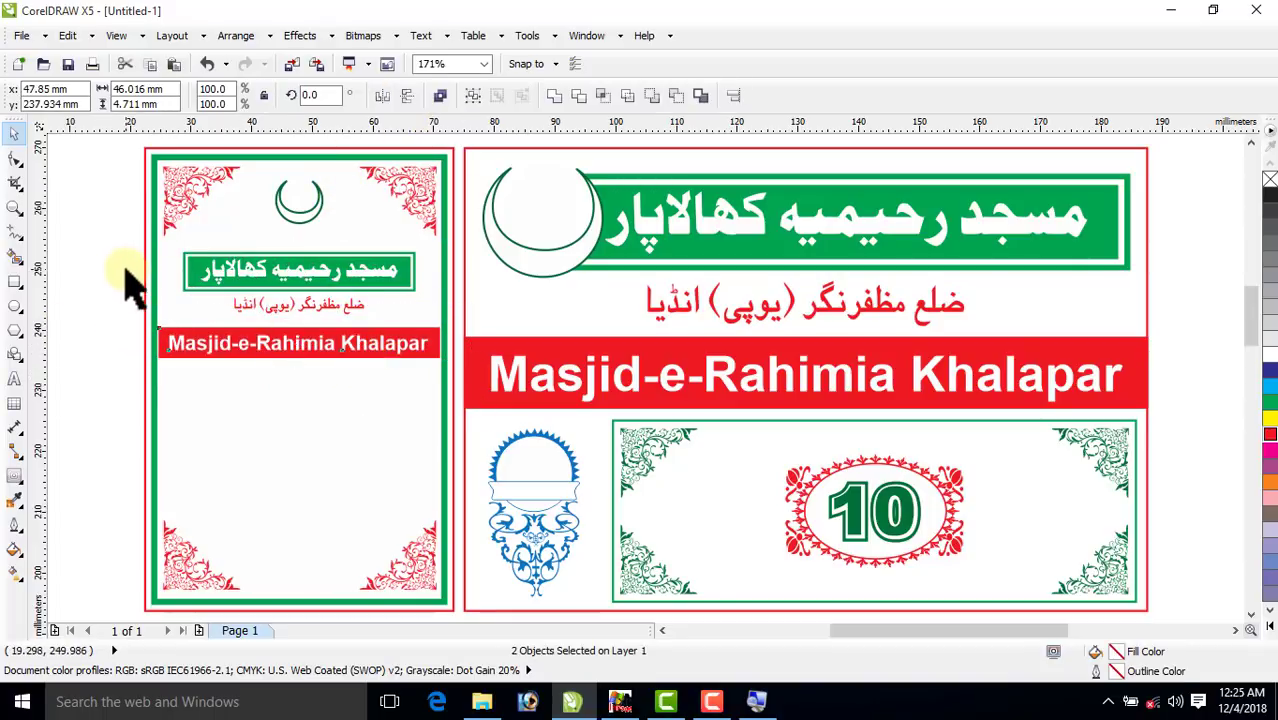
Move the narrow panel's red Urdu district line slightly down and enlarge the green title band above it.
drag(115, 268, 394, 347)
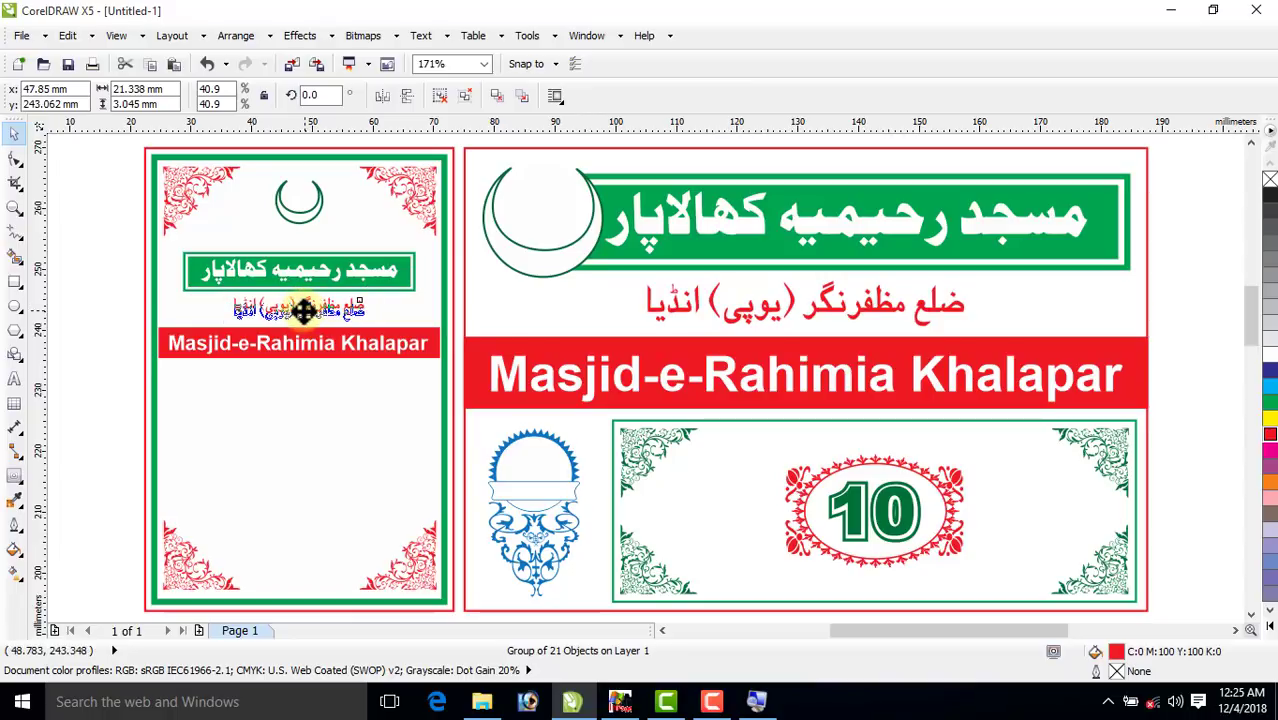
drag(303, 311, 303, 311)
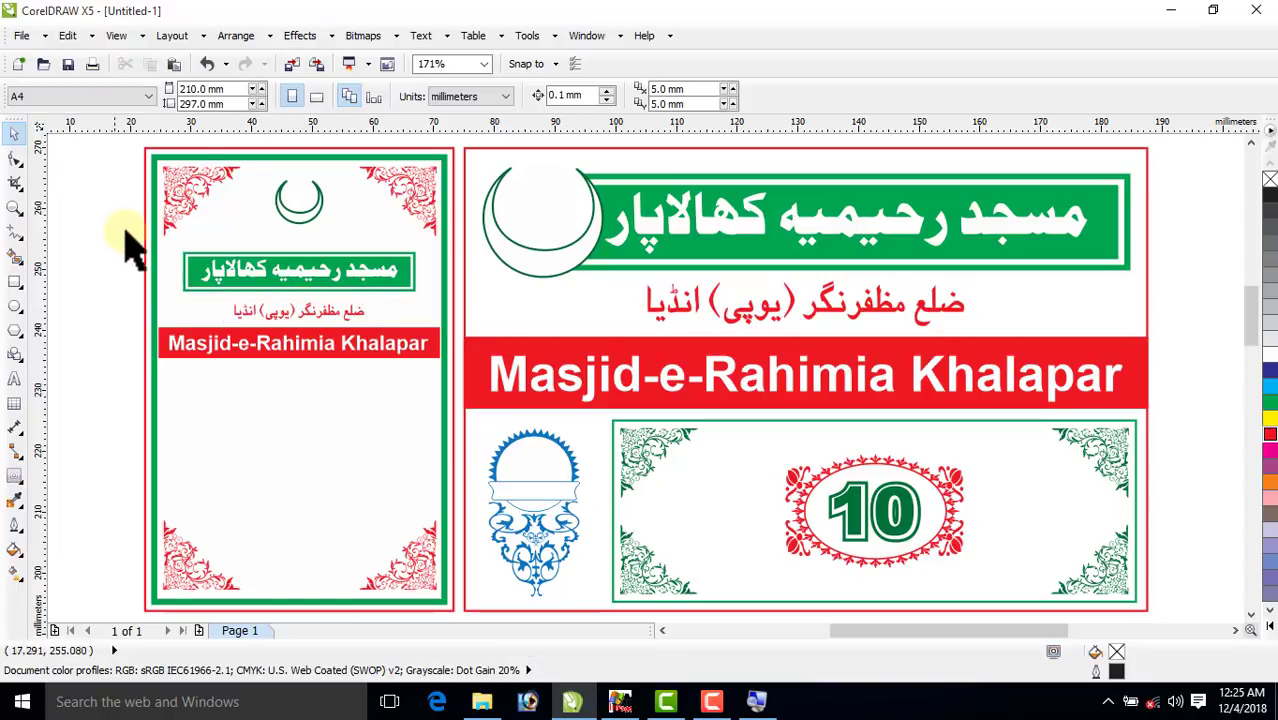
drag(180, 245, 422, 306)
click(105, 340)
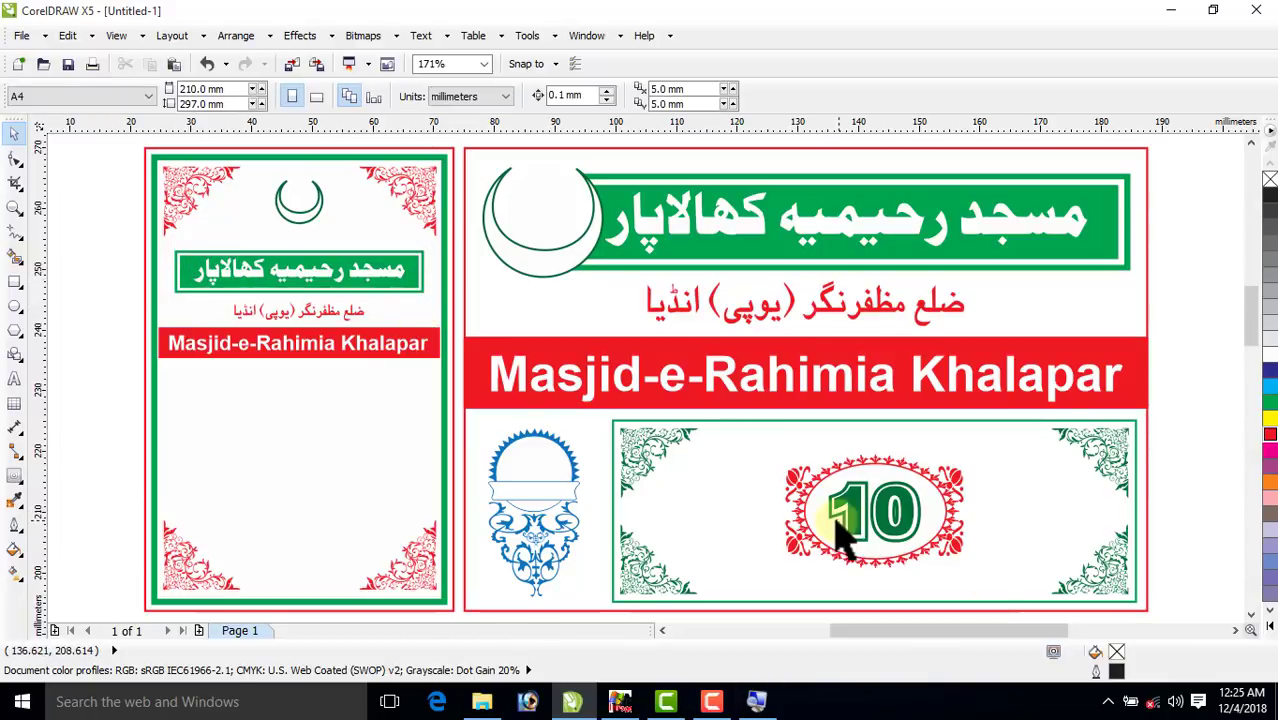
Group the main panel's number 10 with its red oval ornament and place a copy below the narrow panel's red band.
click(875, 535)
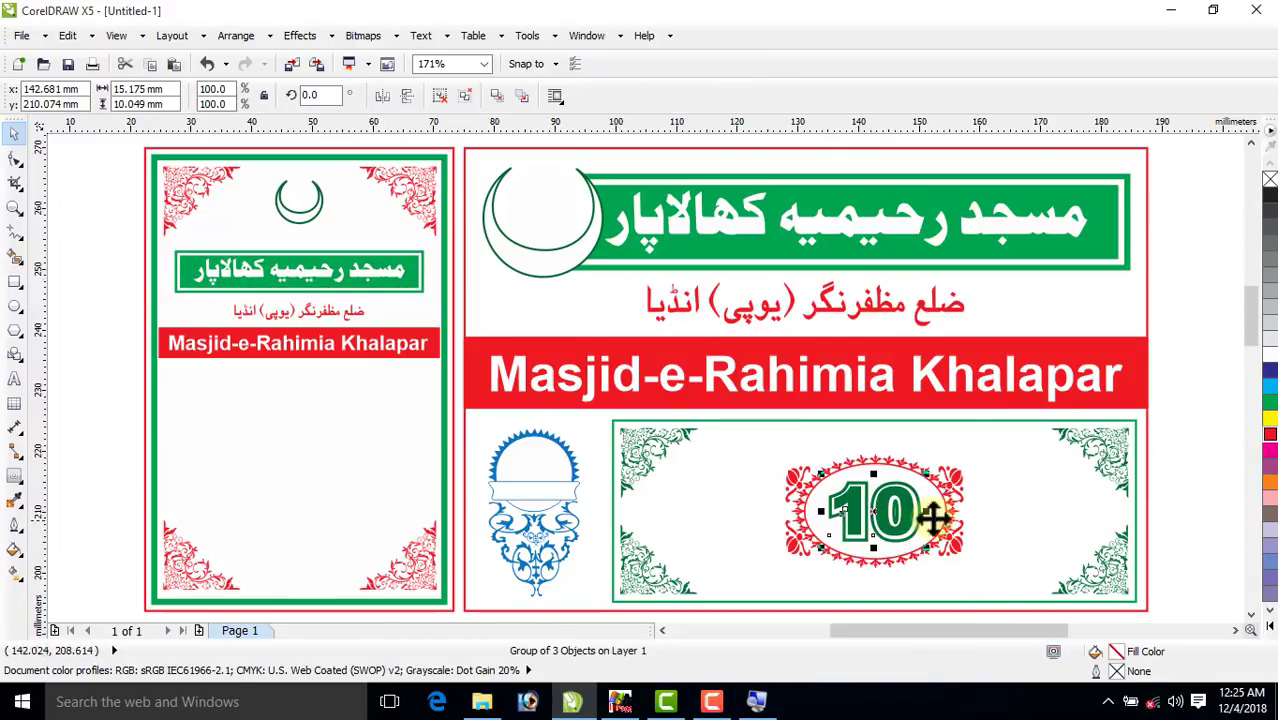
drag(1178, 418, 716, 582)
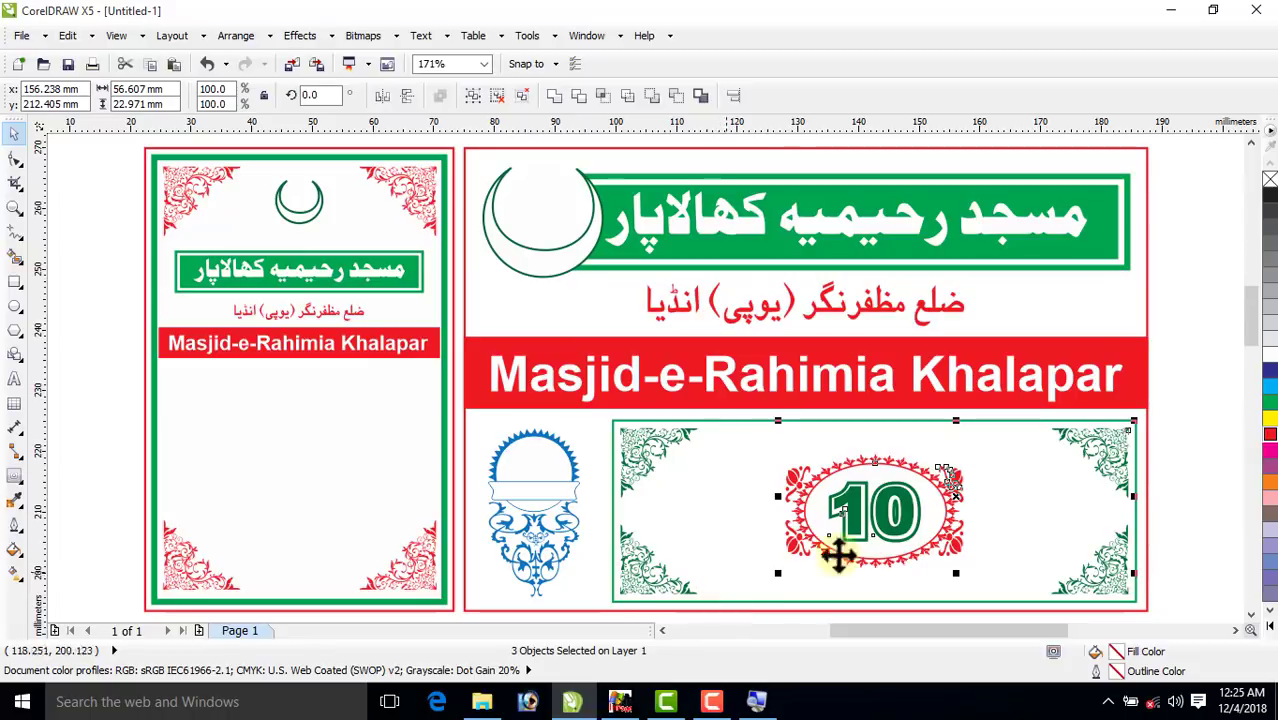
click(1251, 613)
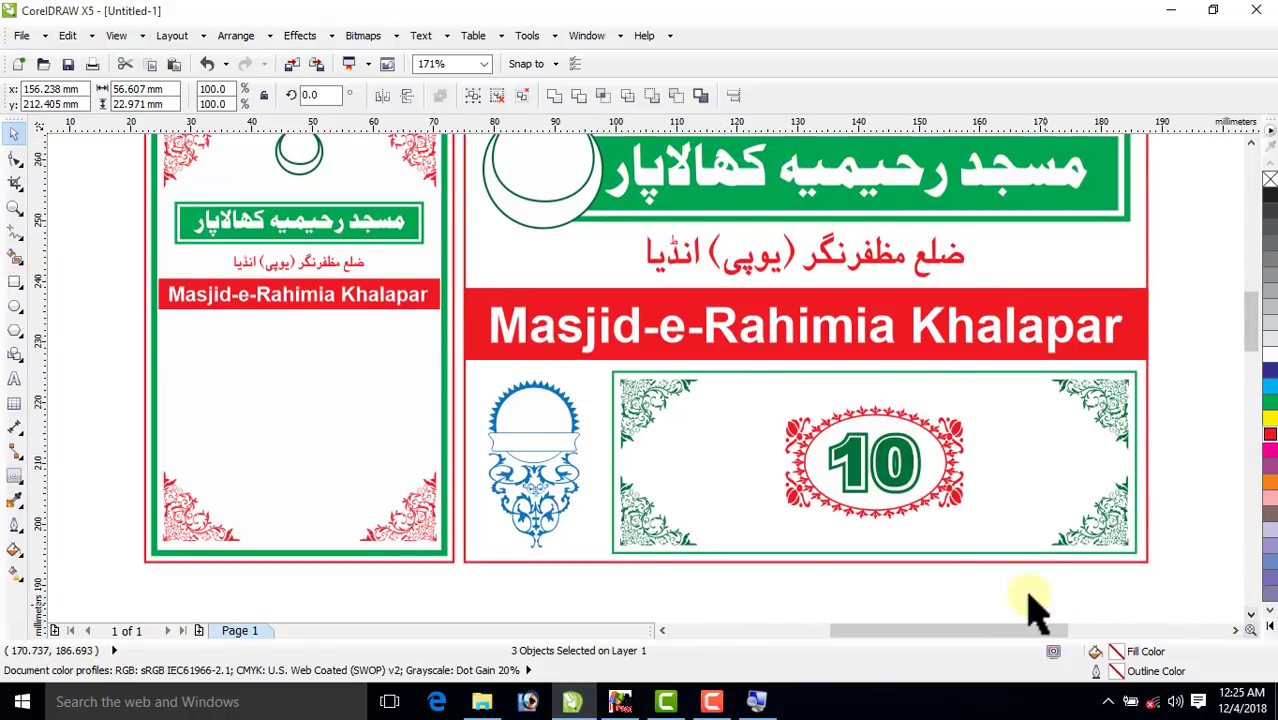
drag(1028, 594, 774, 398)
key(ctrl+g)
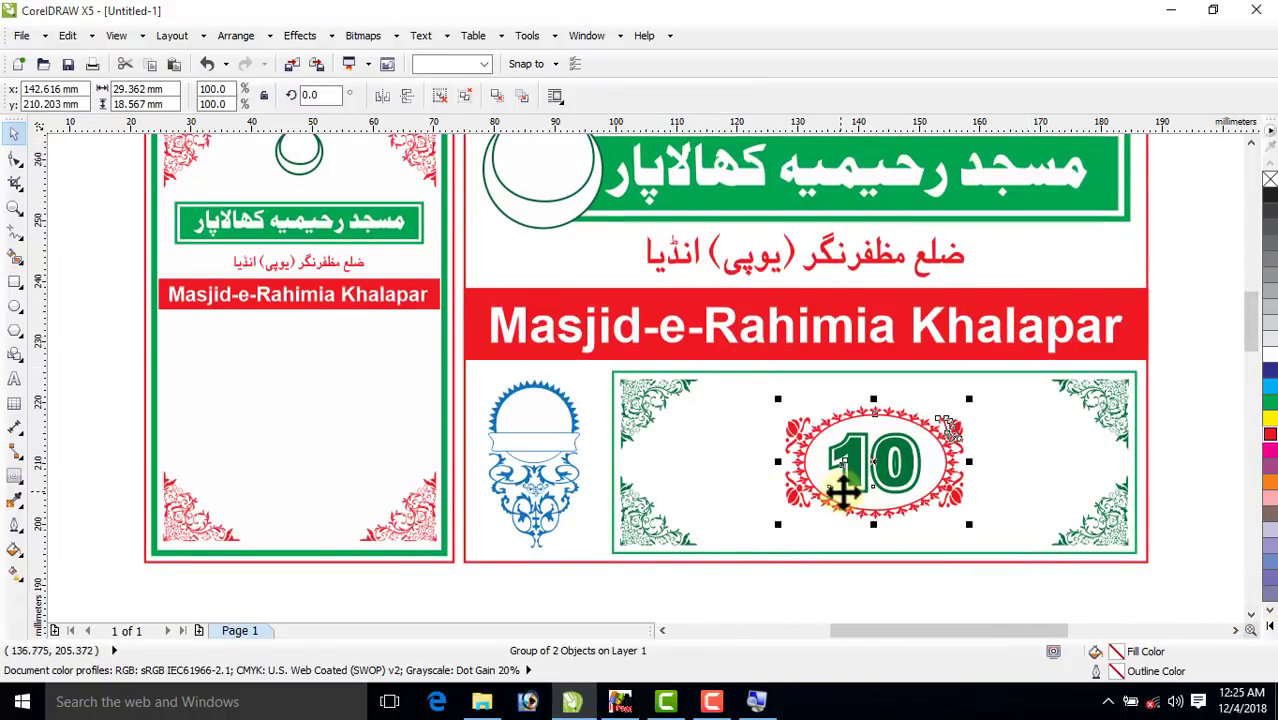
drag(845, 491, 299, 387)
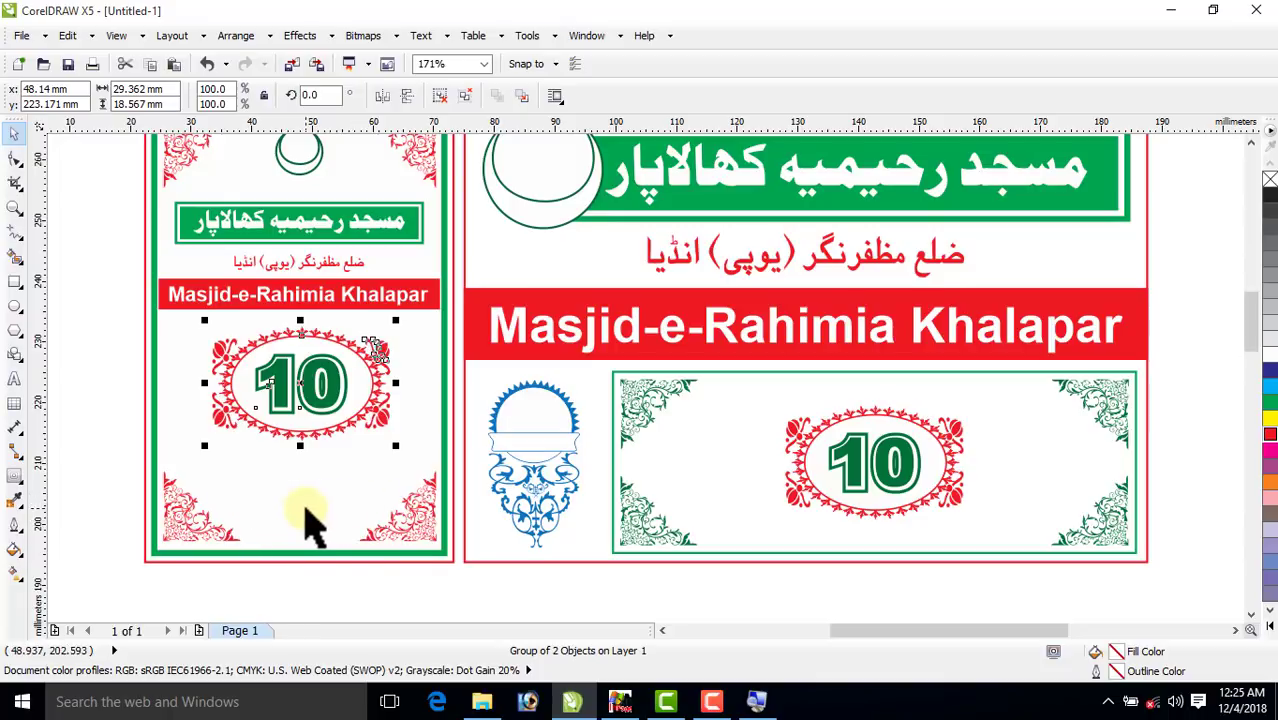
Switch to InPage and, in a new document, write ٹوکن نمبر followed by a dotted line and copy its text box.
click(620, 701)
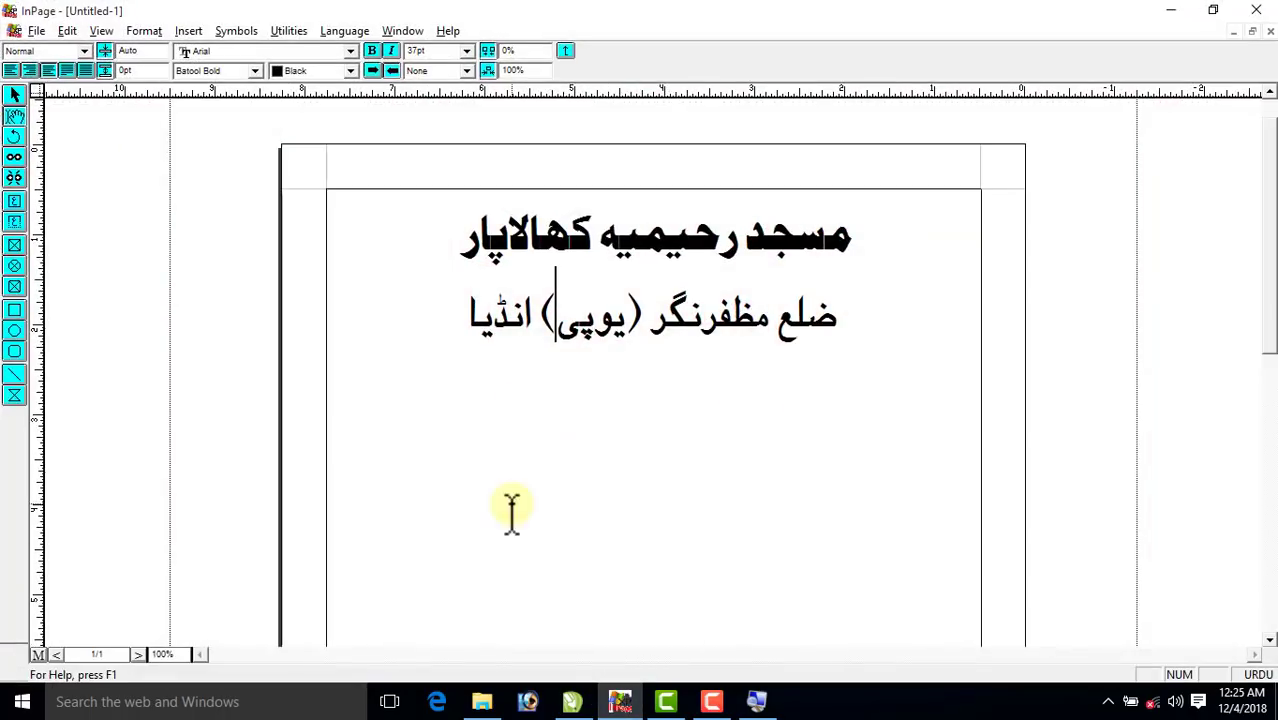
key(ctrl+n)
key(Return)
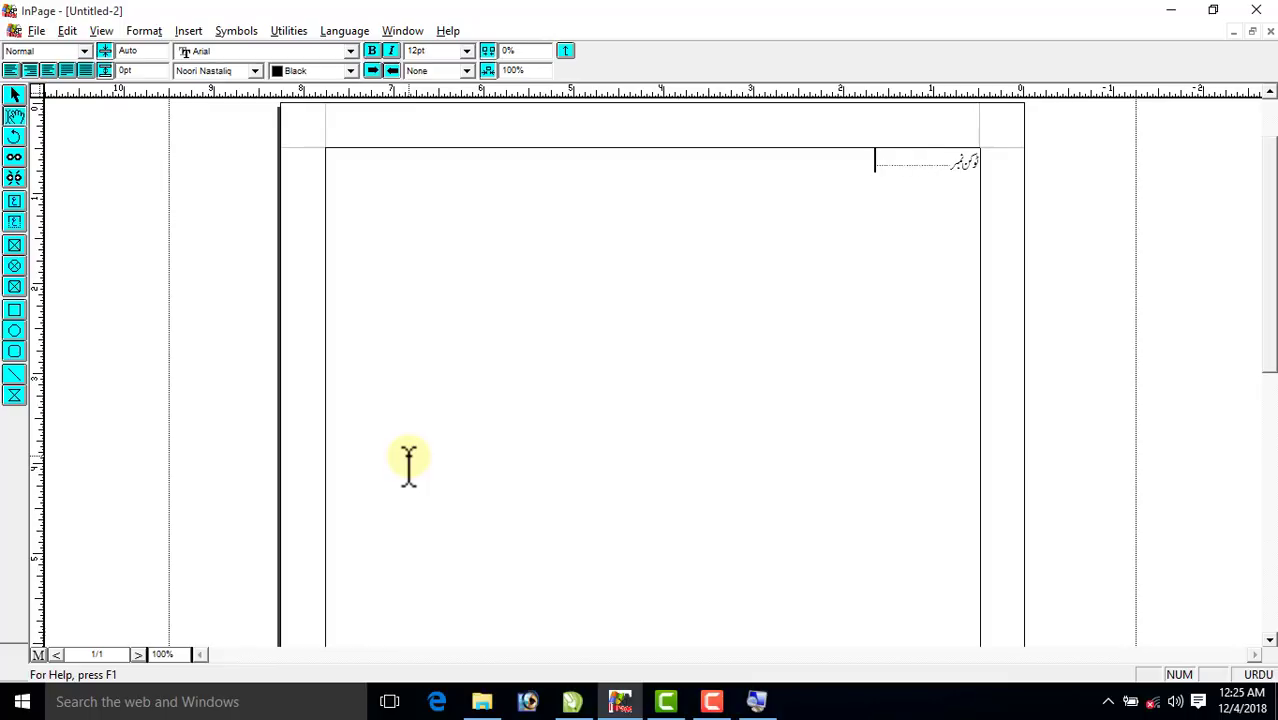
click(15, 96)
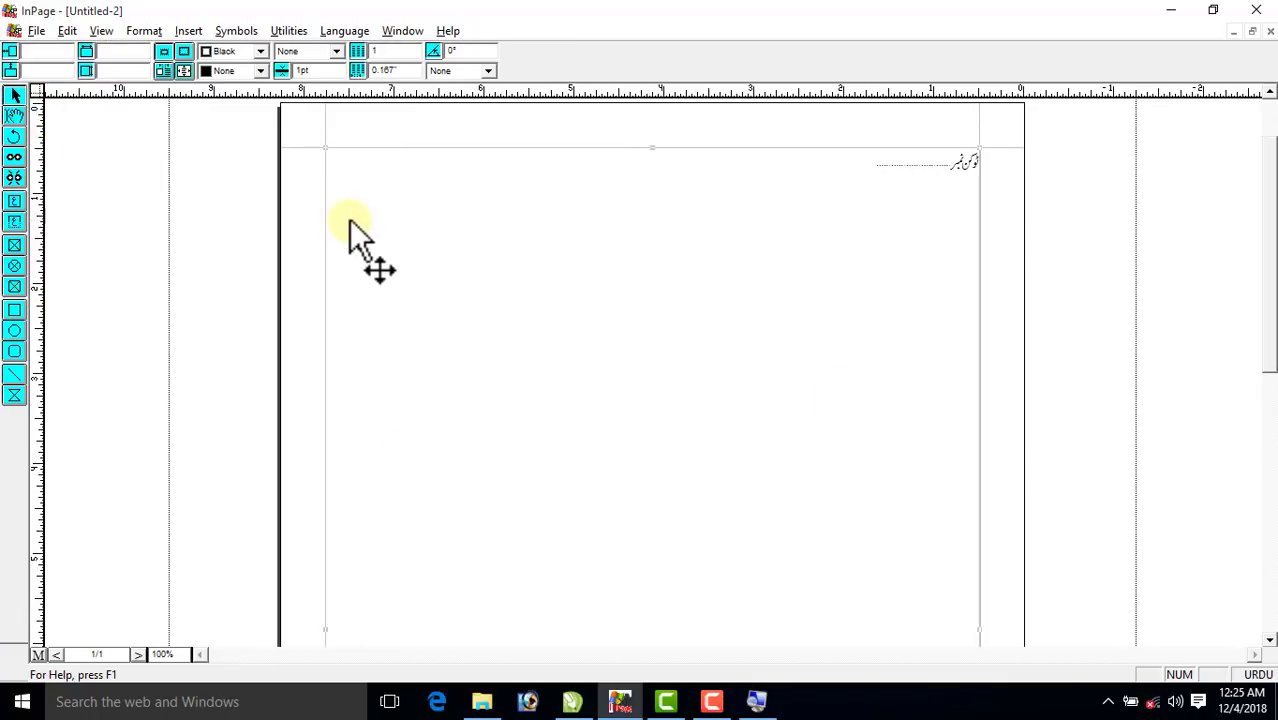
click(378, 246)
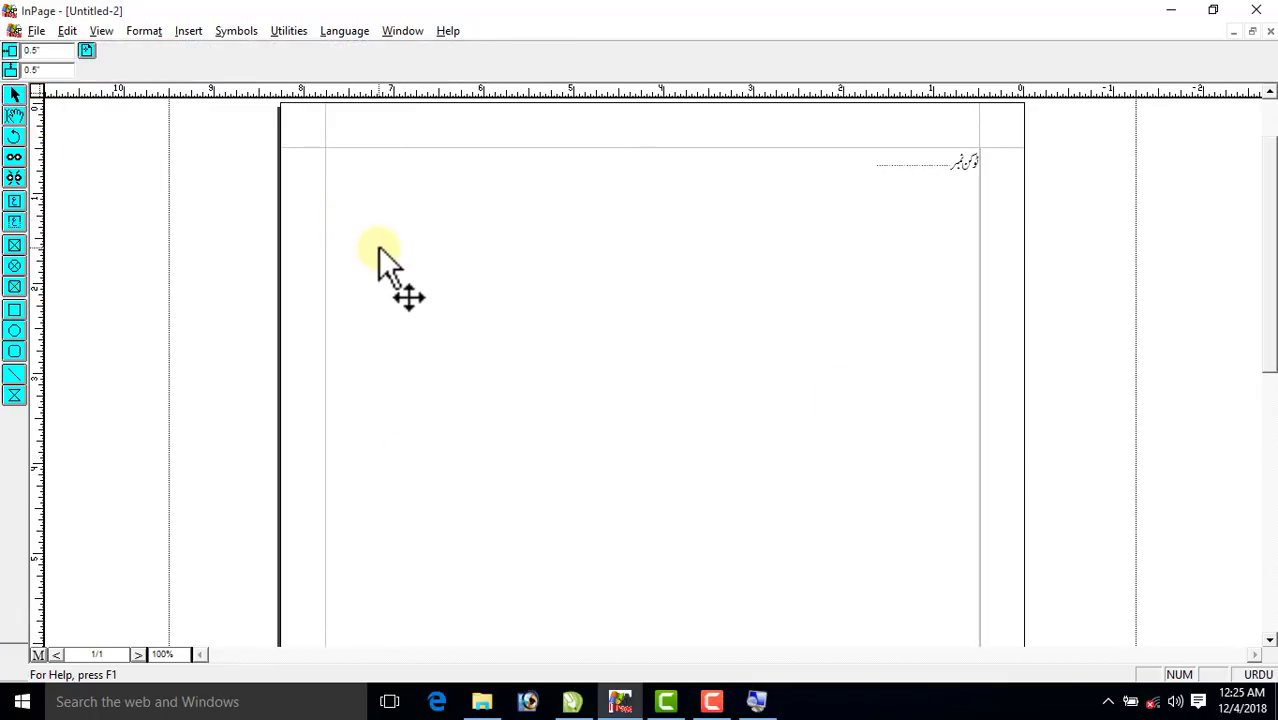
Paste the token-number line into CorelDRAW, scale it to 5% and move it just below the narrow panel.
key(alt+Tab)
key(ctrl+v)
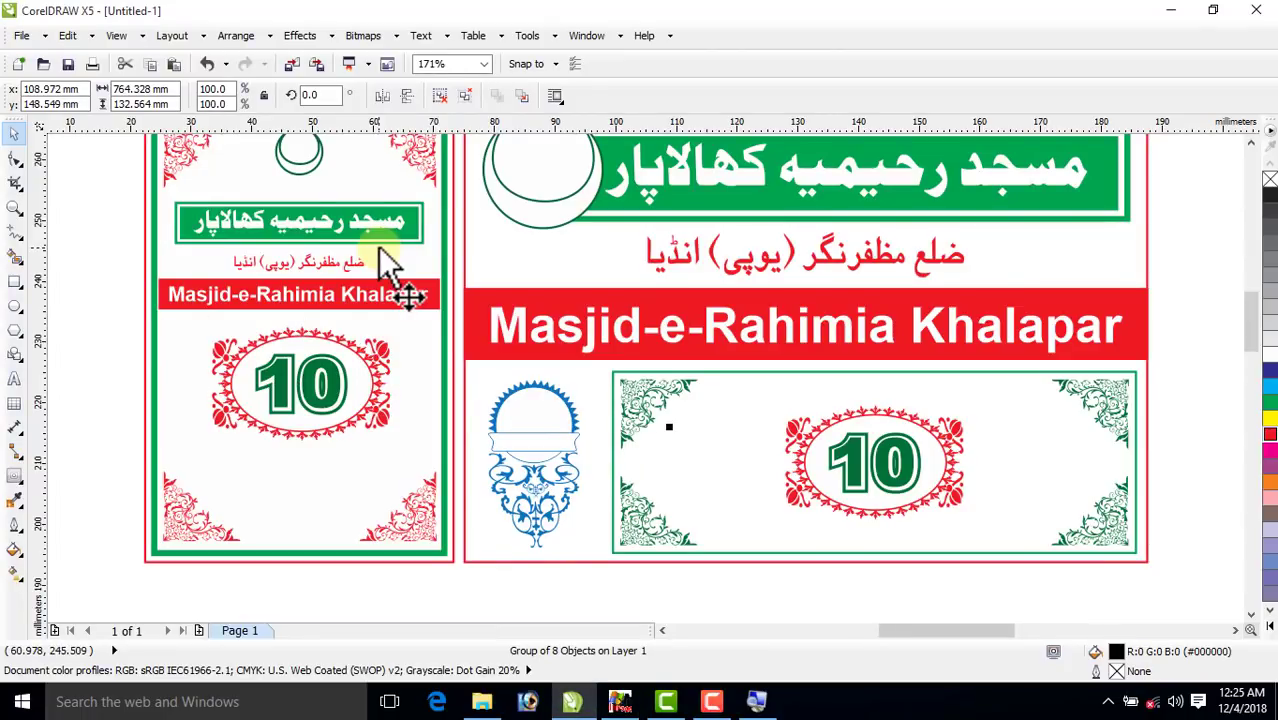
double_click(236, 88)
text(5)
key(Return)
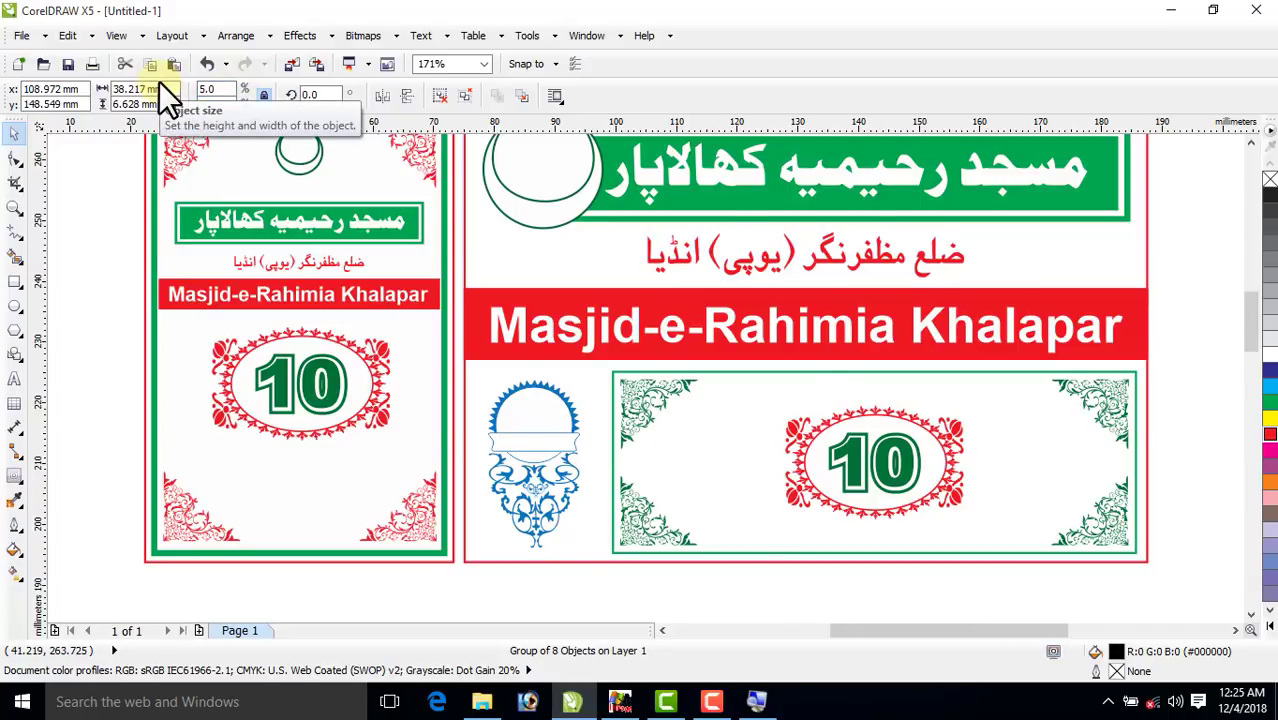
key(F4)
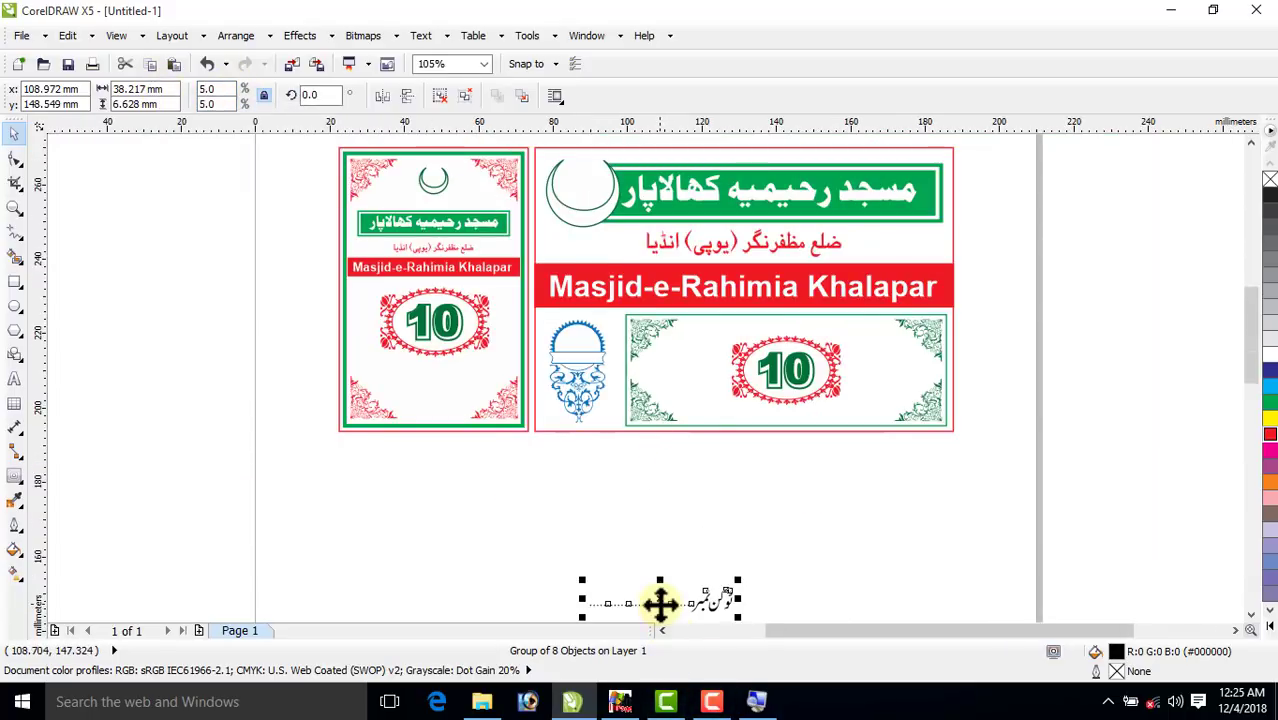
drag(660, 603, 410, 460)
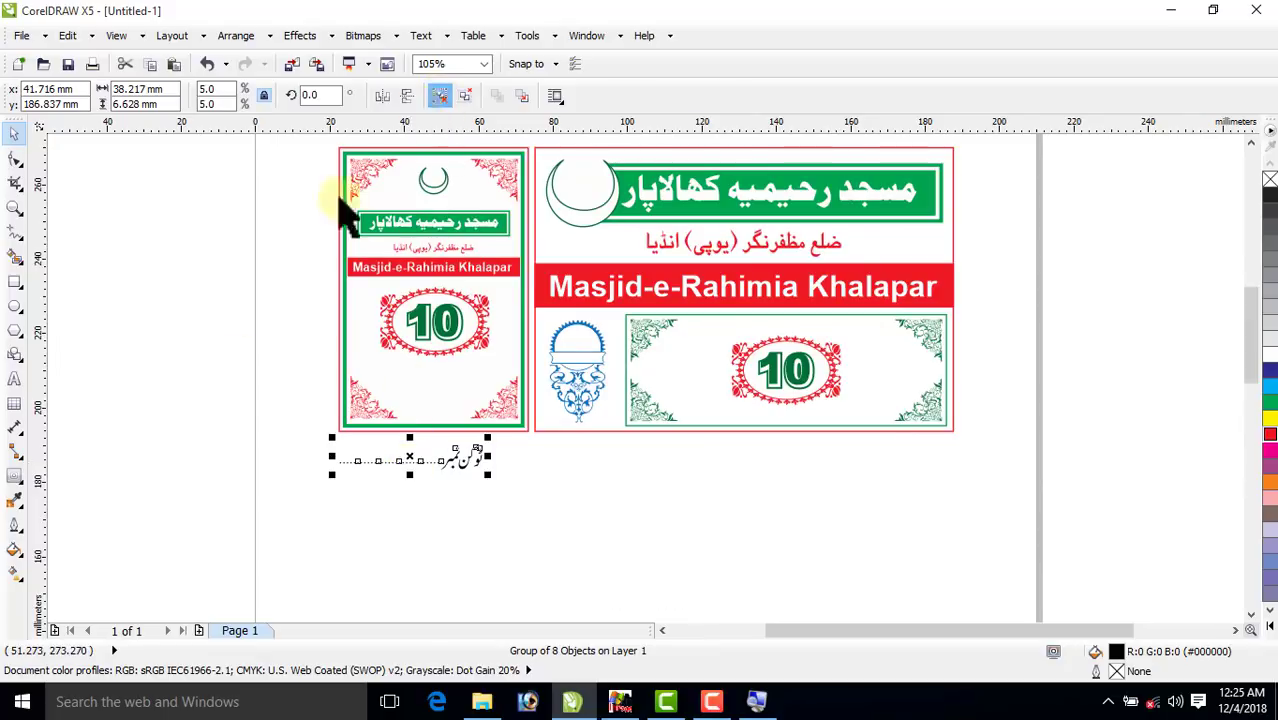
Remove the two end segments of the token line's dots, regroup the rest and place it between the narrow panel's lower corner ornaments.
click(314, 471)
click(340, 466)
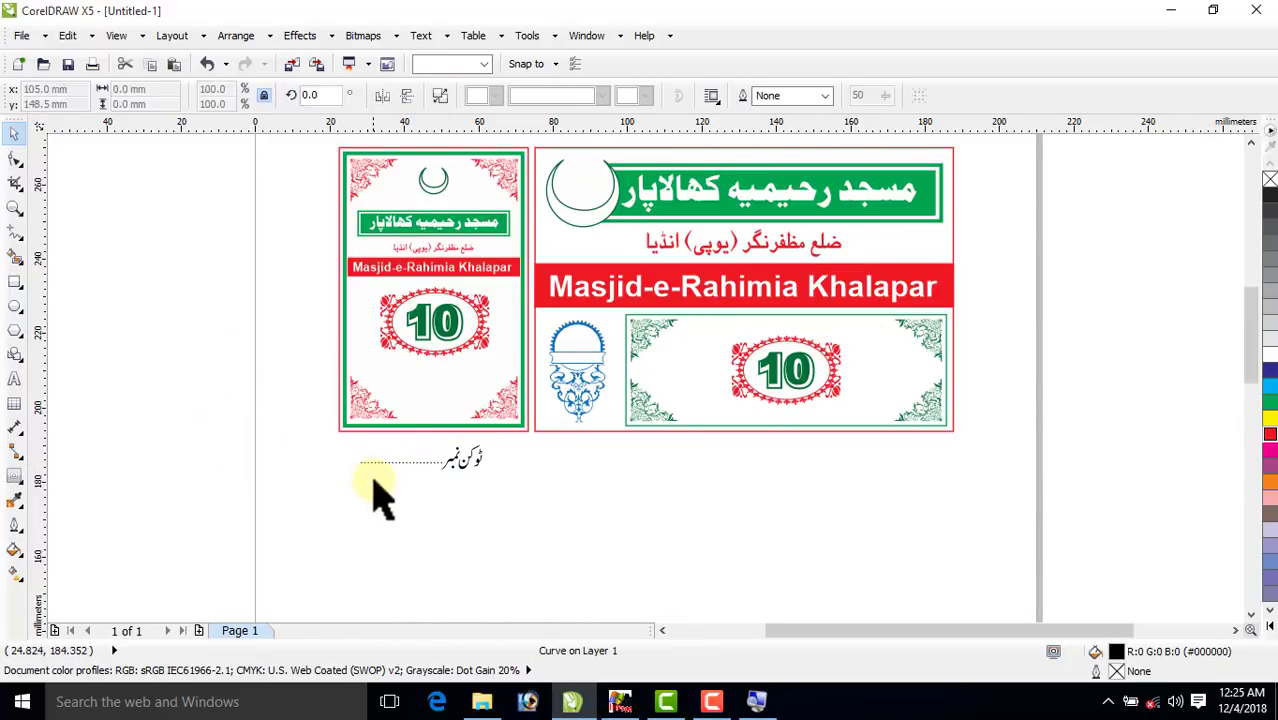
click(363, 467)
drag(310, 440, 495, 492)
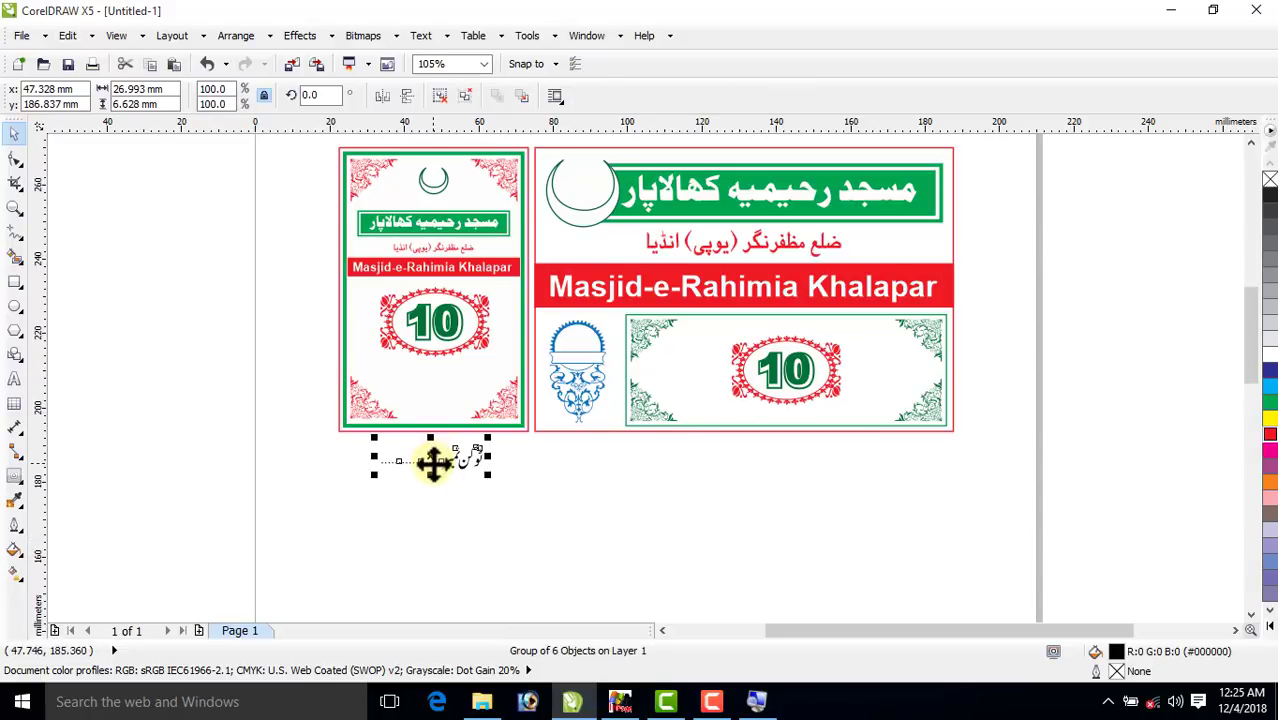
drag(431, 458, 438, 393)
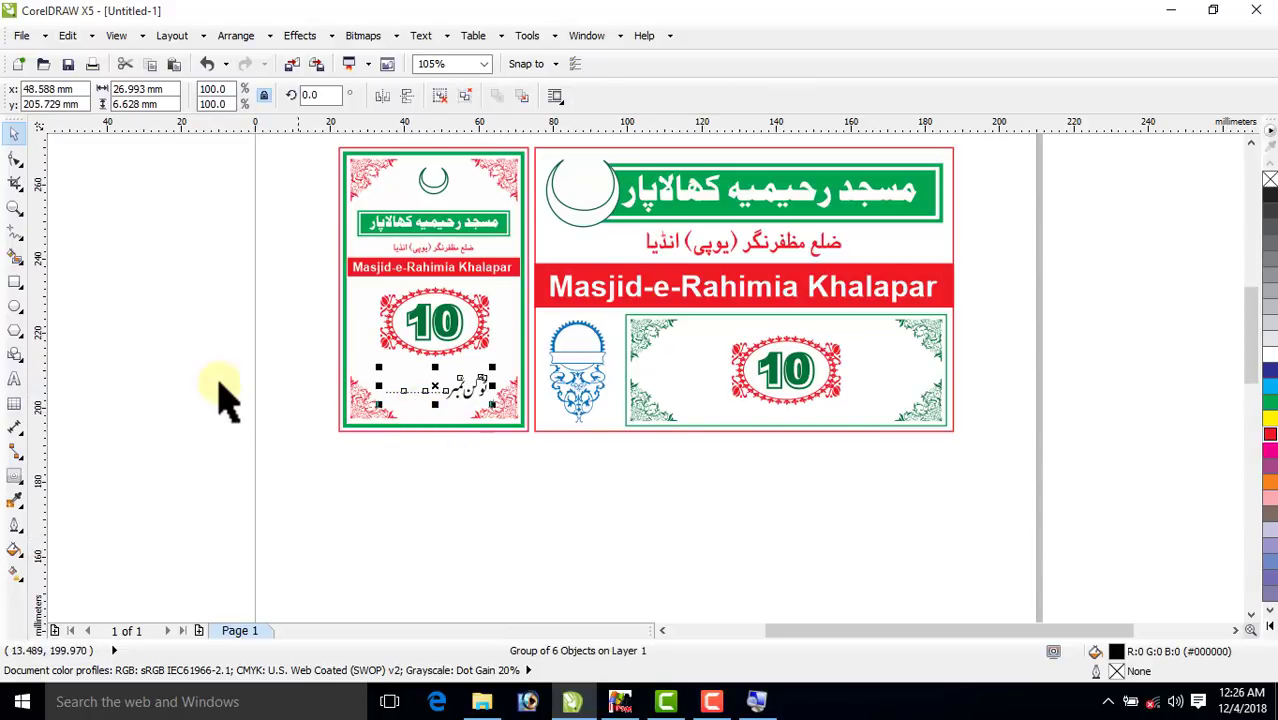
Scale the token-number line in the narrow panel to 96.4%.
click(245, 399)
key(F4)
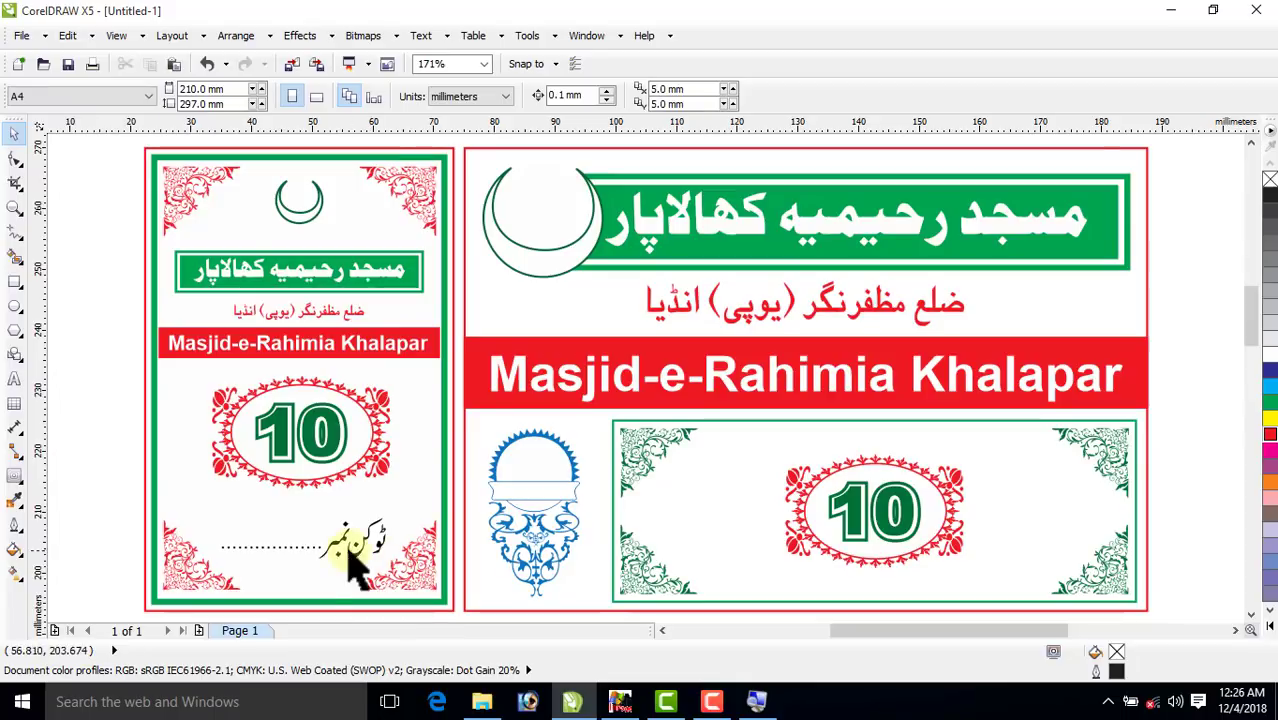
drag(114, 504, 388, 563)
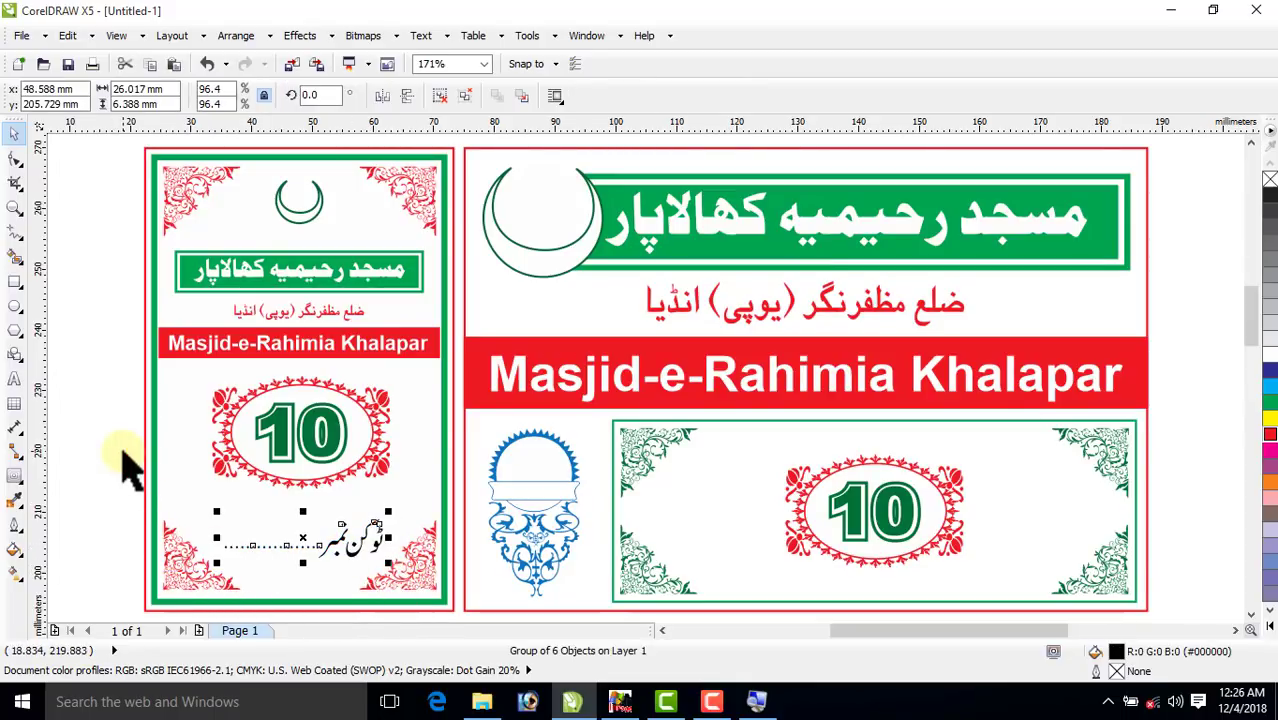
click(115, 518)
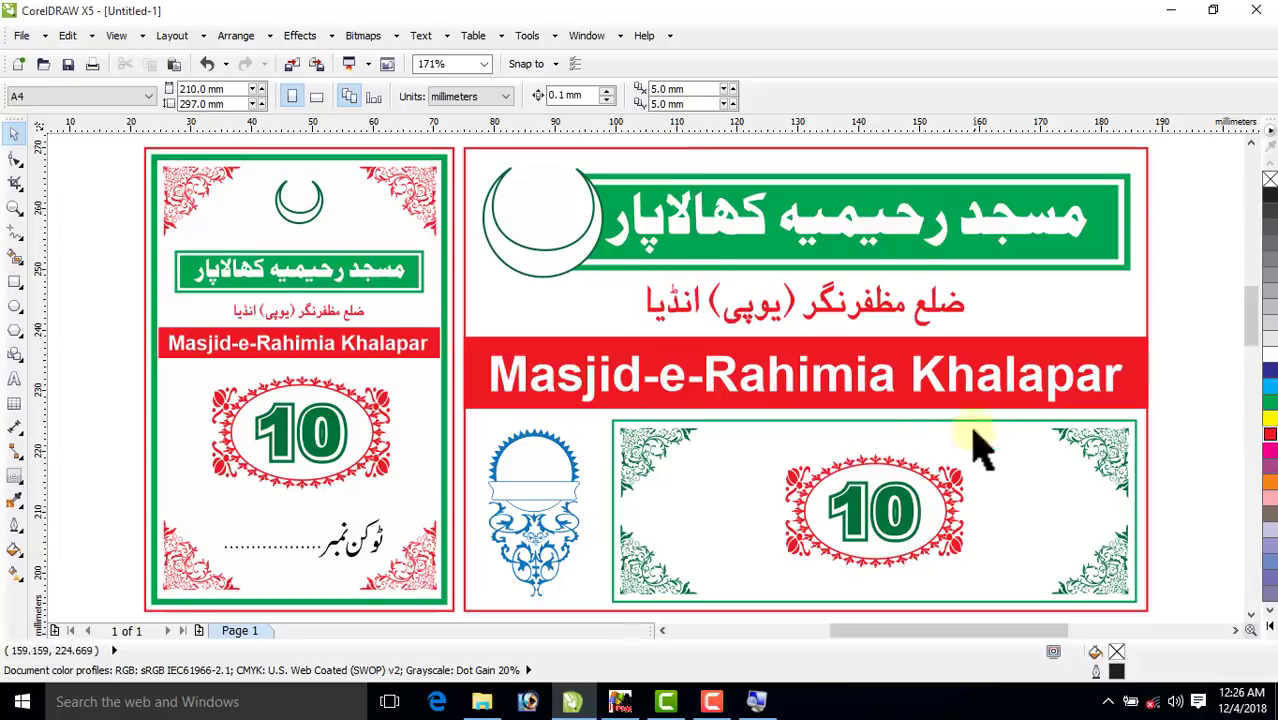